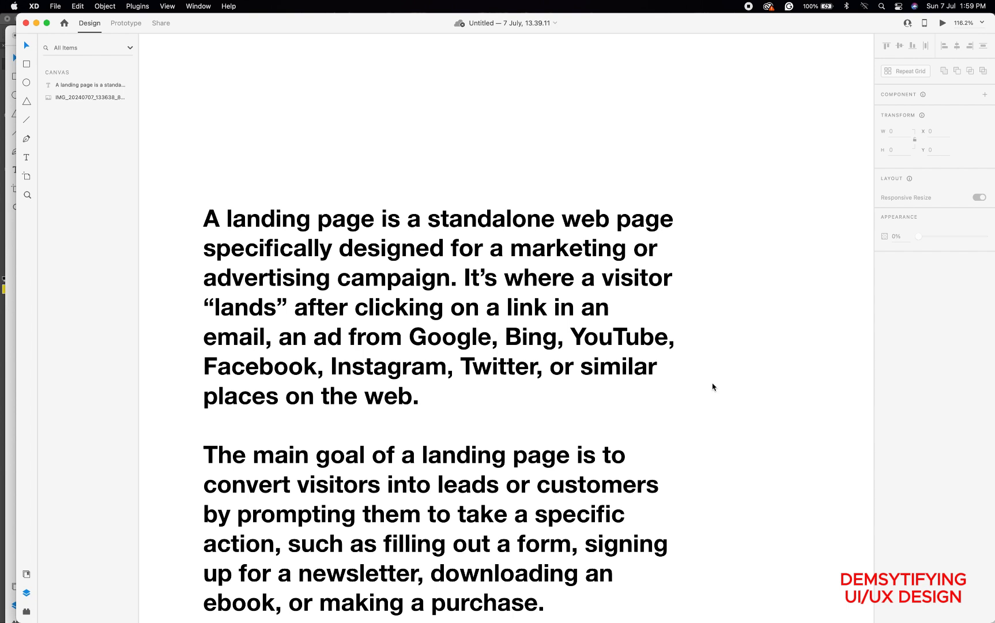
Create a Web 1920 artboard around the landing page sketch and a second blank Web 1920 artboard beside it
scroll(712, 386, "left", 1)
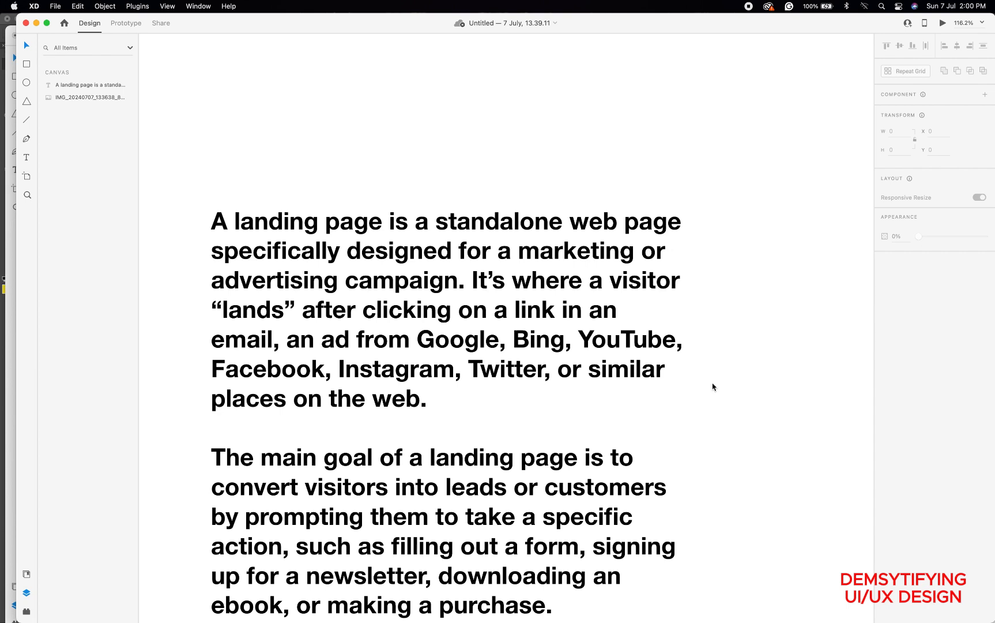
scroll(712, 387, "down", 10)
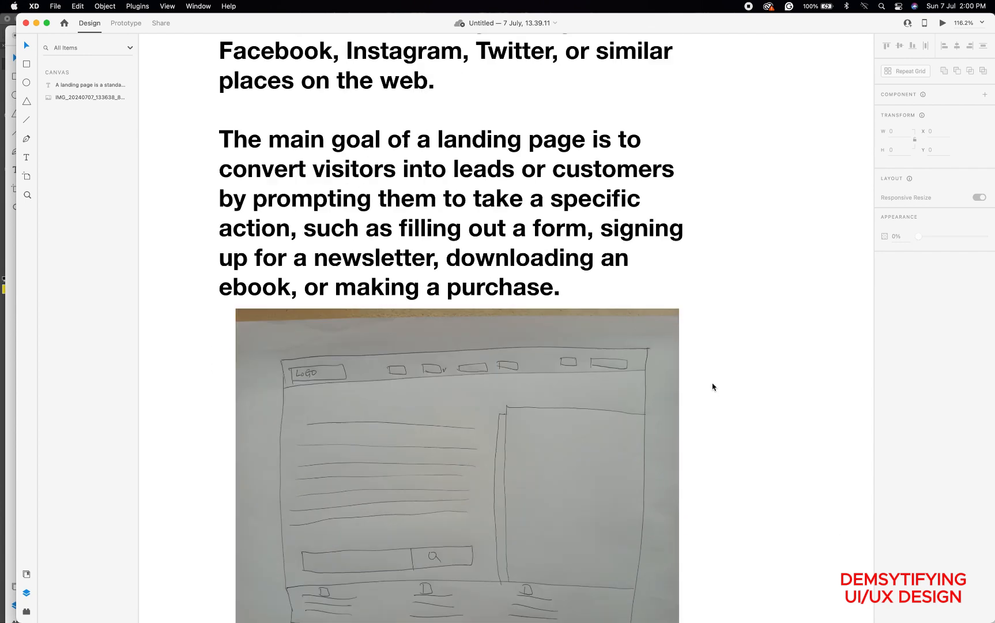
scroll(712, 387, "down", 4)
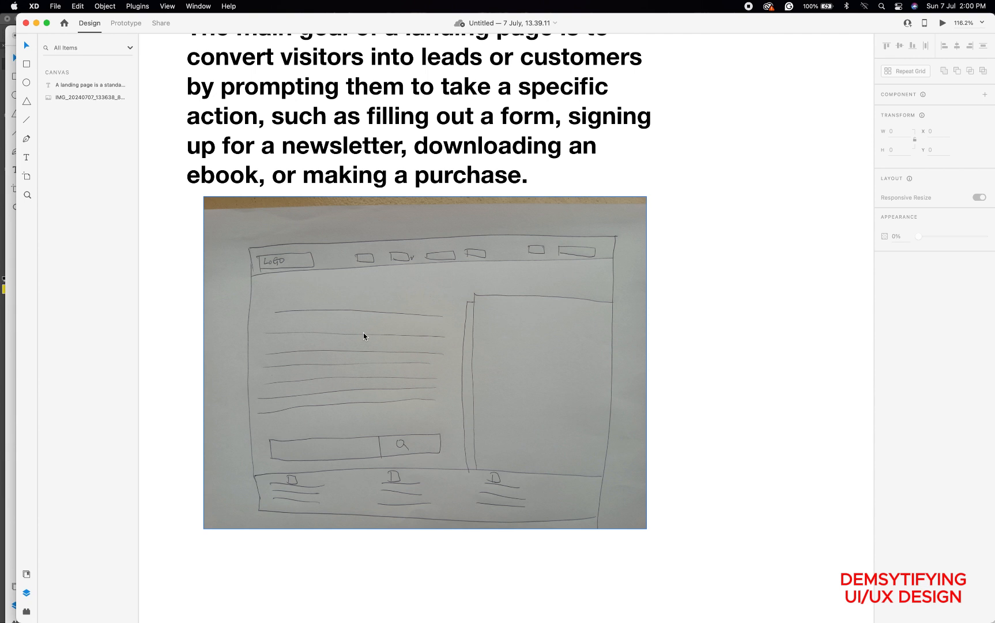
scroll(364, 335, "down", 2)
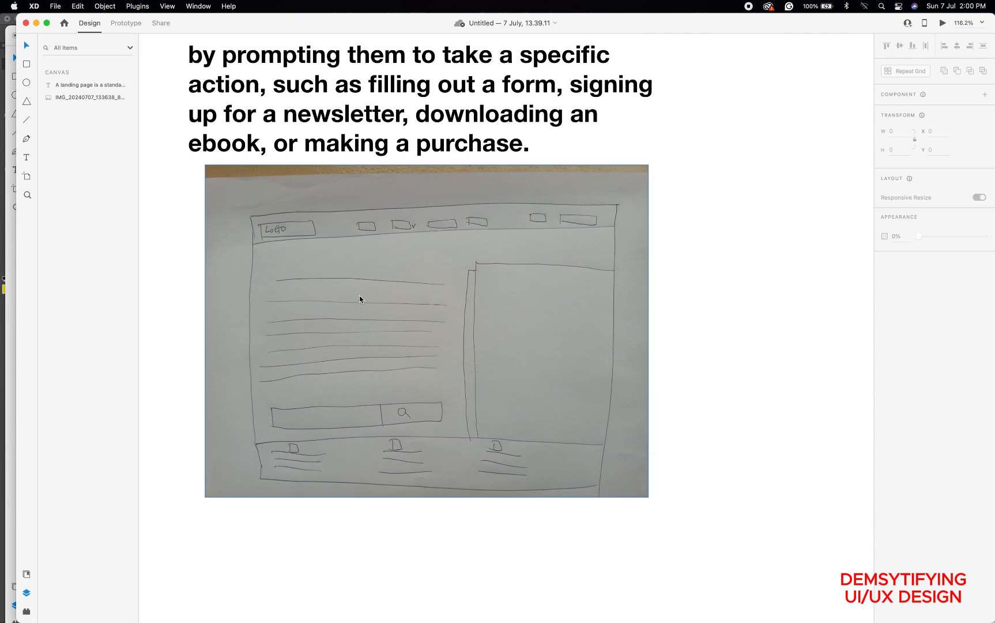
scroll(359, 296, "down", 2)
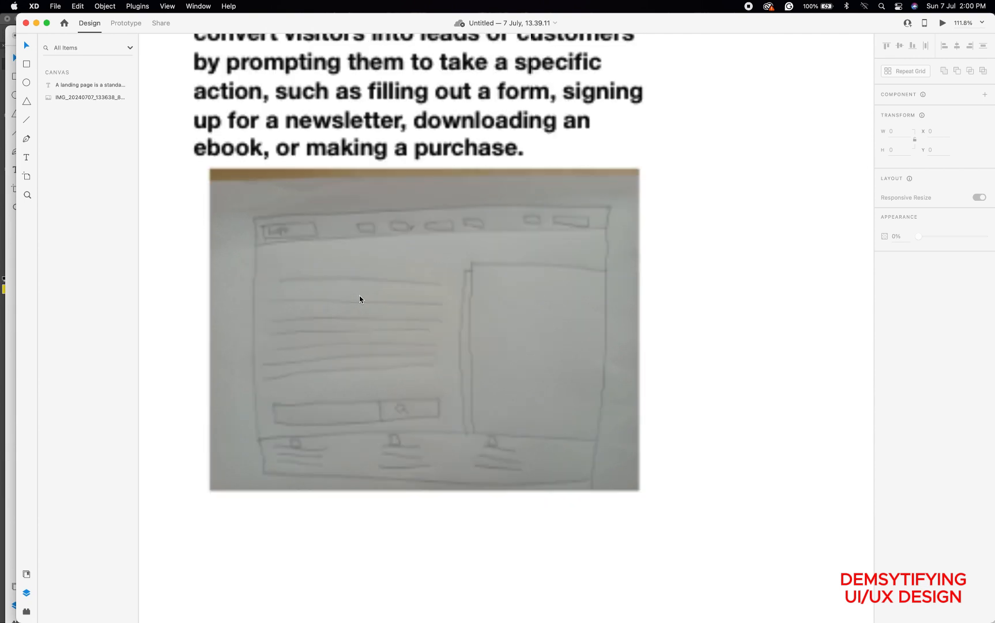
left_click(26, 177)
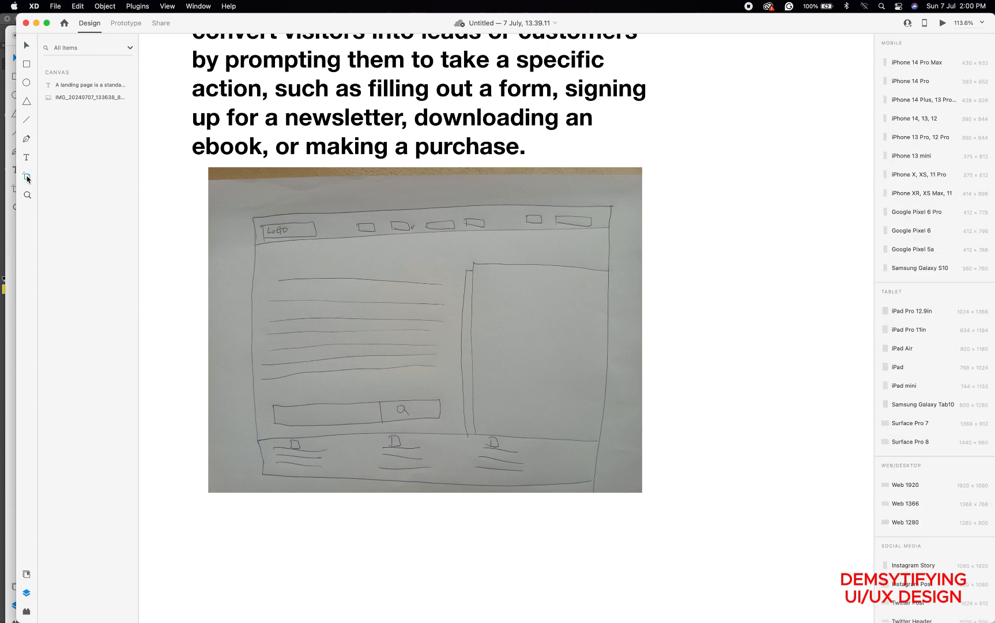
left_click(913, 490)
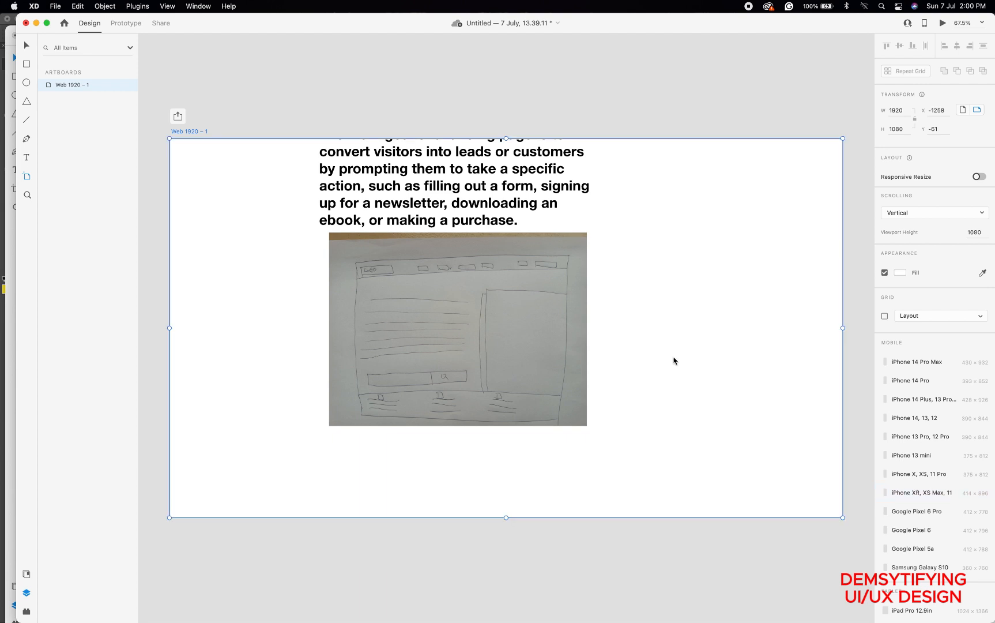
scroll(481, 276, "down", 5)
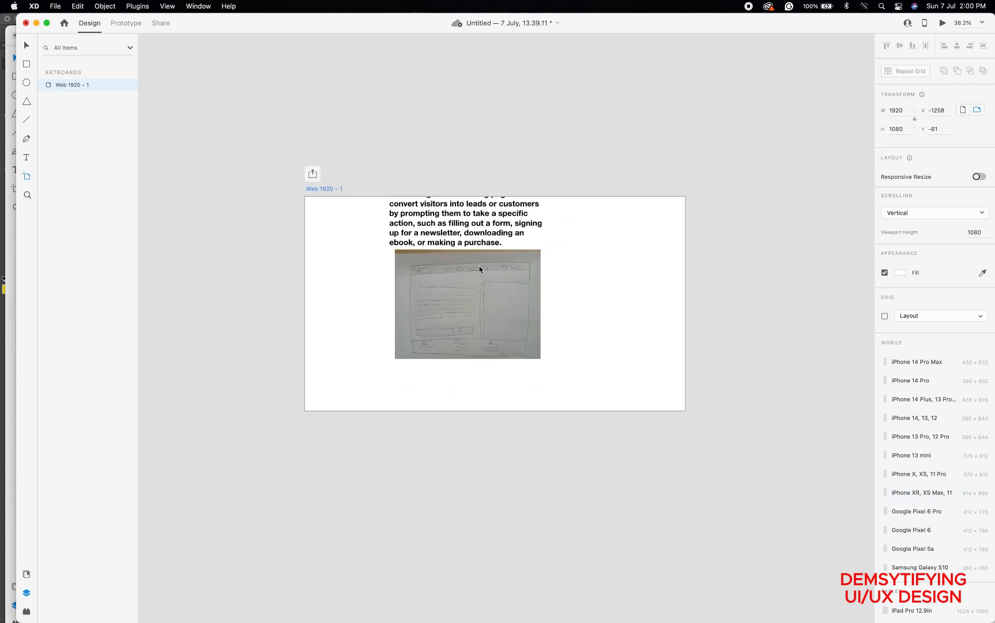
left_click(460, 225)
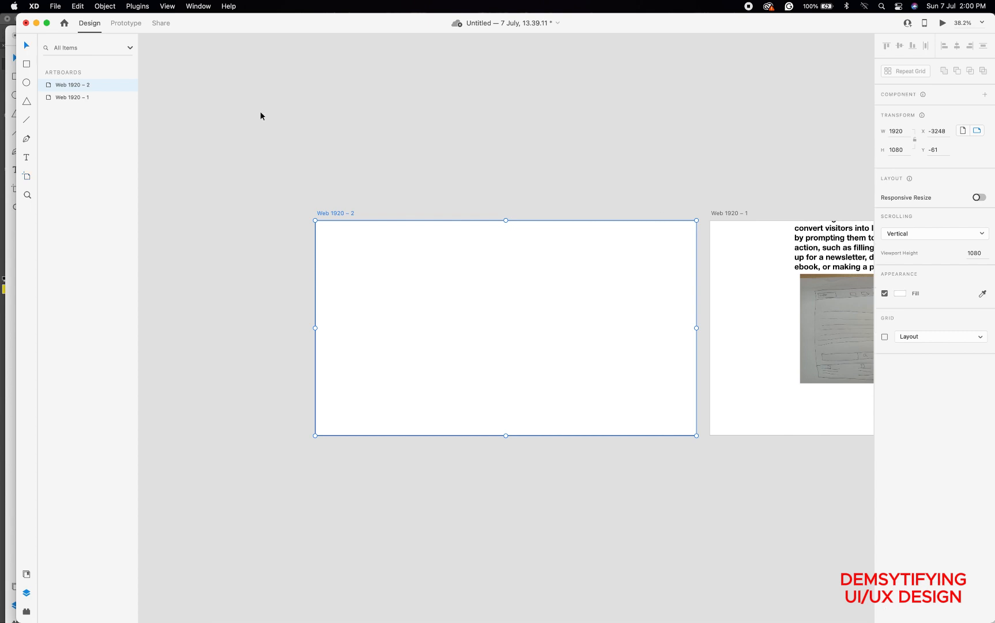
Move the landing page description text off the sketch artboard onto the pasteboard above the blank artboard Web 1920 – 2
left_click(822, 252)
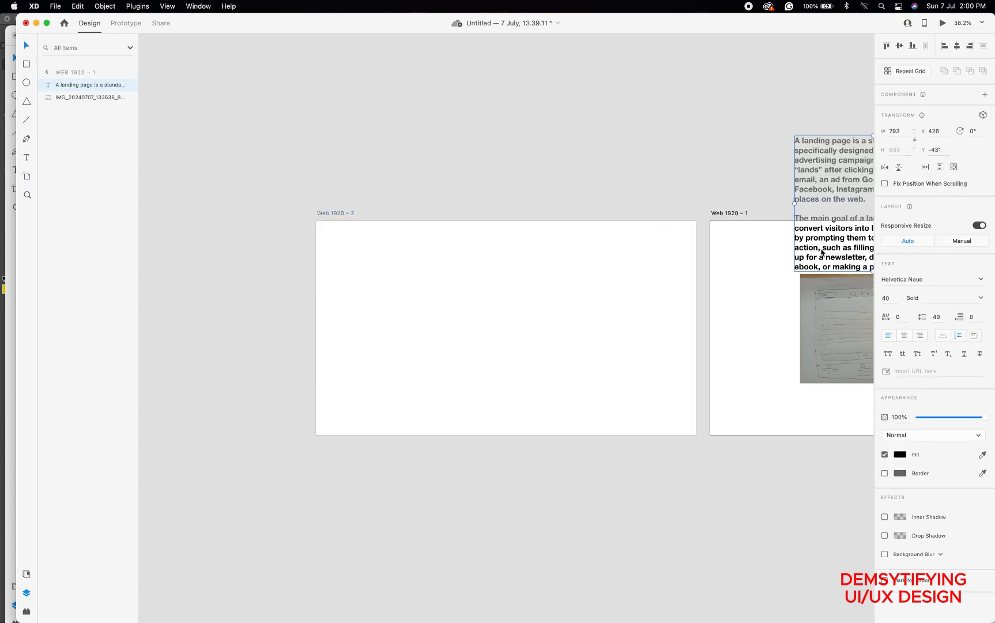
left_click_drag(822, 253, 412, 179)
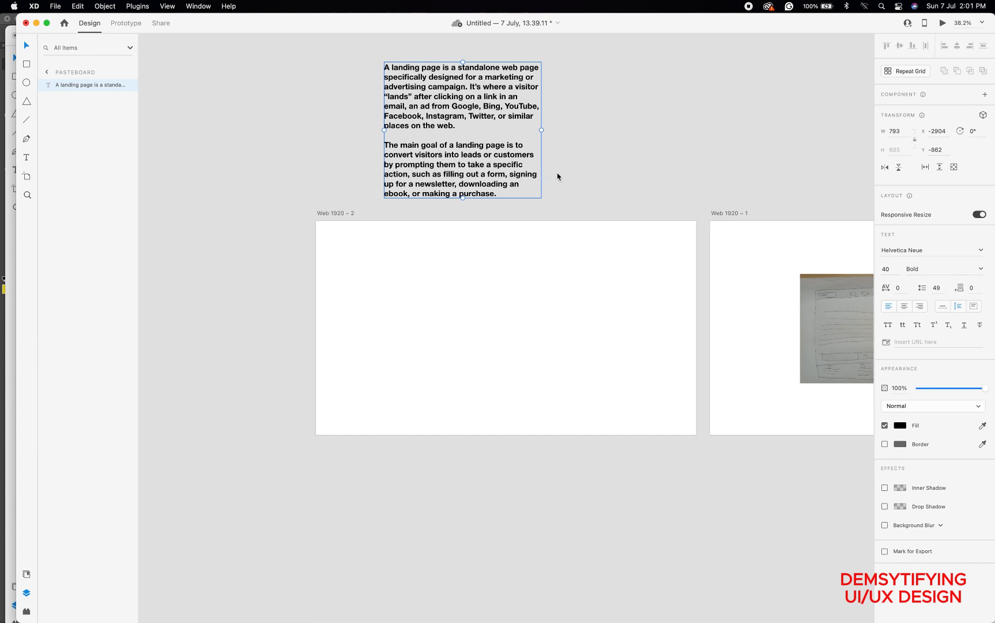
left_click(594, 172)
scroll(735, 262, "right", 2)
scroll(735, 262, "right", 2)
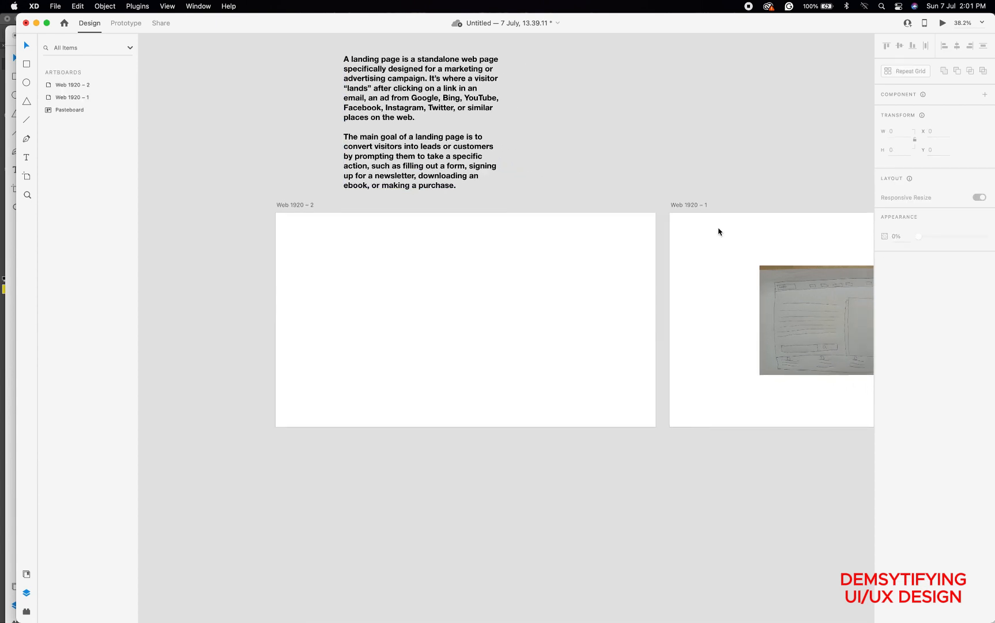
Move the sketch photo on artboard Web 1920 – 1 closer to the blank artboard, to about X 129, Y 264
left_click(785, 297)
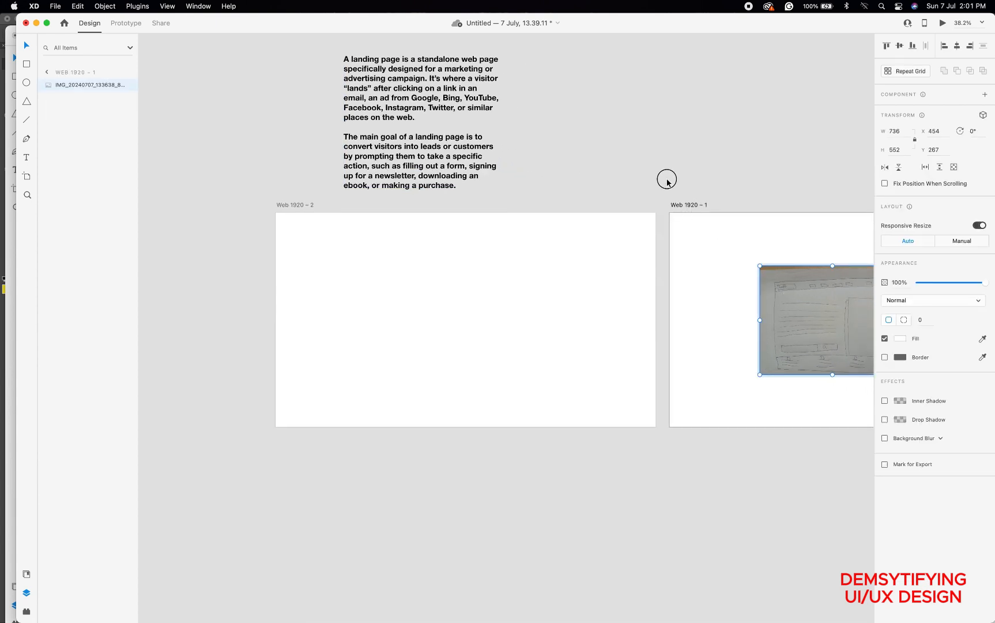
mouse_move(797, 329)
left_mouse_down()
mouse_move(275, 297)
mouse_move(562, 372)
mouse_move(724, 284)
mouse_move(721, 307)
left_mouse_up()
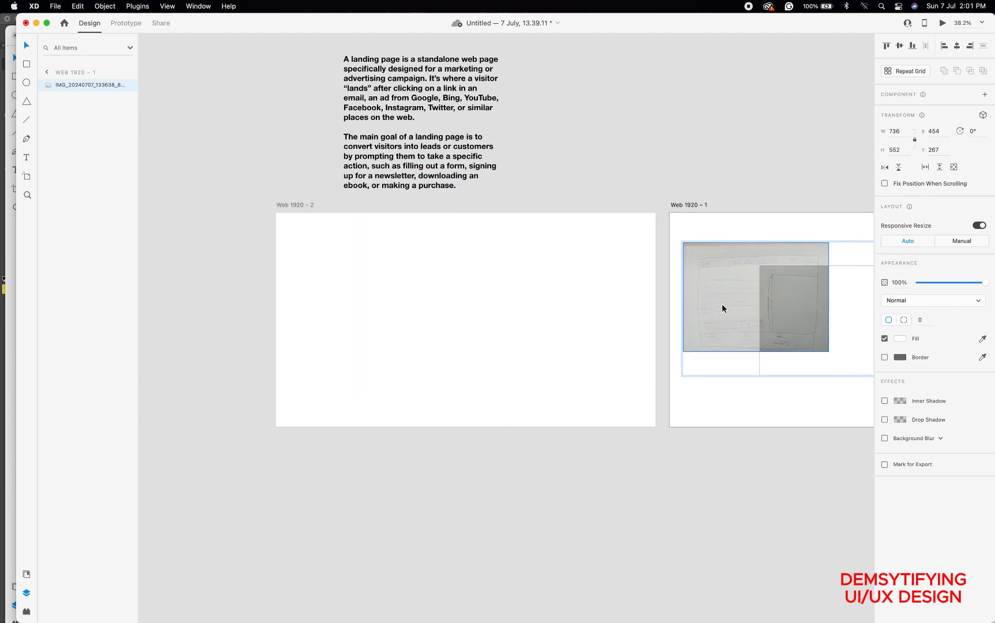
left_click(742, 191)
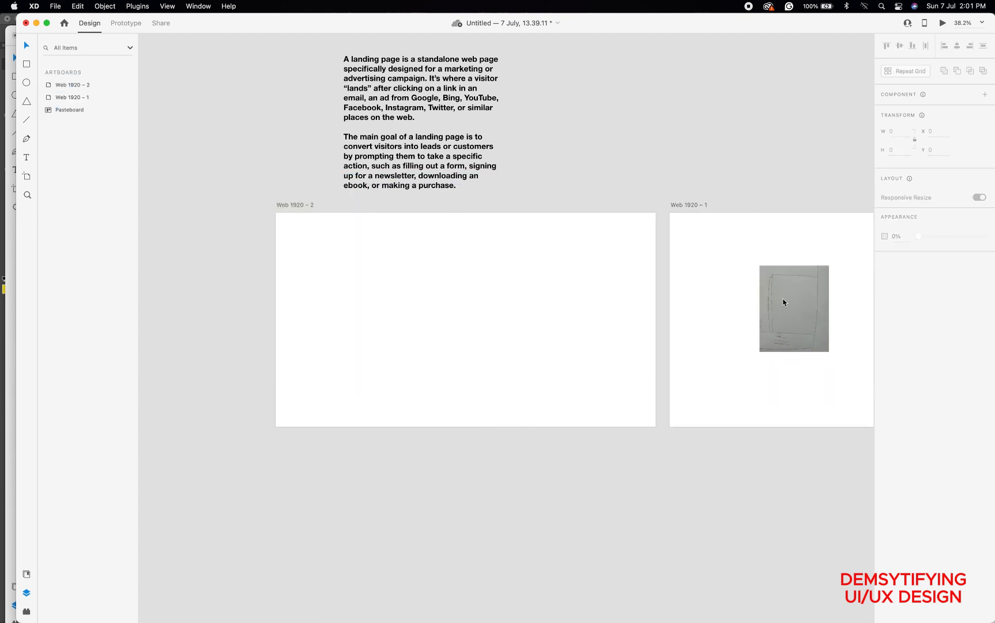
left_click(783, 301)
scroll(783, 301, "right", 5)
scroll(783, 302, "down", 2)
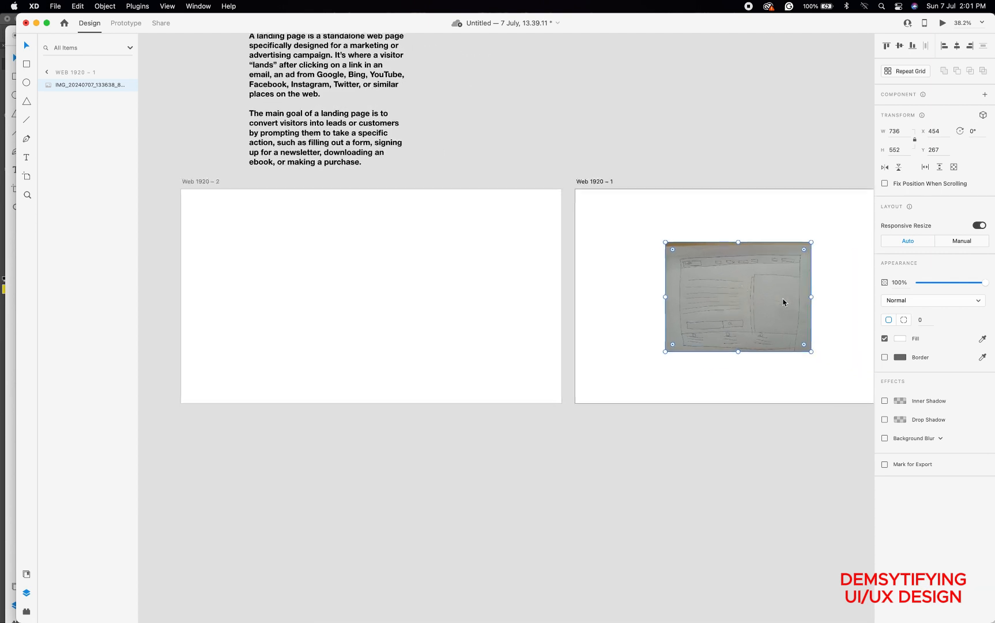
left_click_drag(764, 299, 700, 299)
Draw a rectangle of about 1952 × 1114 covering the whole blank artboard Web 1920 – 2
scroll(700, 299, "up", 10)
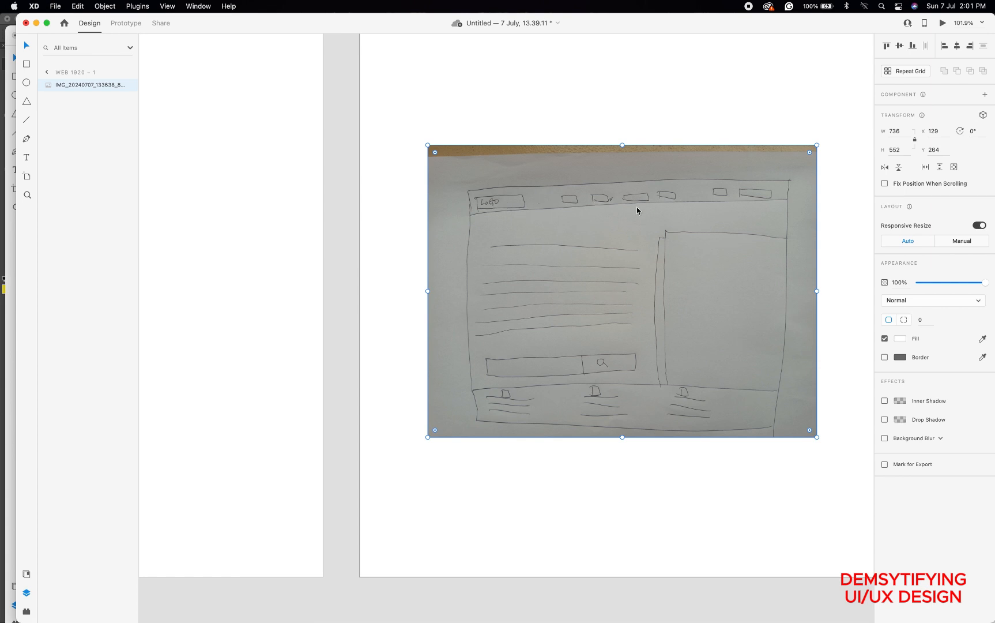
scroll(637, 210, "down", 4)
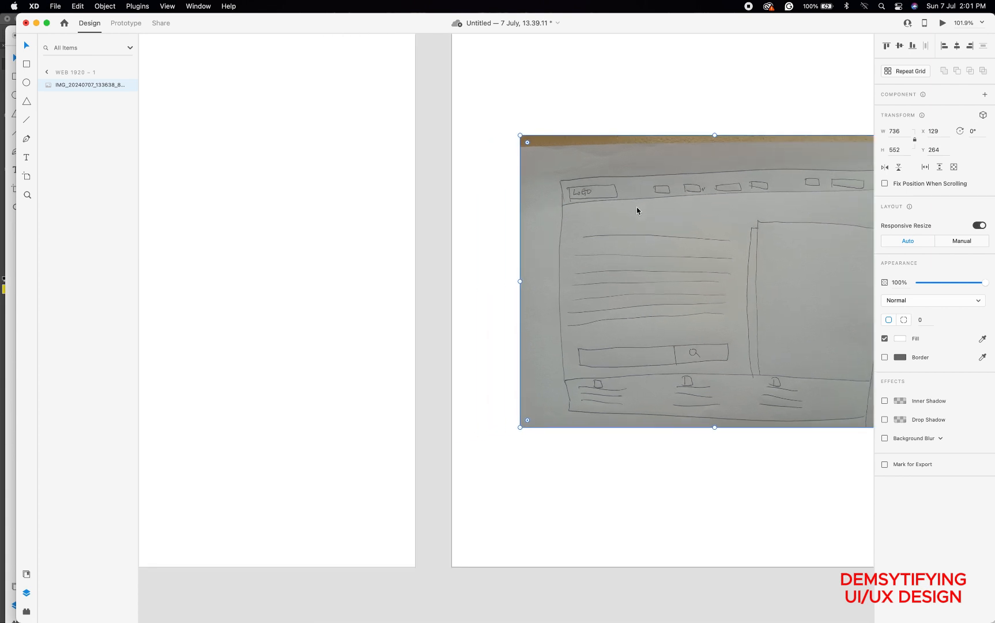
scroll(637, 211, "down", 5)
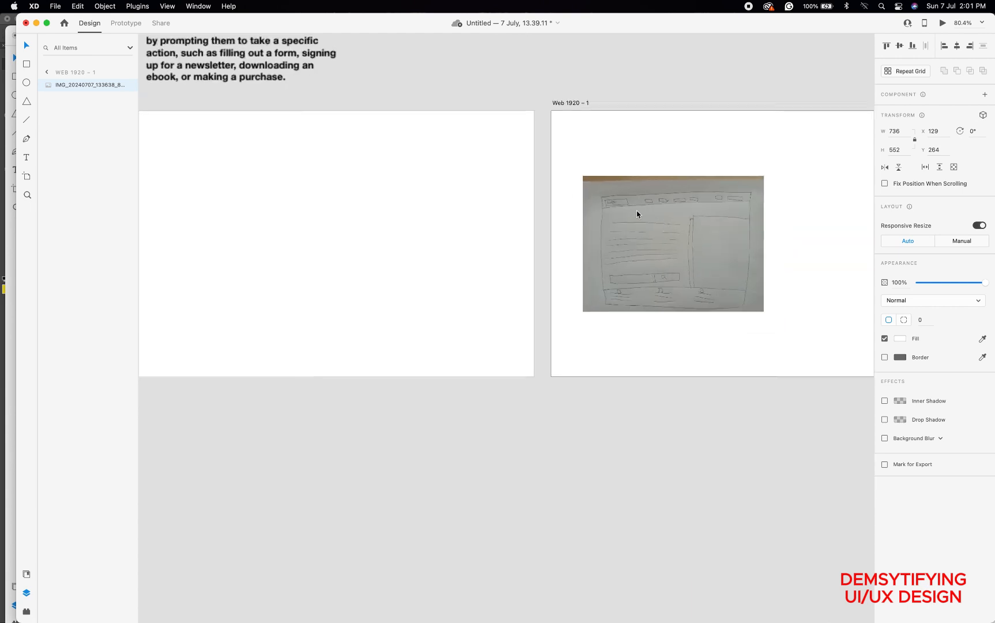
scroll(472, 186, "left", 3)
scroll(472, 185, "up", 1)
scroll(472, 185, "left", 3)
scroll(472, 186, "up", 2)
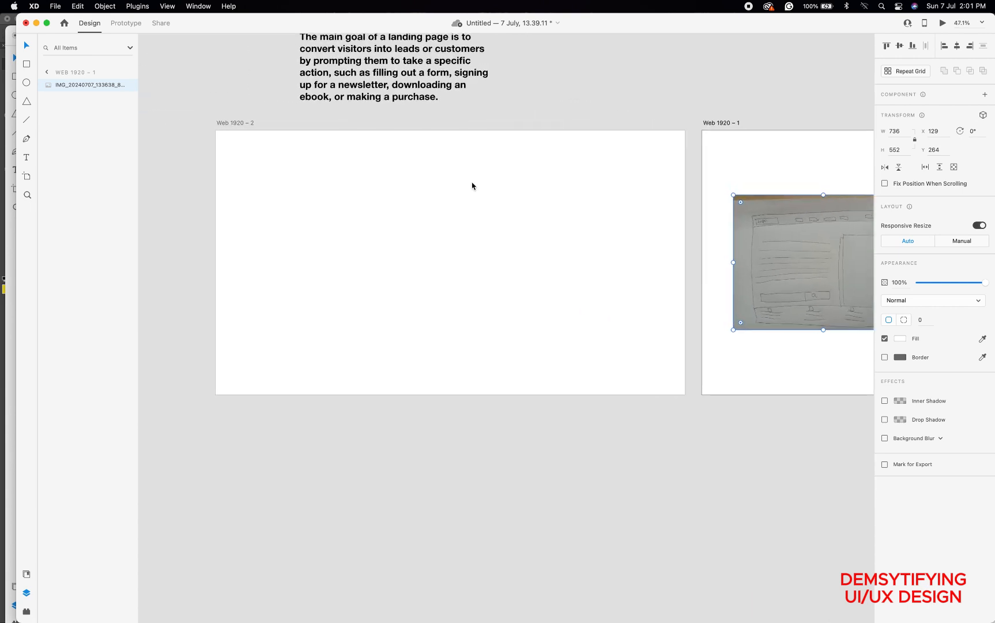
left_click(255, 136)
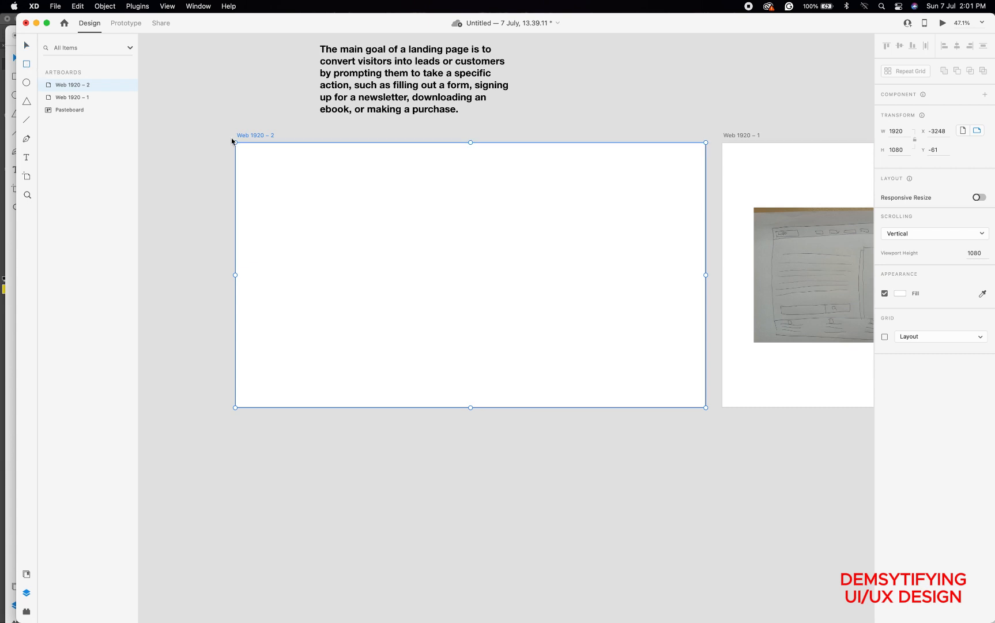
left_click_drag(233, 141, 708, 410)
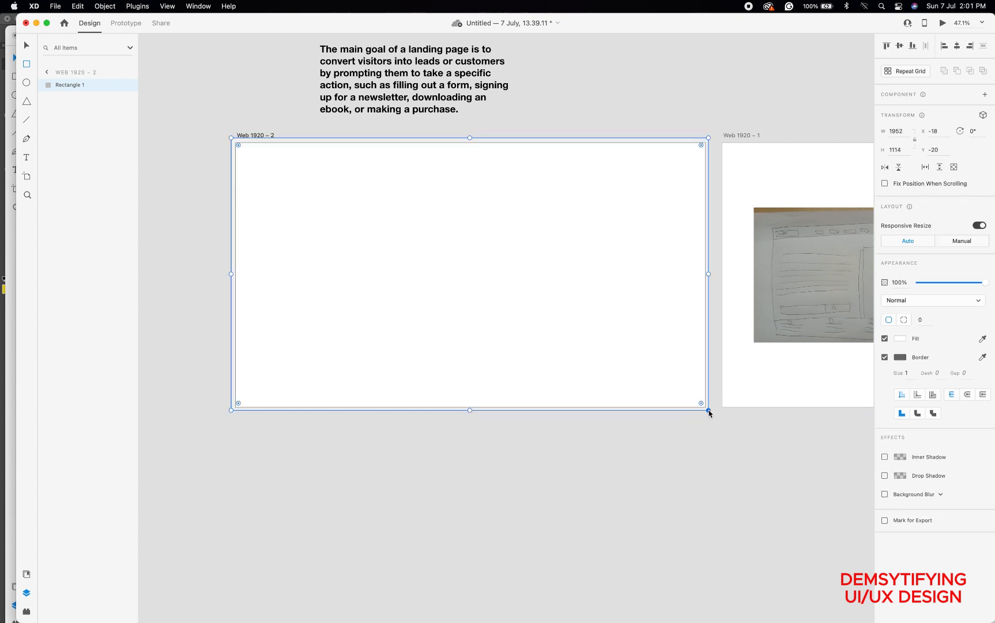
Try a light grey fill (#F7F5F5) on the artboard-sized rectangle and return it to white #FFFFFF
left_click(900, 341)
left_click(777, 292)
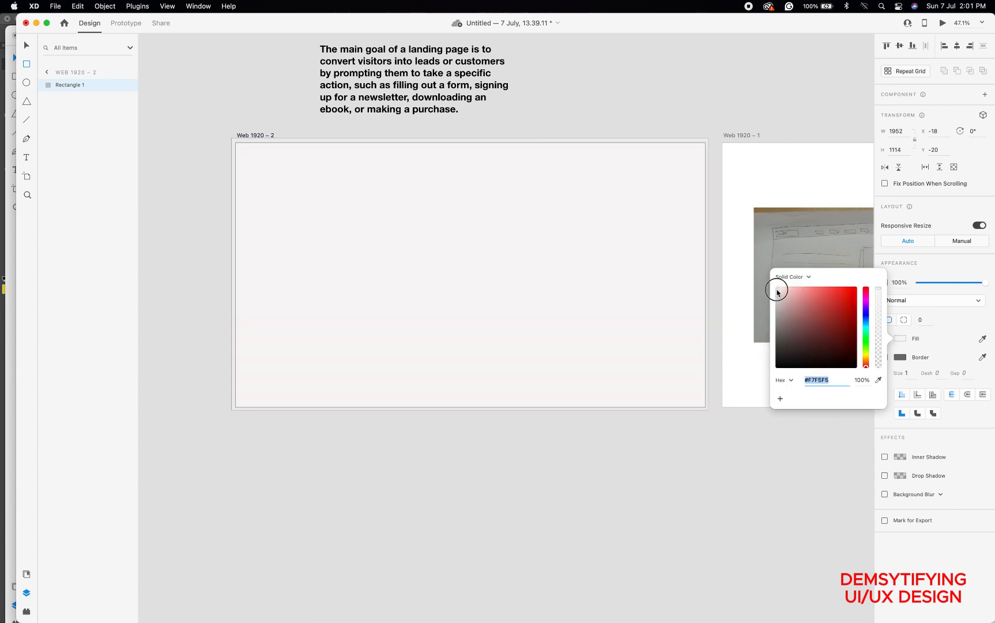
left_click_drag(777, 292, 761, 263)
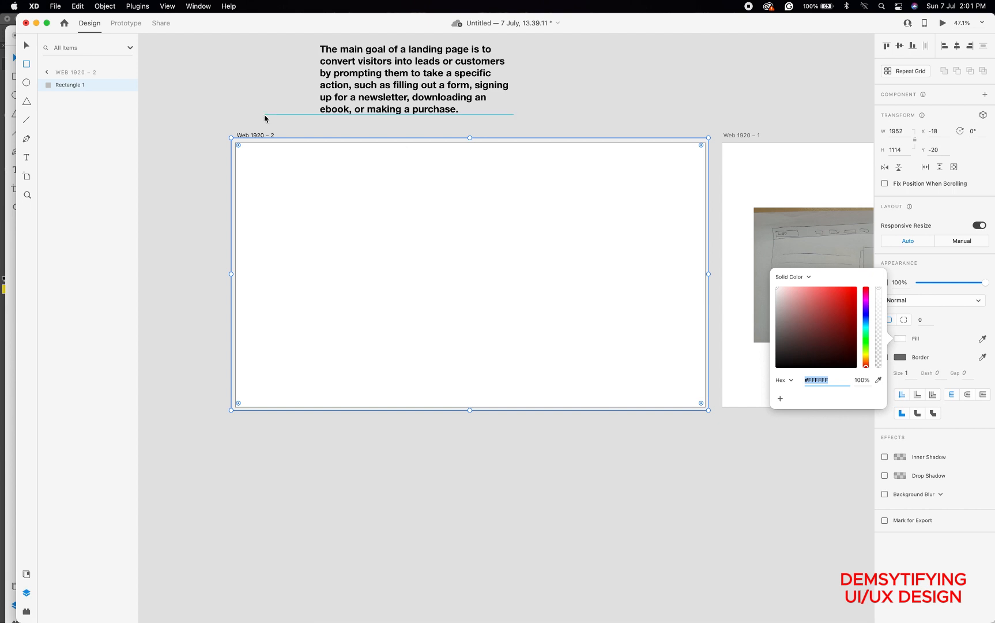
left_click(27, 45)
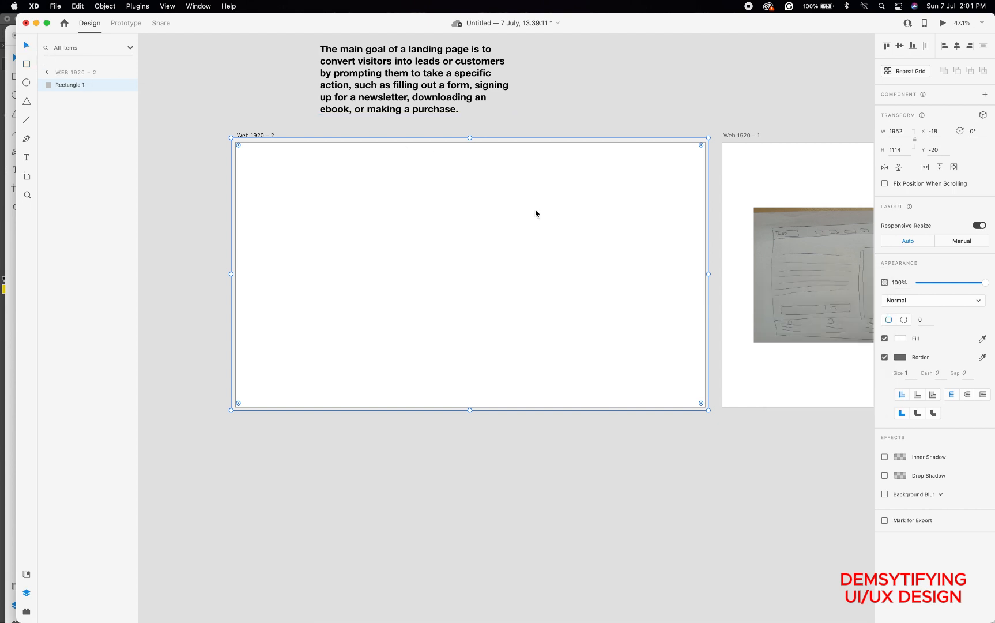
Draw a second rectangle across the middle of Web 1920 – 2, 1920 wide and about 849 high at X 0, Y 88
scroll(778, 276, "right", 5)
scroll(778, 277, "down", 2)
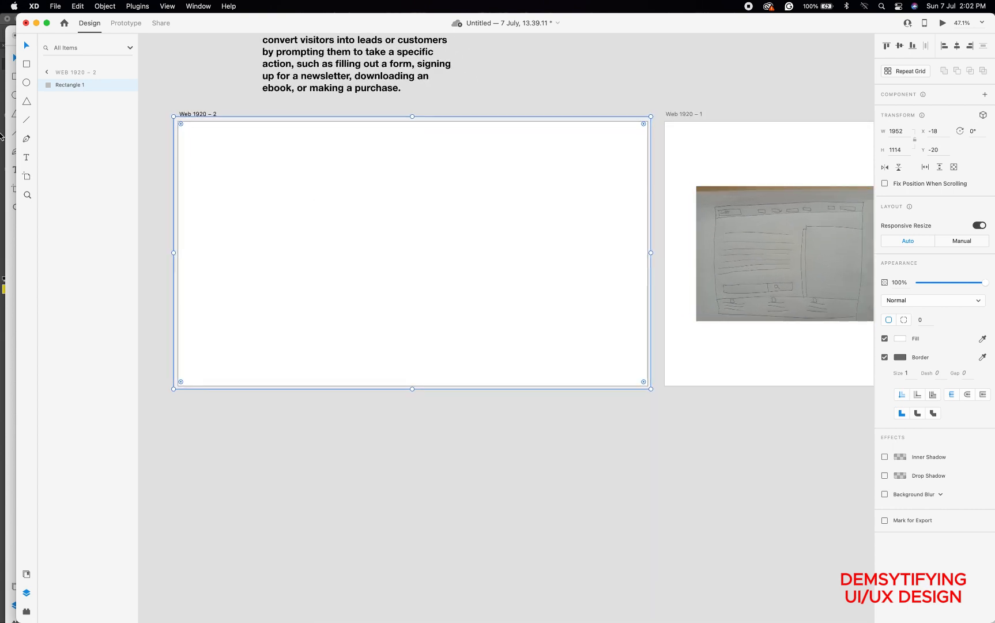
left_click(26, 64)
mouse_move(170, 143)
left_mouse_down()
mouse_move(469, 260)
mouse_move(648, 351)
left_mouse_up()
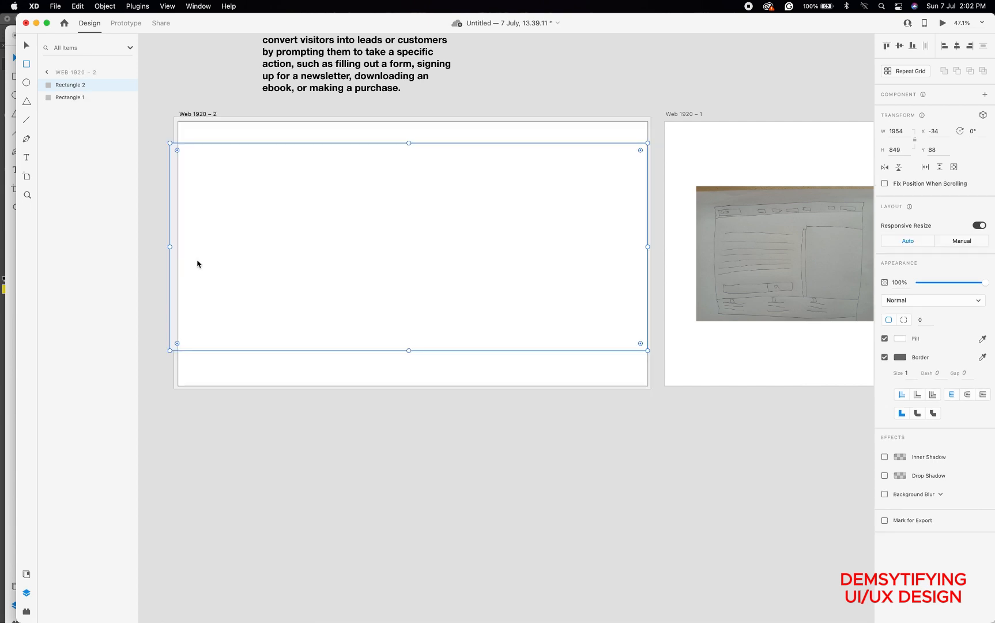
left_click_drag(170, 248, 178, 247)
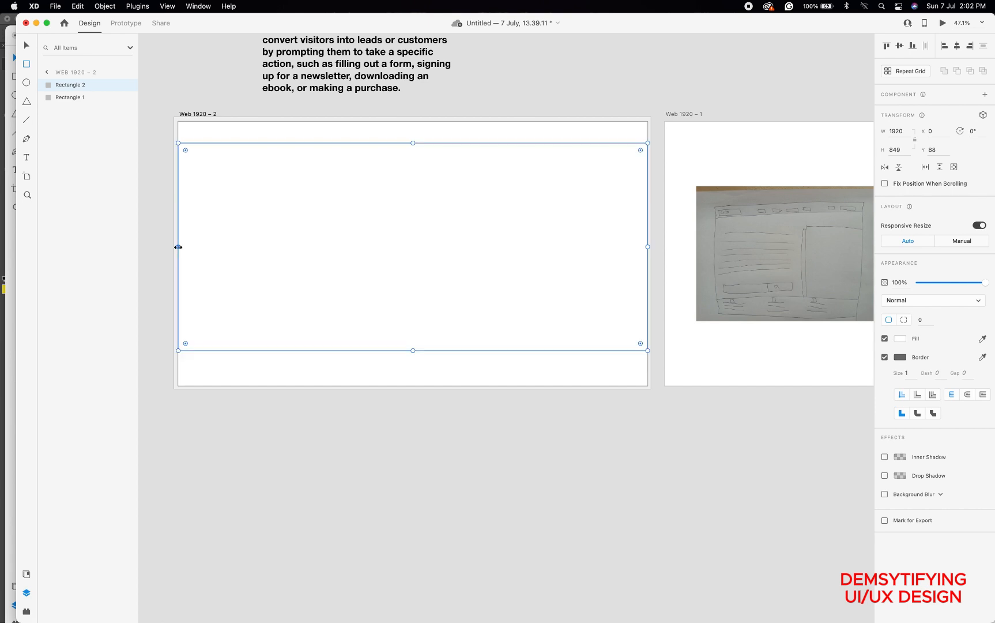
Fill the rectangle across the middle of Web 1920 – 2 with light grey #F4F2F2
scroll(432, 245, "up", 3)
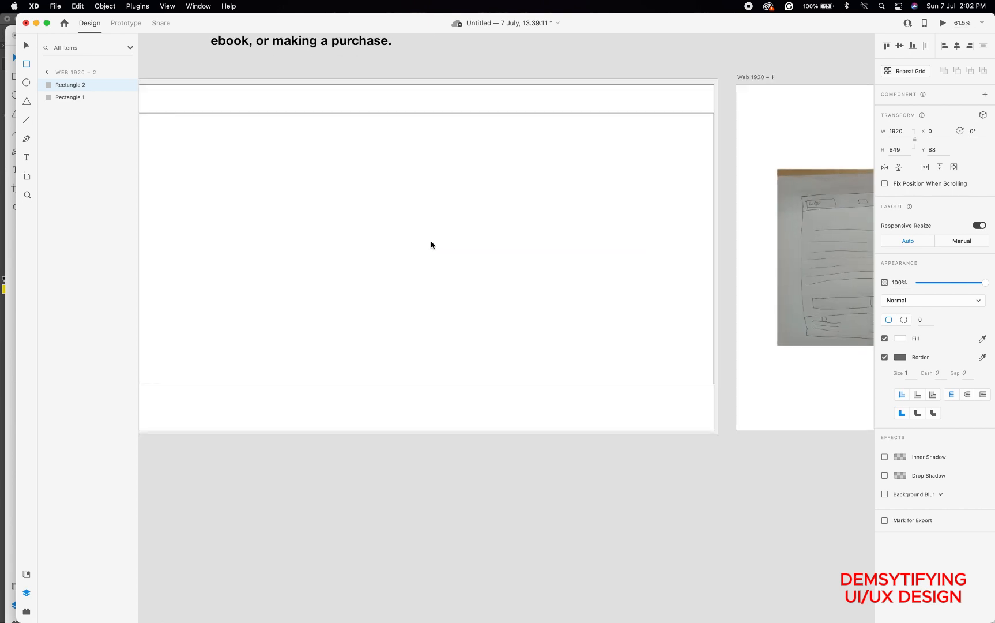
scroll(431, 245, "up", 3)
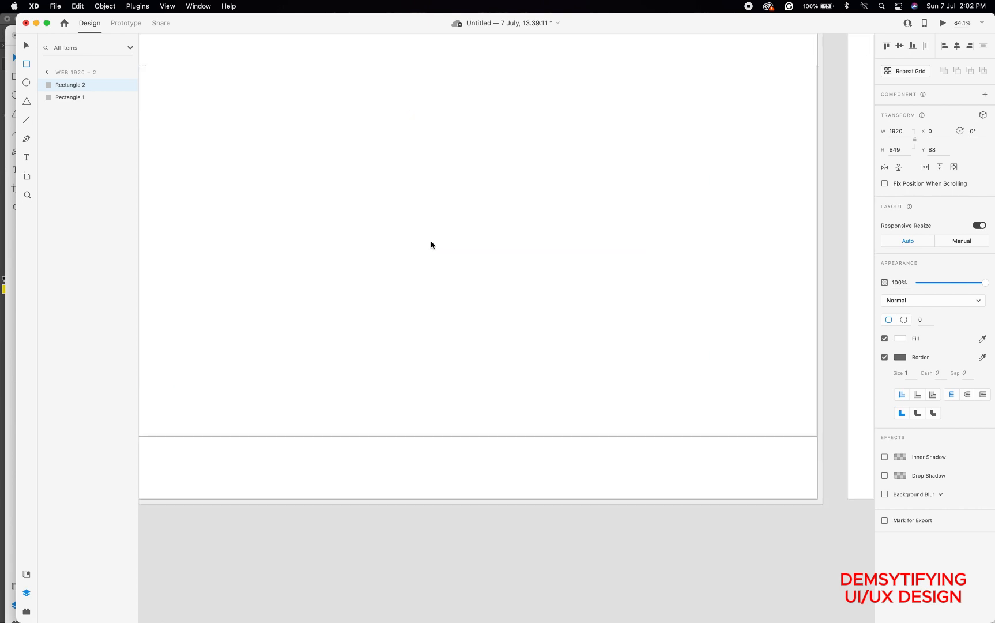
scroll(431, 247, "down", 4)
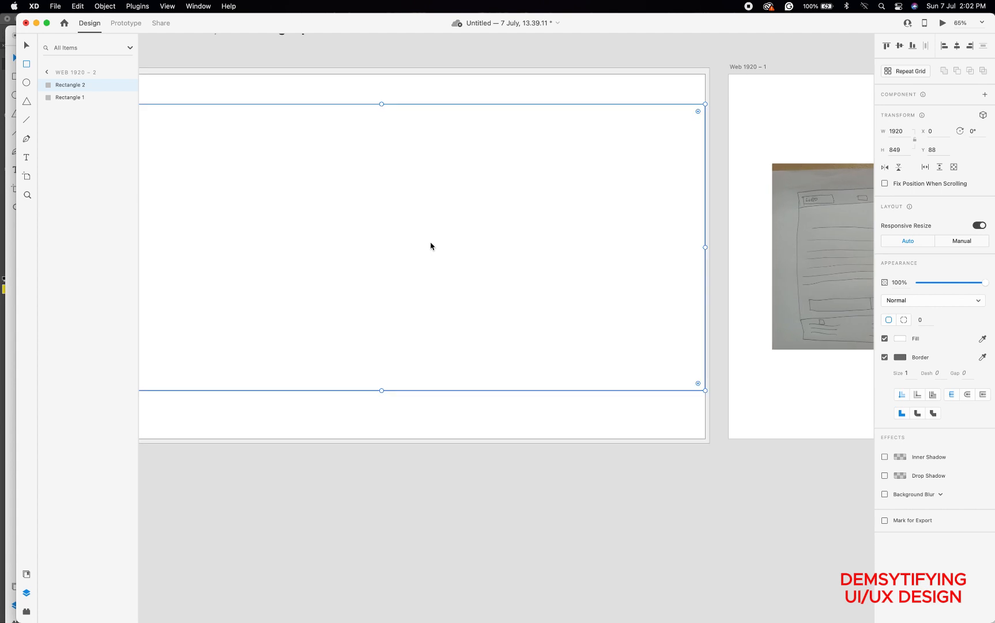
scroll(432, 246, "down", 2)
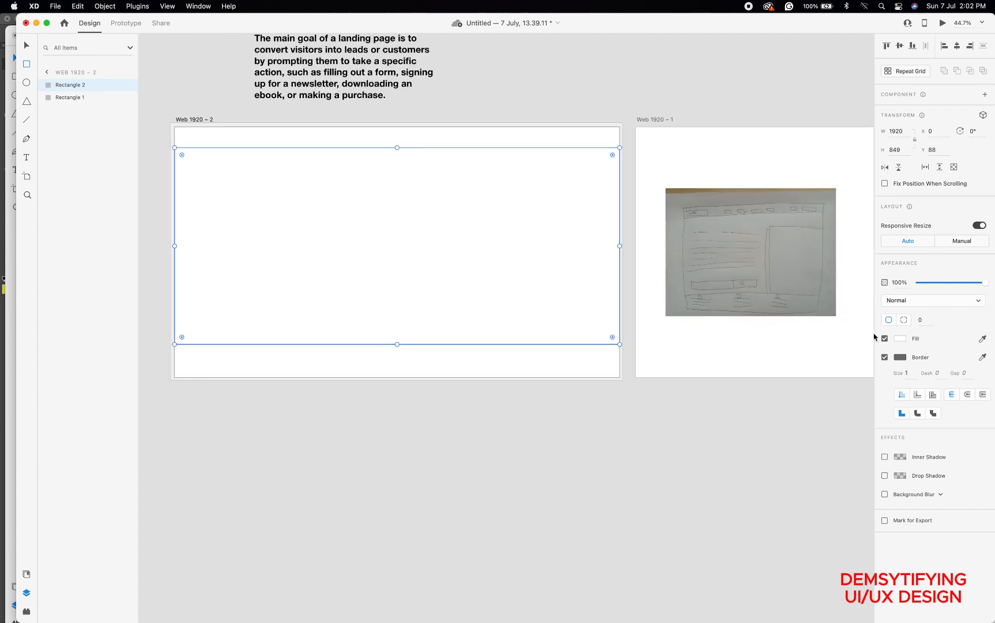
left_click(900, 340)
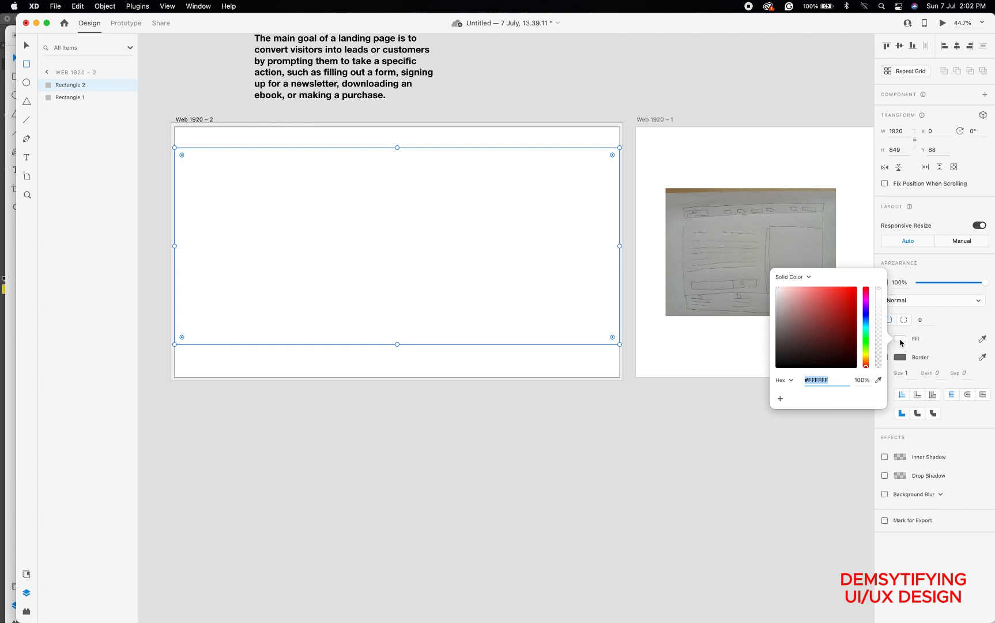
left_click(777, 295)
left_click_drag(777, 295, 777, 293)
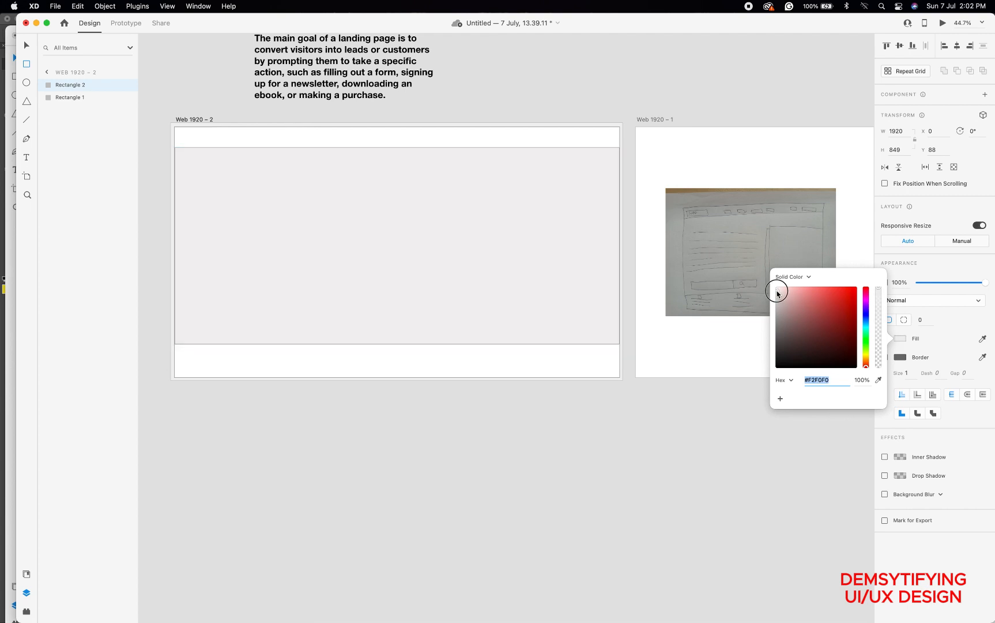
left_click(777, 293)
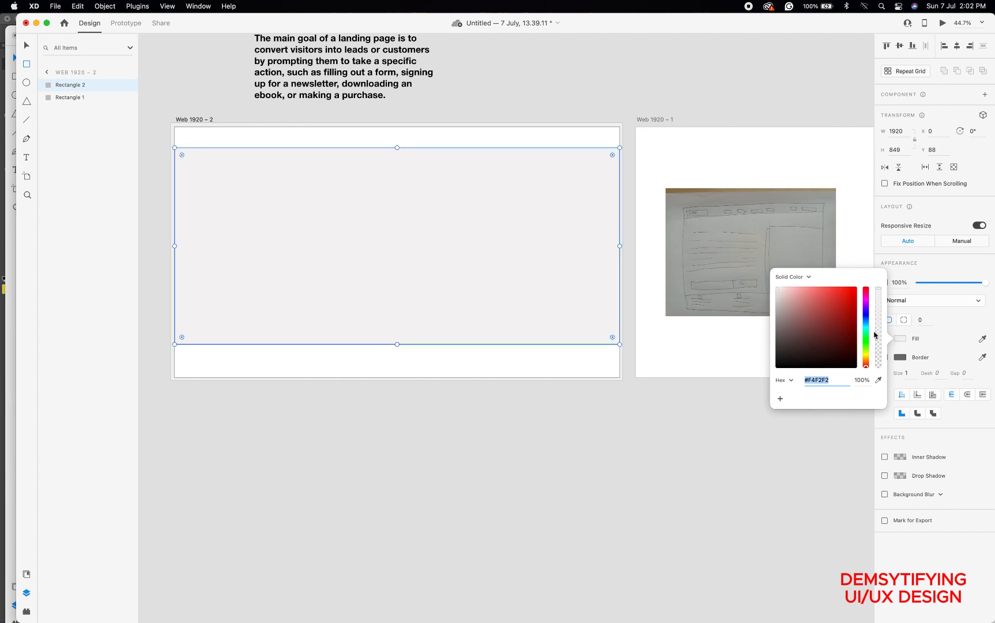
Remove the border from the light grey rectangle across the middle of Web 1920 – 2
left_click(927, 341)
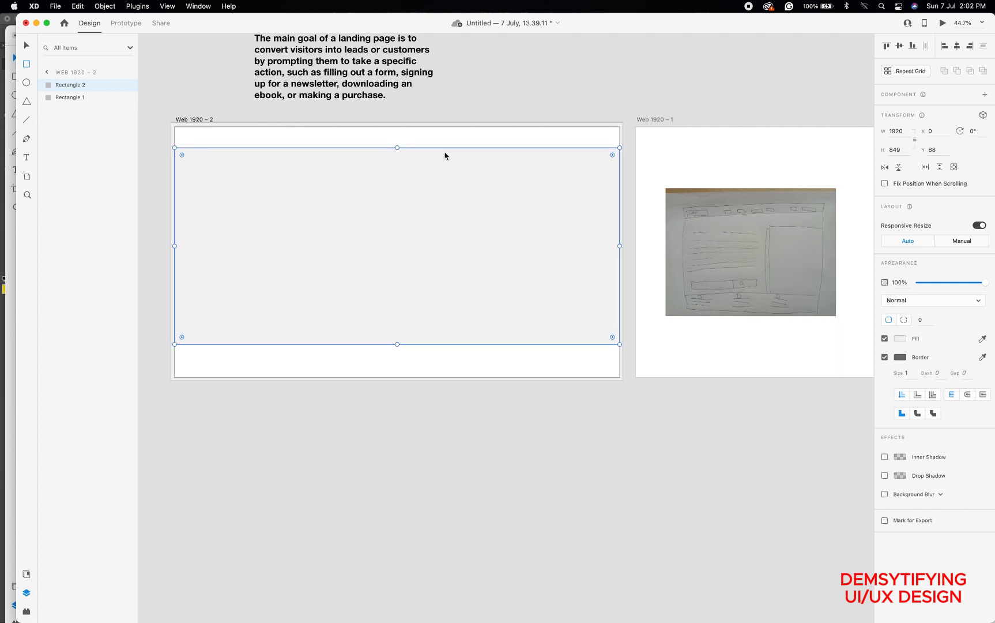
scroll(445, 155, "up", 10)
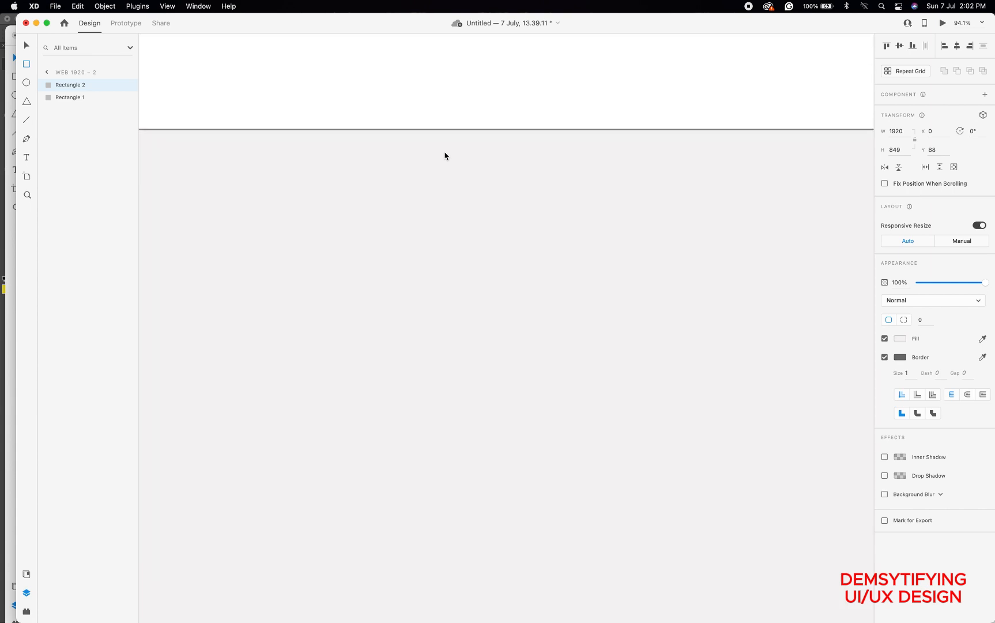
scroll(445, 155, "up", 5)
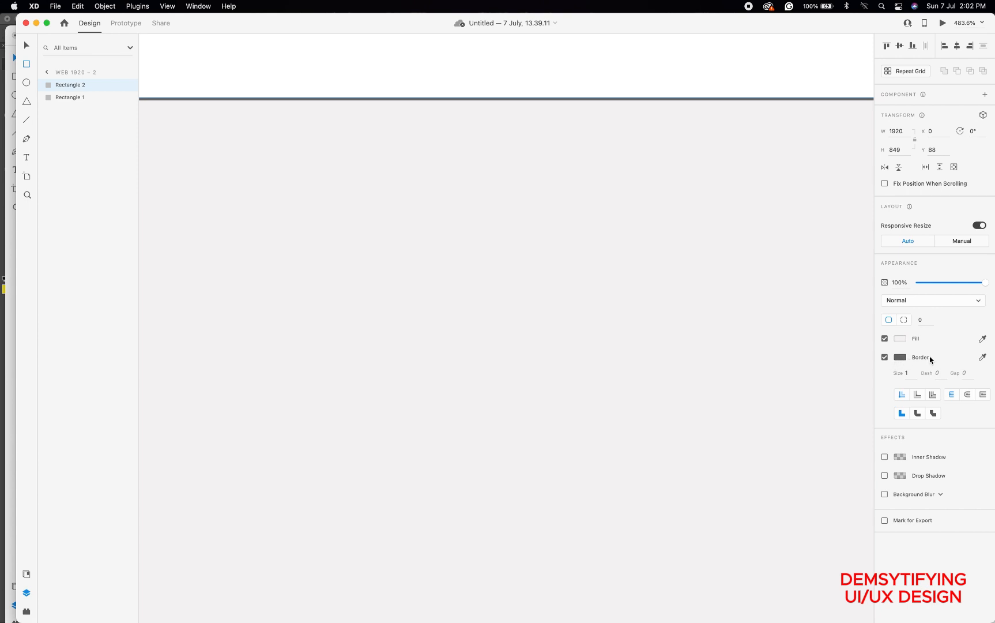
left_click(885, 357)
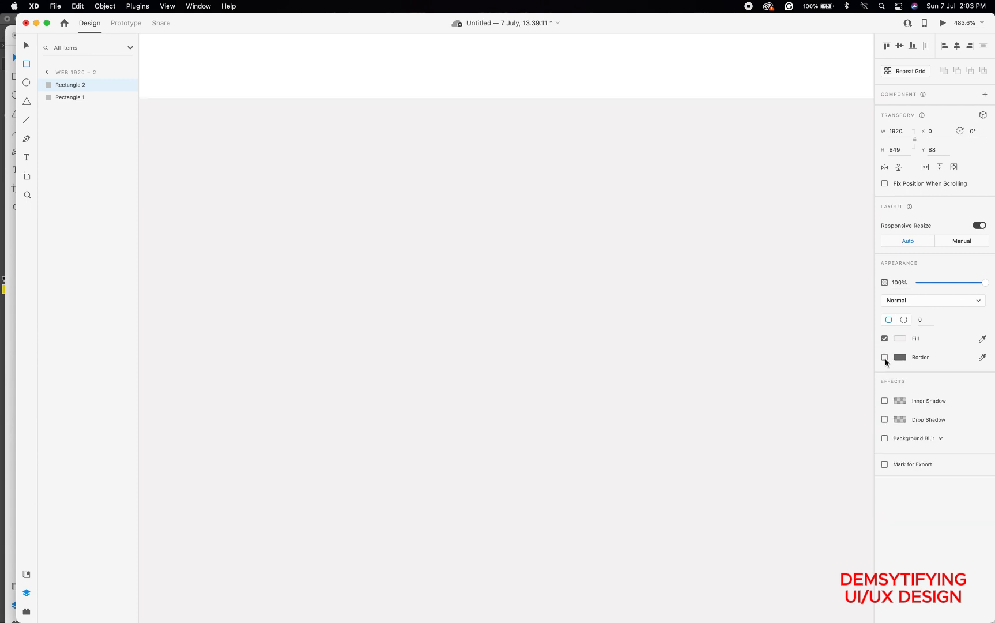
scroll(607, 186, "down", 10)
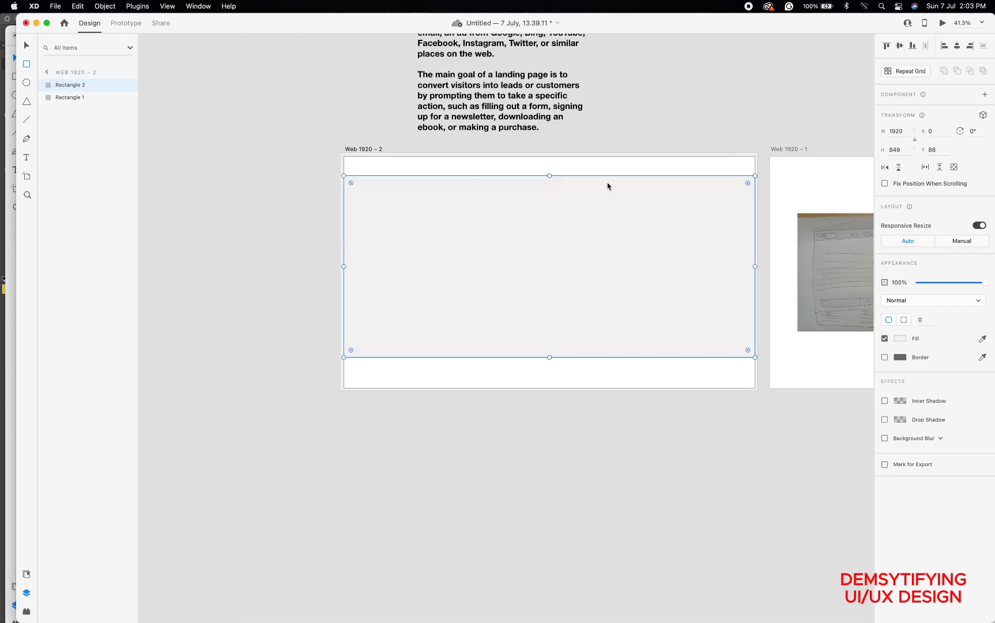
Draw a borderless white rectangle about 656 × 702 at X 1264, Y 235 in the grey area's lower-right corner, following the sketch
scroll(607, 186, "right", 6)
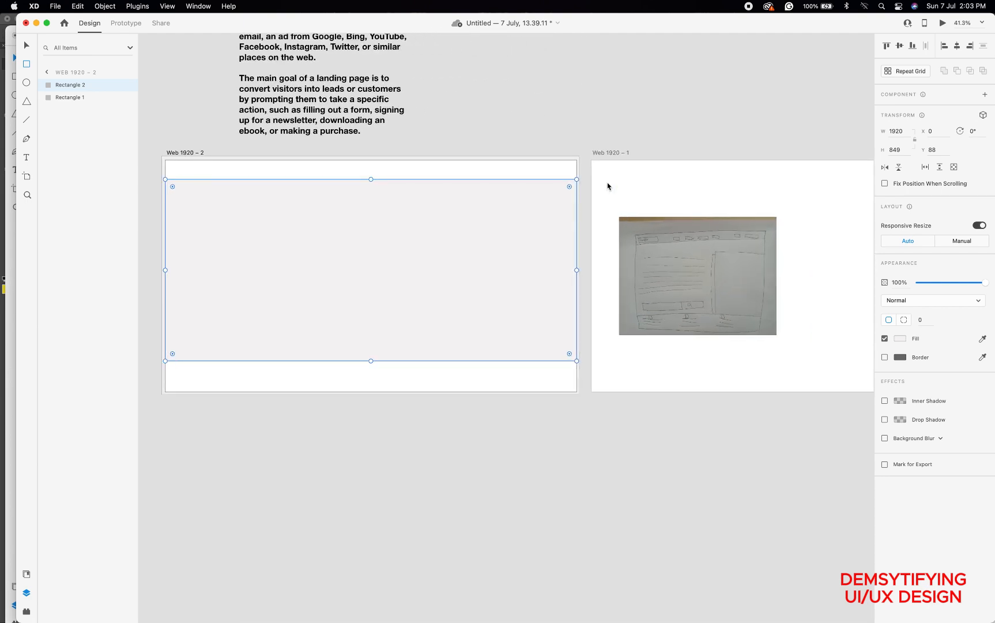
scroll(653, 239, "up", 5)
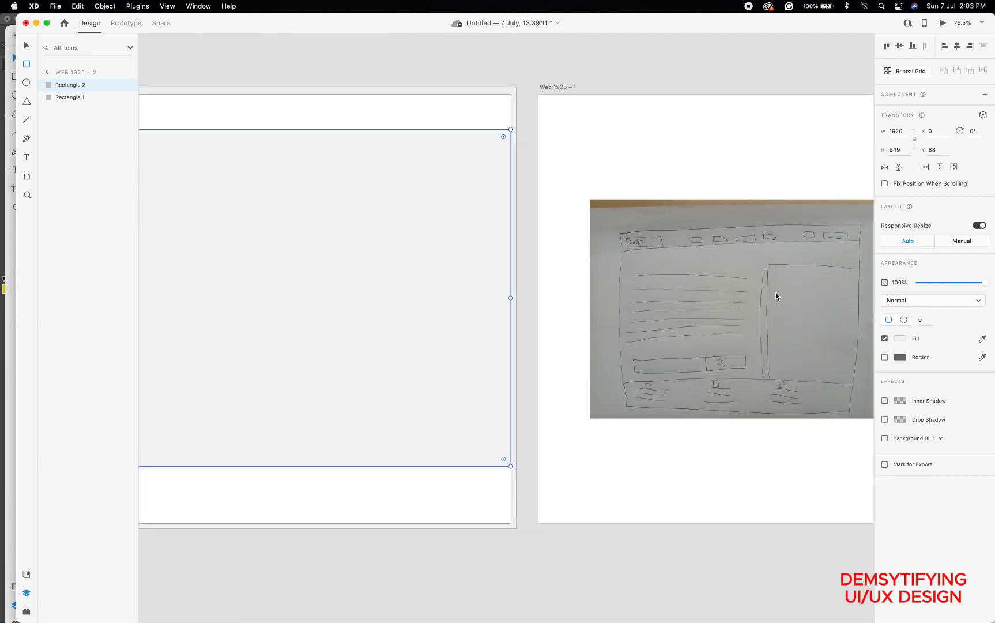
scroll(779, 299, "right", 2)
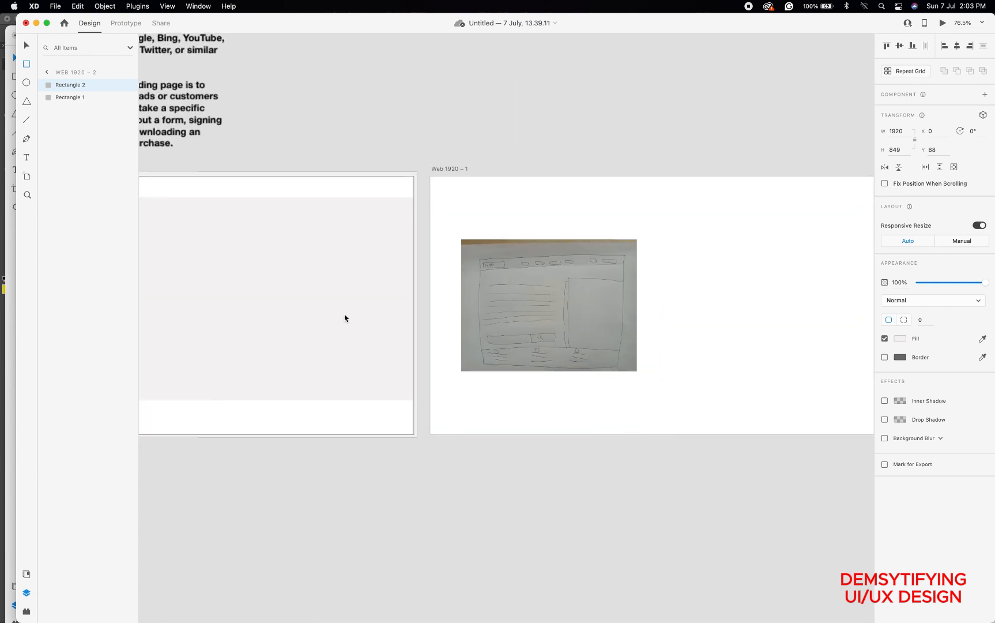
scroll(345, 318, "down", 1)
scroll(344, 320, "left", 5)
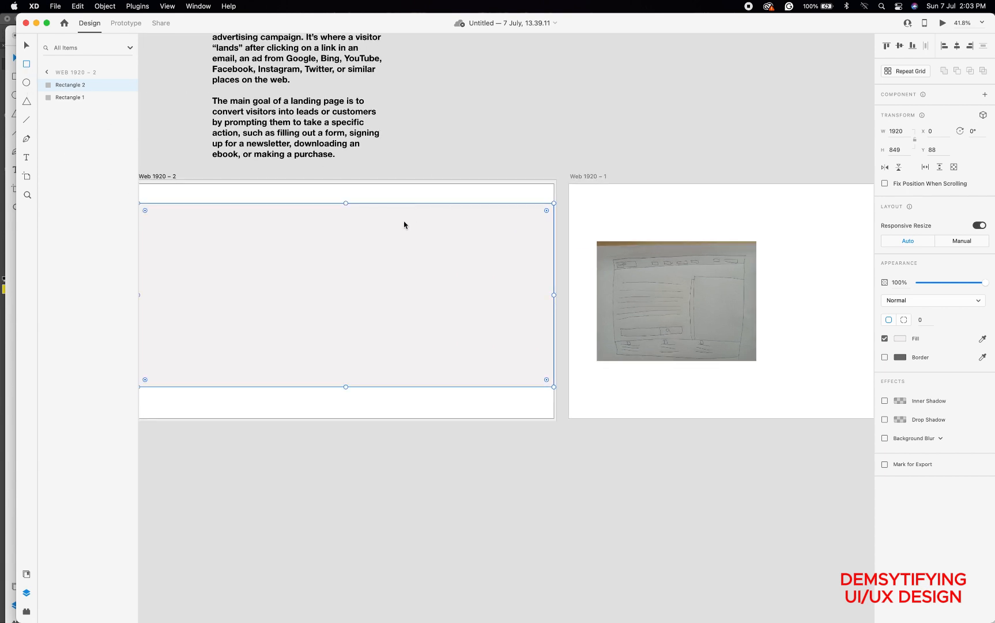
scroll(751, 252, "up", 3)
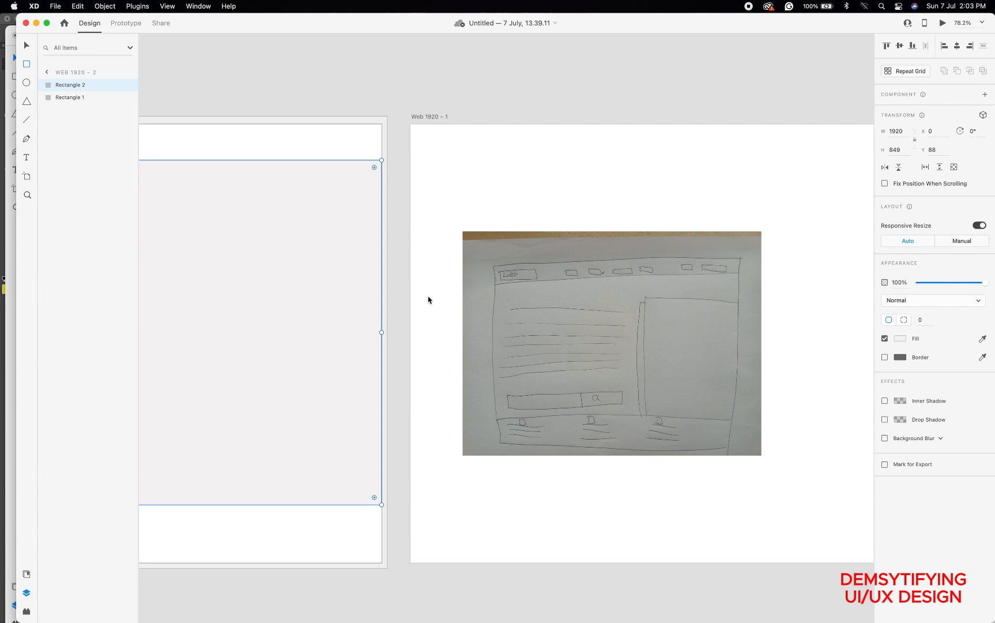
scroll(300, 333, "left", 5)
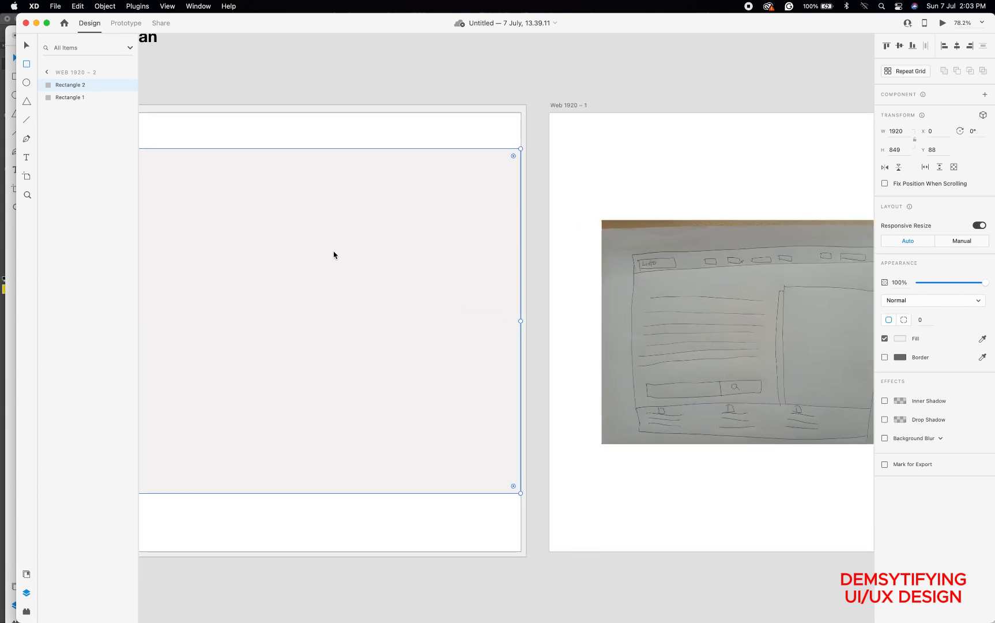
left_click_drag(317, 209, 520, 493)
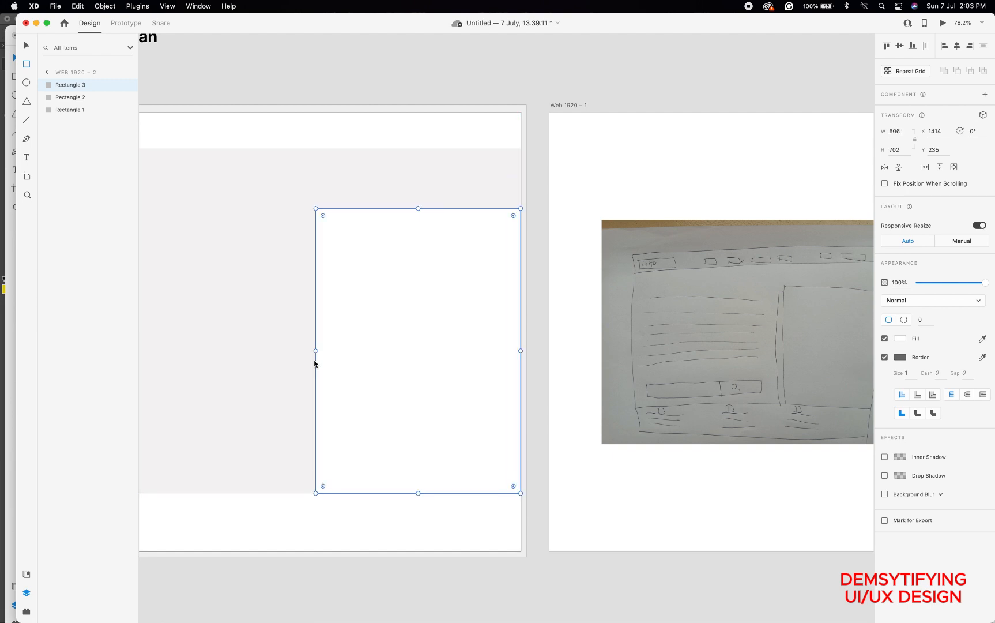
left_click_drag(315, 351, 253, 351)
scroll(255, 356, "down", 3)
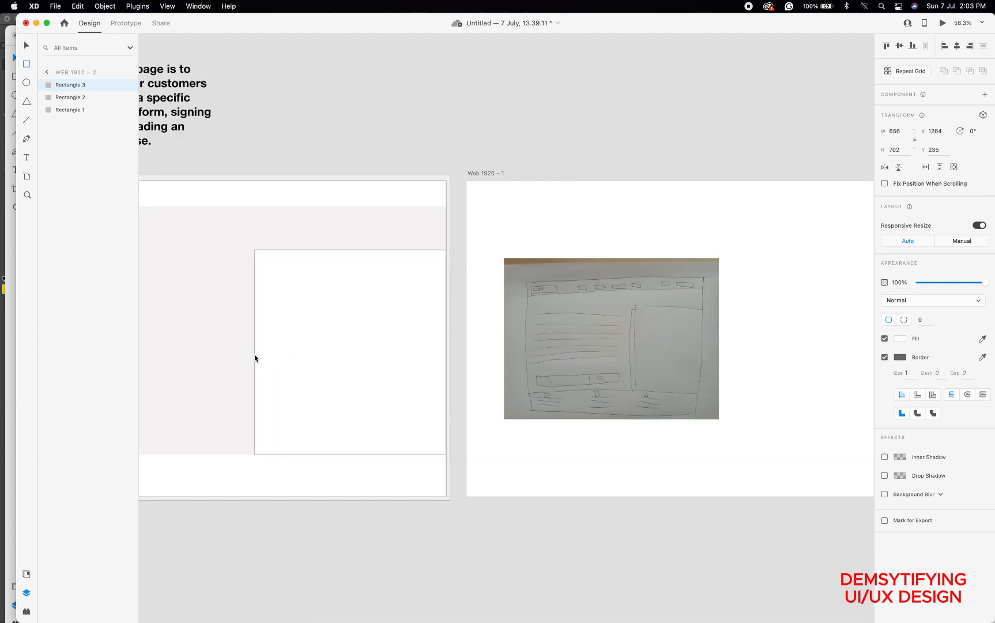
scroll(255, 357, "up", 3)
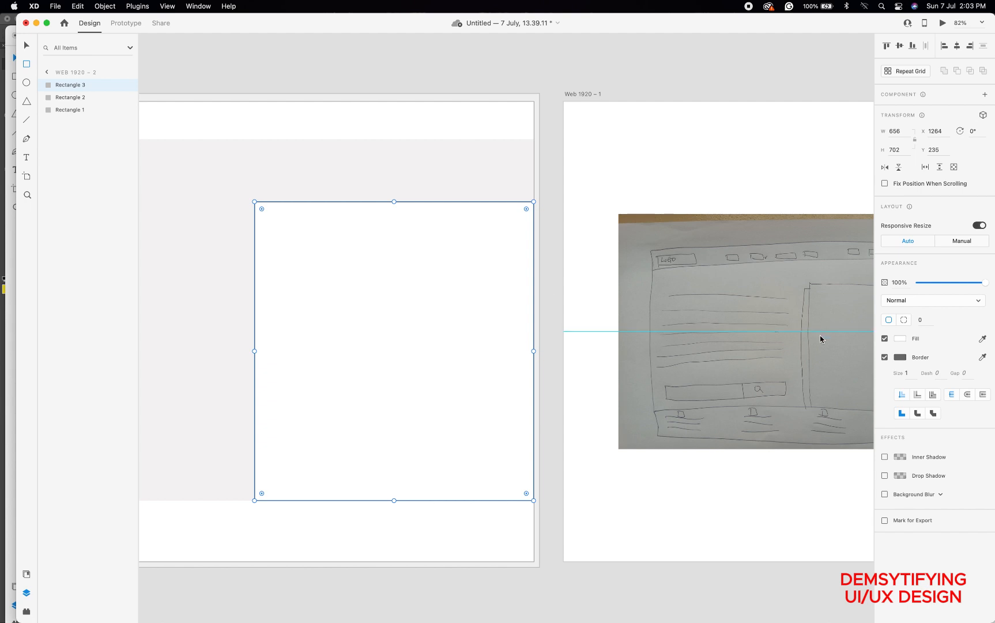
left_click(884, 358)
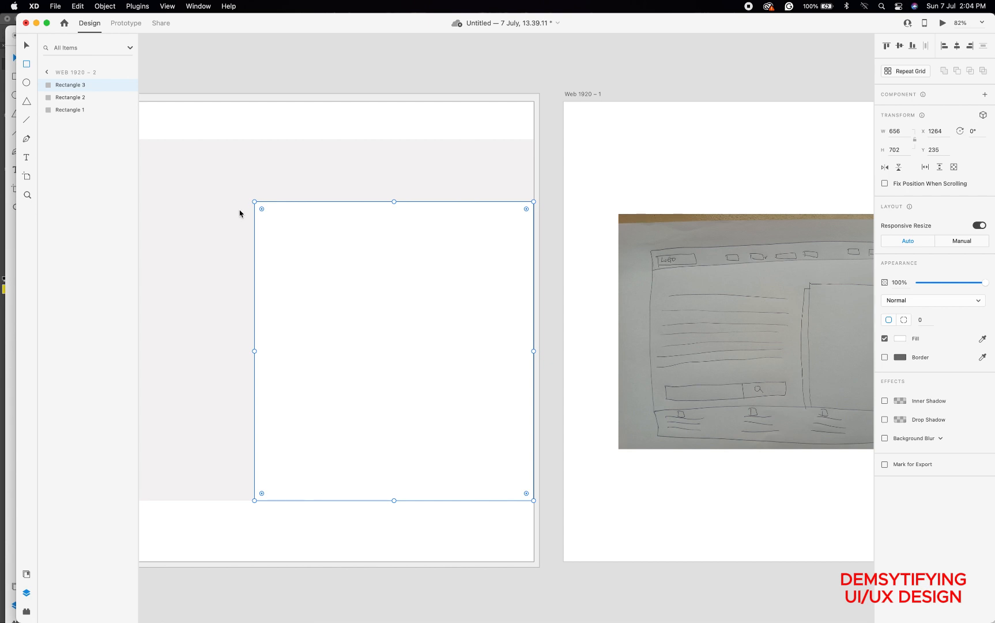
Draw an overlapping rectangle about 692 × 690 at X 1228, Y 254, slightly offset from the white image placeholder
mouse_move(240, 210)
left_mouse_down()
mouse_move(259, 310)
mouse_move(240, 394)
mouse_move(254, 500)
left_mouse_up()
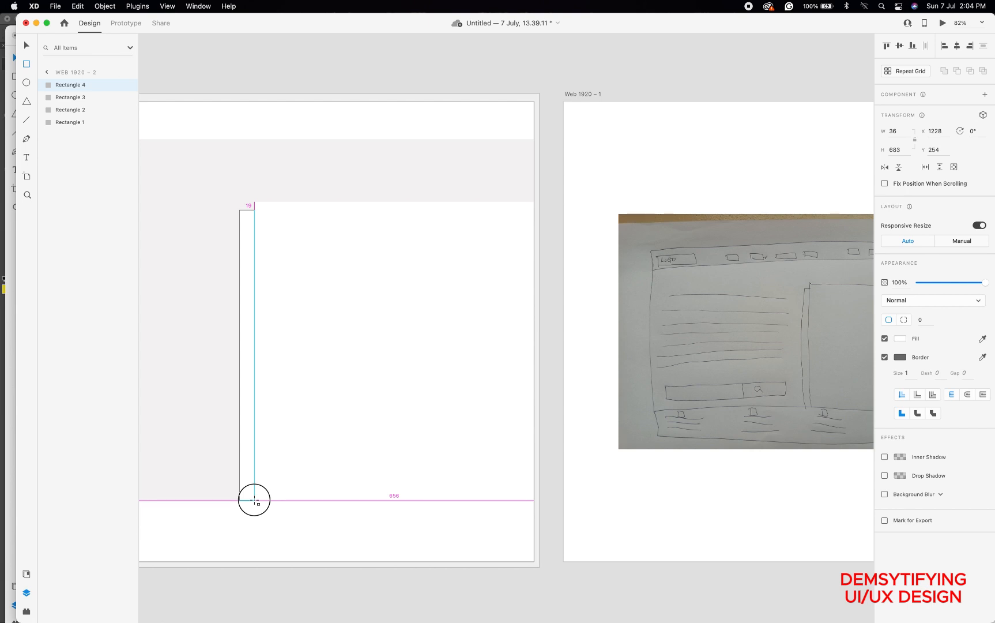
left_click_drag(254, 500, 534, 505)
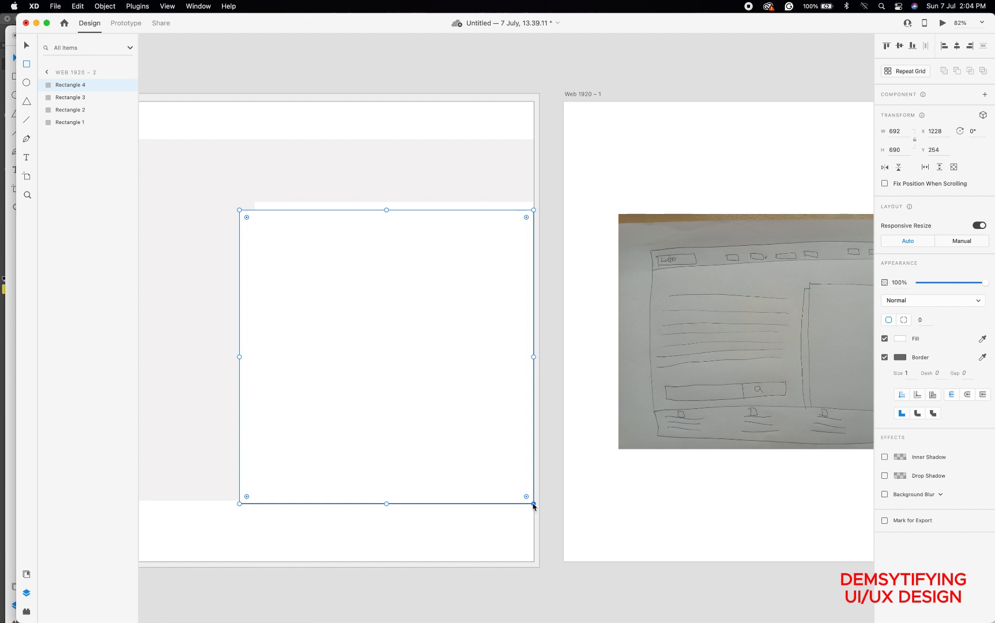
Fill the new overlapping rectangle with dark blue #1A5D7D
left_click(900, 340)
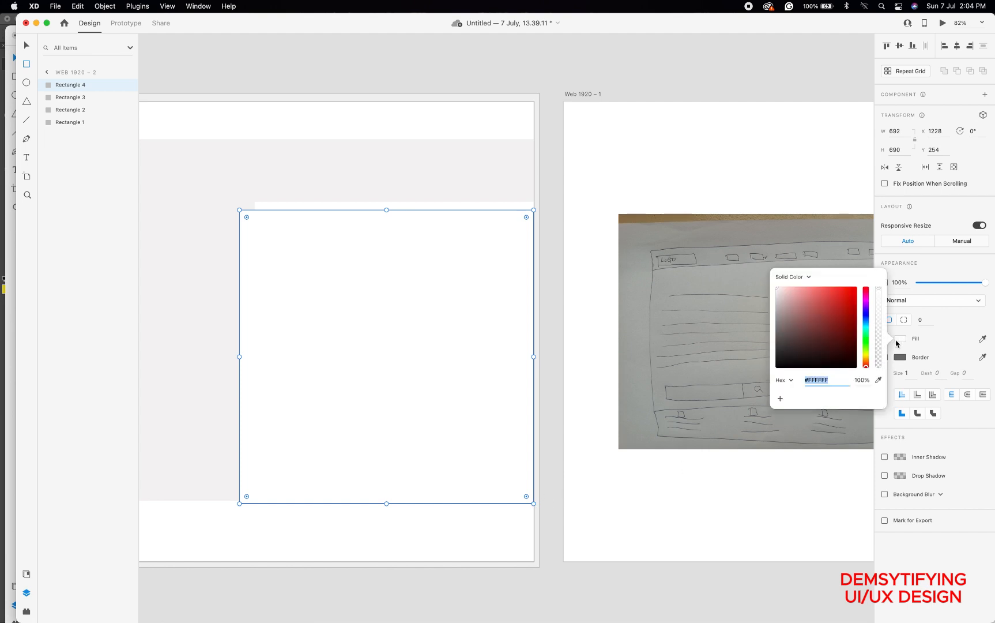
left_click(831, 382)
key("BackSpace")
key("BackSpace")
key("BackSpace")
key("BackSpace")
key("BackSpace")
key("BackSpace")
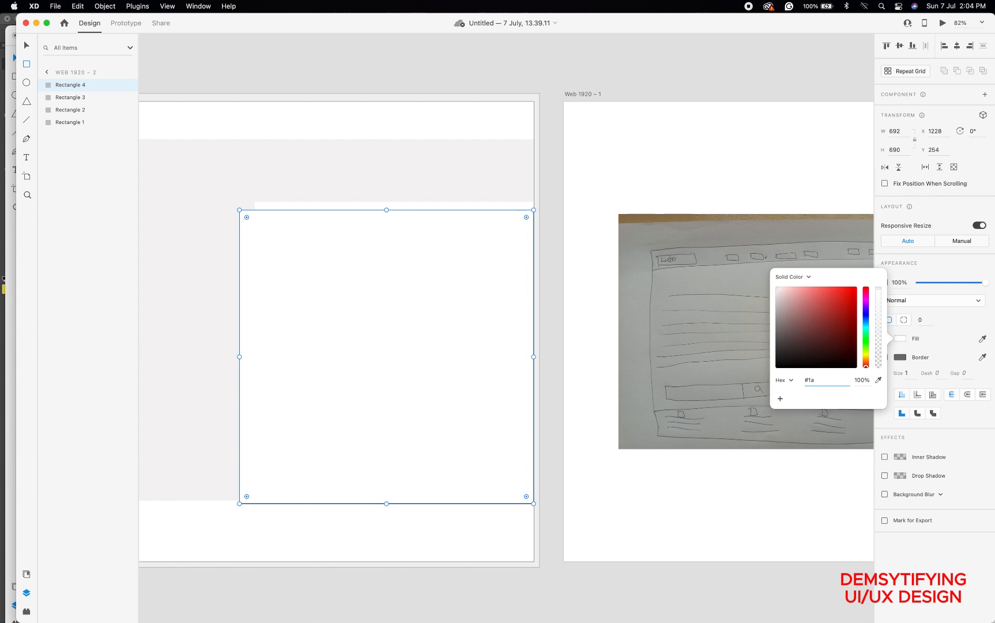
type("A5D7D")
key("Return")
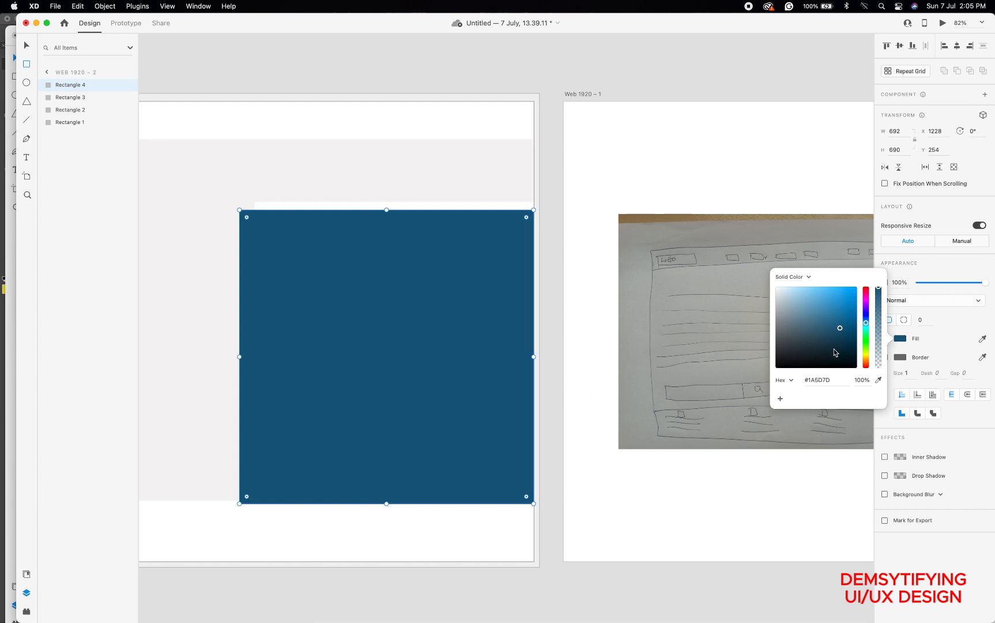
left_click(834, 382)
key("Right")
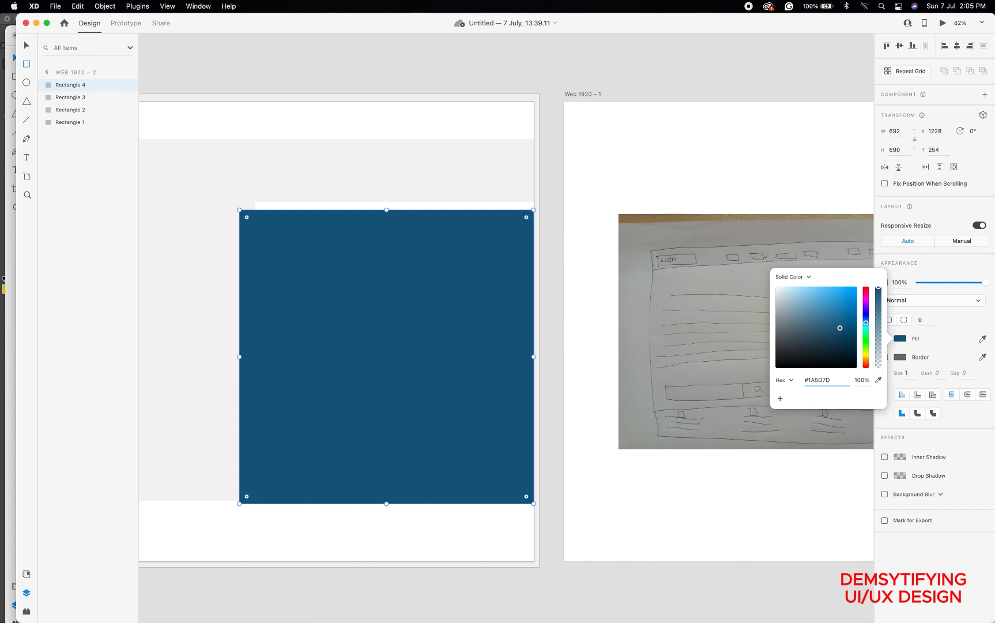
left_click(375, 155)
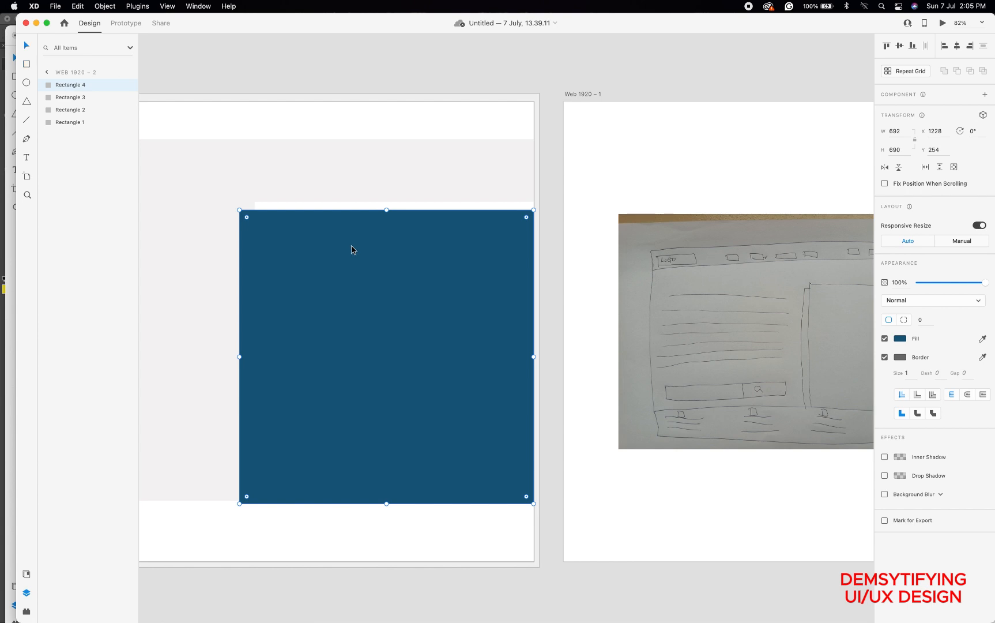
Save the blue rectangle's colours #1A5D7D and #707070 and the grey rectangle's #F4F2F2 to the document's colour assets
left_click(26, 574)
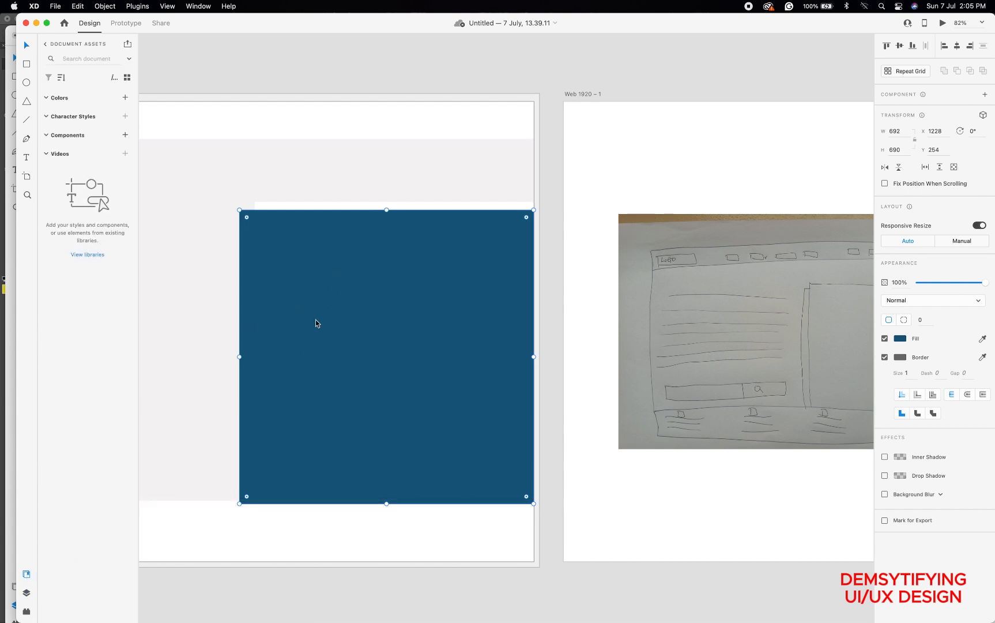
left_click(126, 97)
left_click(175, 161)
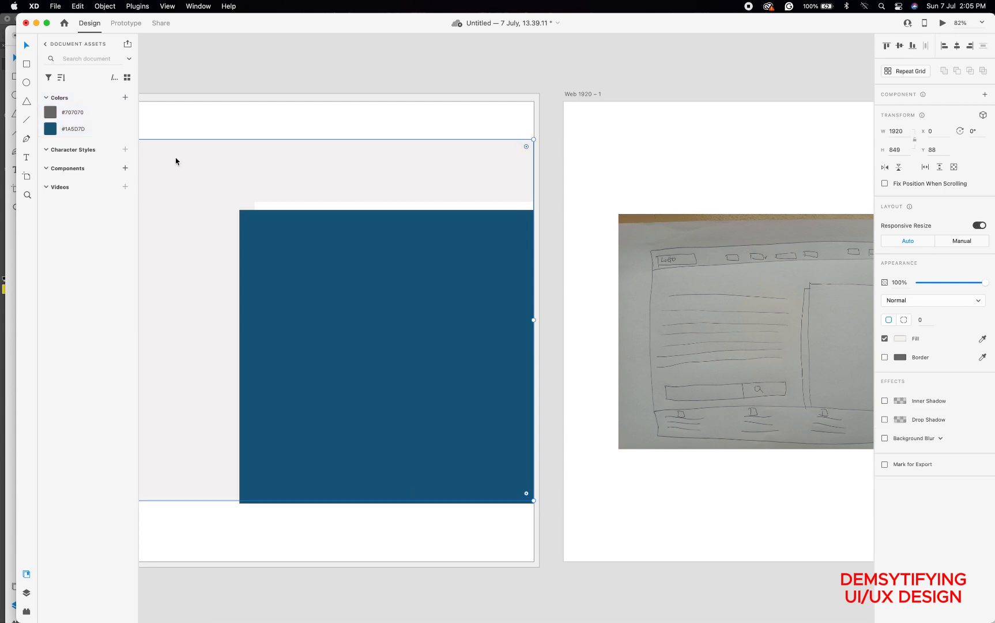
left_click(126, 98)
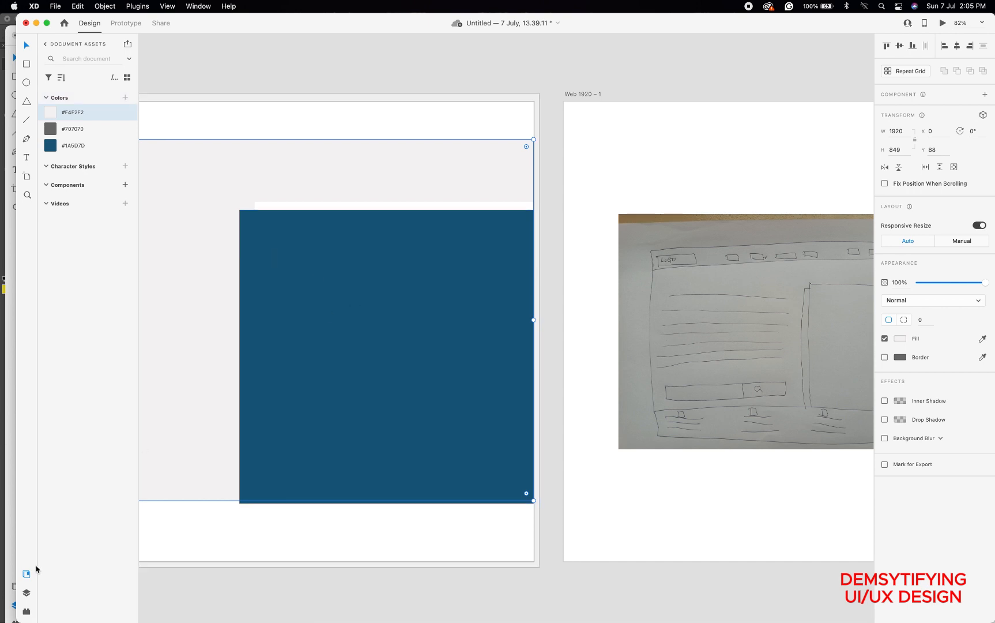
Try moving the grey Rectangle 2 below Rectangle 1 in the layer order, and undo the move
left_click(26, 593)
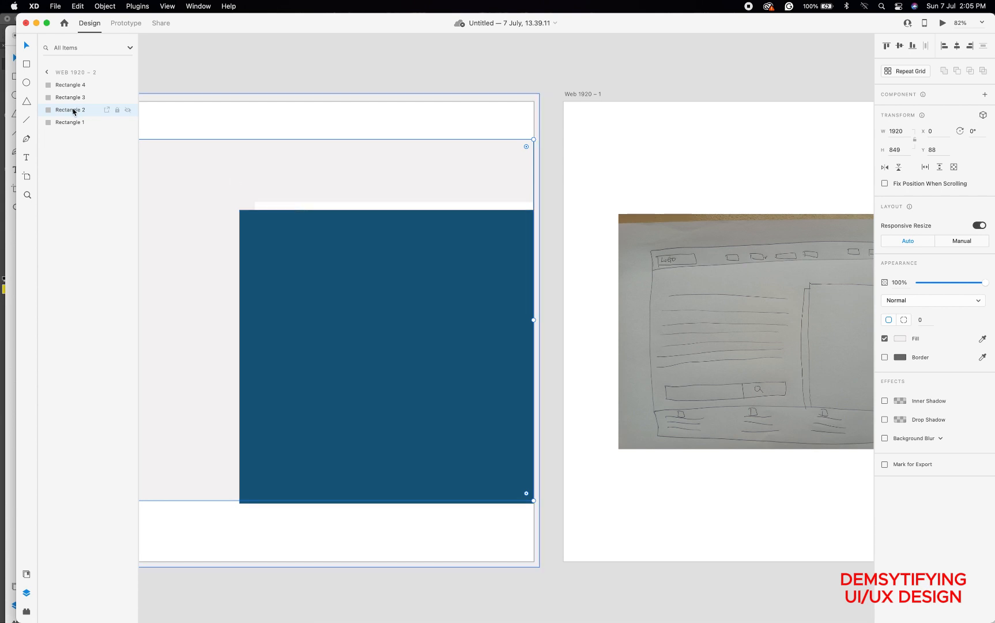
left_click_drag(73, 109, 69, 134)
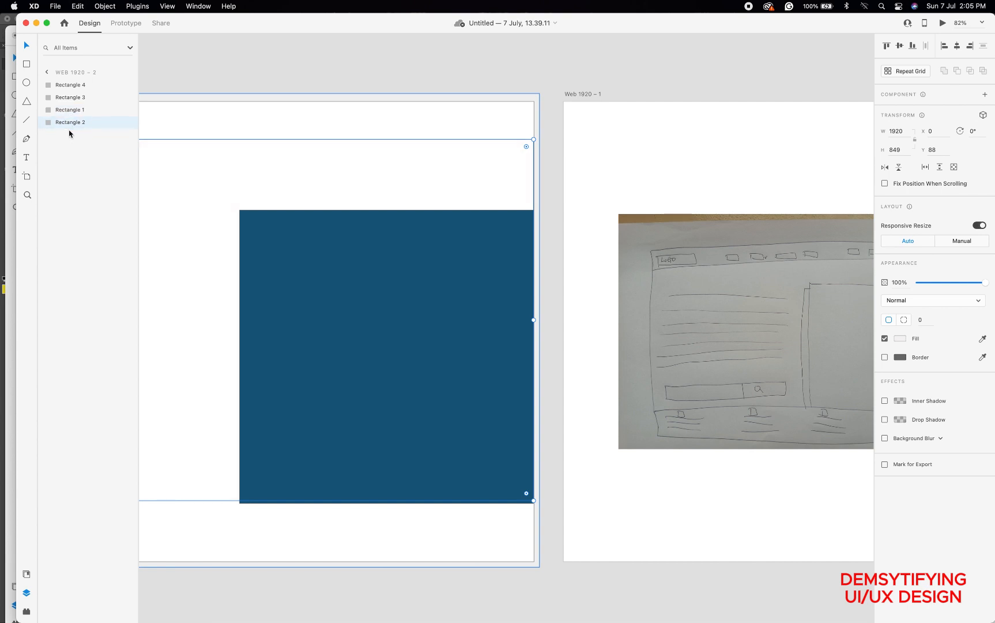
key("super+z")
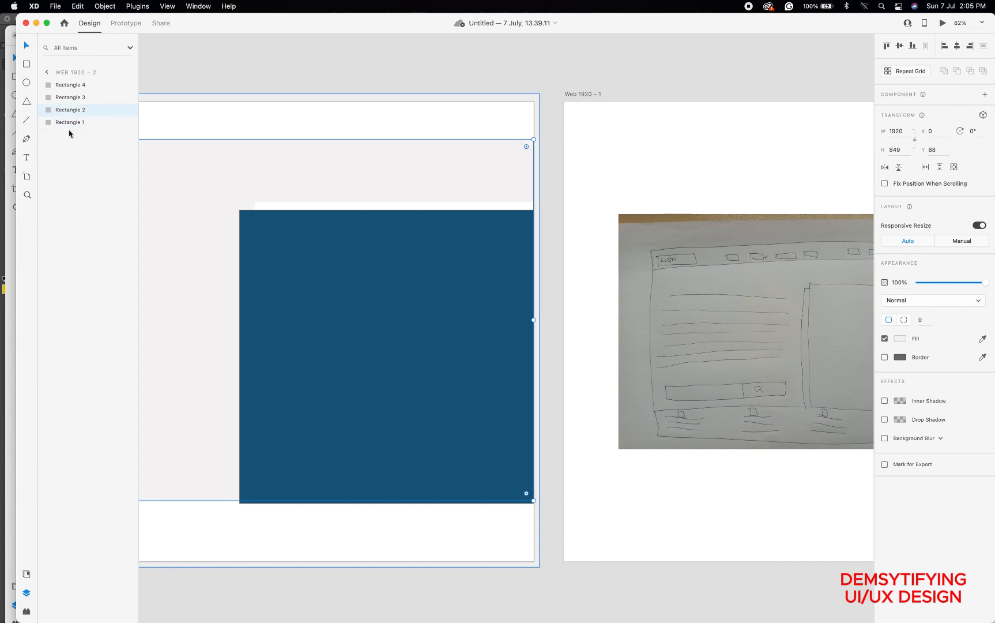
Try swapping the layer order of white Rectangle 3 and grey Rectangle 2, undoing each attempt
left_click(315, 205)
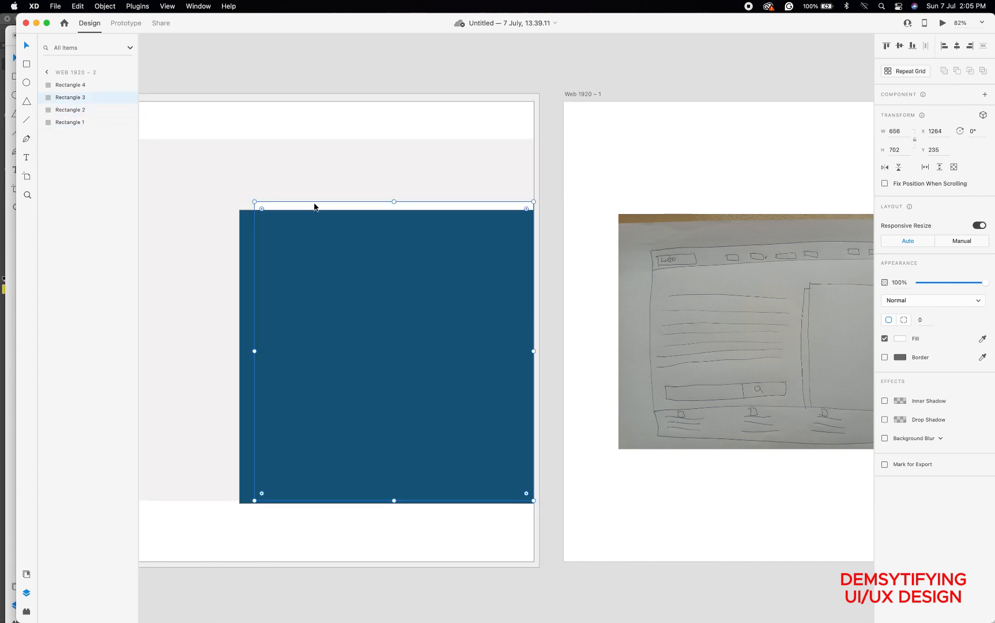
left_click(71, 99)
left_click_drag(72, 99, 69, 115)
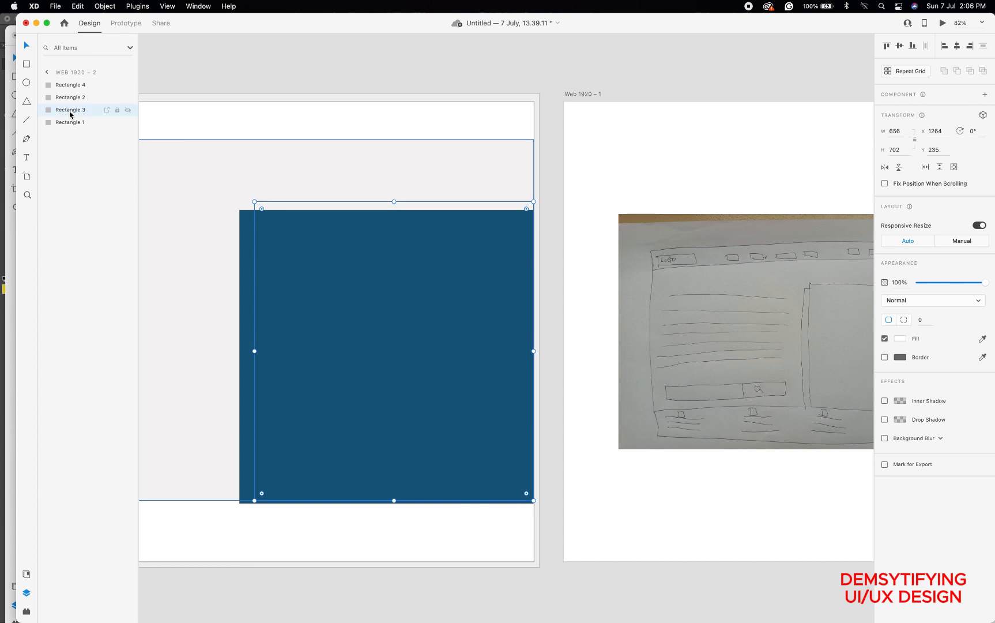
key("super+z")
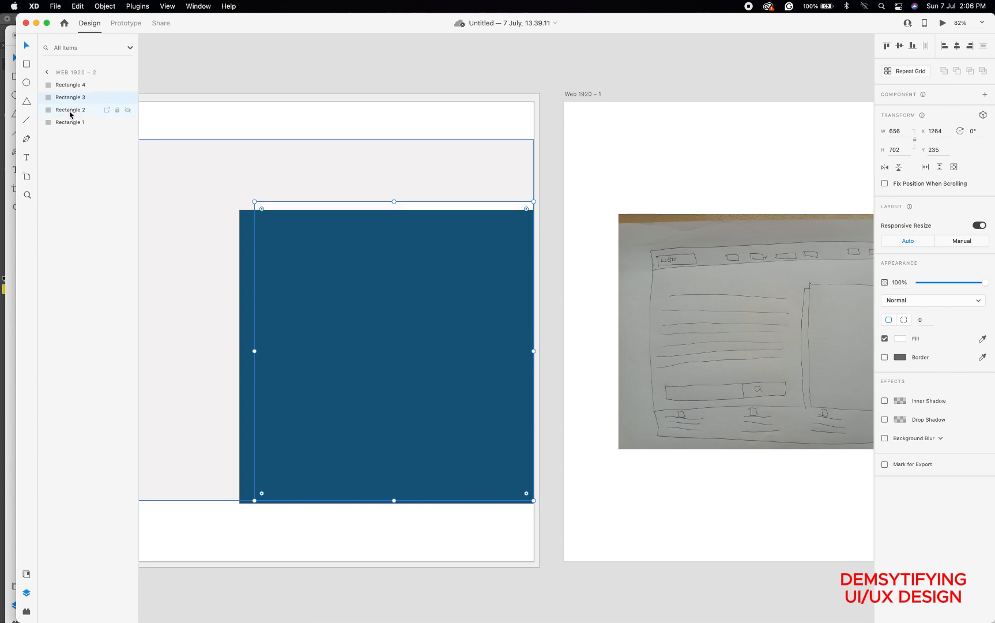
left_click_drag(70, 115, 70, 97)
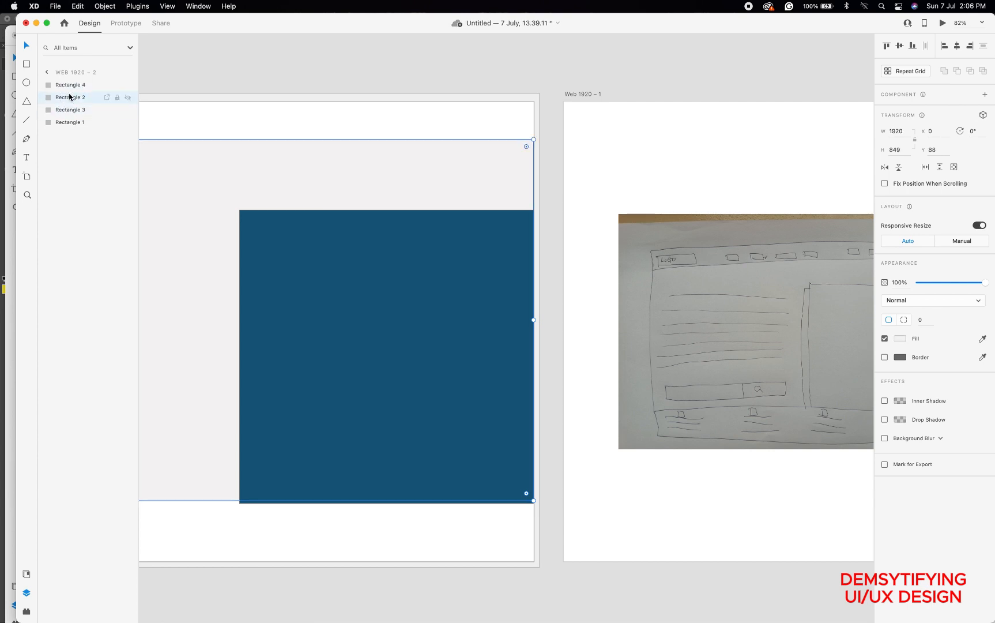
key("super+z")
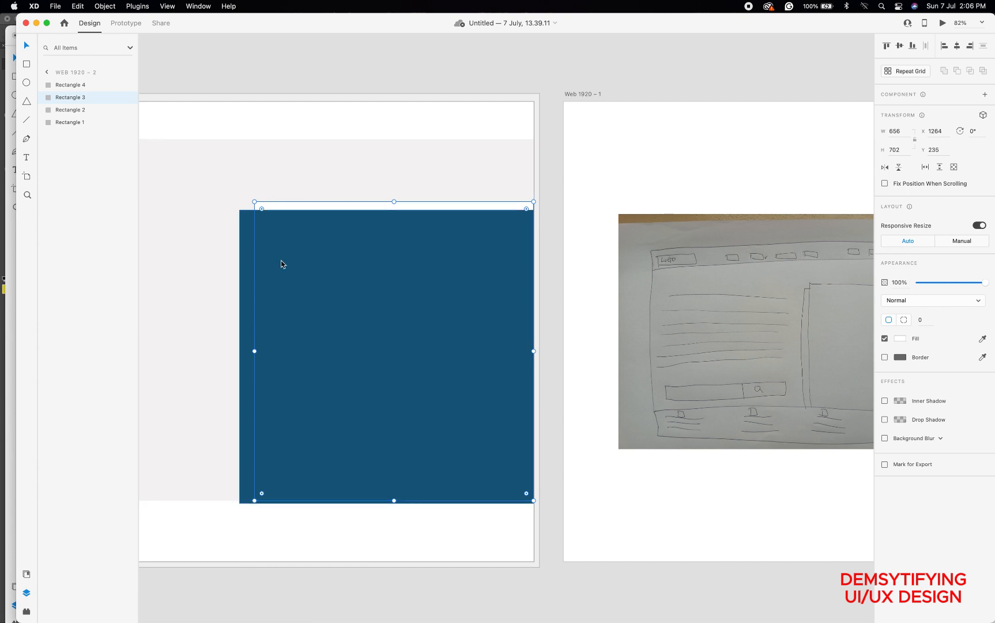
Move the blue Rectangle 4 behind the white Rectangle 3 in the layer order, keeping it above Rectangle 2
left_click(293, 270)
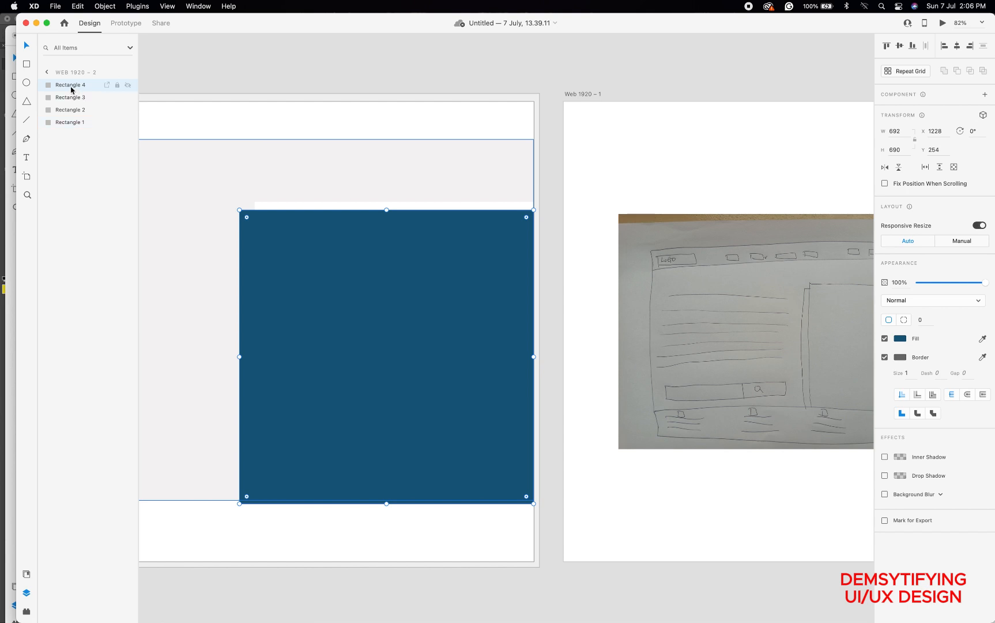
left_click_drag(69, 86, 67, 107)
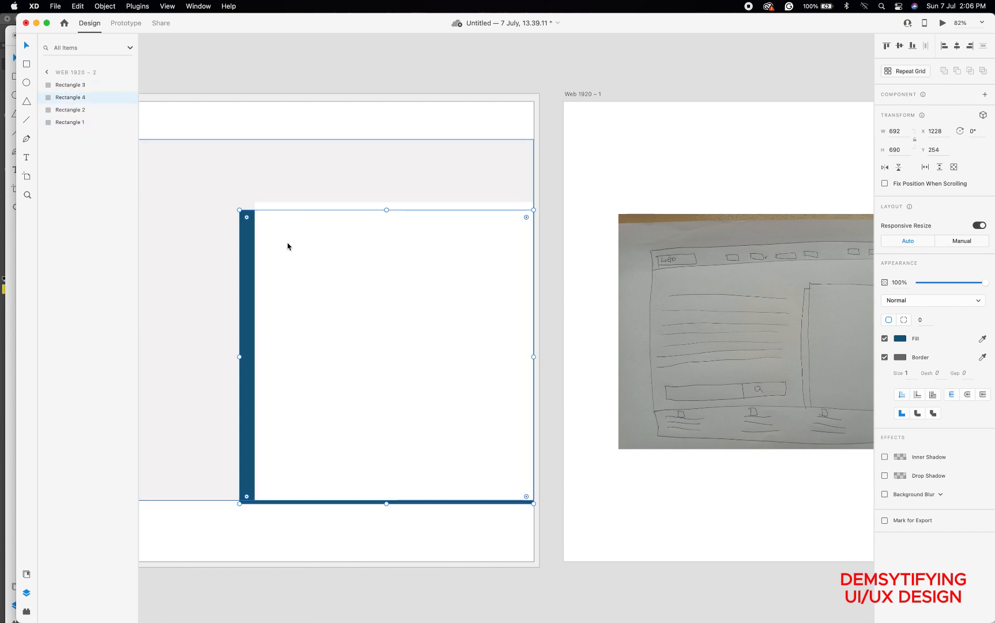
Extend the blue rectangle's lower edge below the white rectangle and lower its upper edge, giving Y 269 and height 695
left_click_drag(387, 504, 386, 511)
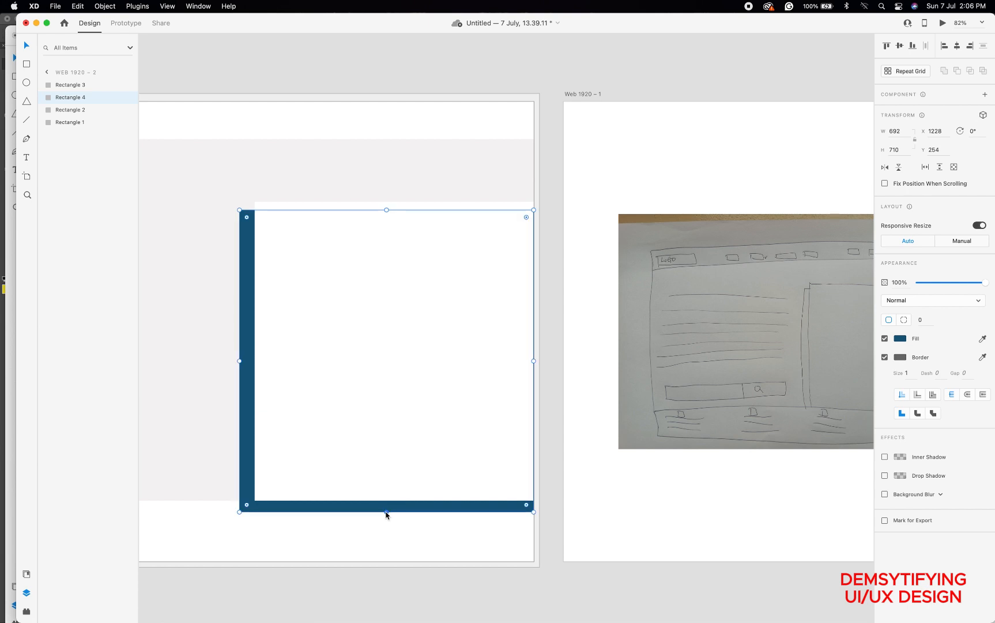
left_click(387, 211)
left_click_drag(386, 210, 386, 216)
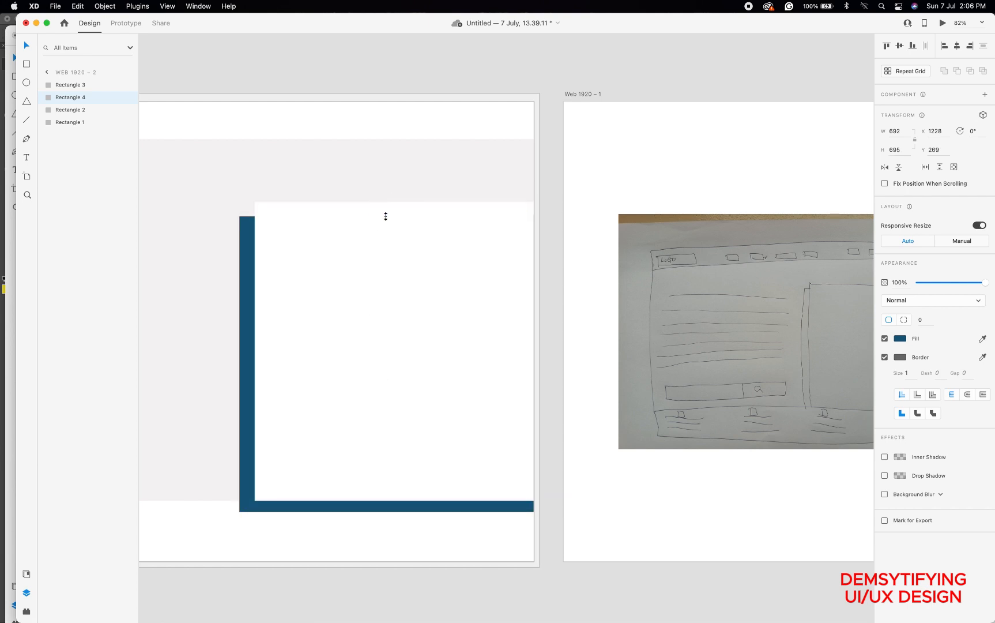
Following the sketch, draw a borderless footer rectangle about 1984 × 172 across the lower end of the Web 1920 – 2 artboard
scroll(782, 326, "up", 5)
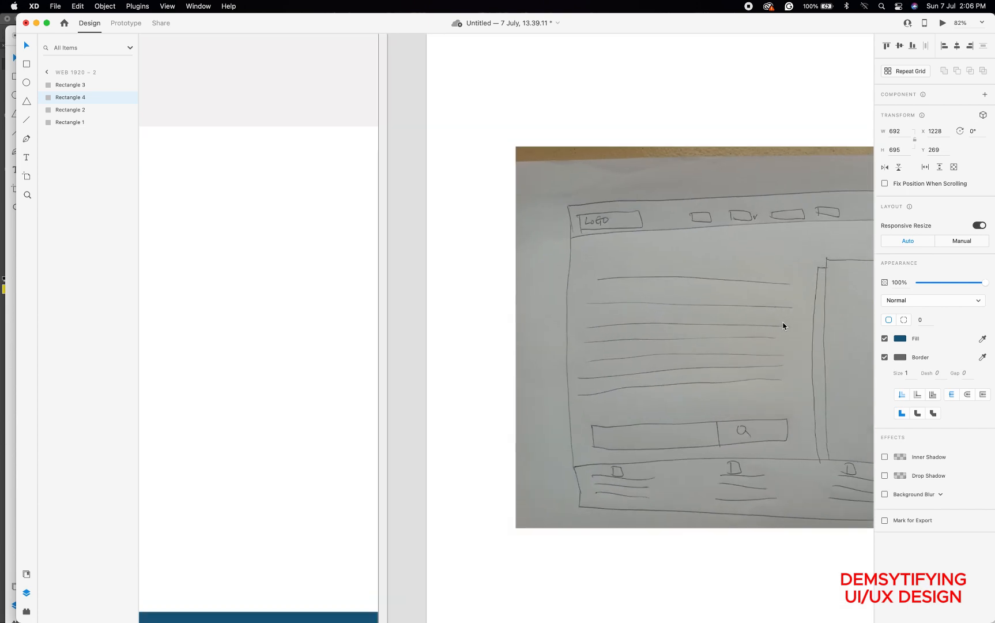
scroll(812, 284, "right", 2)
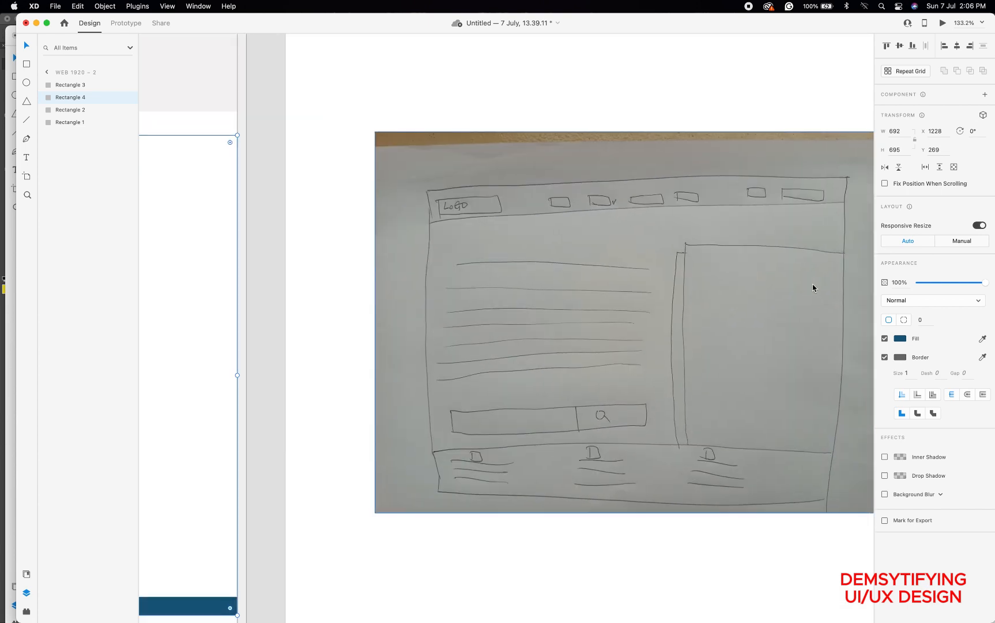
scroll(673, 292, "down", 8)
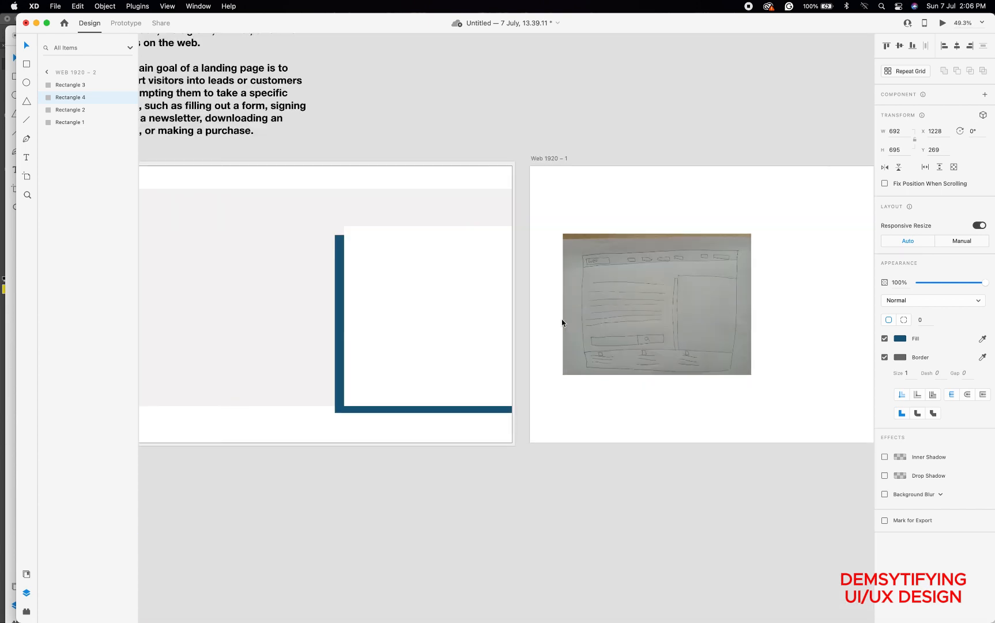
scroll(548, 324, "left", 3)
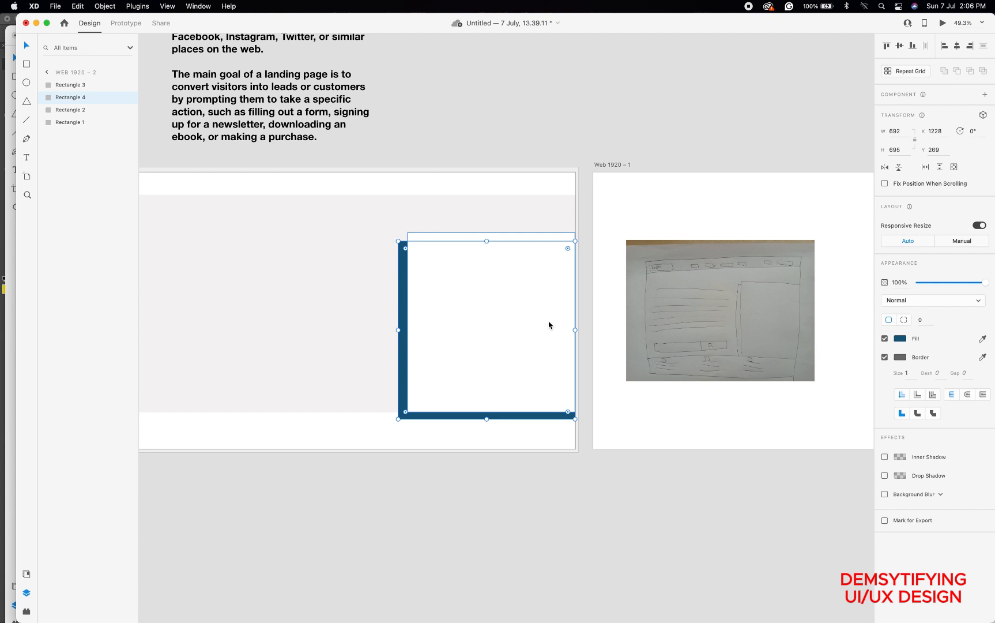
scroll(548, 324, "left", 6)
scroll(514, 340, "down", 3)
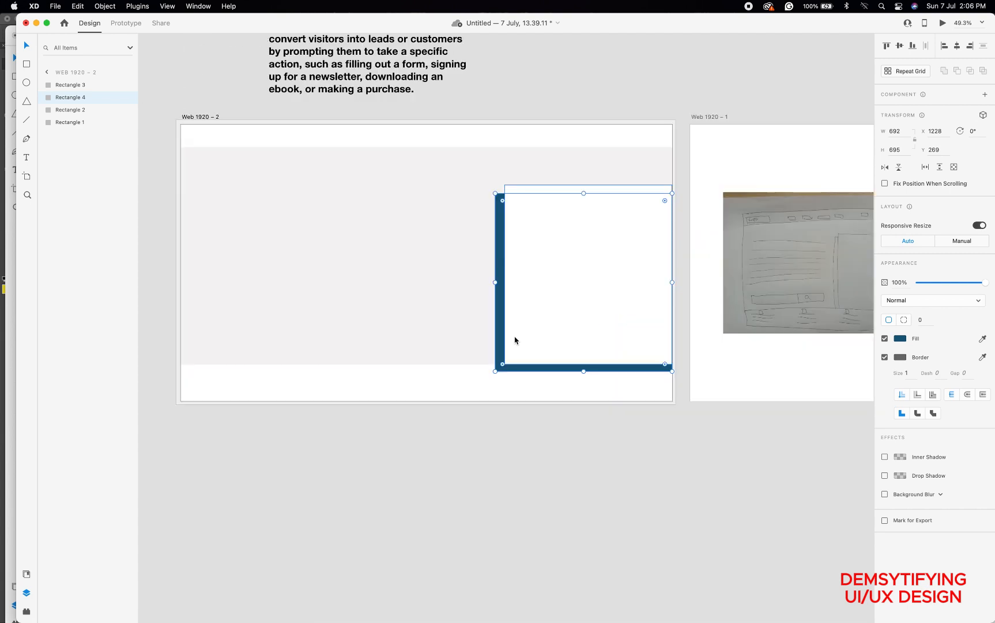
left_click(403, 384)
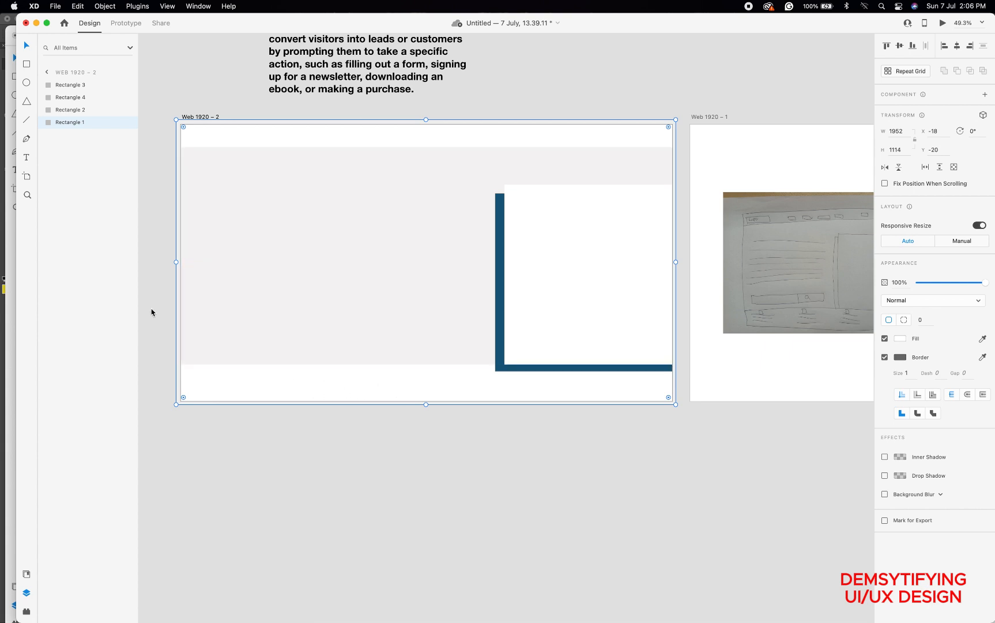
left_click(26, 67)
mouse_move(171, 363)
left_mouse_down()
mouse_move(308, 402)
mouse_move(565, 381)
mouse_move(648, 385)
mouse_move(678, 407)
left_mouse_up()
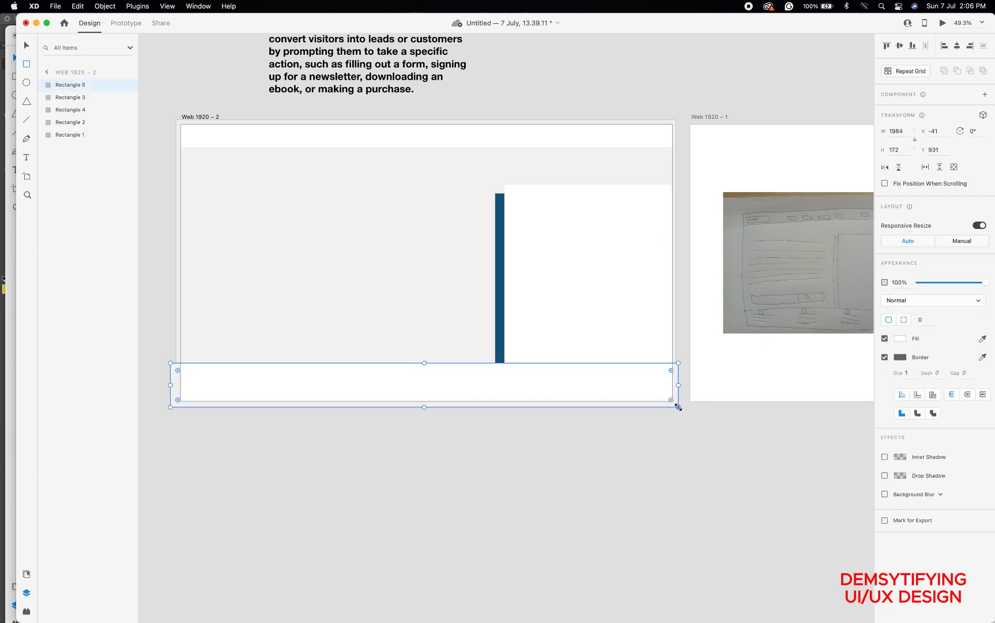
left_click(885, 358)
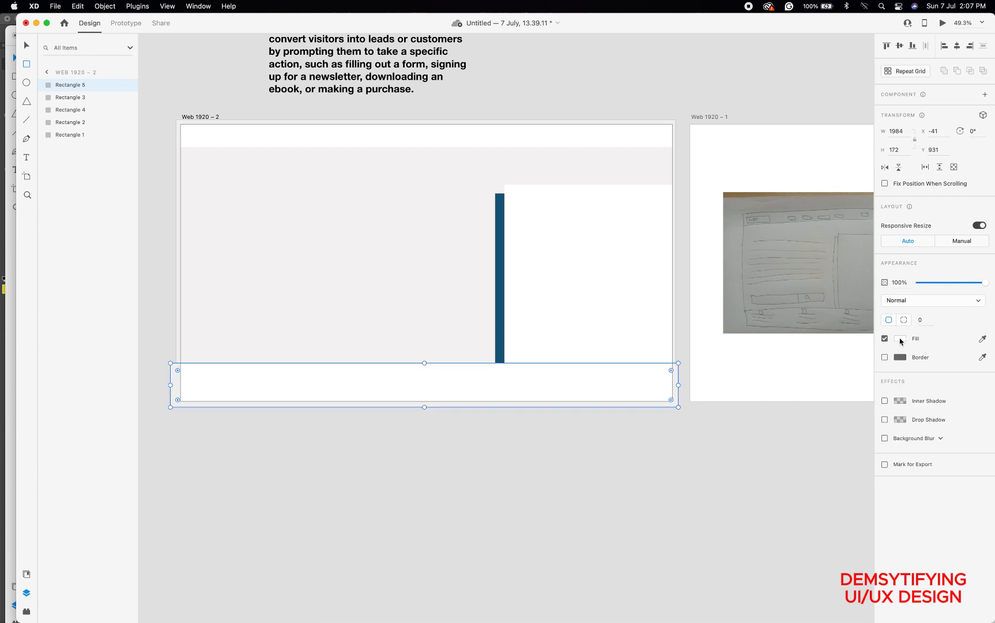
Set the footer rectangle's fill colour to #1D2E3A
left_click(901, 339)
left_click(846, 381)
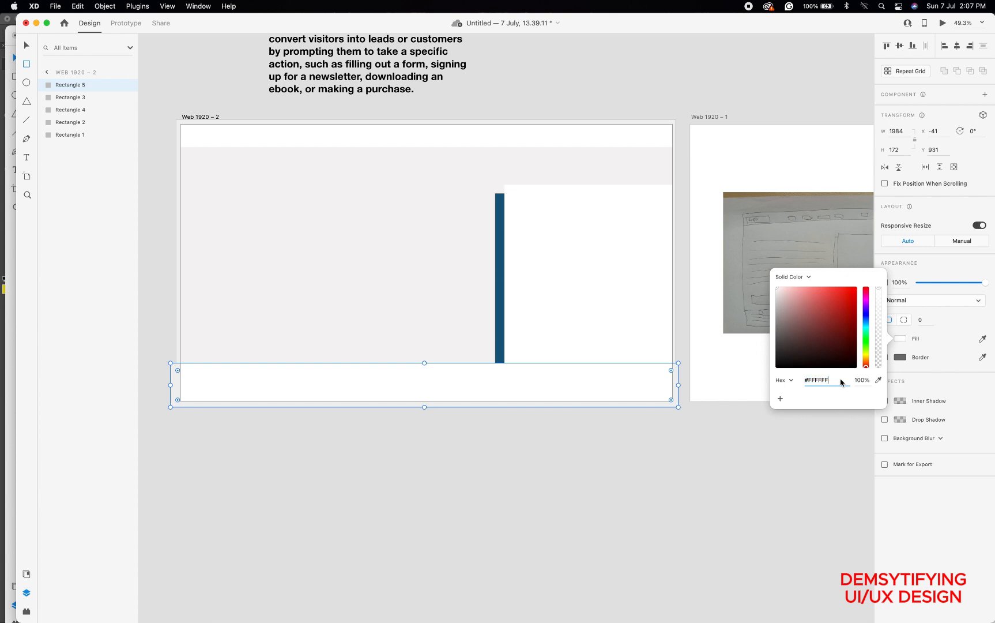
key("BackSpace")
key("BackSpace")
key("BackSpace")
key("BackSpace")
key("BackSpace")
key("BackSpace")
type("1D2E3A")
key("Return")
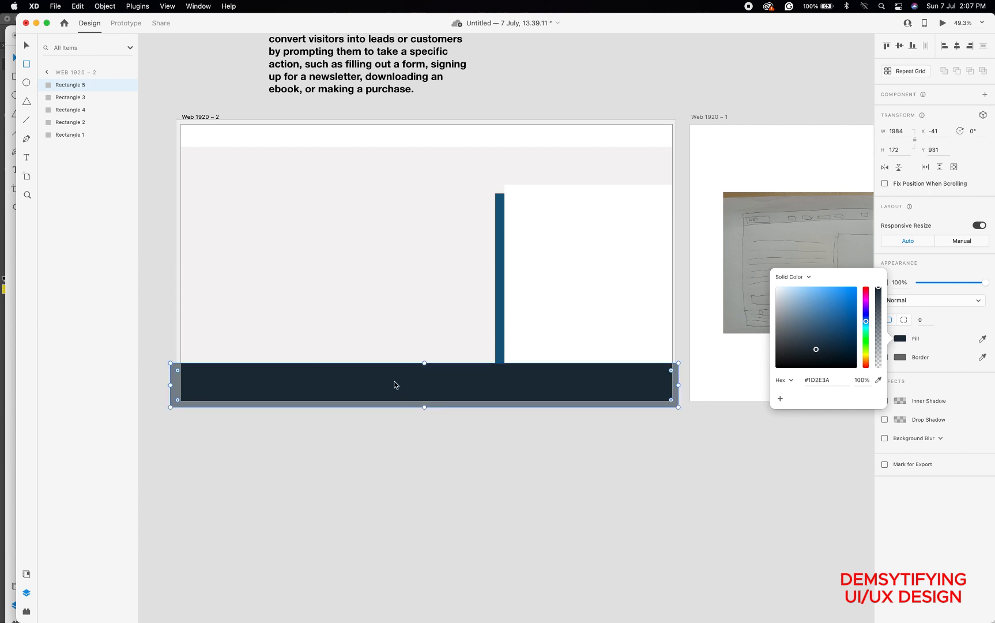
Move the dark footer rectangle to X -34, Y 937 against the grey area's lower edge, and place it below Rectangle 2 in the layer order
left_click(26, 50)
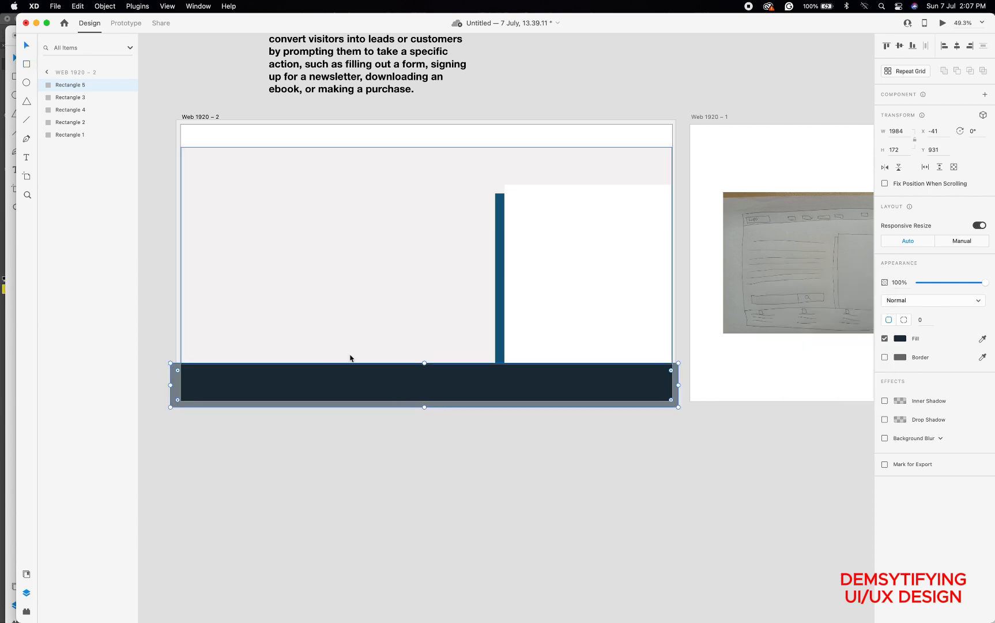
left_click(357, 379)
left_click_drag(358, 380, 355, 382)
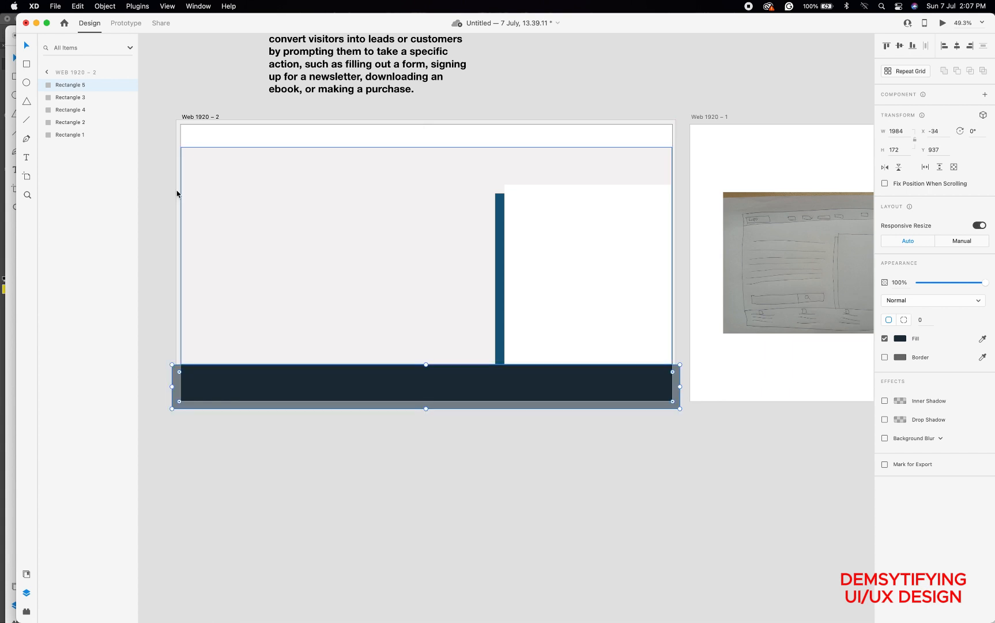
left_click_drag(70, 84, 67, 129)
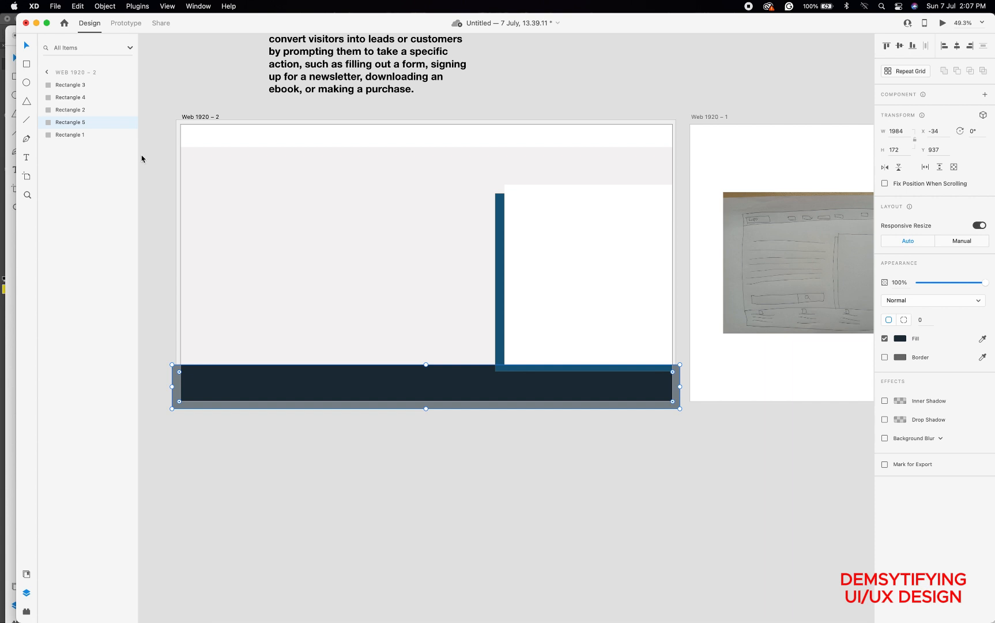
left_click(471, 311)
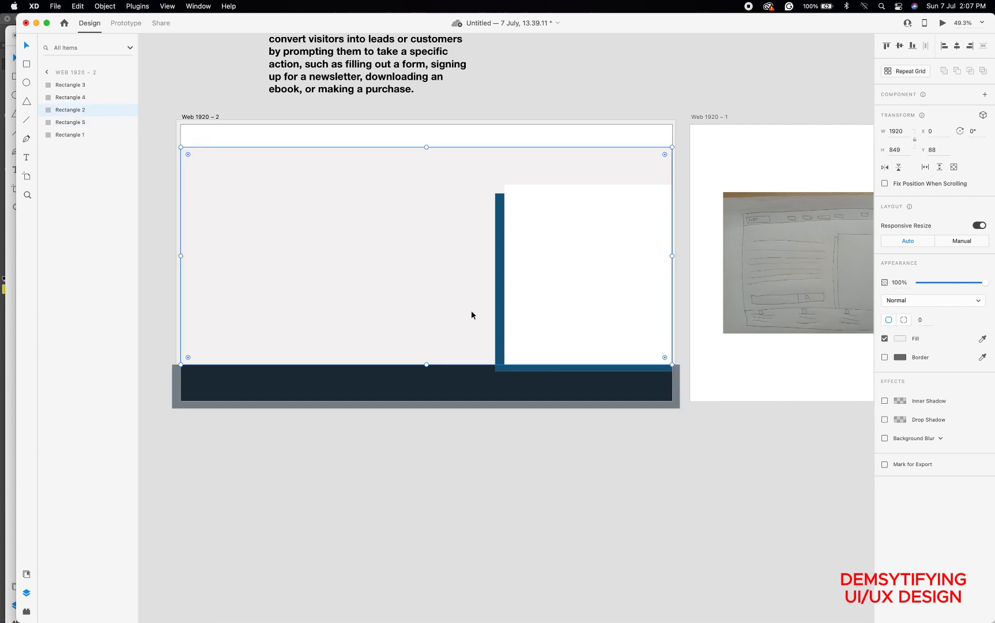
left_click(546, 99)
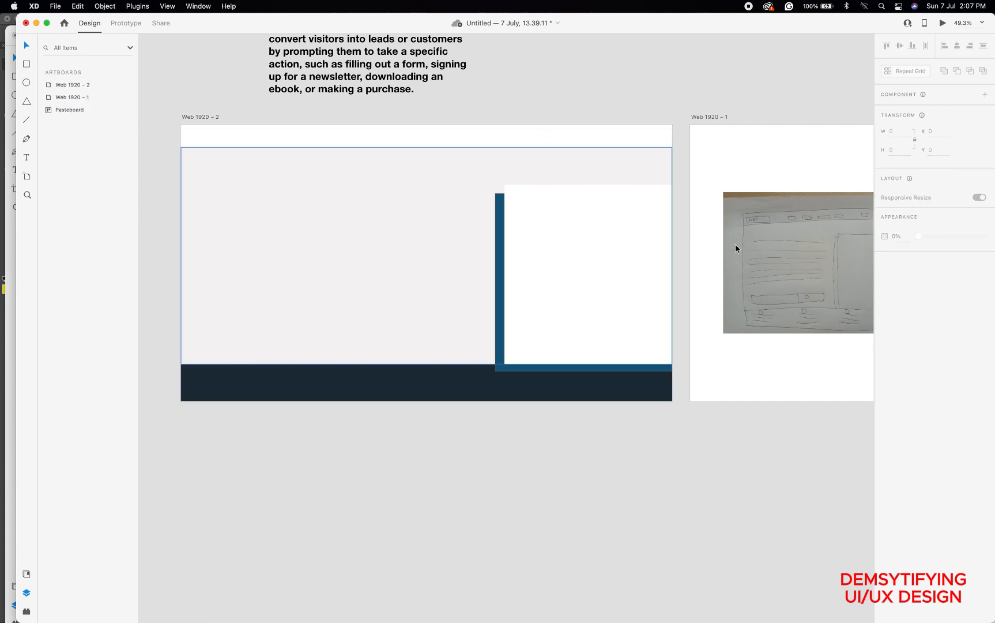
Show the layout grid to examine how the white image placeholder sits against its columns, and hide the grid again
scroll(754, 254, "down", 5)
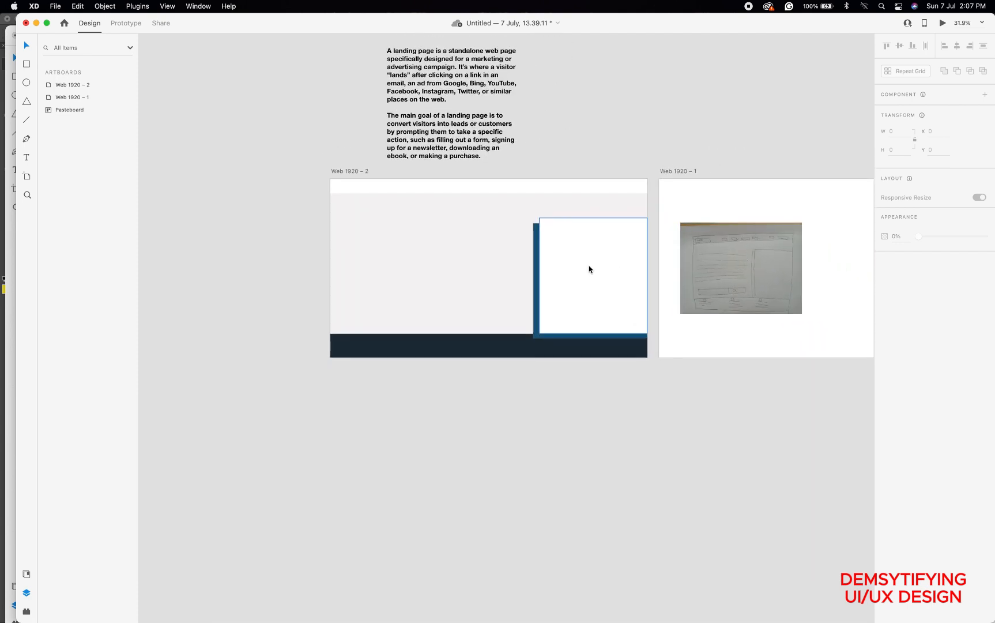
scroll(610, 256, "up", 5)
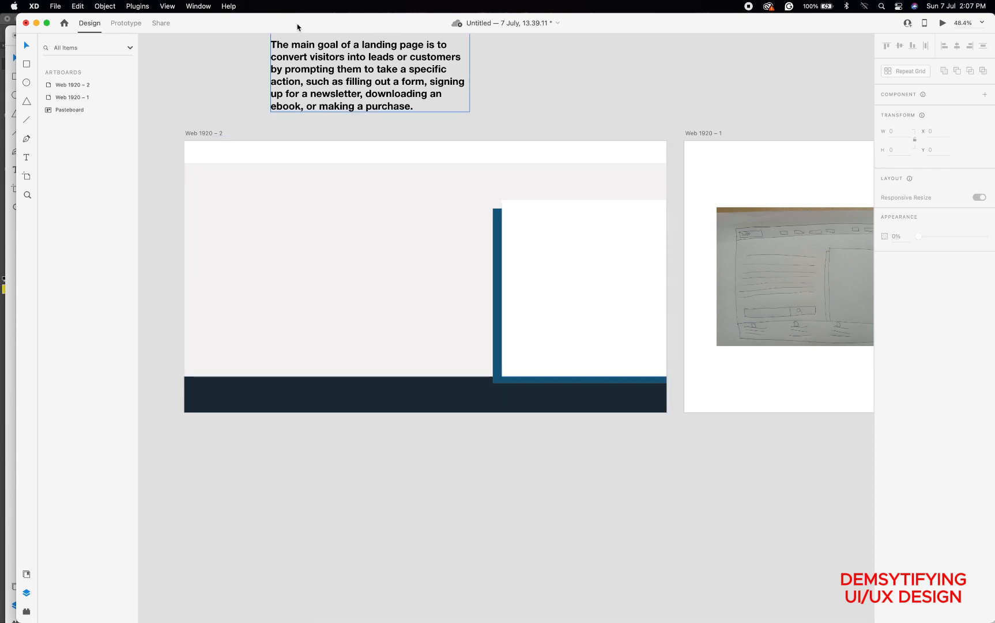
left_click(167, 6)
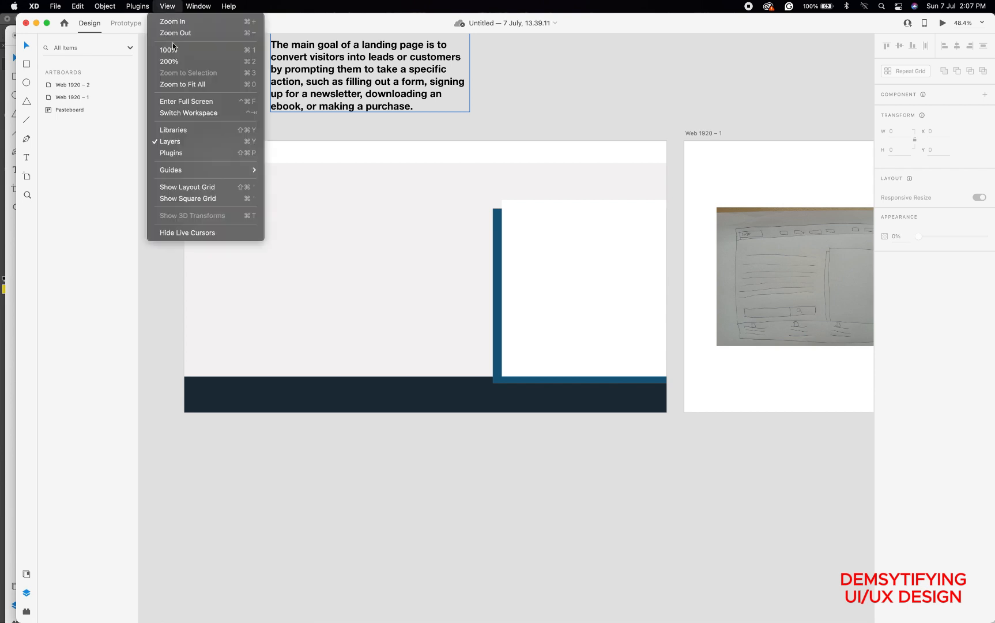
left_click(189, 191)
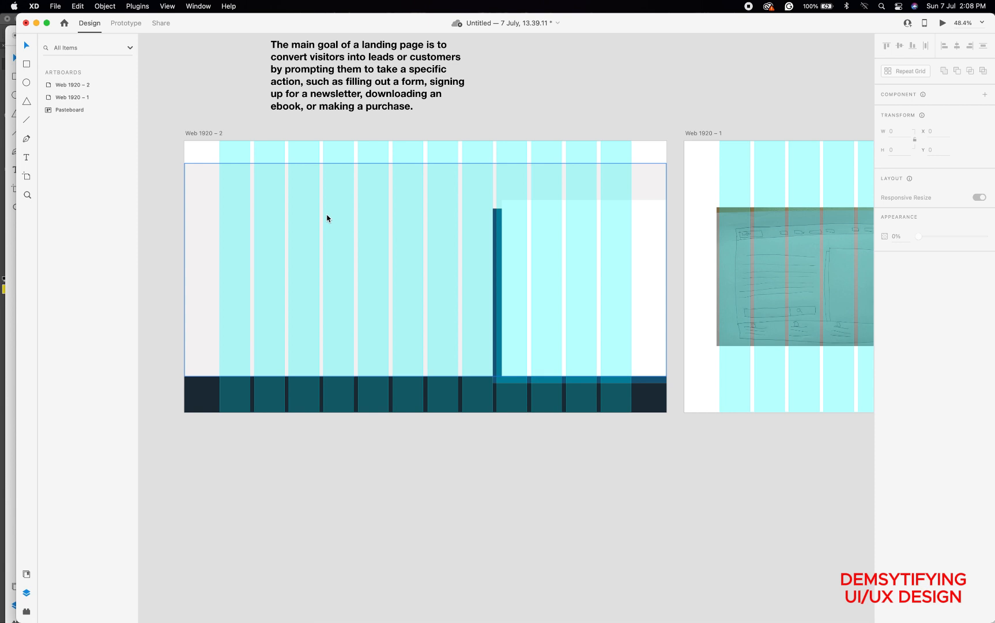
left_click(528, 229)
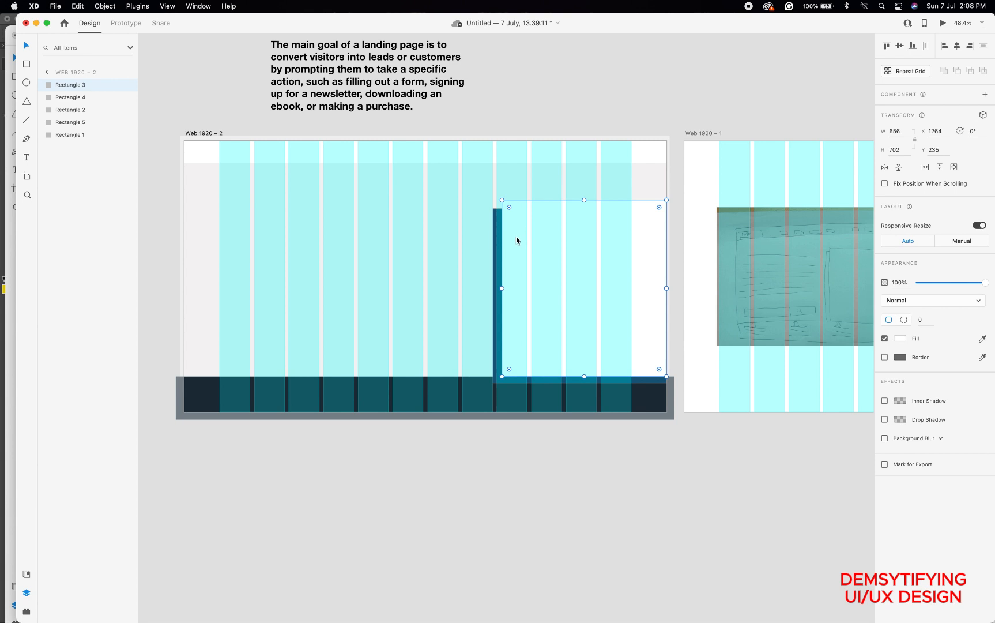
scroll(538, 241, "up", 3)
scroll(538, 242, "up", 1)
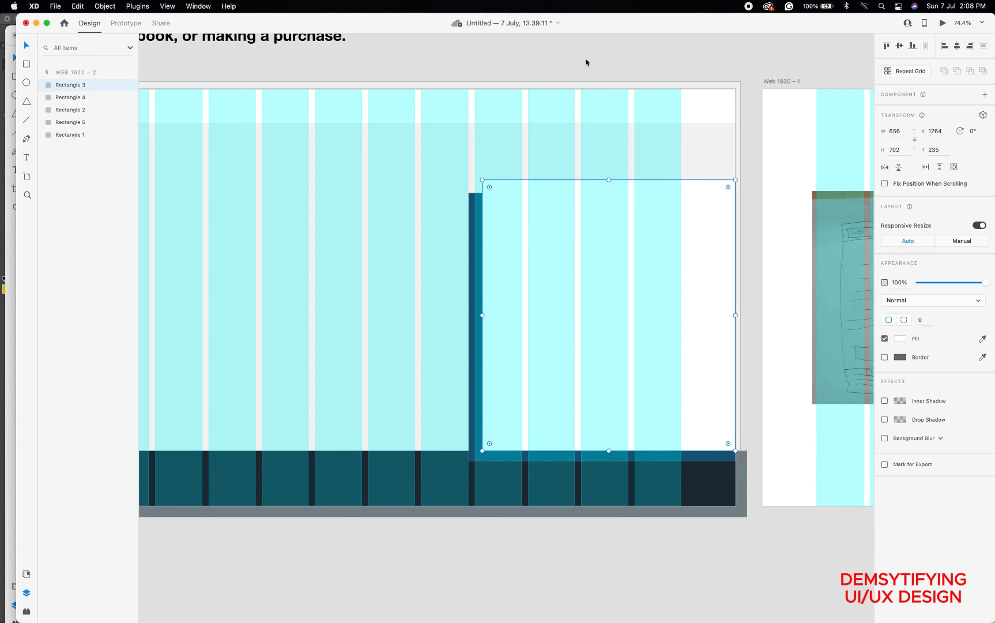
left_click(585, 62)
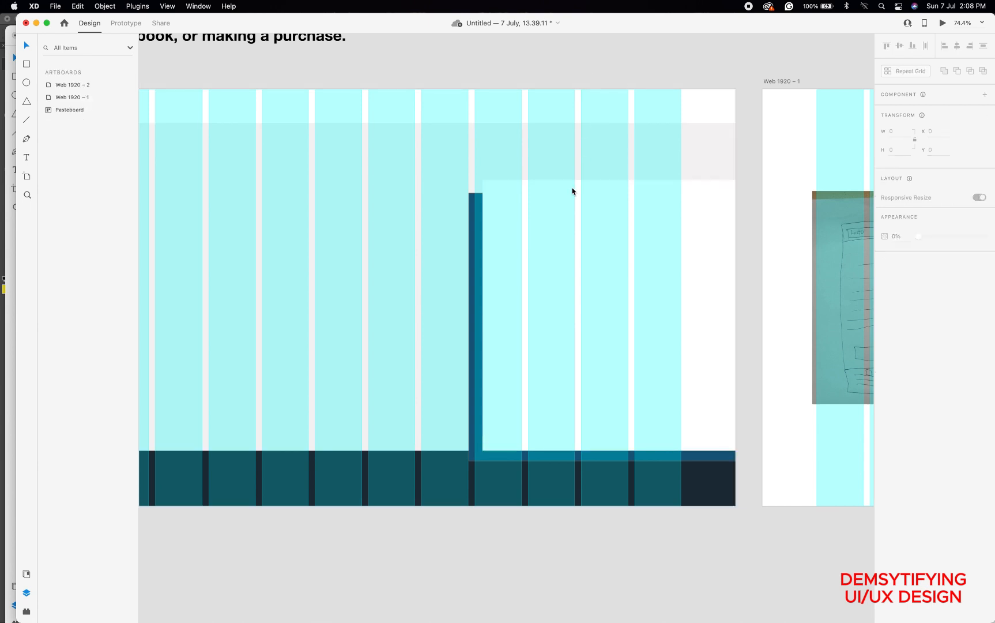
left_click(521, 206)
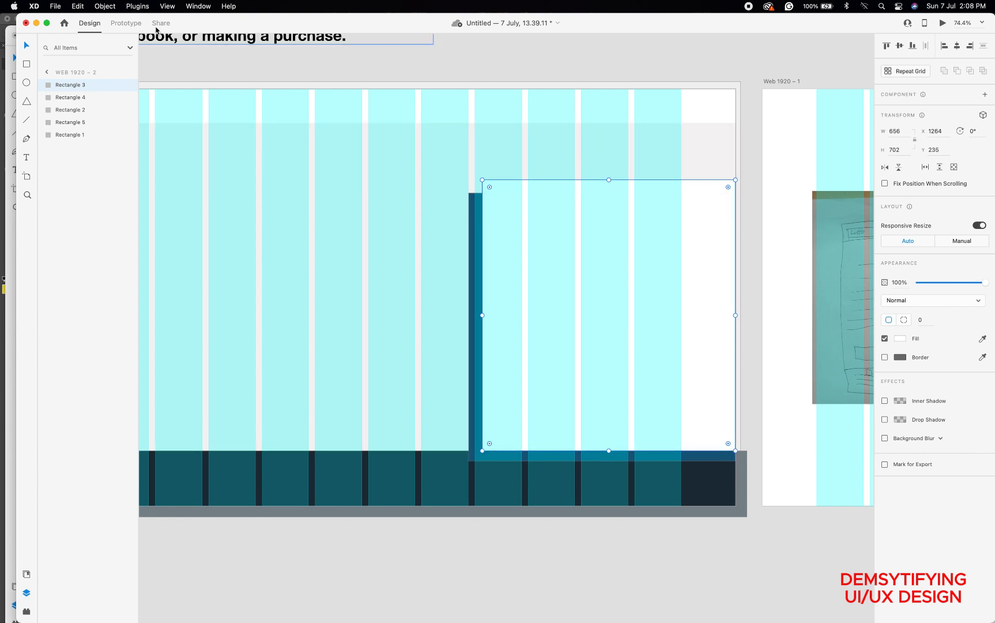
left_click(167, 6)
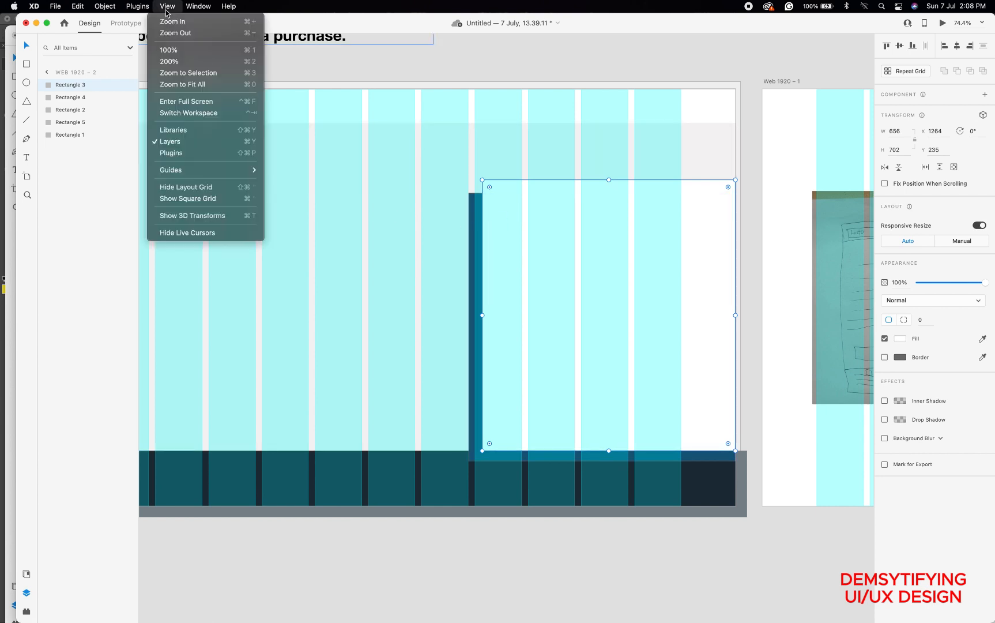
left_click(181, 188)
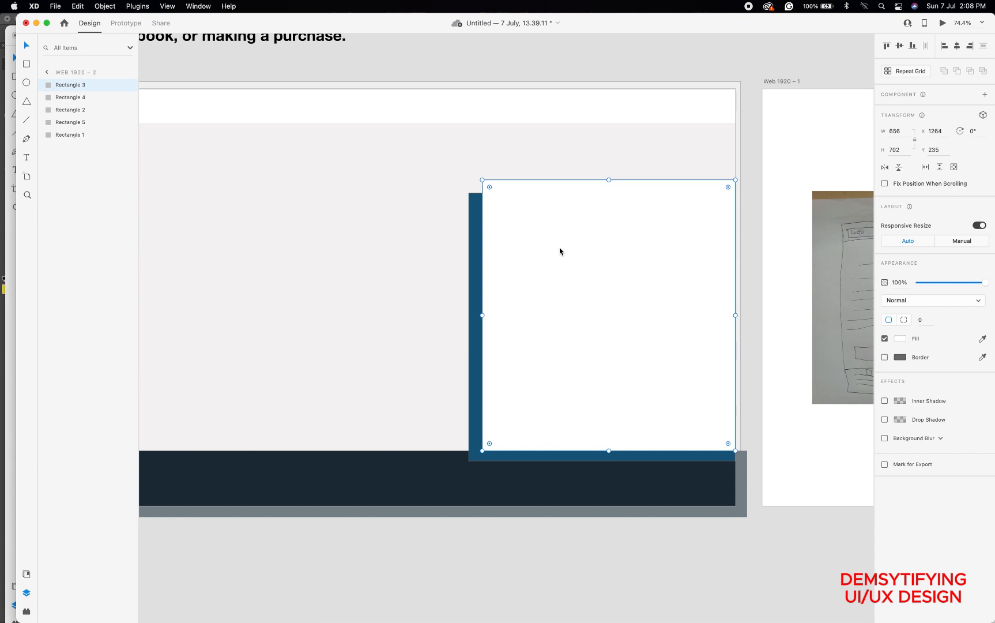
Save the document, and widen the white Rectangle 3 and blue Rectangle 4 together by extending their left side to X 1137
key("super+s")
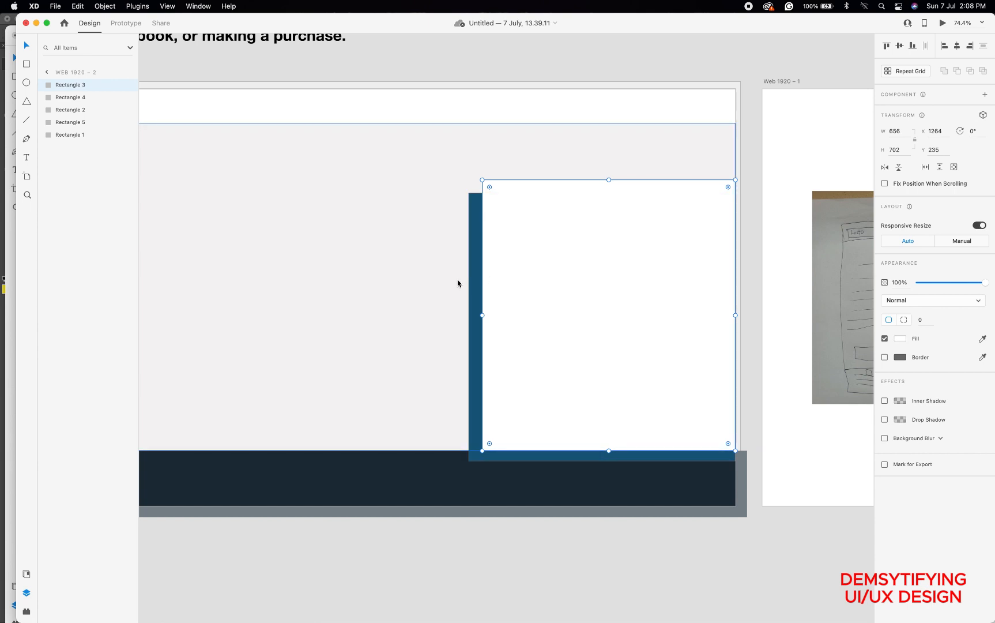
left_click(476, 282, "shift")
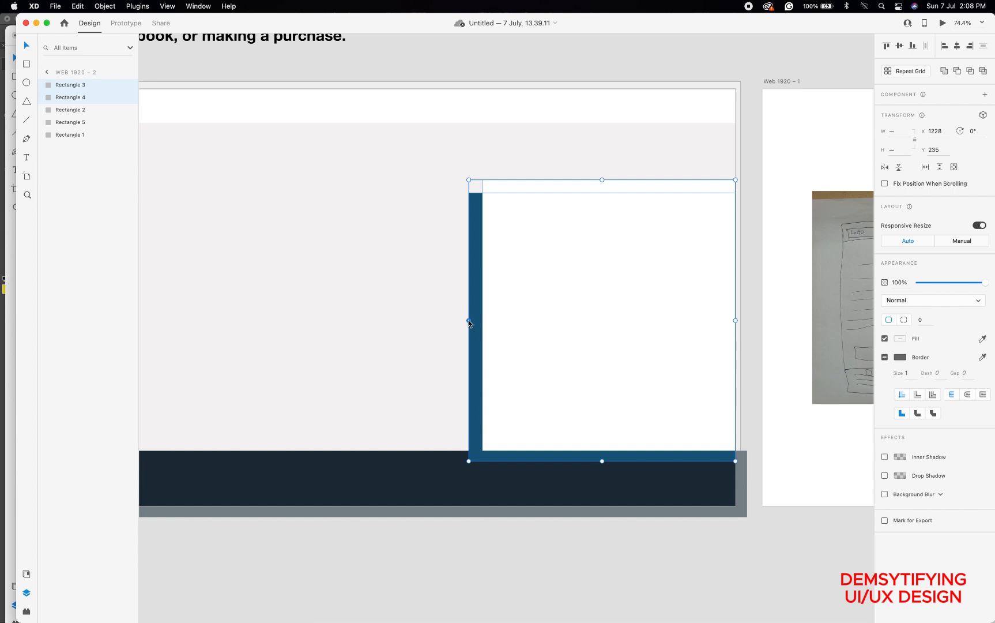
left_click(468, 320)
left_click_drag(469, 321, 433, 321)
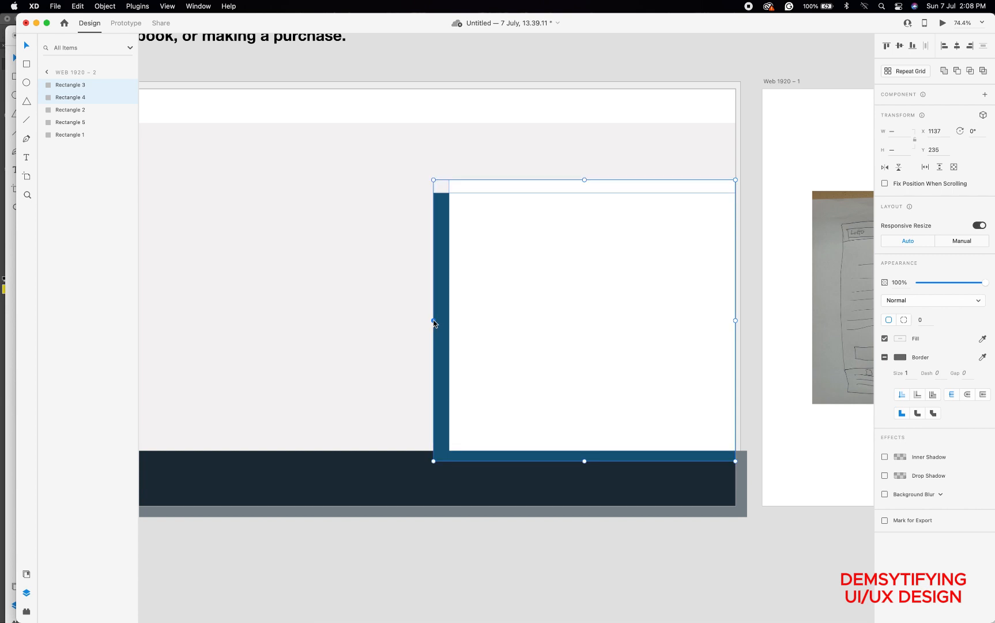
left_click(531, 144)
Add a drop shadow with a Y offset of 10 to the white Rectangle 3 and inspect its edges up close
left_click(541, 275)
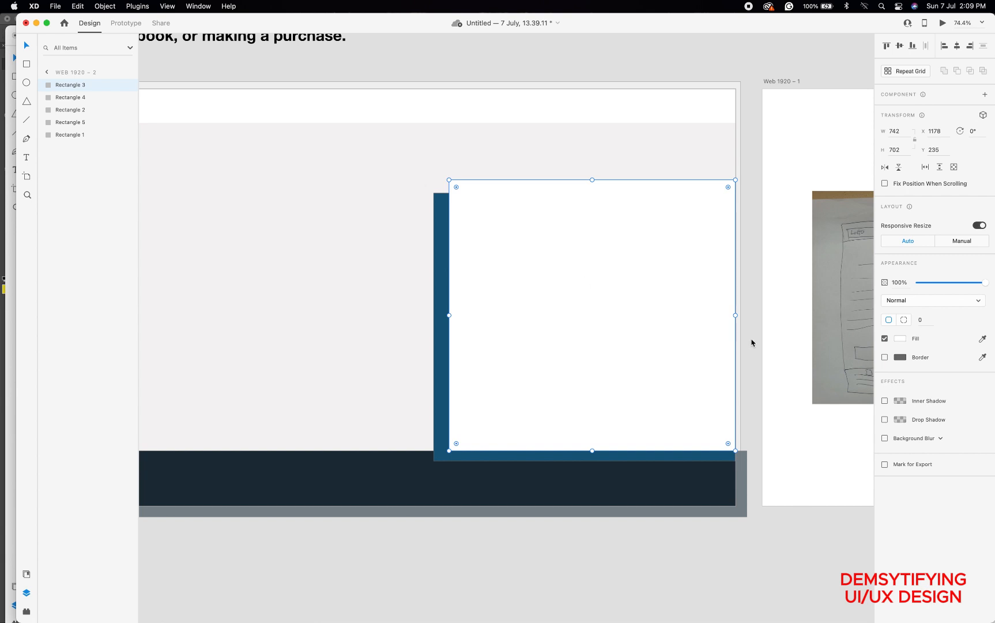
left_click(884, 419)
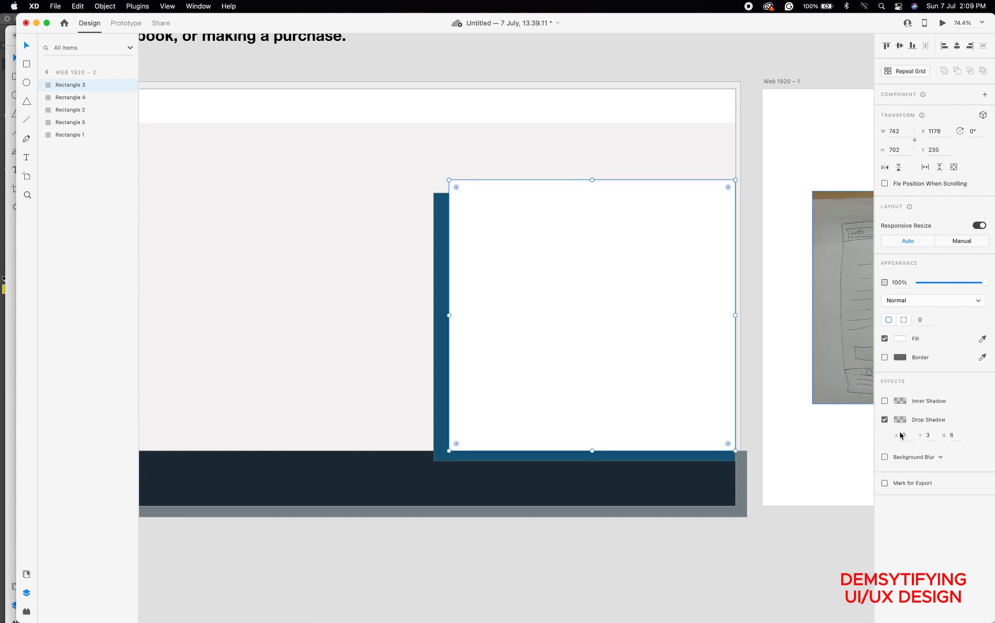
left_click(931, 435)
type("10")
key("Return")
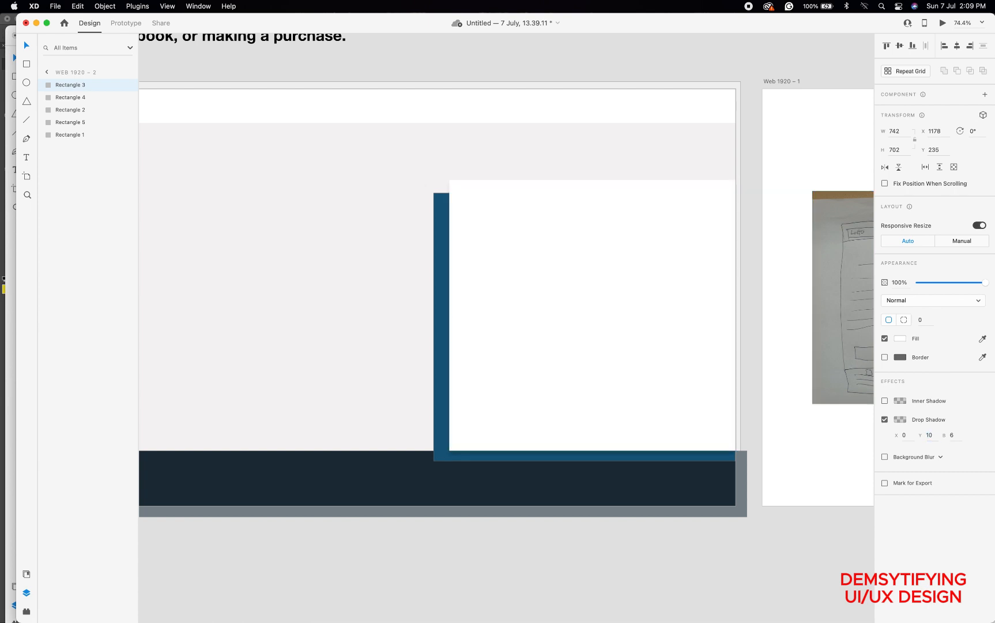
left_click(641, 440)
scroll(641, 441, "up", 10)
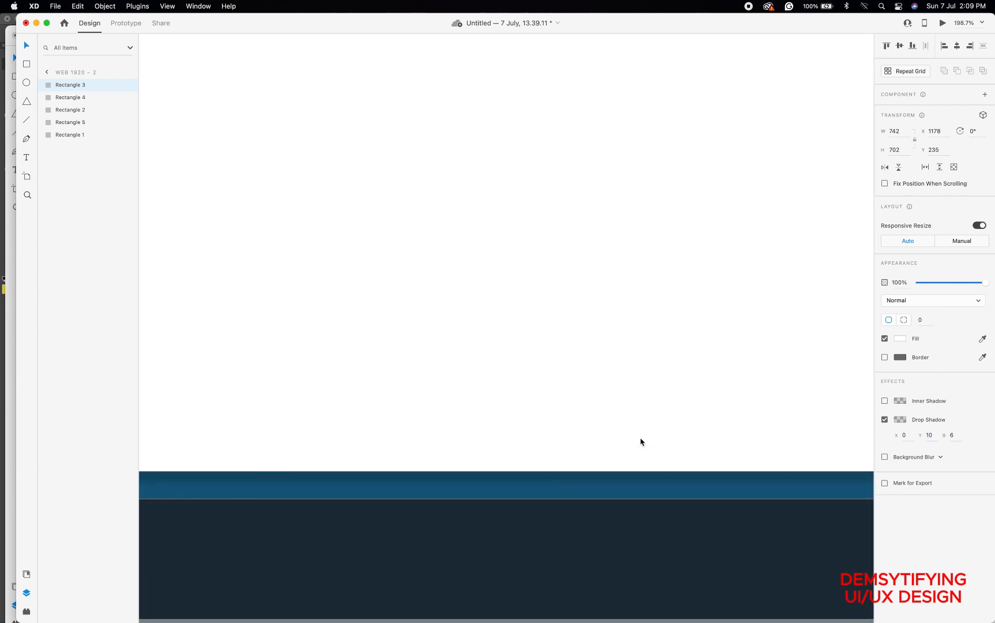
scroll(641, 442, "down", 5)
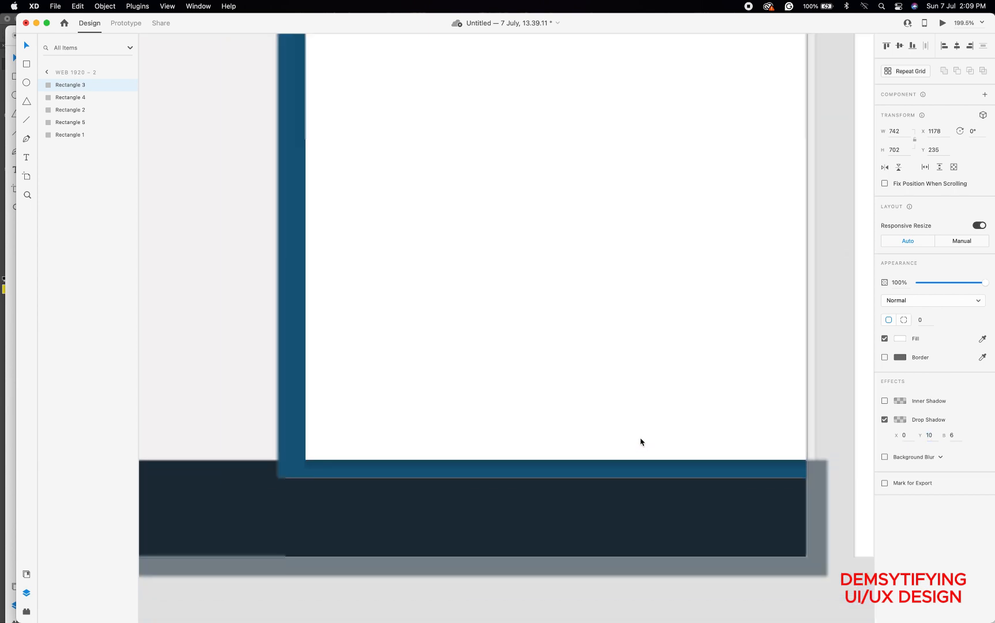
Compare the white Rectangle 3 with and without its drop shadow against the blue rectangle, leaving the shadow on
left_click(562, 463)
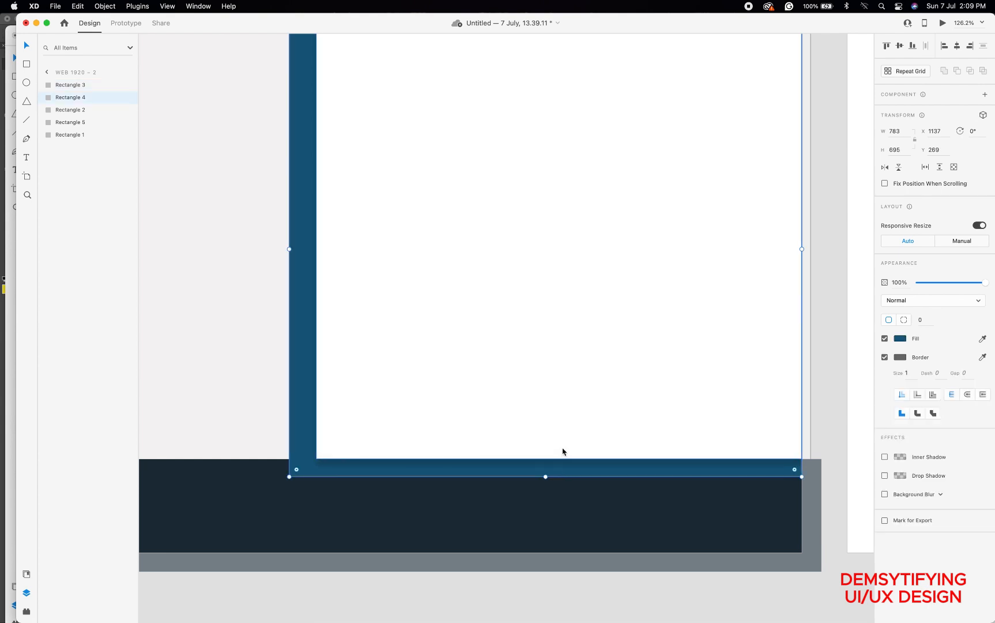
left_click(562, 448)
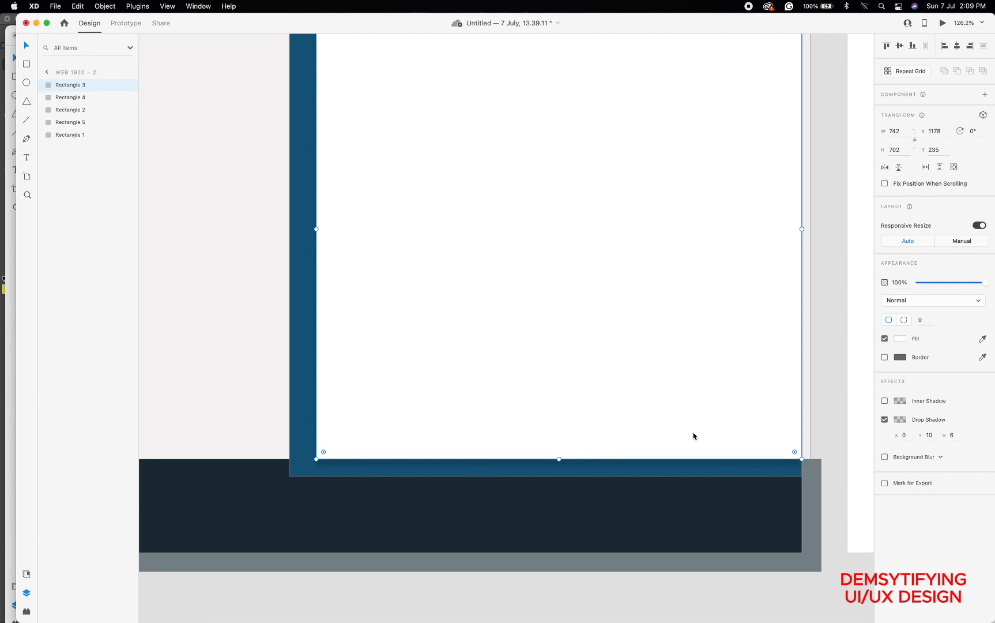
left_click(885, 420)
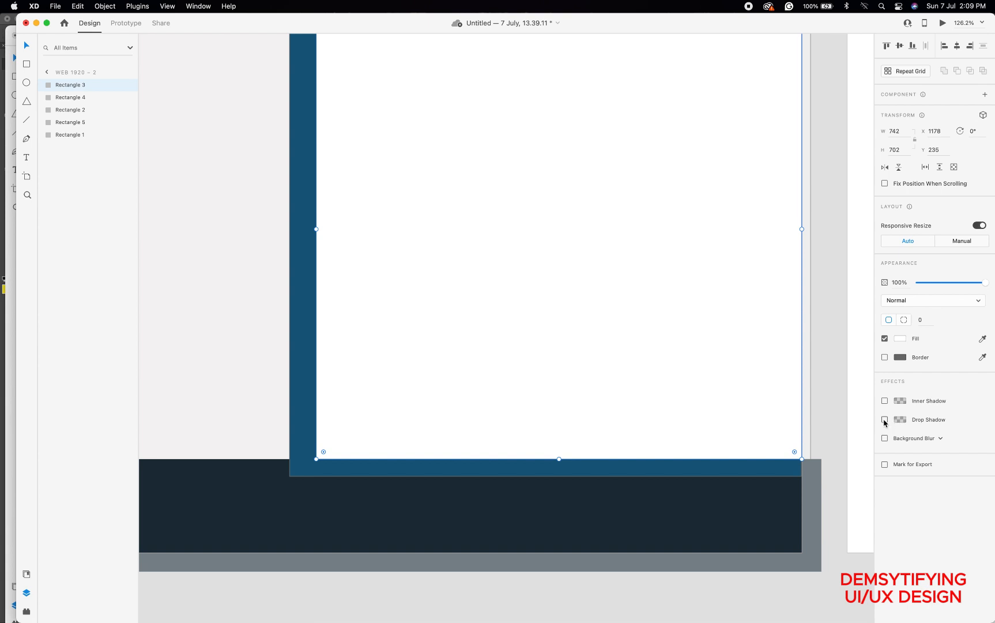
left_click(884, 419)
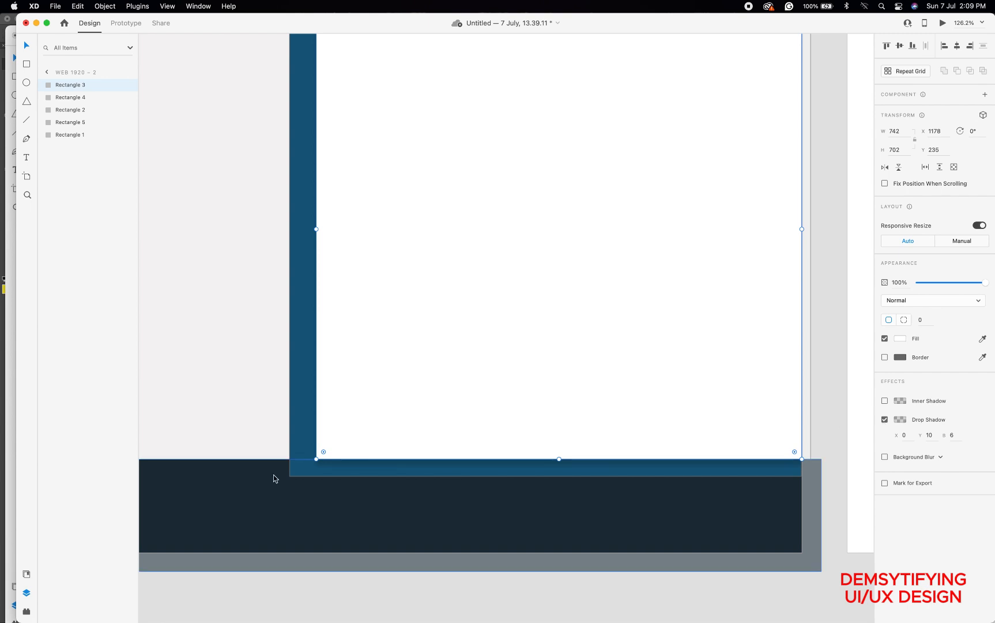
Show the document assets and turn the white Rectangle 3 into a component
left_click(26, 574)
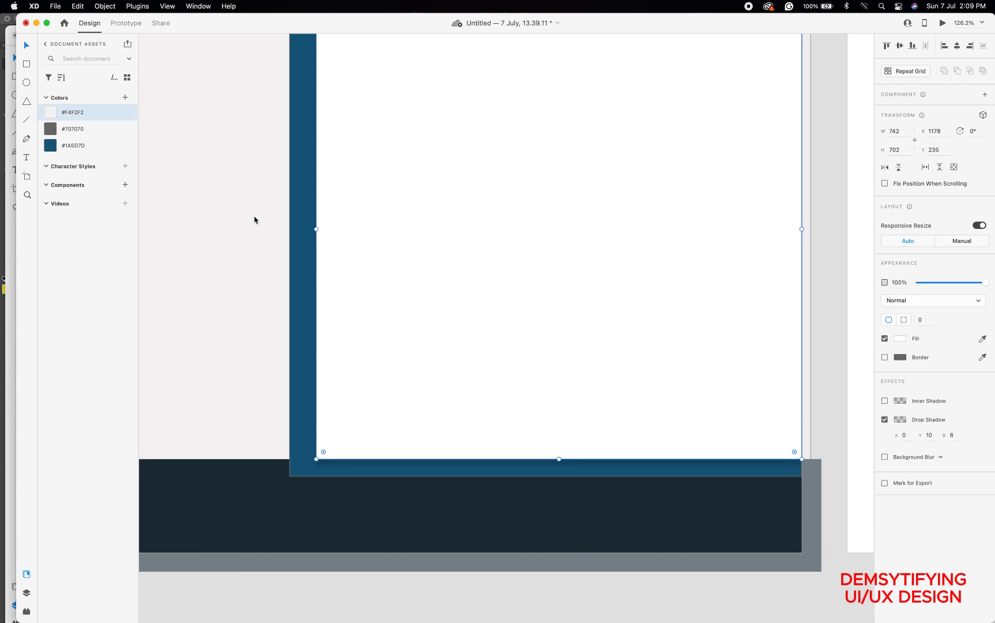
left_click(125, 186)
left_click(125, 185)
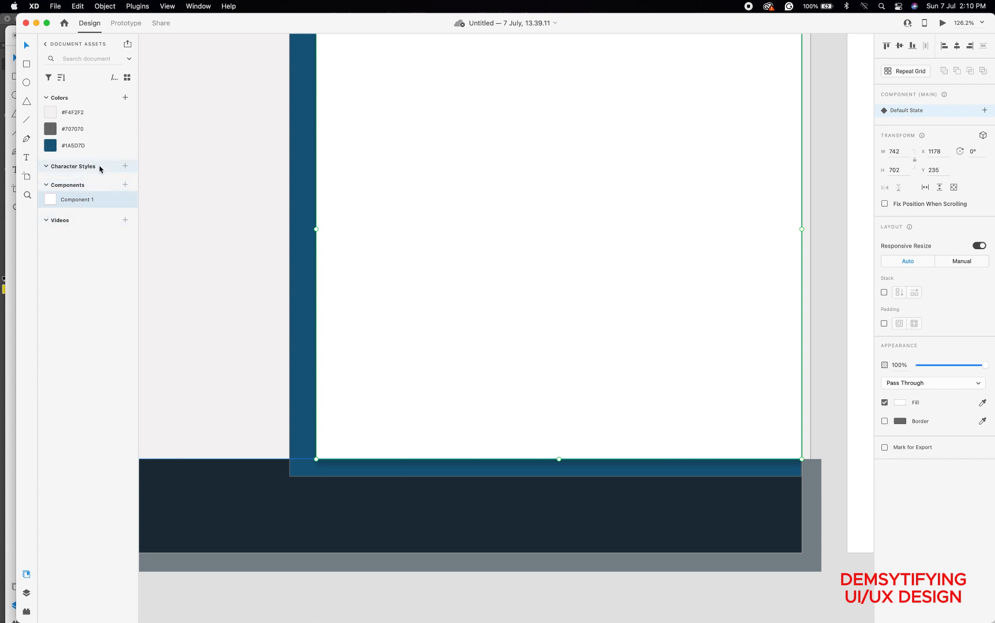
Select the white placeholder component, look through the project images in Finder with 2150917120.jpg selected, and return to the design
scroll(557, 246, "down", 6)
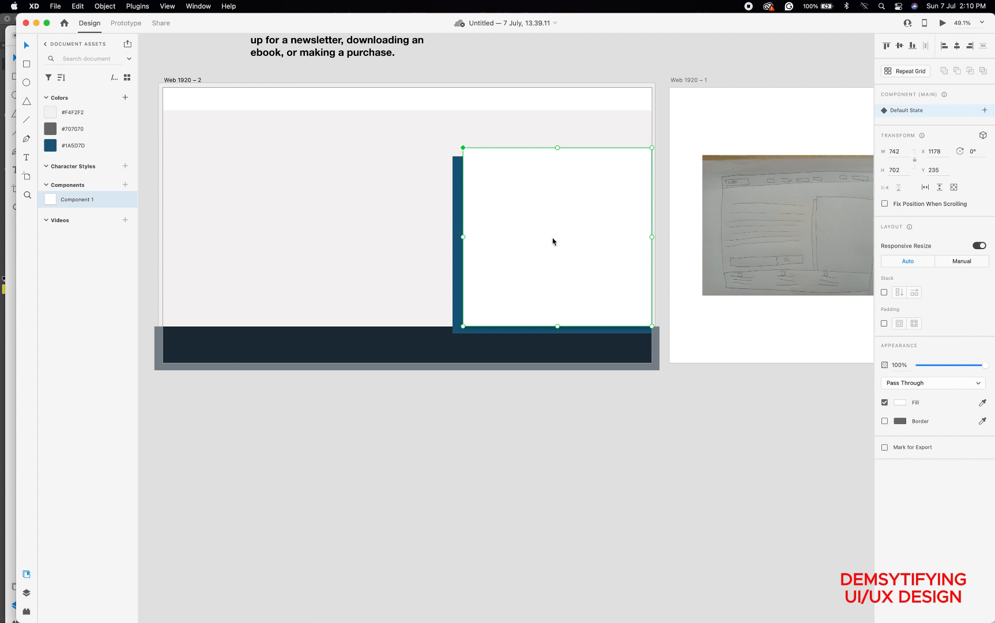
scroll(553, 240, "left", 2)
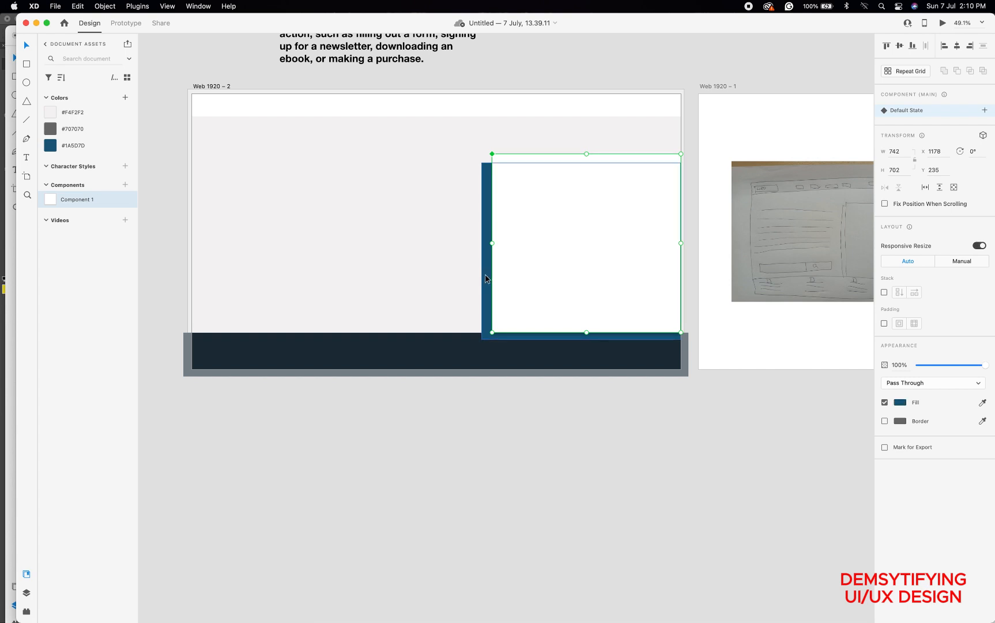
left_click(486, 276)
left_click(428, 240)
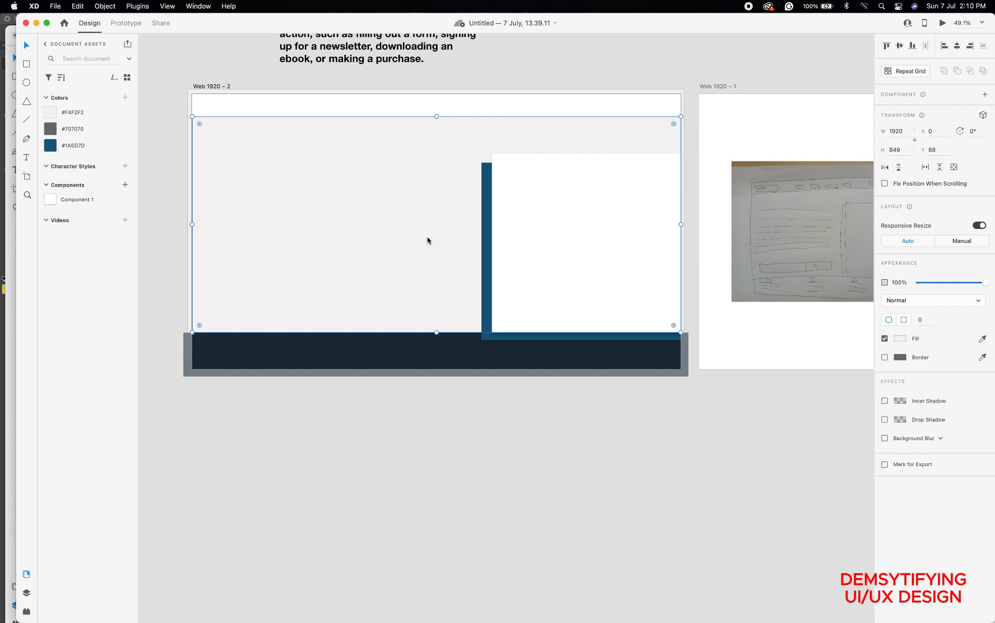
left_click(523, 231)
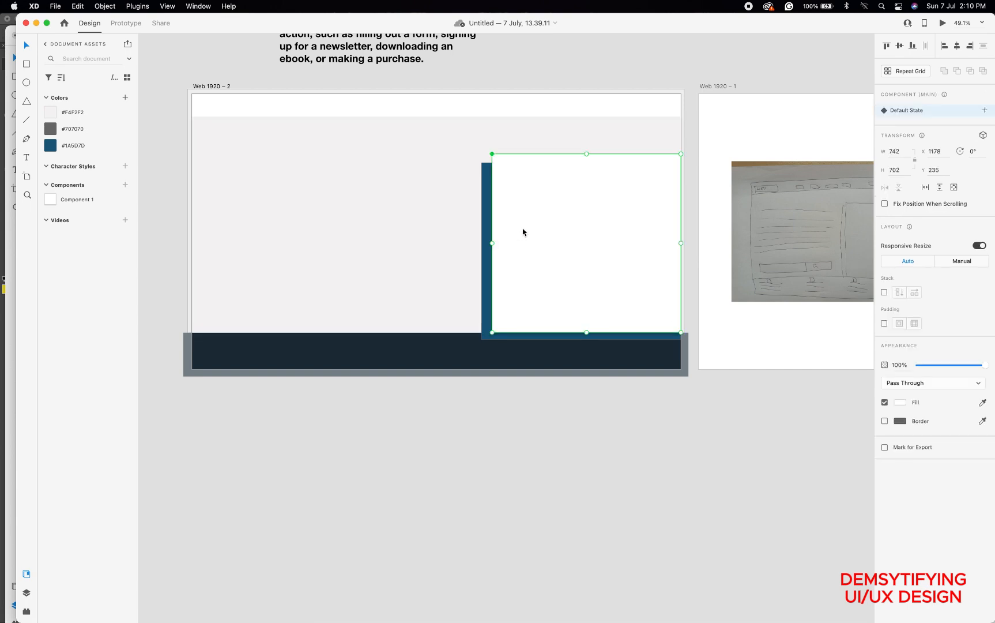
mouse_move(158, 602)
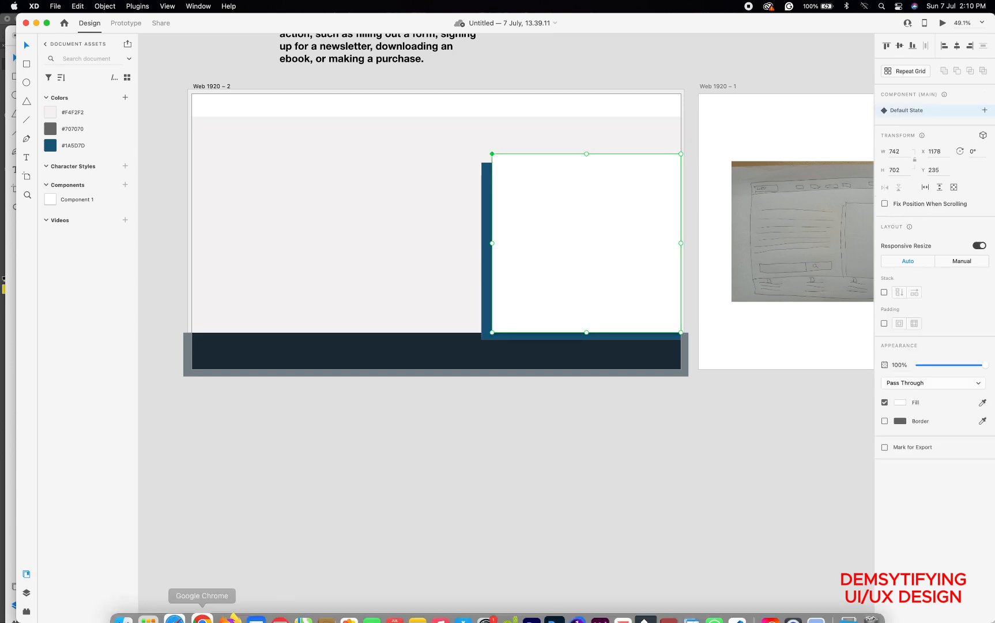
left_click(136, 611)
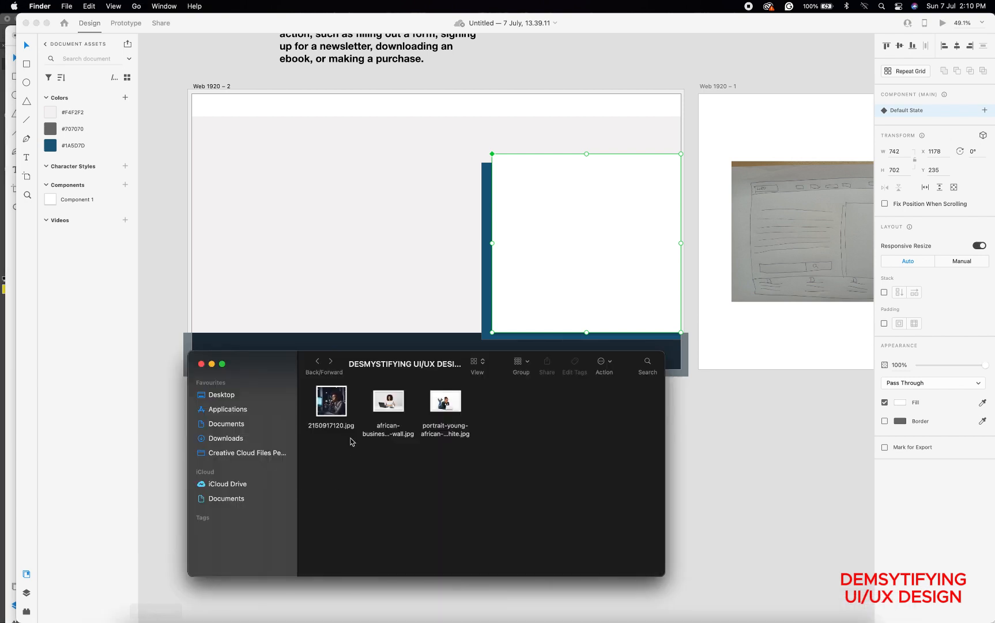
left_click(333, 407)
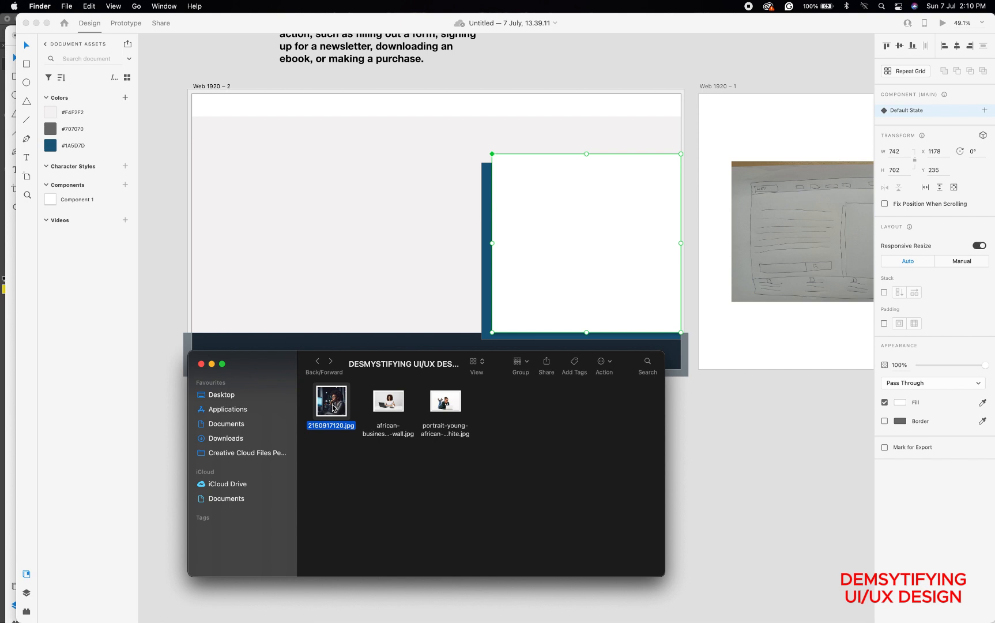
left_click(333, 408)
left_click(581, 263)
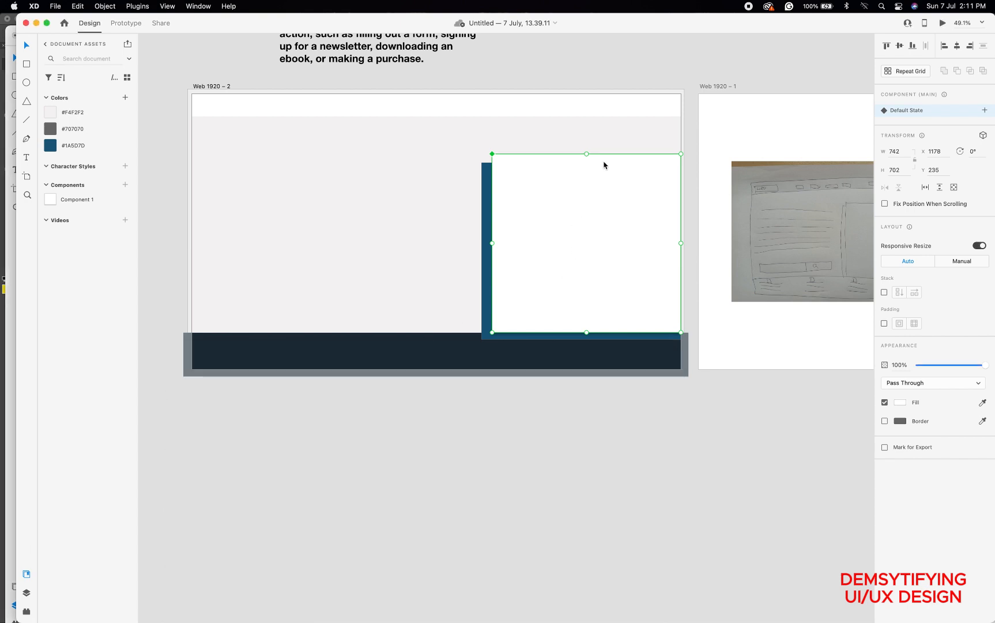
Switch to Finder and place the image 2150917120.jpg into the white placeholder component on the Web 1920 – 2 artboard
scroll(559, 170, "up", 5)
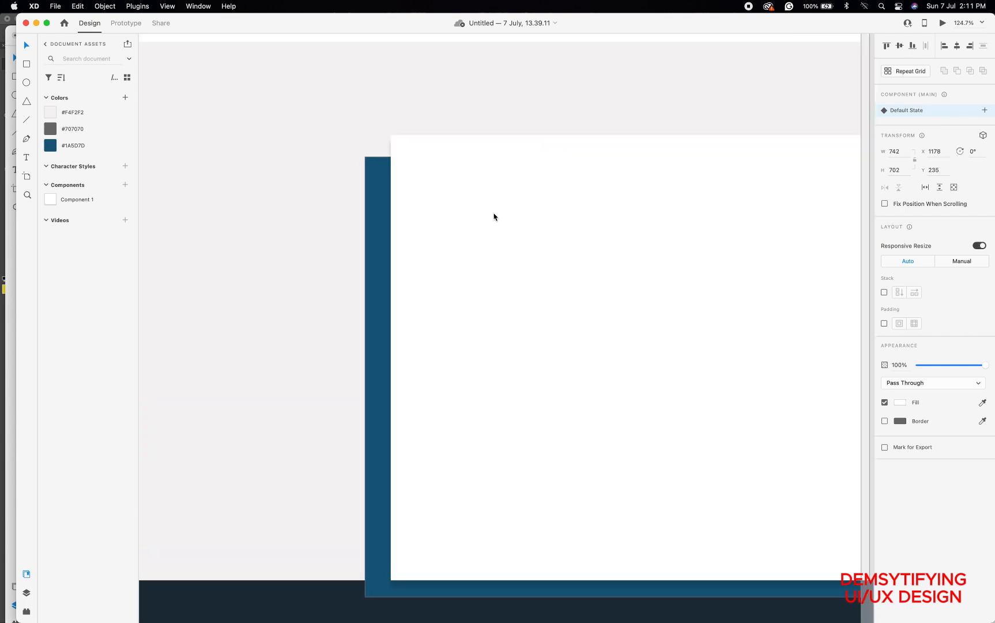
scroll(493, 216, "down", 10)
scroll(494, 225, "up", 2)
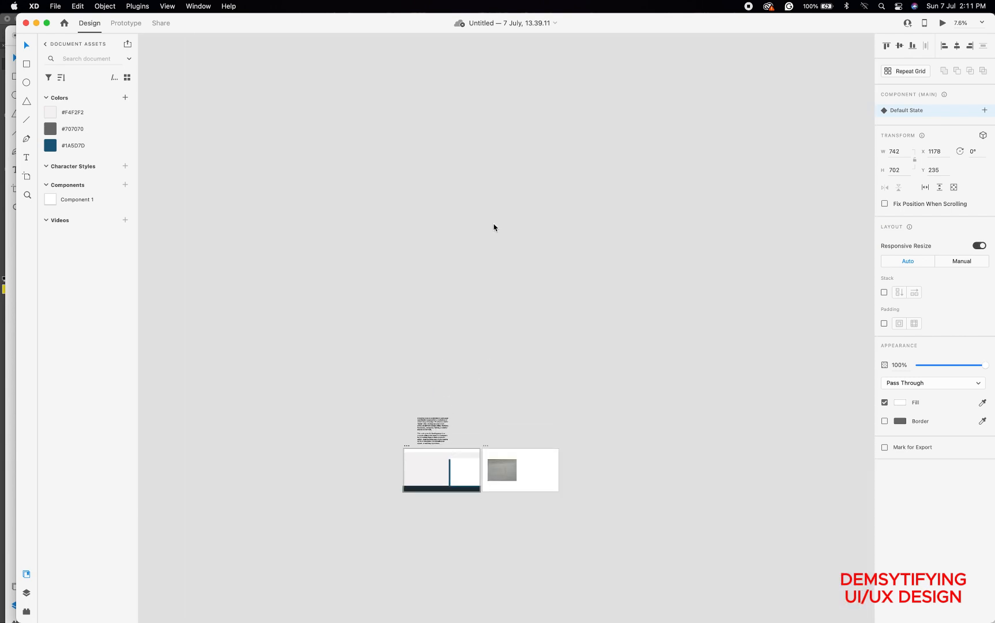
scroll(464, 403, "up", 4)
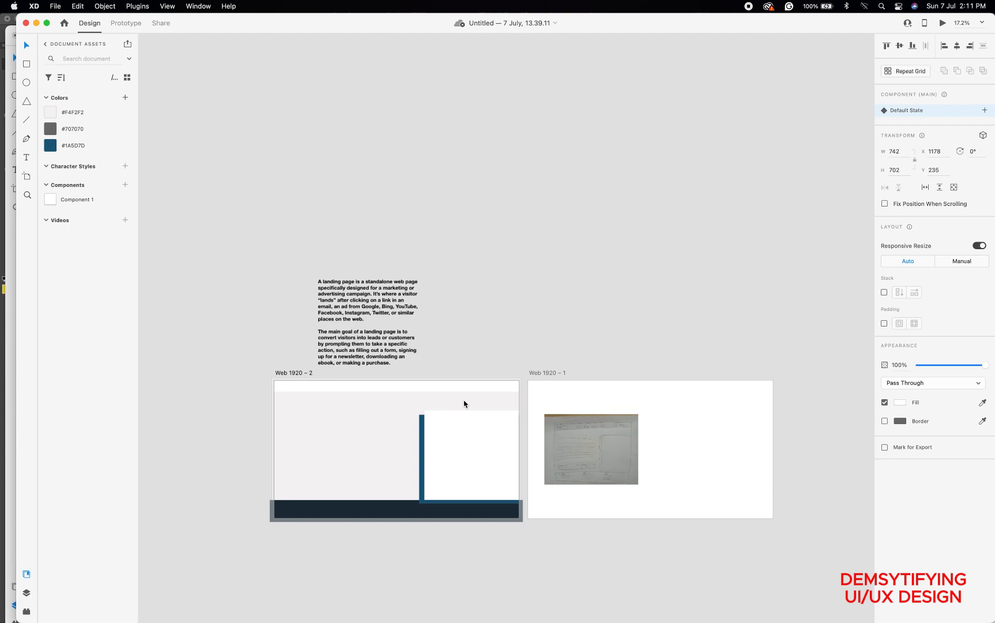
scroll(464, 403, "up", 5)
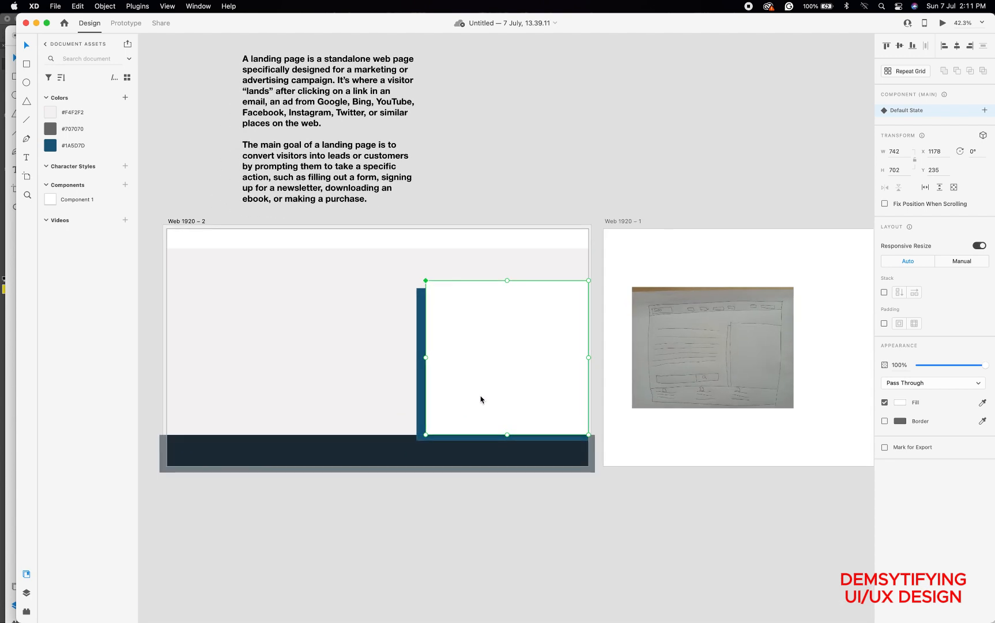
scroll(480, 398, "down", 3)
scroll(481, 399, "left", 3)
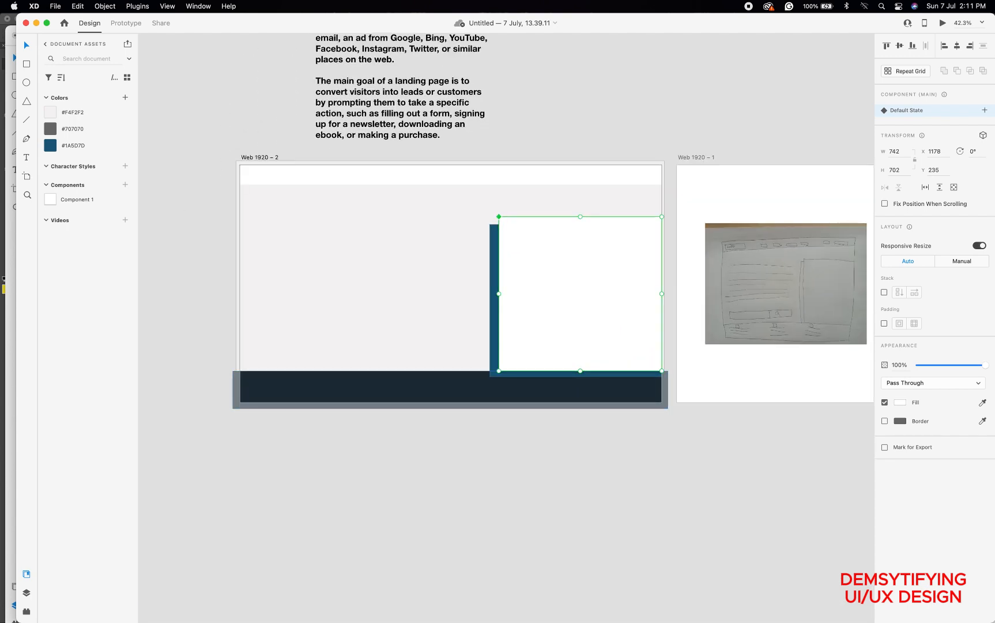
mouse_move(175, 605)
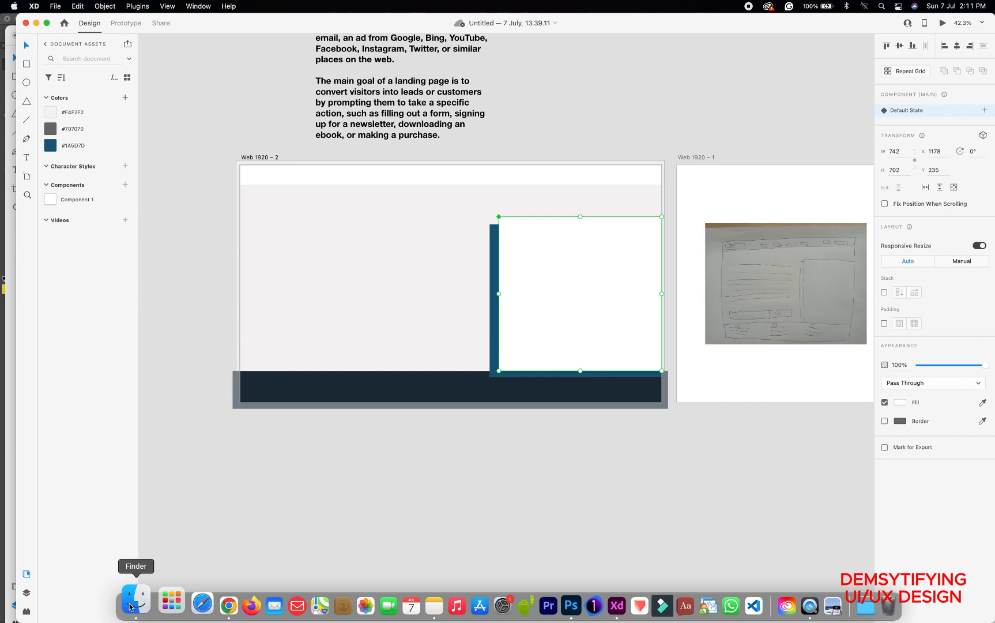
left_click(131, 605)
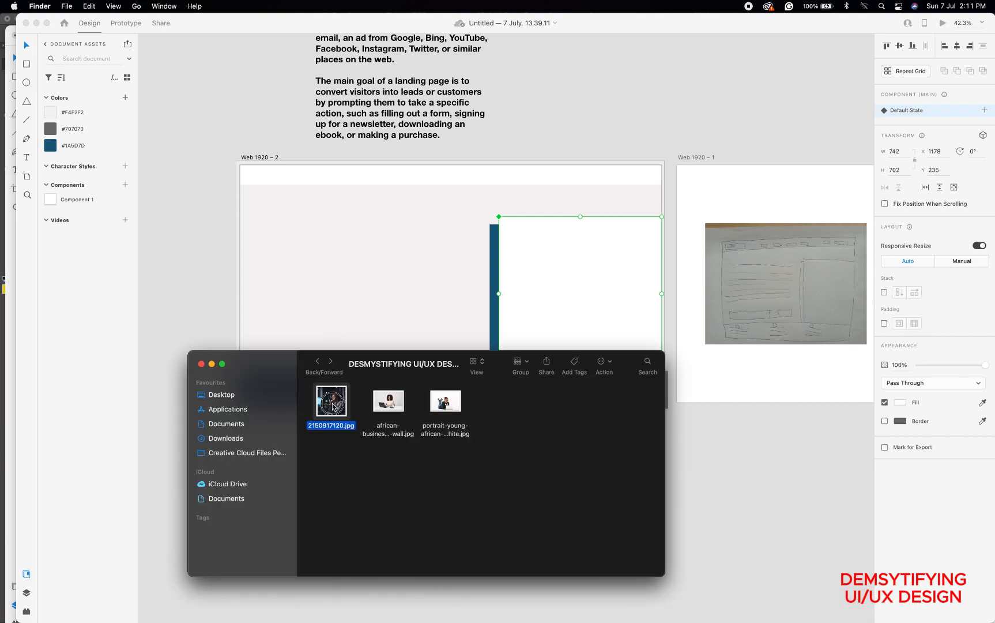
left_click_drag(332, 406, 558, 292)
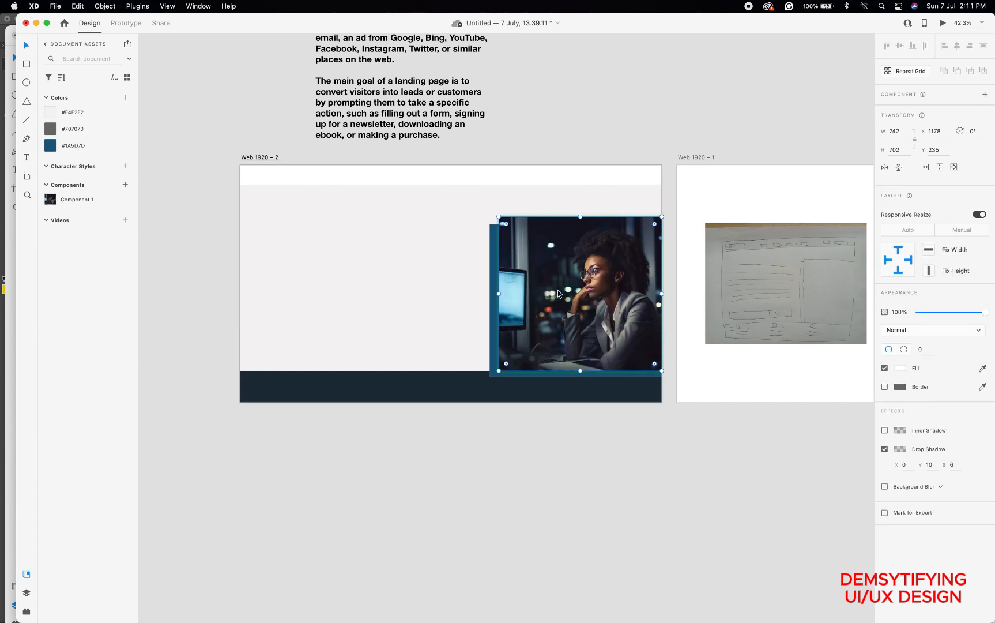
left_click(430, 280)
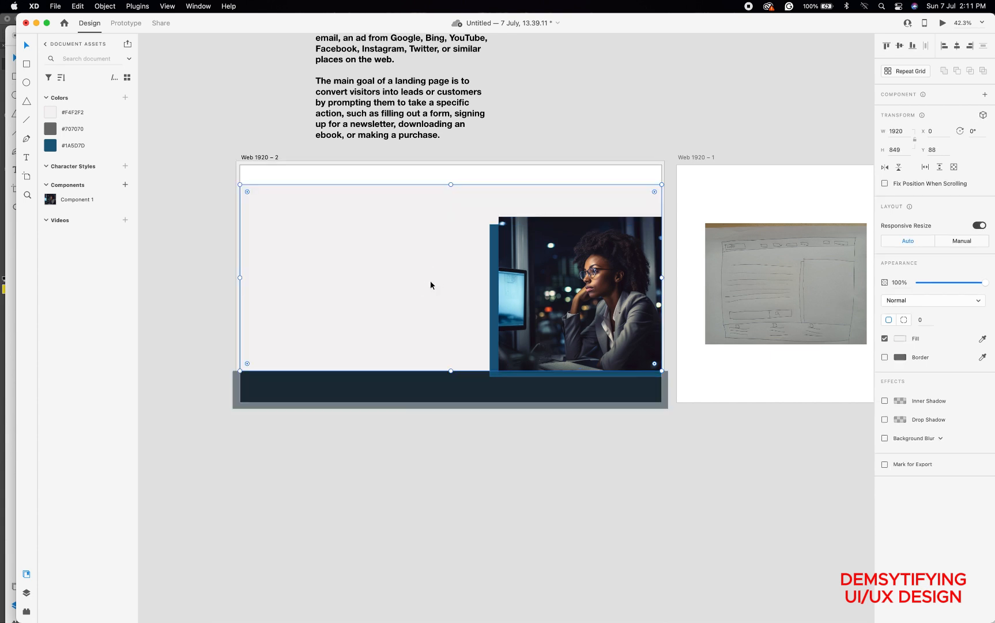
left_click(570, 133)
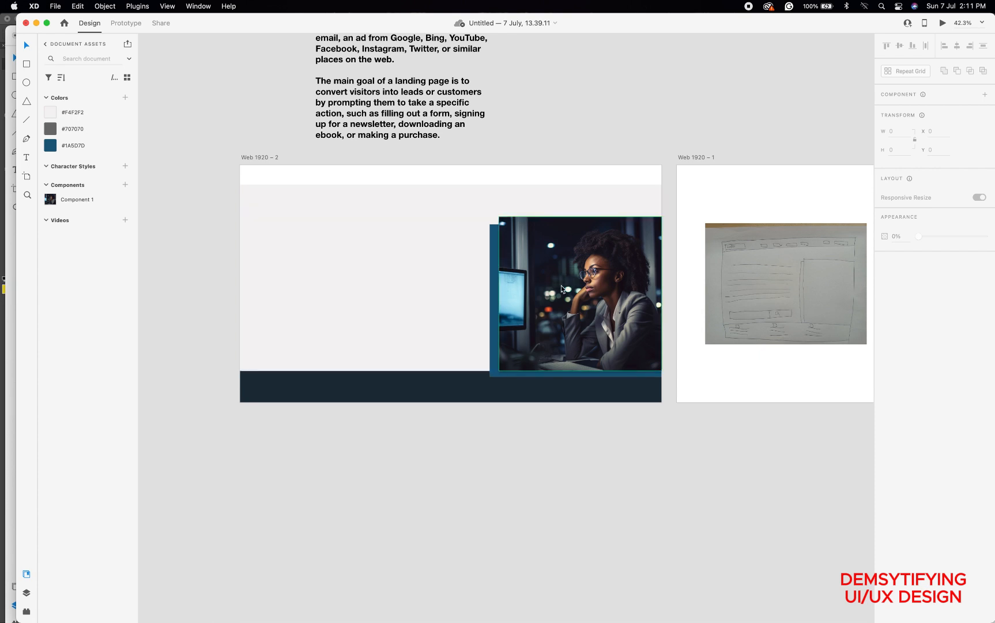
Enlarge the photo component and the blue rectangle together from their upper-left corner to X 1038, Y 143
scroll(768, 292, "up", 5)
scroll(767, 291, "right", 3)
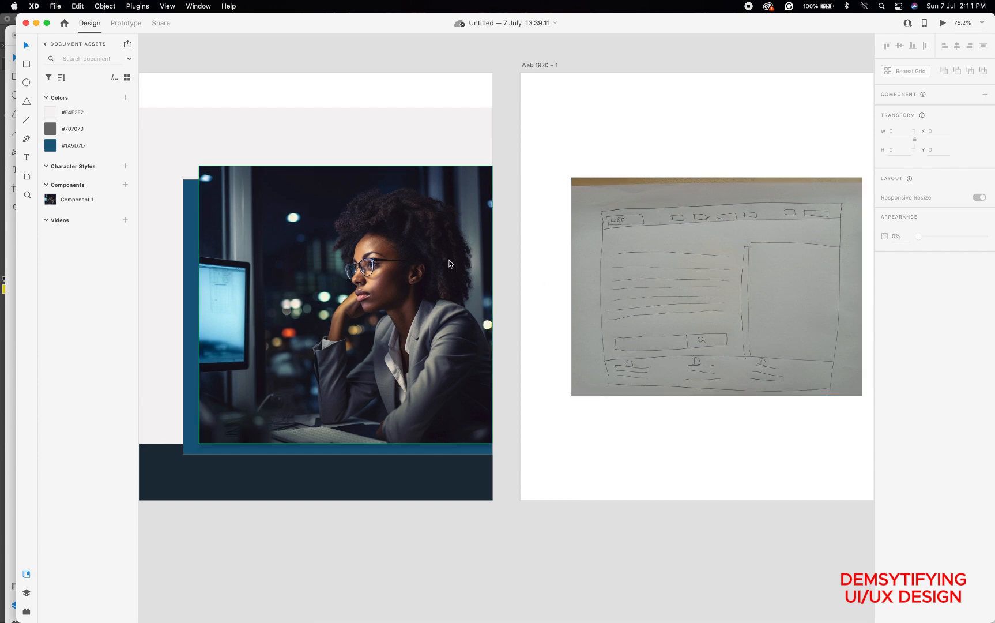
scroll(450, 264, "left", 3)
scroll(449, 263, "down", 3)
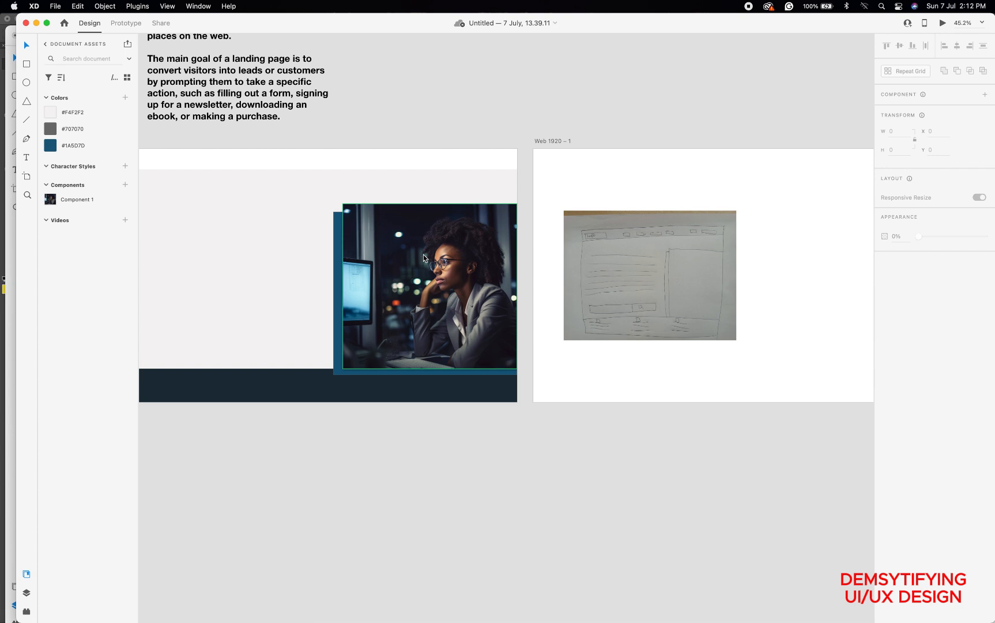
left_click(423, 254)
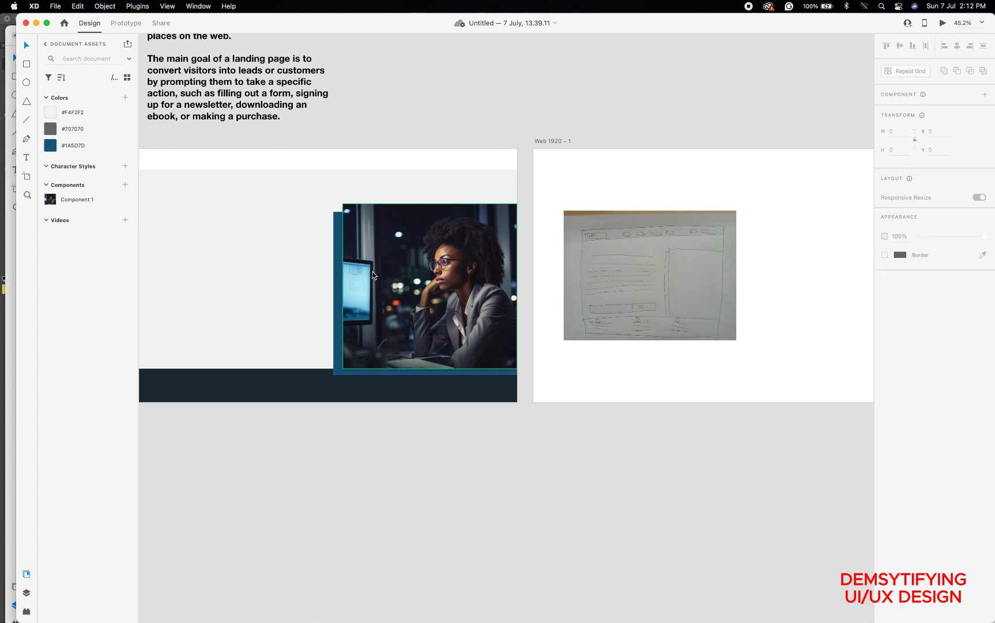
left_click(338, 304, "shift")
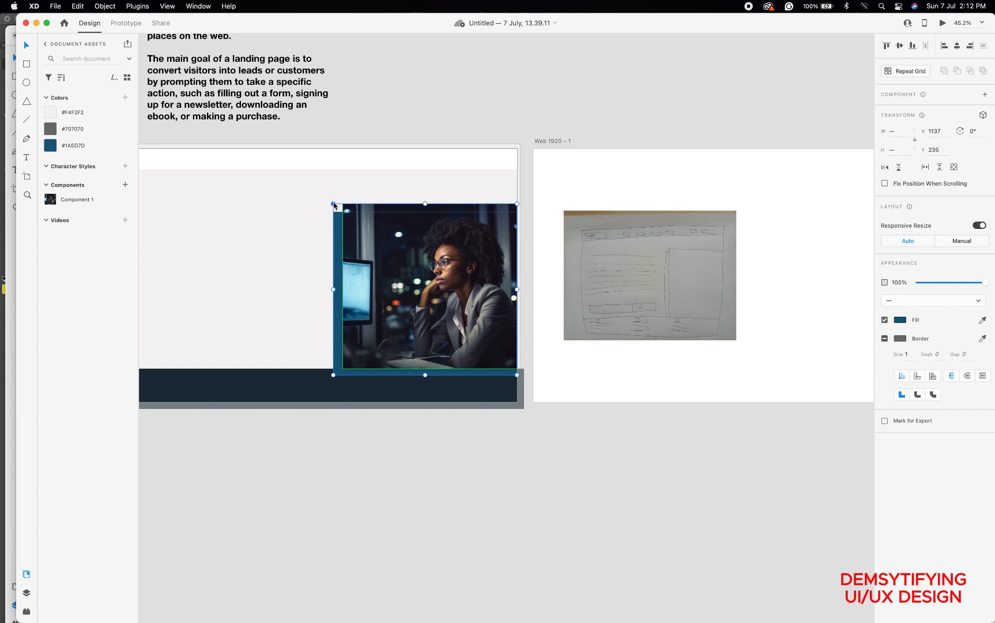
left_click_drag(334, 205, 291, 182)
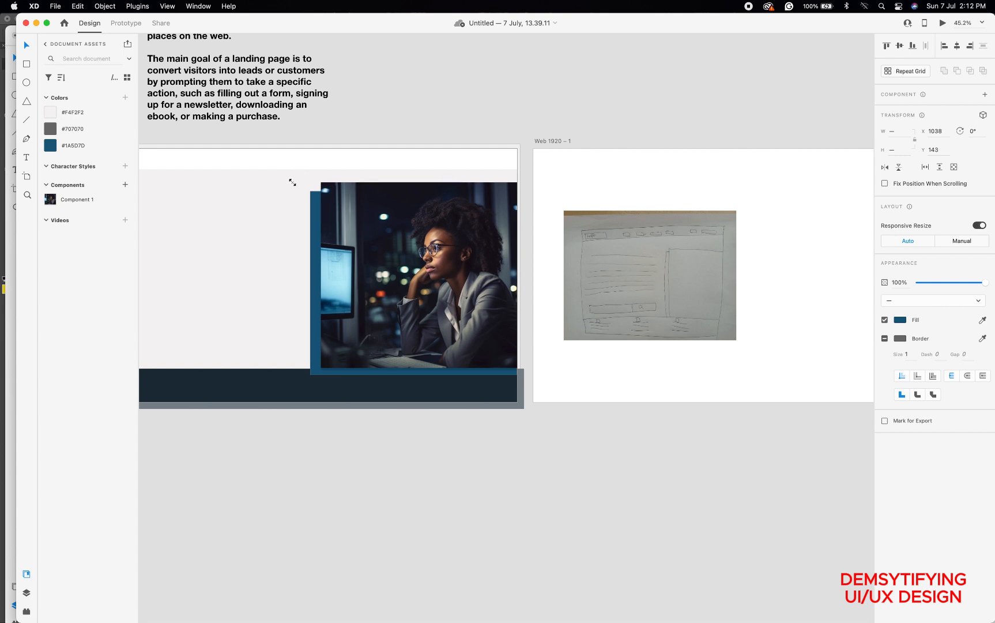
scroll(327, 206, "down", 5)
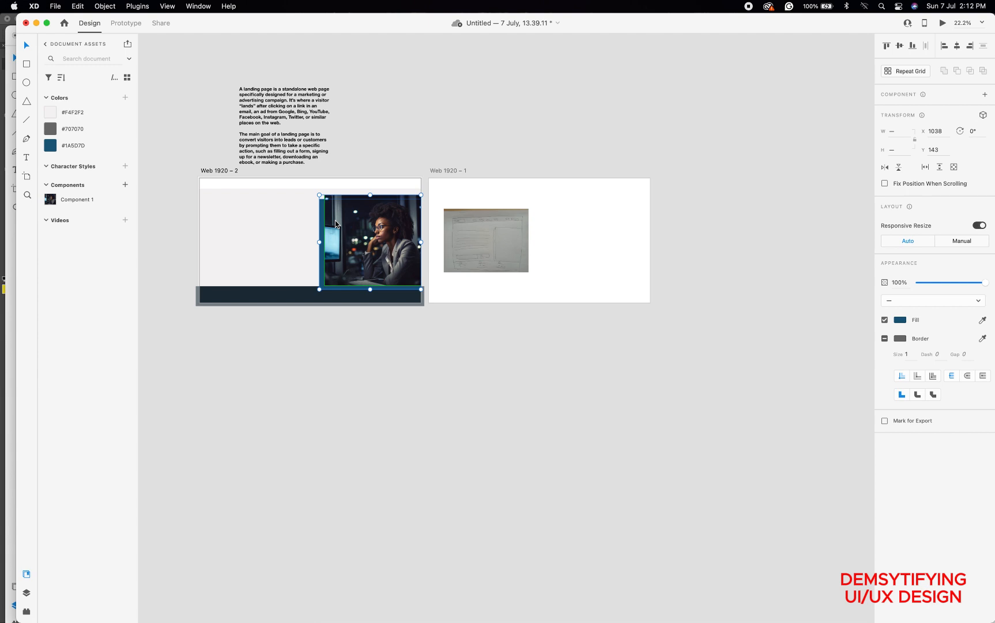
left_click(265, 353)
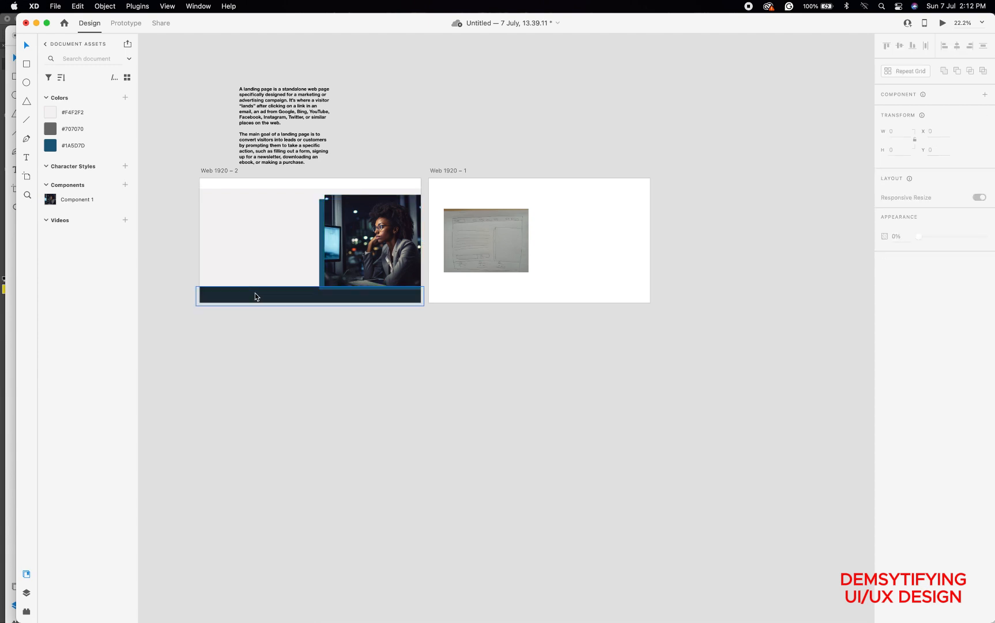
Draw a rectangle about 117 × 102 on the pasteboard above Web 1920 – 2, filled with #1A5D7D and without a border
scroll(256, 292, "up", 3)
scroll(255, 296, "up", 5)
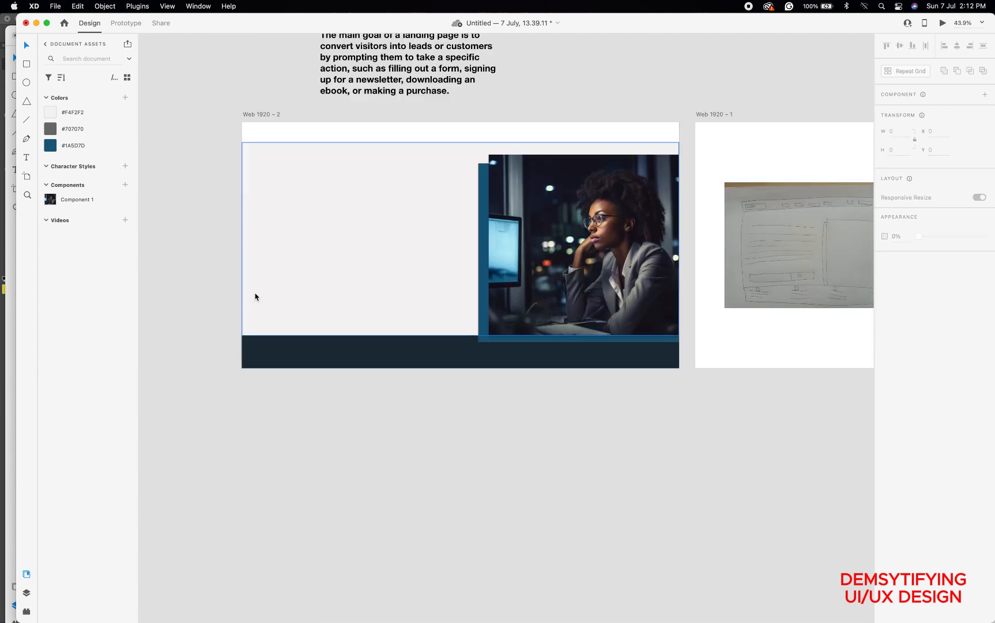
scroll(752, 253, "up", 10)
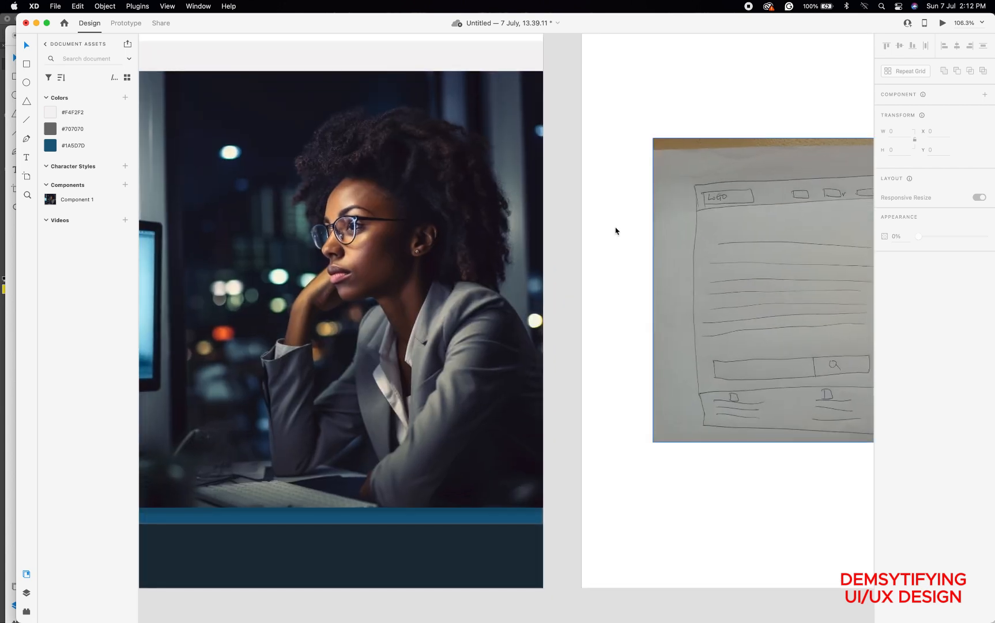
scroll(380, 269, "down", 6)
scroll(380, 268, "left", 10)
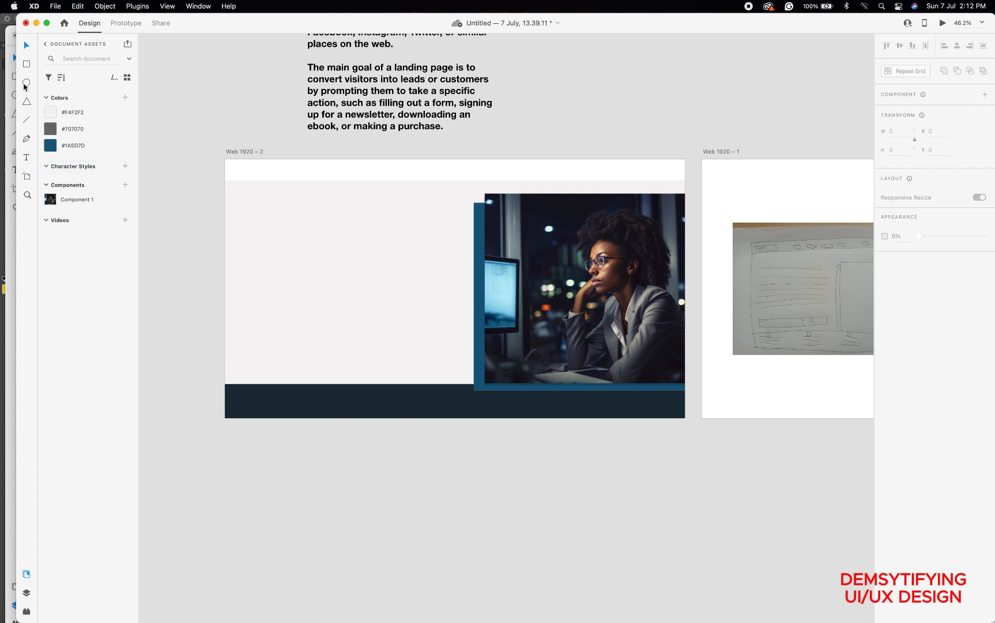
left_click(26, 64)
left_click(214, 104)
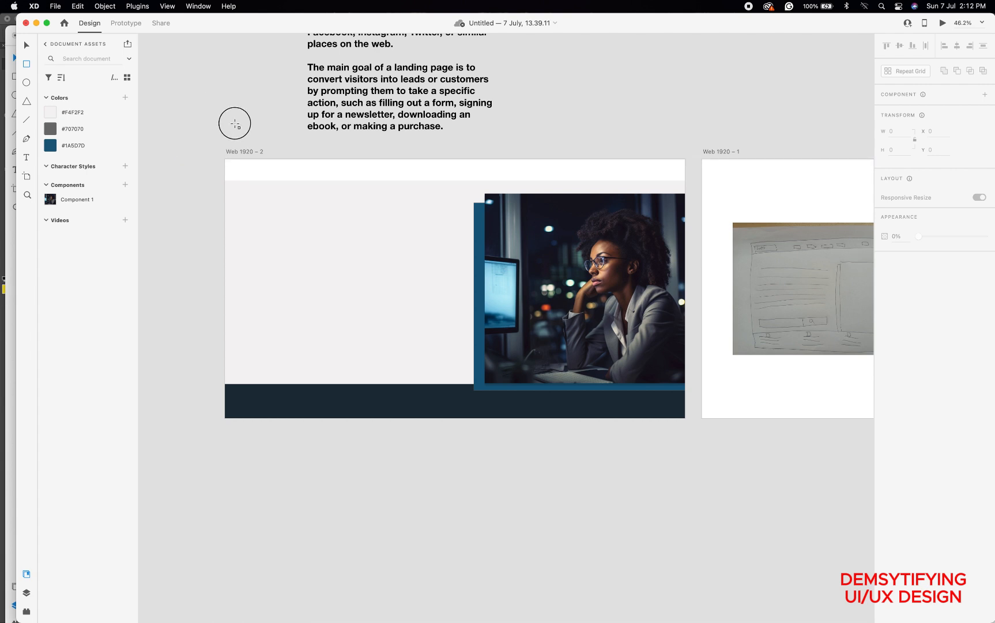
mouse_move(239, 124)
left_mouse_down()
mouse_move(248, 131)
mouse_move(241, 127)
left_mouse_up()
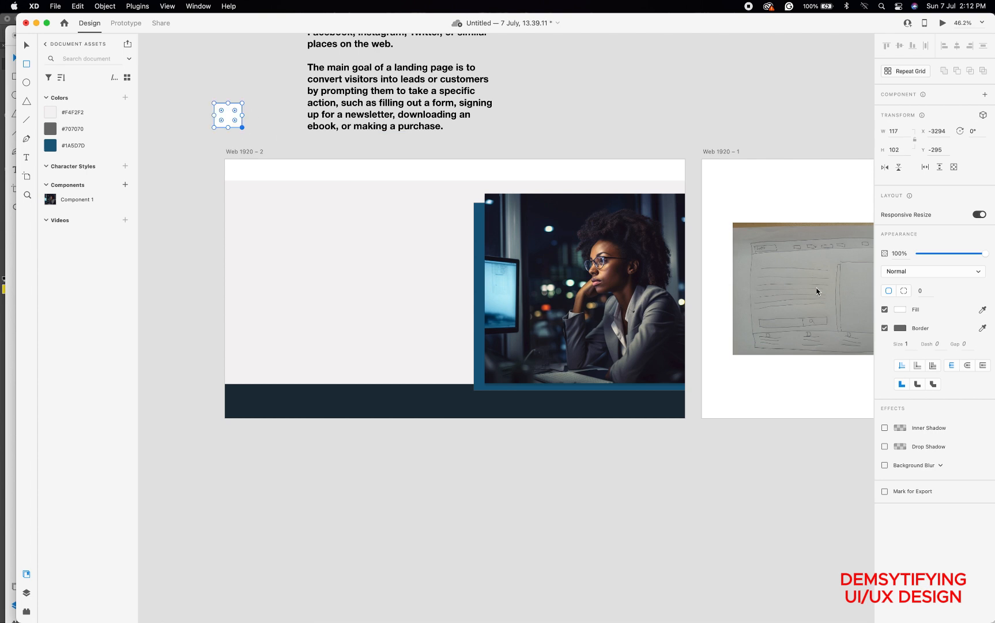
left_click(50, 146)
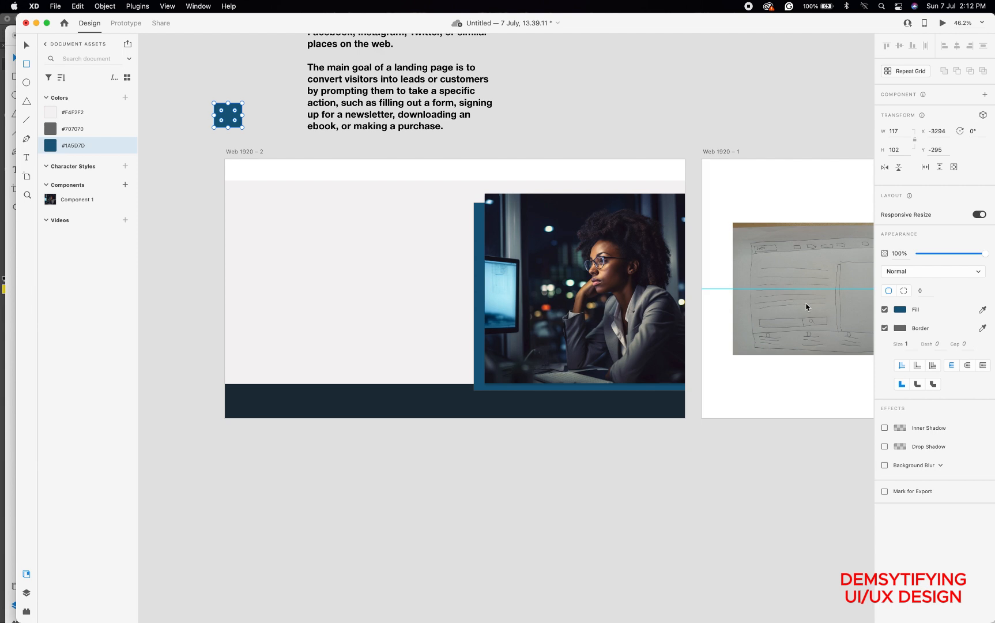
left_click(885, 328)
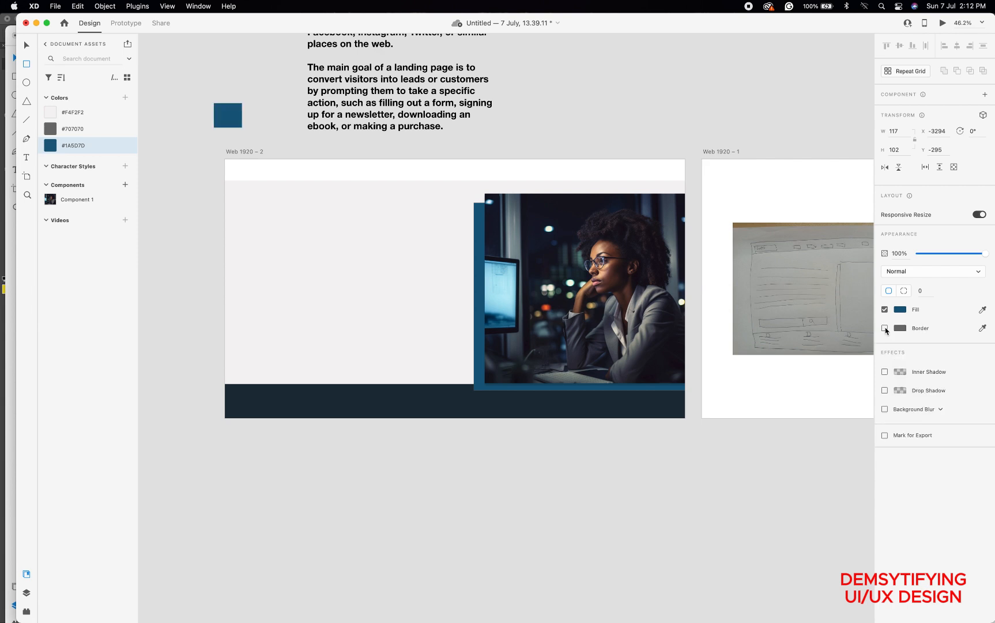
Duplicate the small blue rectangle diagonally down to X -3235, Y -244 and fill the copy with orange #FF8900
left_click(27, 45)
left_click(234, 125)
left_click_drag(234, 128, 246, 131)
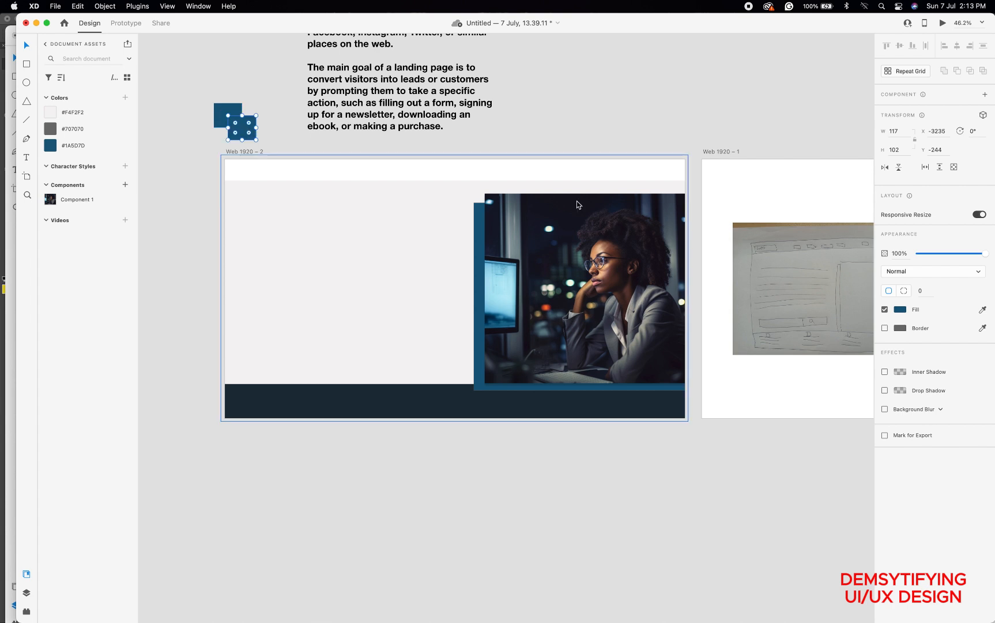
left_click(900, 310)
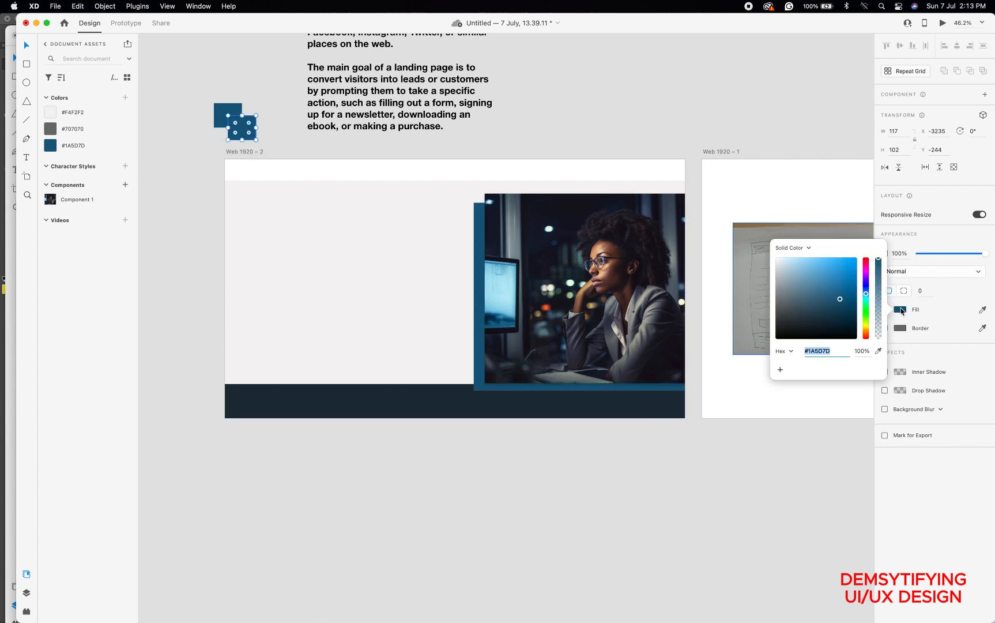
left_click(866, 332)
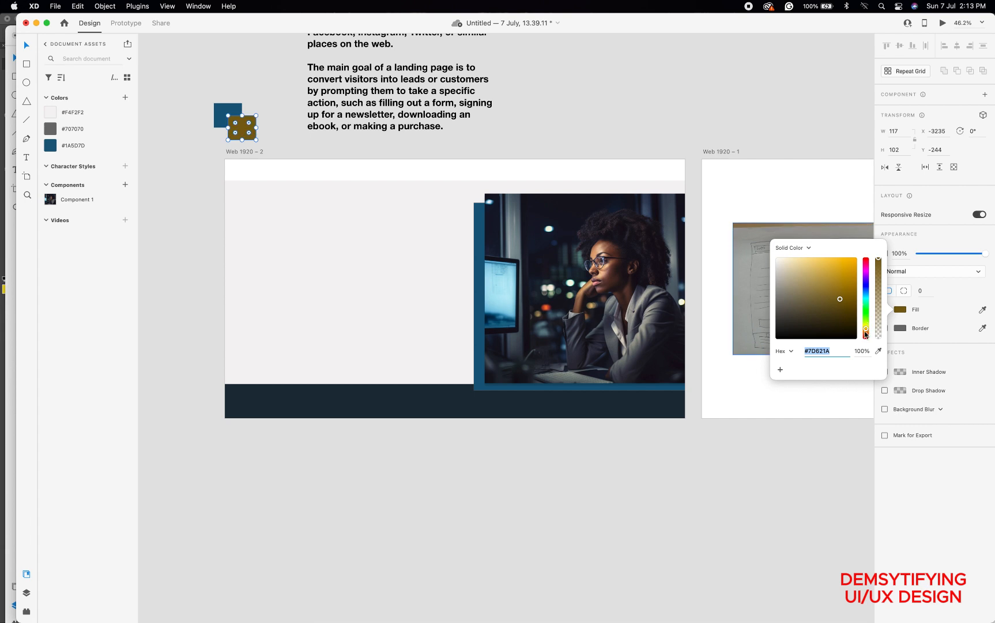
left_click(866, 332)
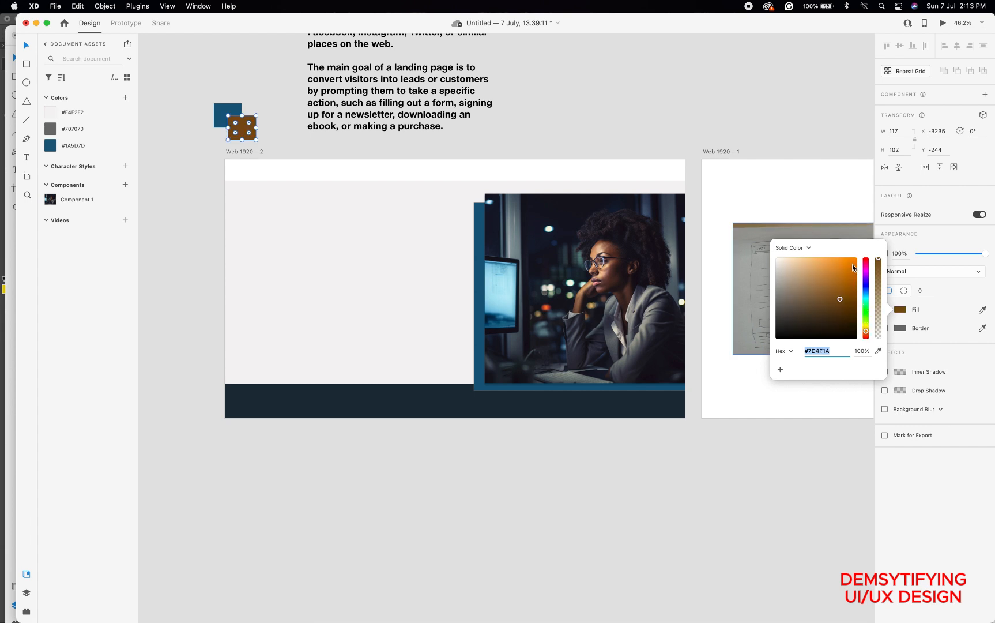
left_click_drag(852, 263, 860, 254)
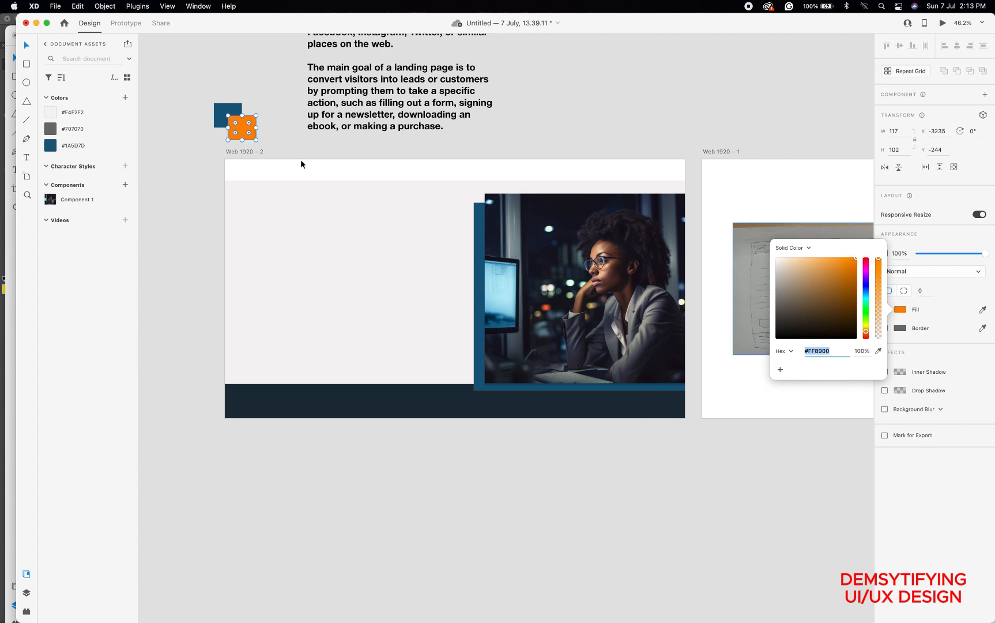
left_click(244, 92)
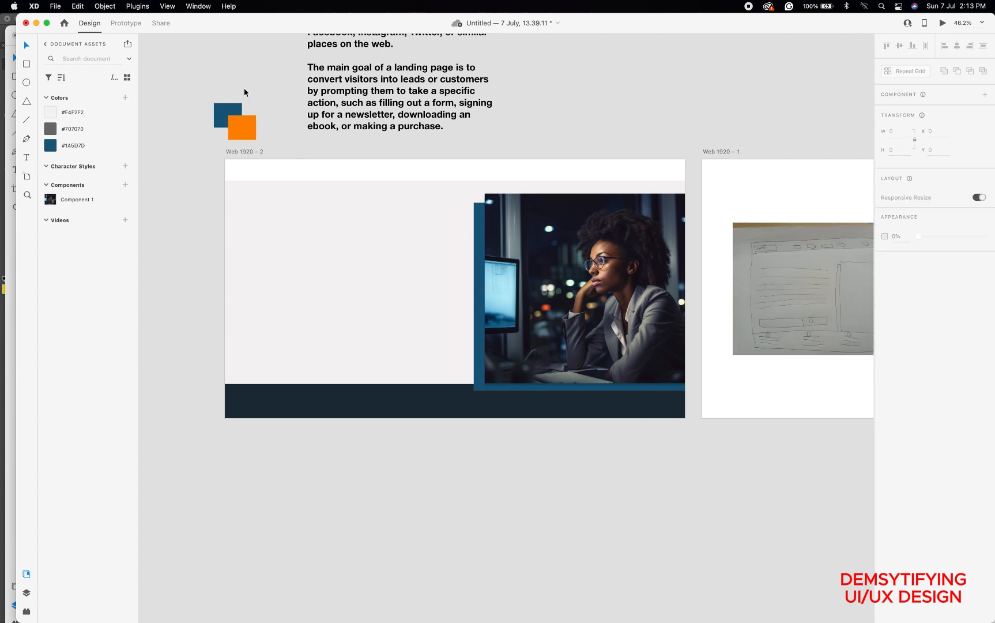
Draw a borderless white ellipse about 38 × 43 where the blue and orange rectangles meet, and shrink it into a smaller circle
left_click(27, 84)
left_click_drag(225, 116, 236, 127)
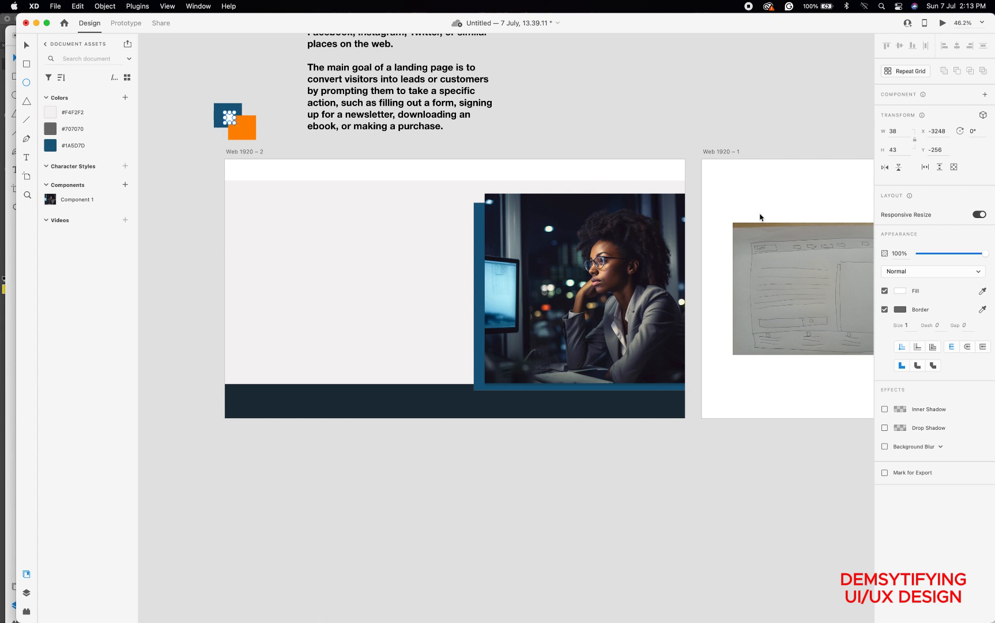
left_click(884, 310)
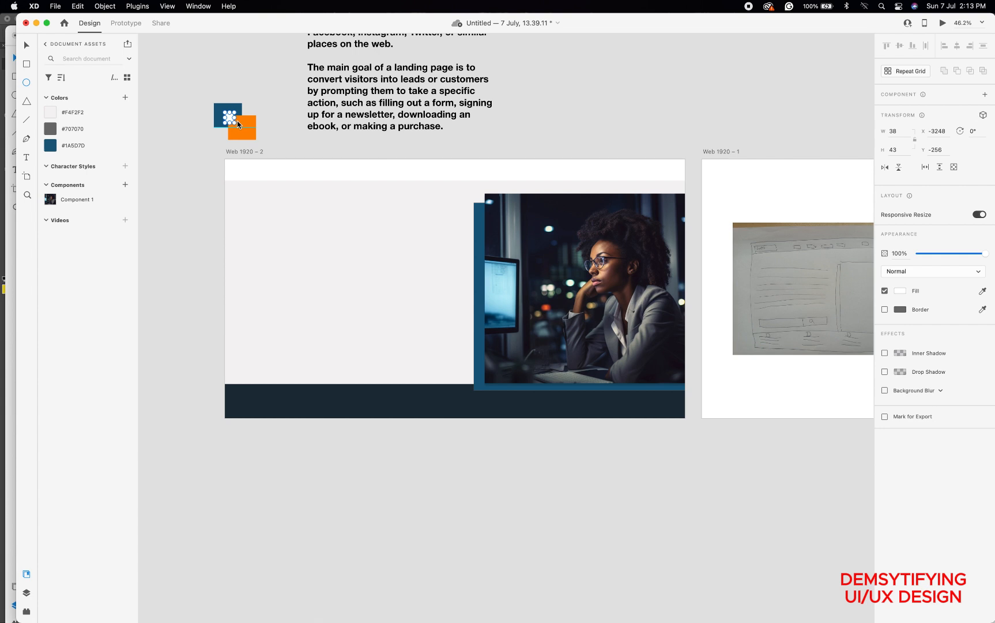
scroll(229, 117, "up", 5)
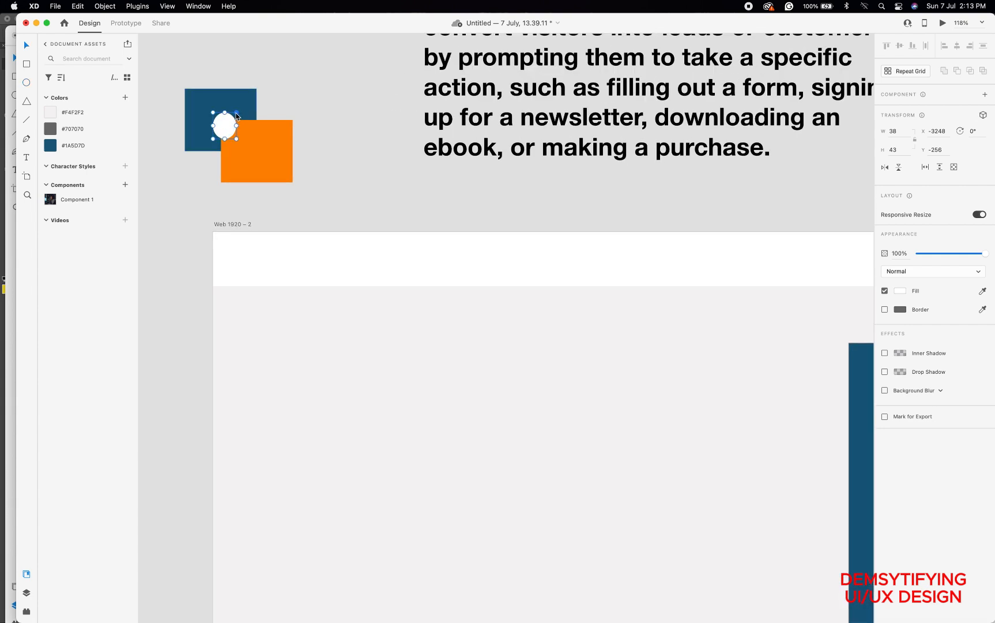
left_click_drag(236, 113, 235, 115)
left_click(240, 100)
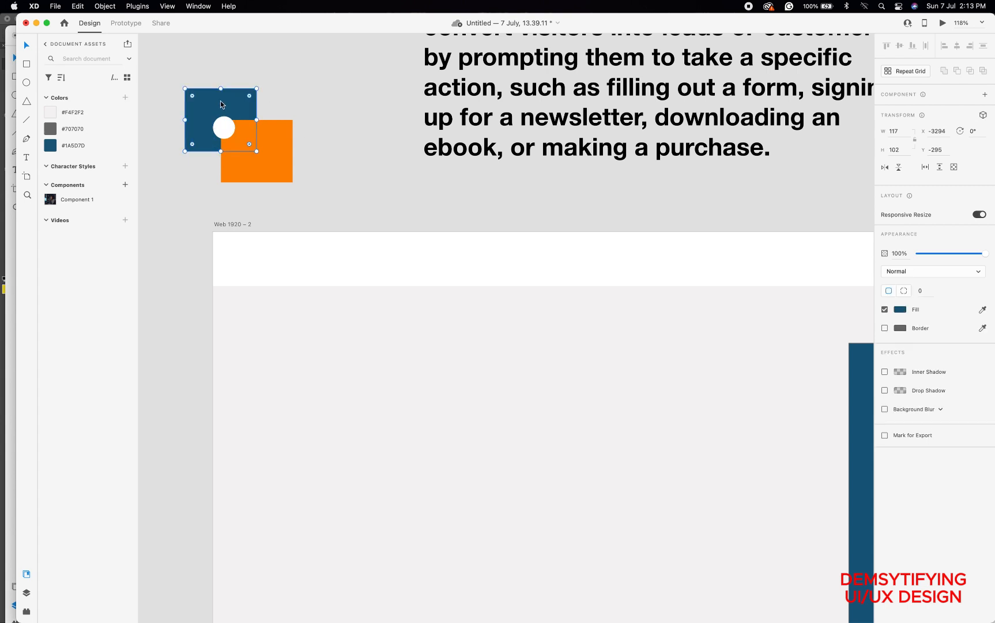
Select the circle and both small rectangles, show the layers, and group the three shapes as a logo
left_click(157, 66)
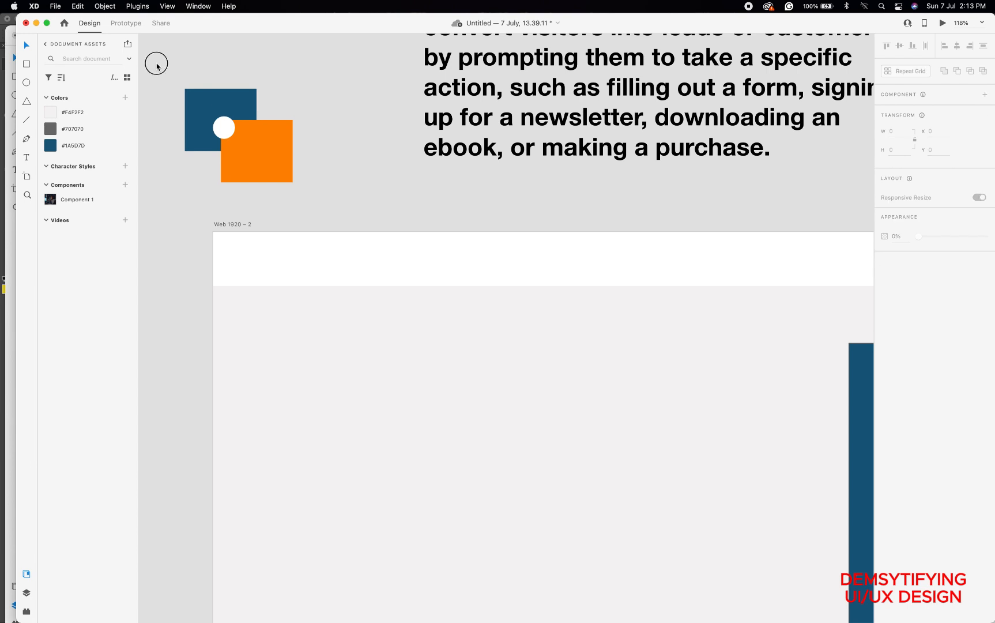
left_click_drag(157, 66, 313, 195)
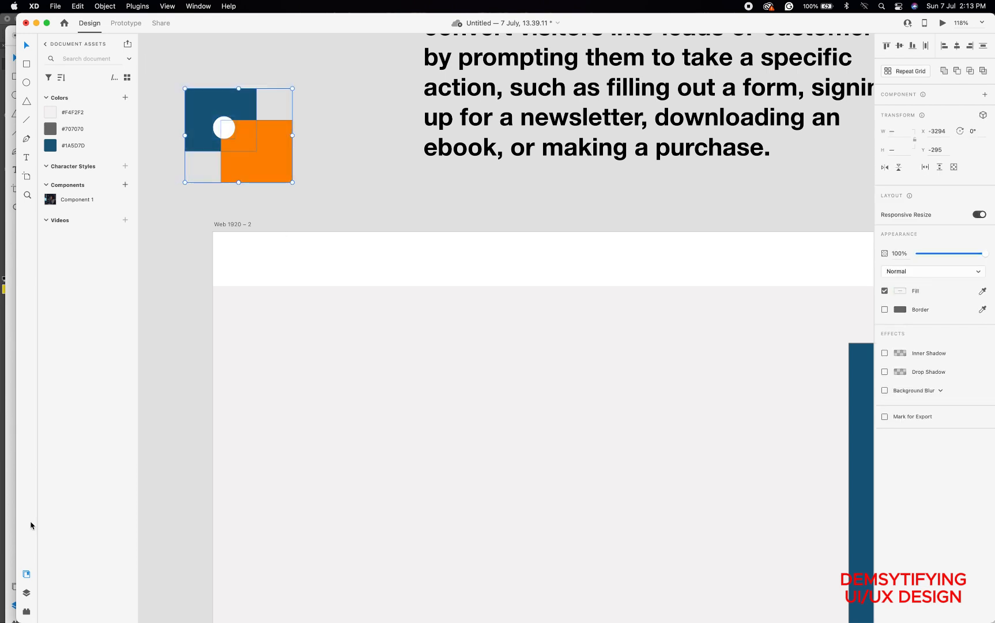
left_click(26, 592)
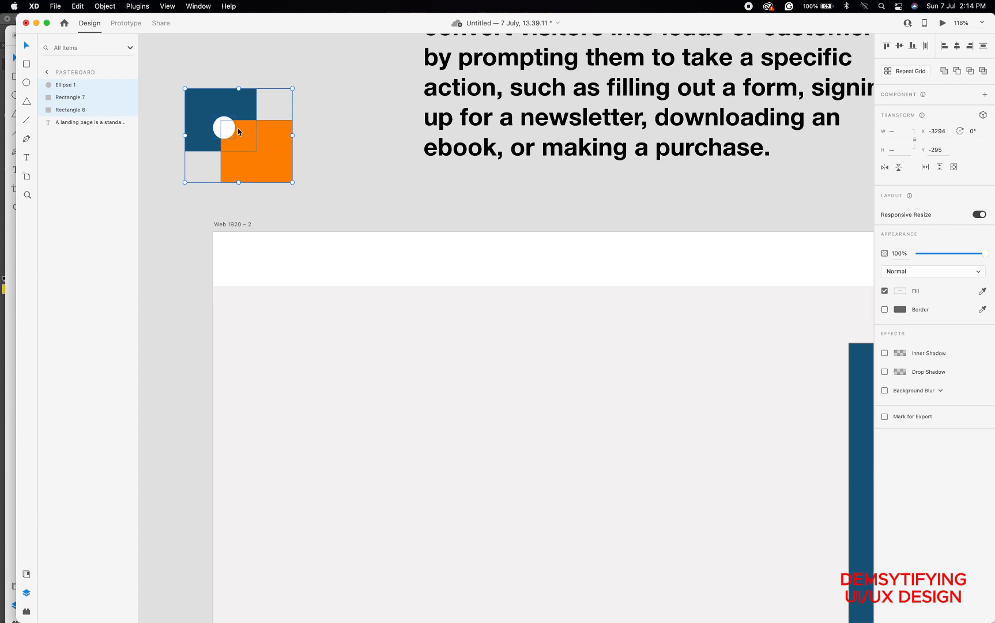
key("super+g")
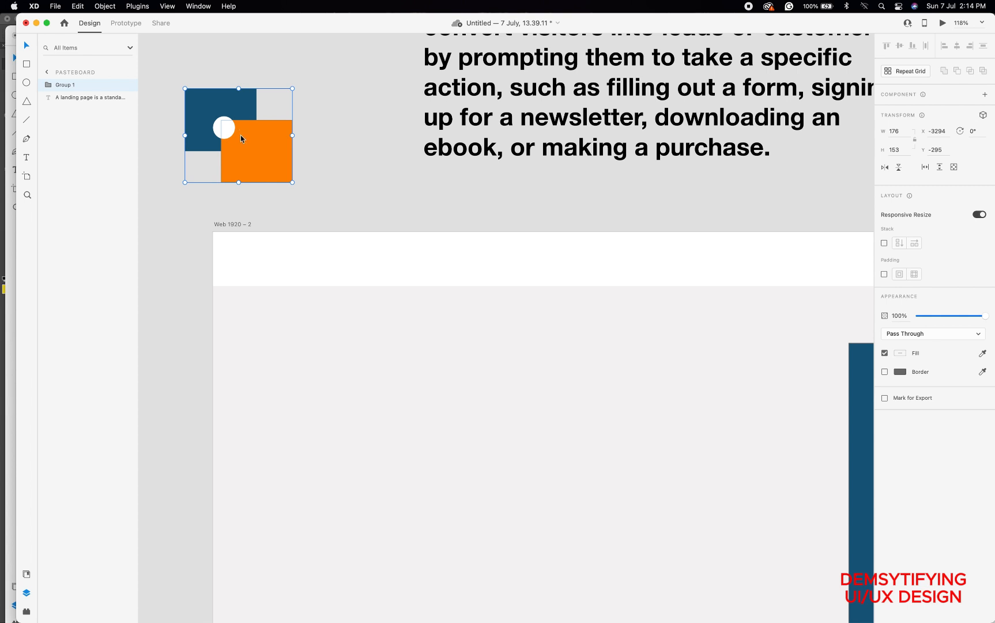
Move the logo group into the white header of Web 1920 – 2 at X 55 and scale it down to 71 × 62
left_click_drag(292, 183, 281, 174)
key("super+z")
left_click_drag(292, 183, 287, 264)
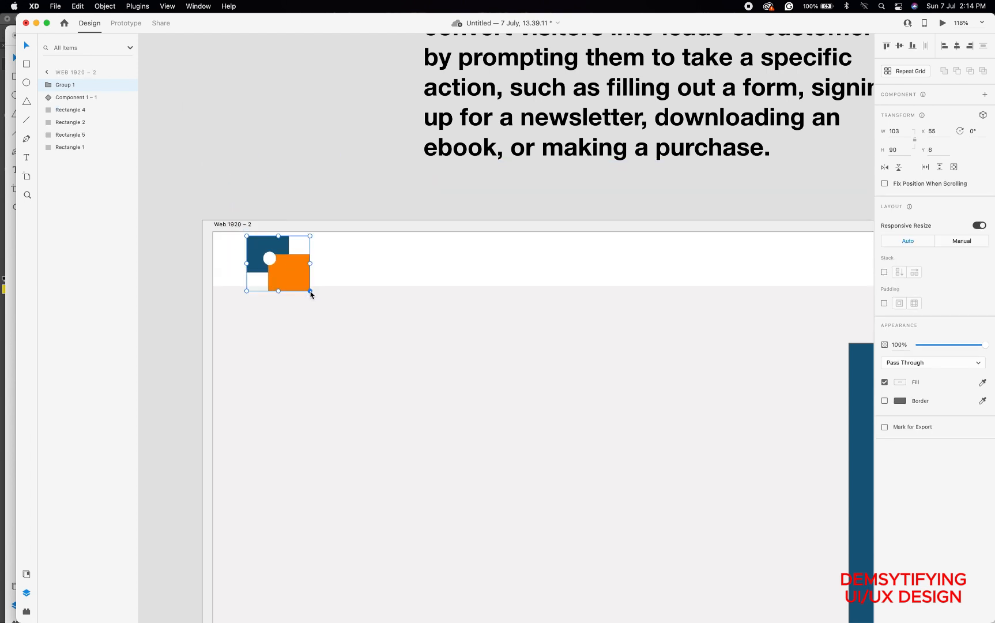
left_click_drag(311, 293, 290, 274)
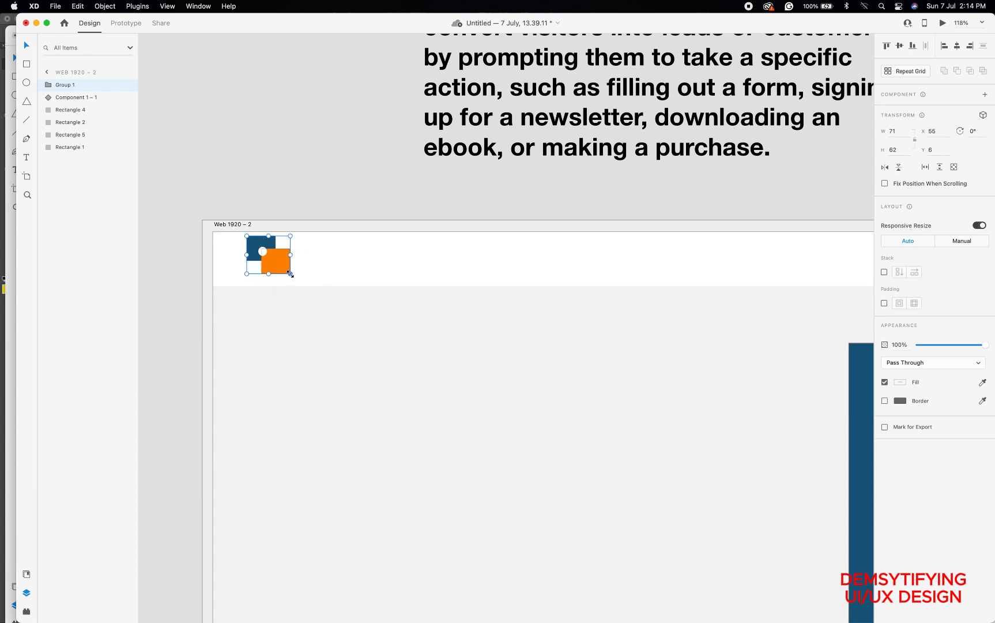
Nudge the logo group vertically within the header to Y 15
key("Down")
key("Down")
key("Down")
key("Down")
key("Down")
key("Down")
key("Down")
key("Down")
key("Down")
key("Down")
key("Down")
key("Down")
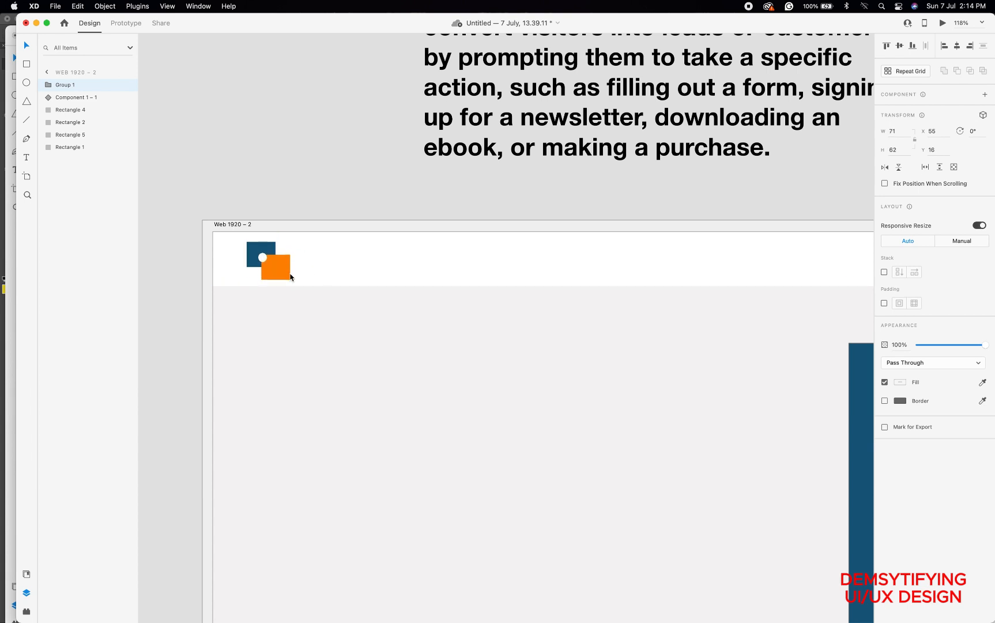
key("Up")
key("Up")
key("Up")
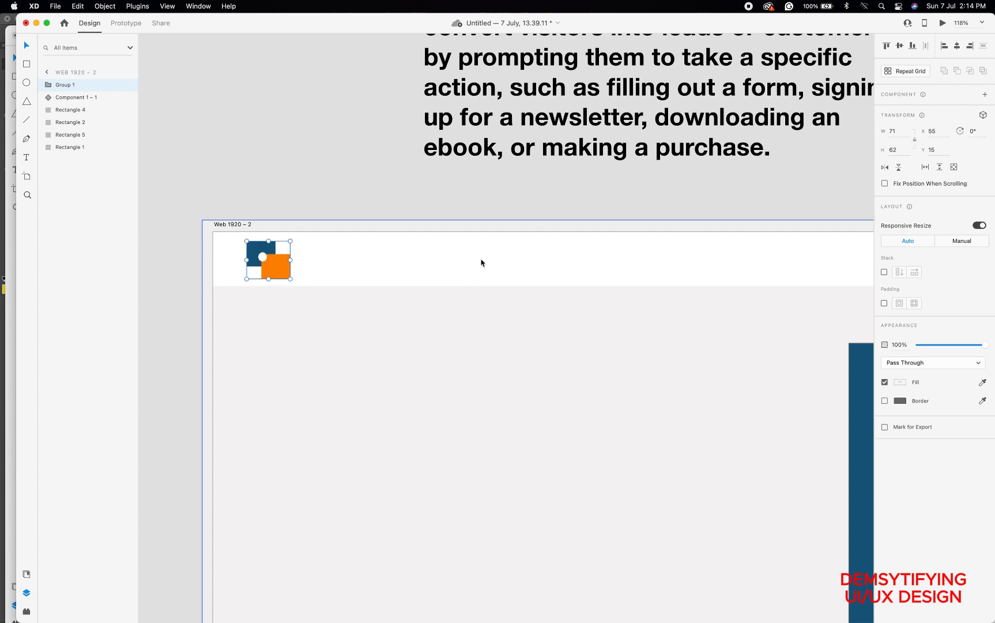
Lower the upper edge of the light grey background rectangle to Y 101, giving it a height of 836 and the header more room
scroll(482, 262, "down", 5)
scroll(482, 263, "down", 10)
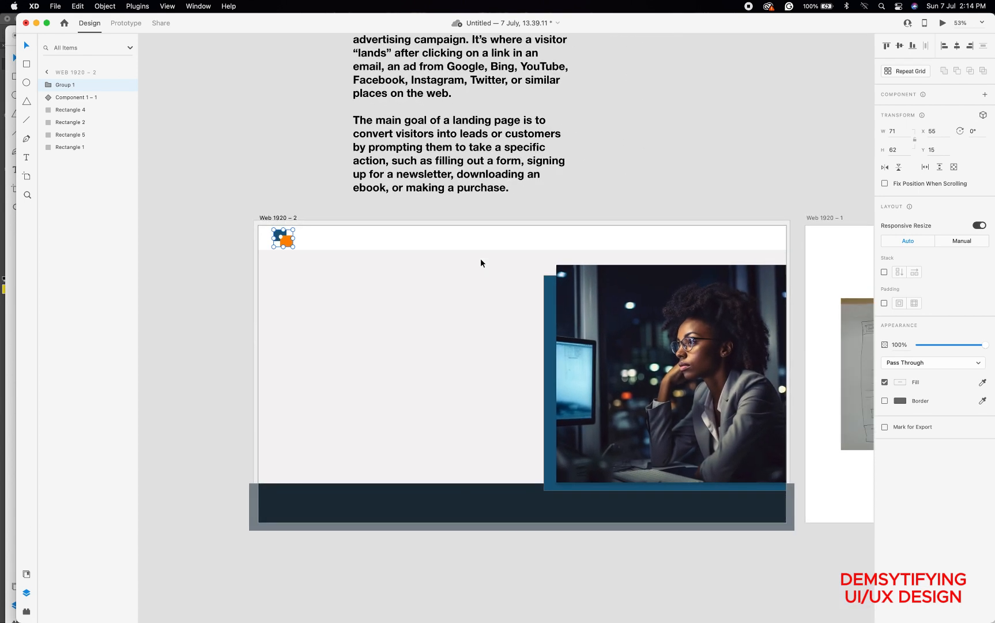
scroll(803, 333, "down", 3)
scroll(802, 334, "right", 3)
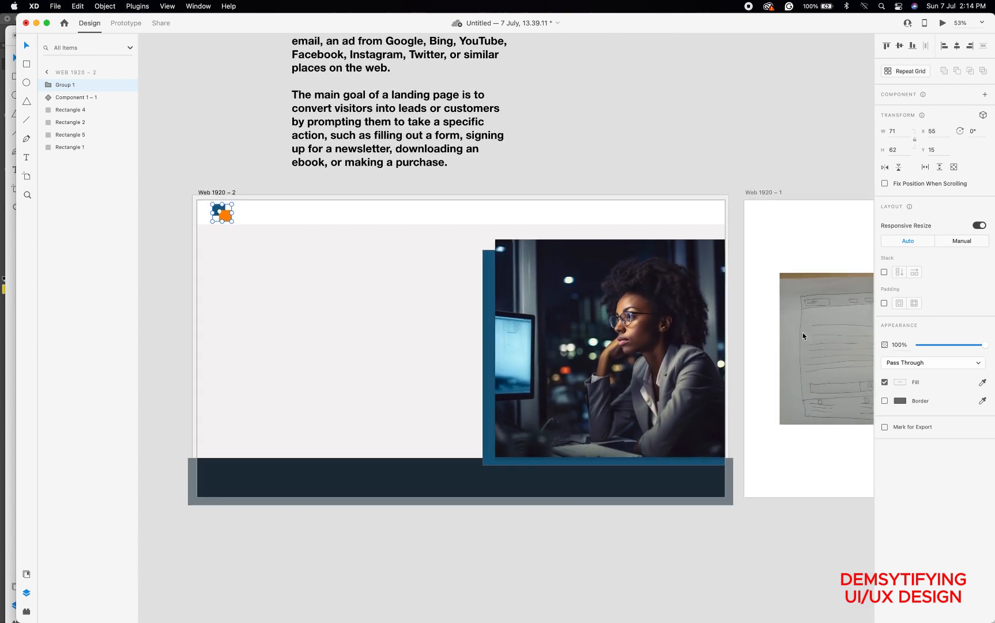
scroll(803, 332, "left", 2)
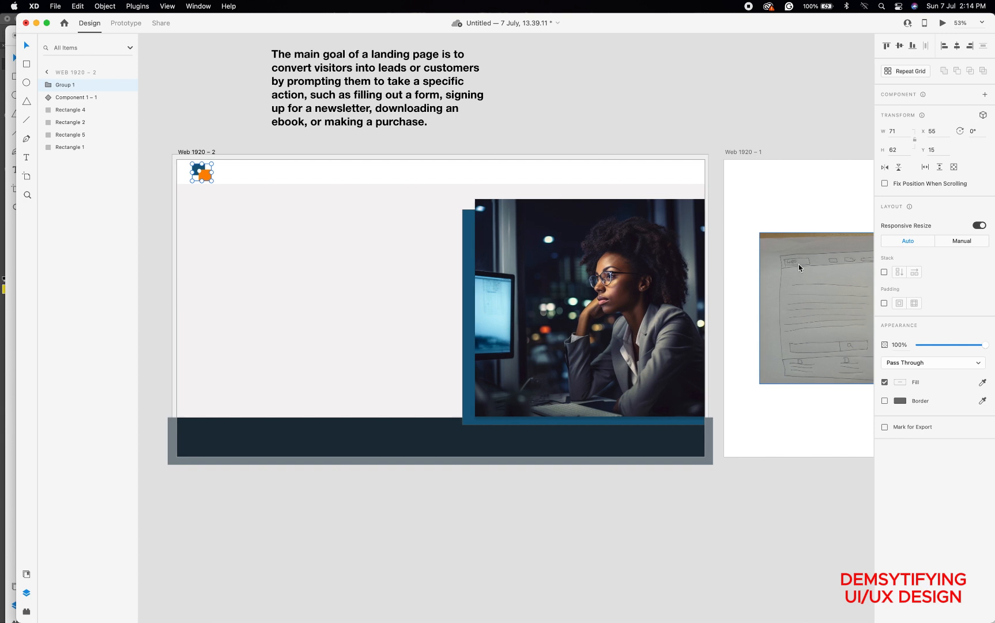
left_click(222, 113)
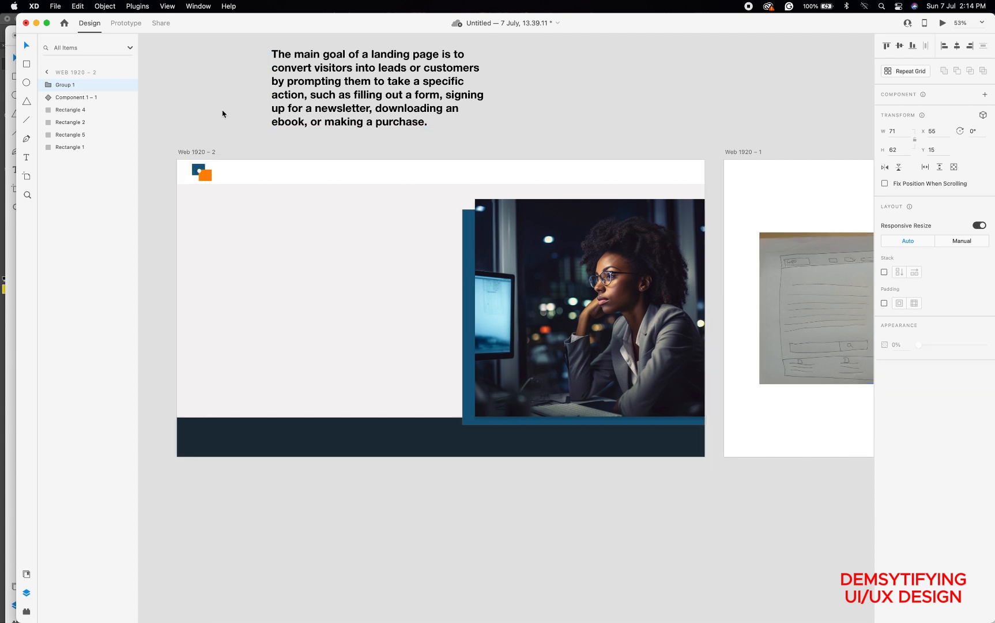
left_click(254, 202)
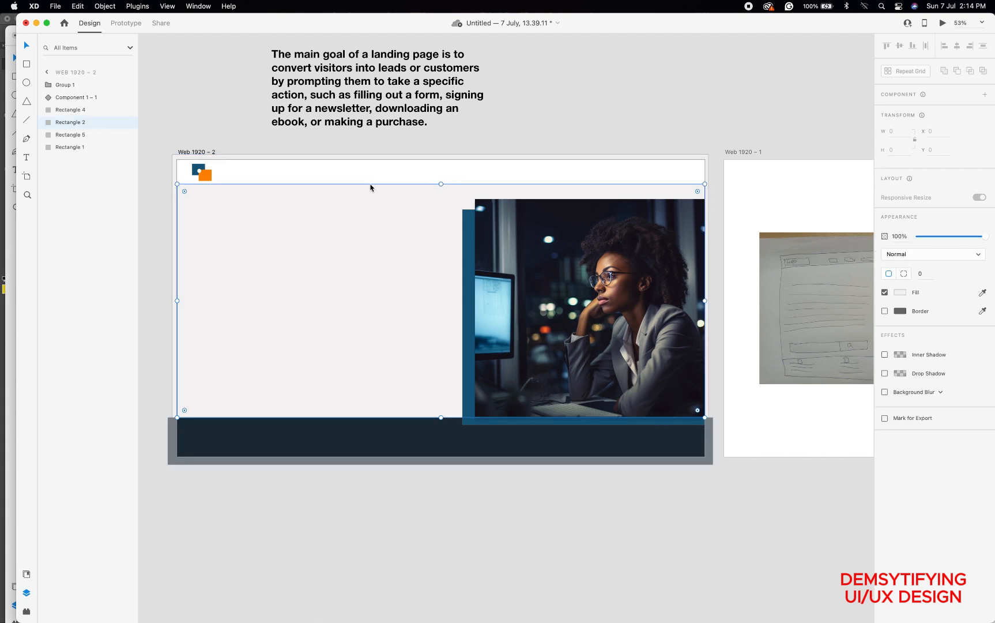
left_click_drag(440, 182, 440, 184)
key("super+z")
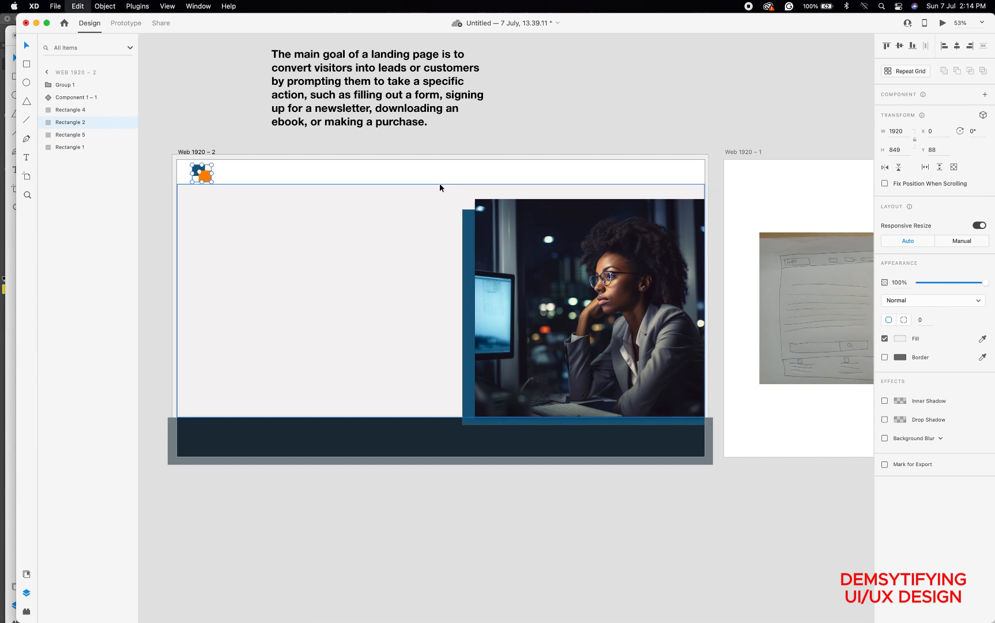
left_click(446, 193)
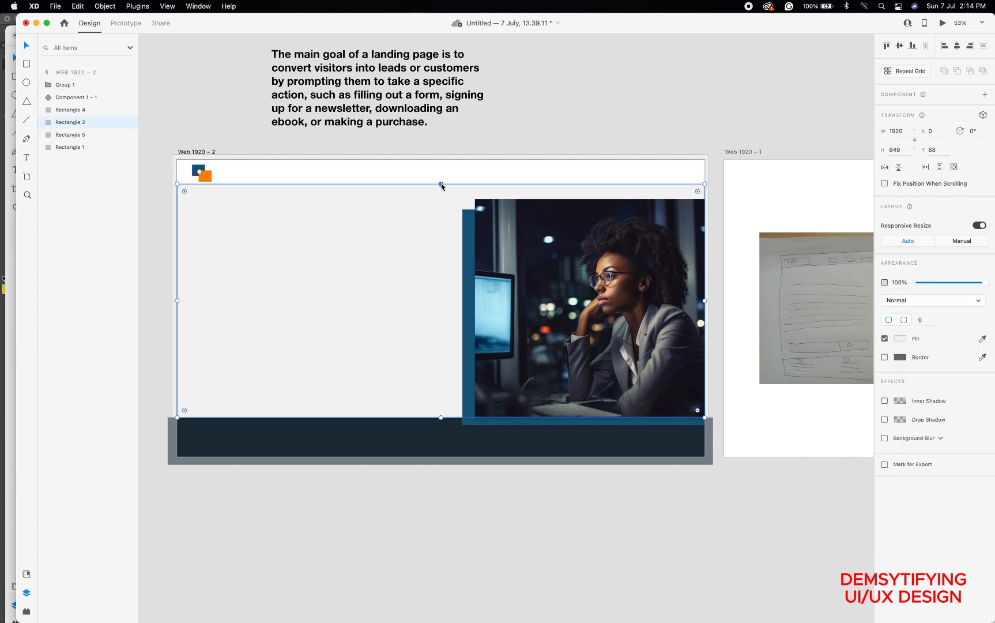
left_click_drag(441, 185, 441, 187)
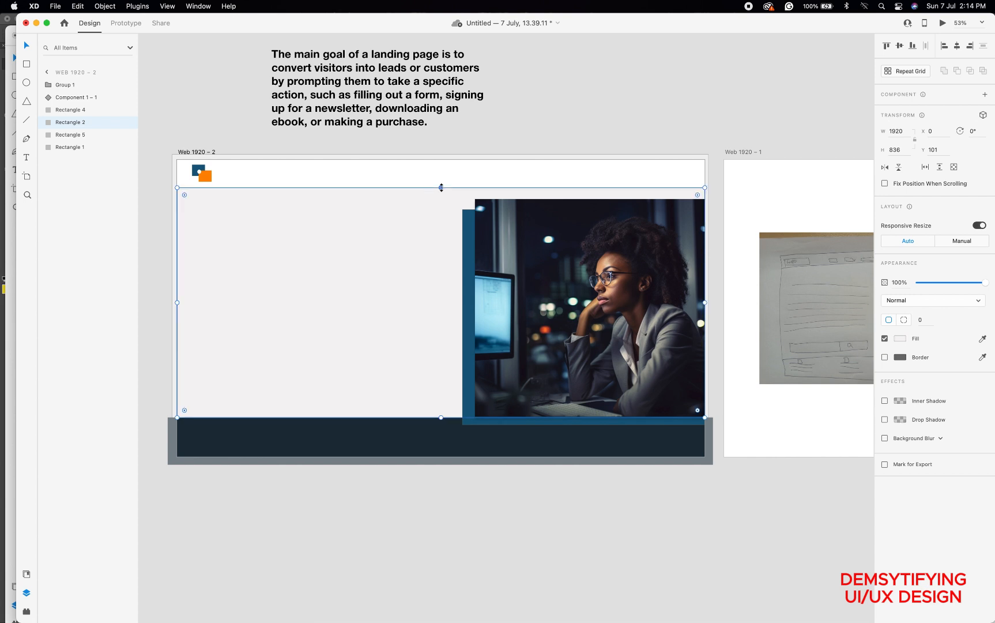
left_click(232, 105)
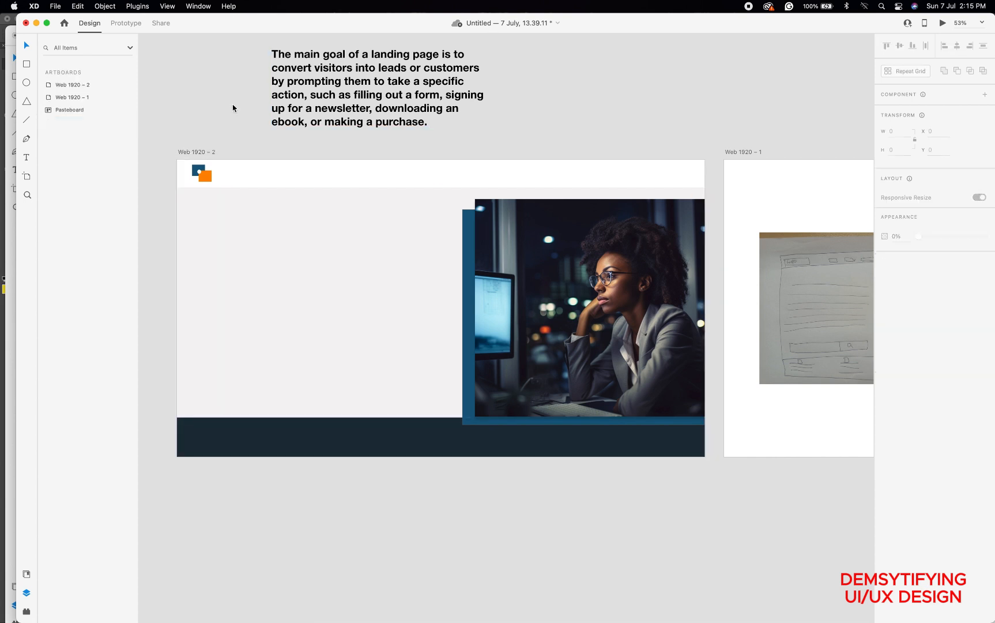
scroll(434, 270, "left", 2)
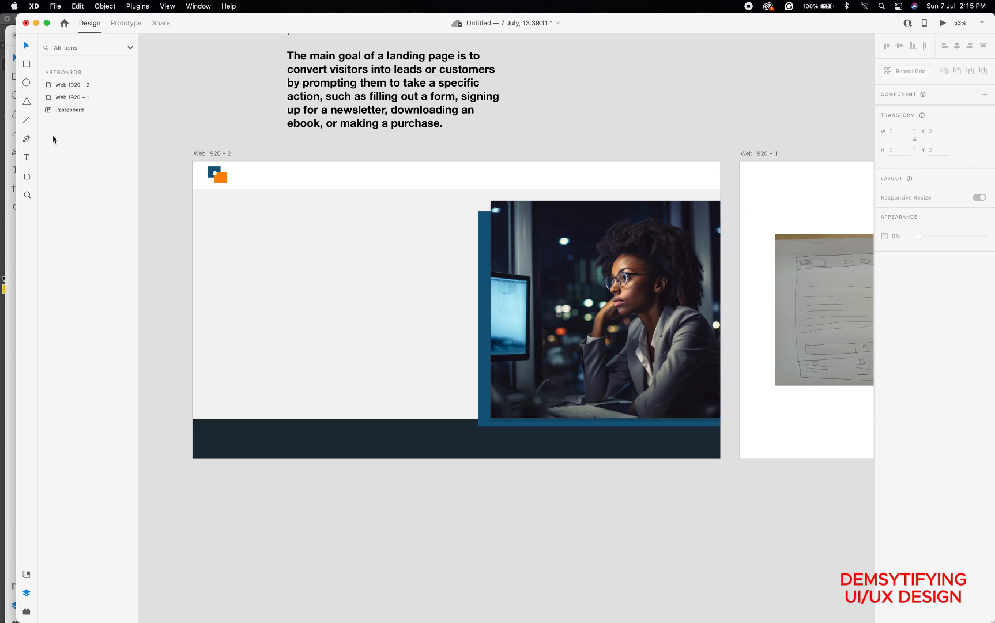
Add the two-line text "DEMYSTIFYING" / "UI/UX DESIGN" in the white header beside the logo
left_click(26, 158)
left_click(236, 174)
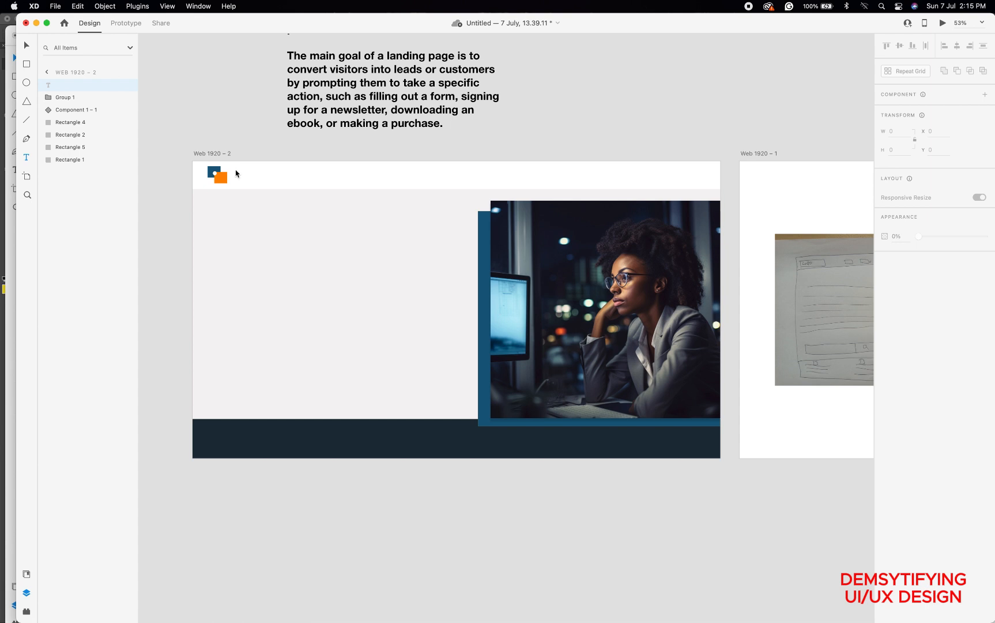
type("DE")
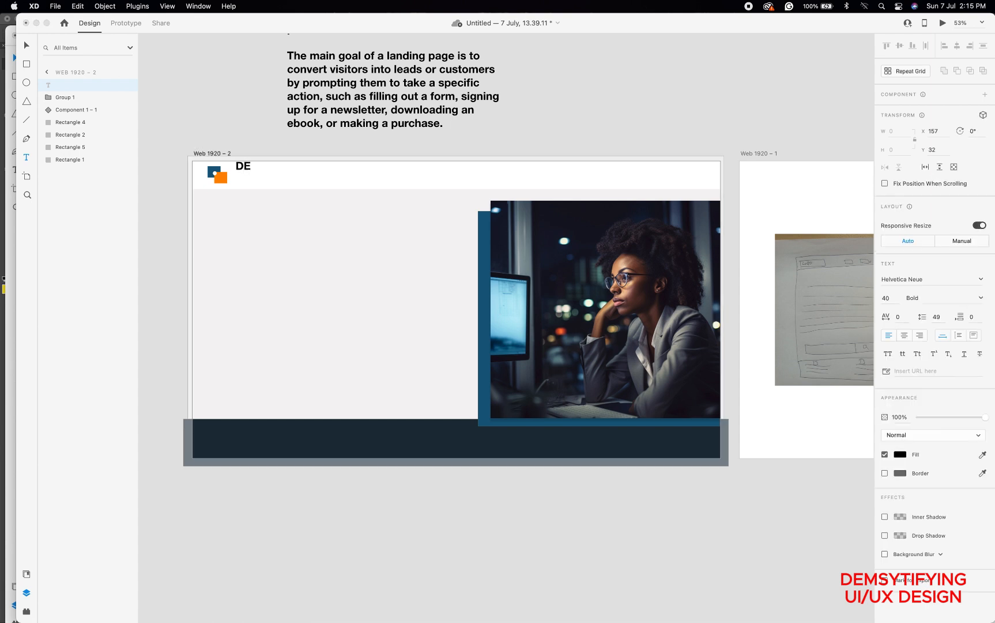
type("MYSTIFYING")
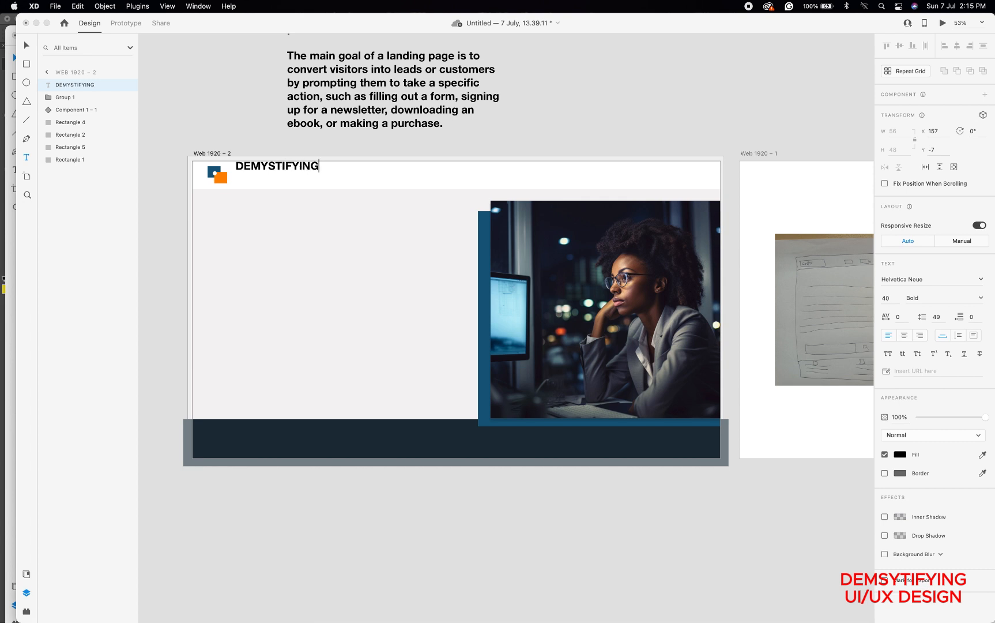
key("Return")
type("UI/UX DESIGN")
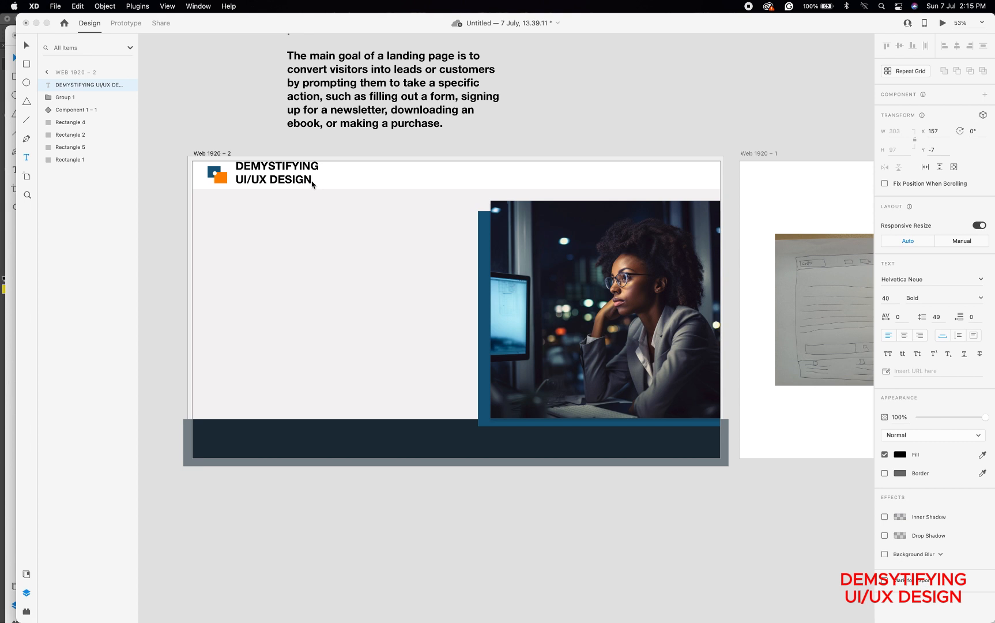
Set the font size of the whole header text to 20
left_click_drag(312, 183, 238, 167)
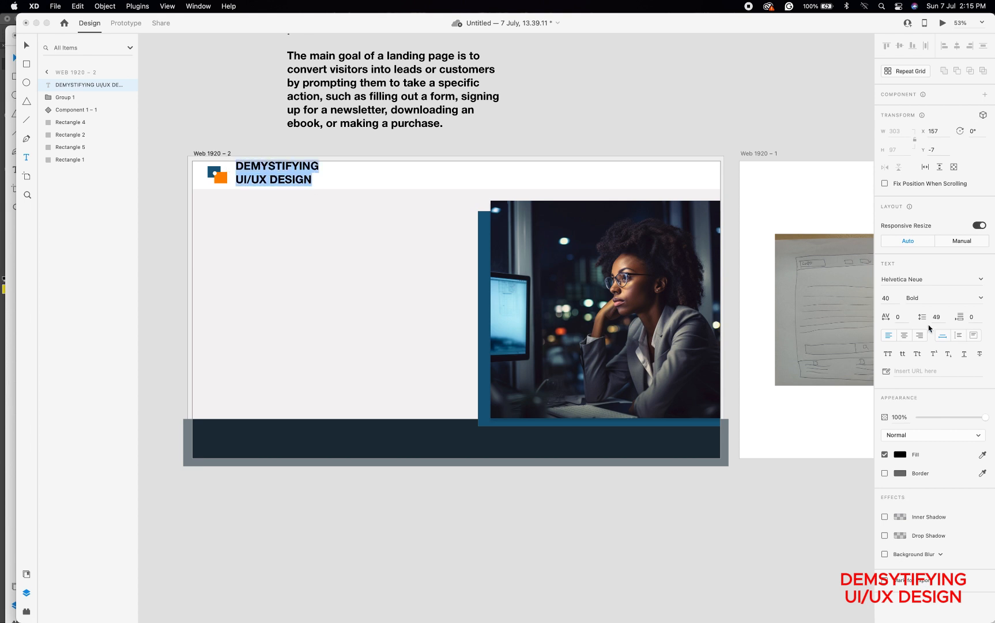
left_click(887, 298)
type("2")
key("Return")
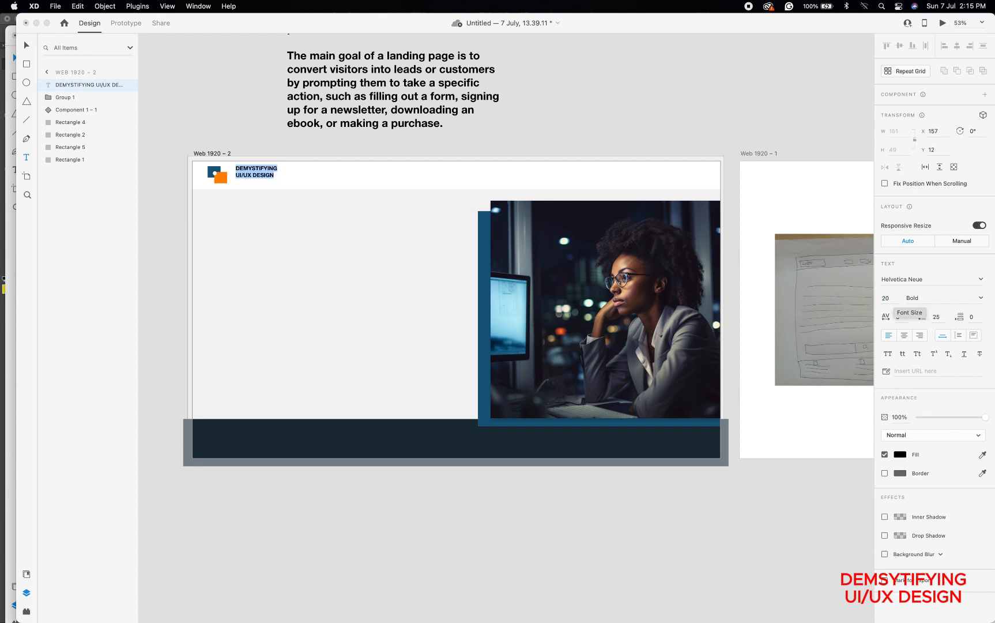
Move the DEMYSTIFYING UI/UX DESIGN text closer to the logo, to X 147 and Y 31, and deselect it
left_click(27, 45)
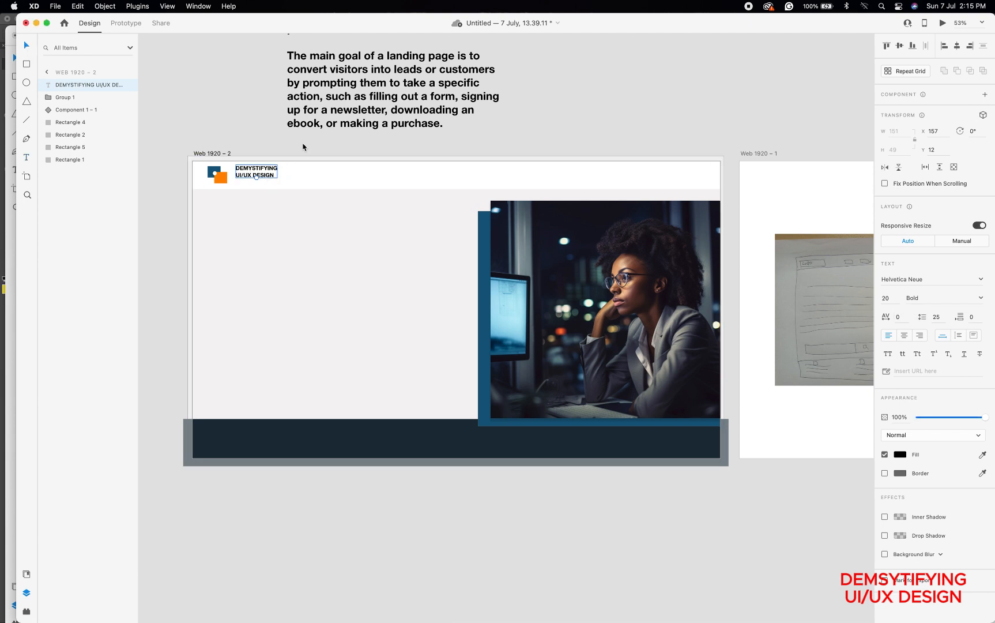
left_click(256, 171)
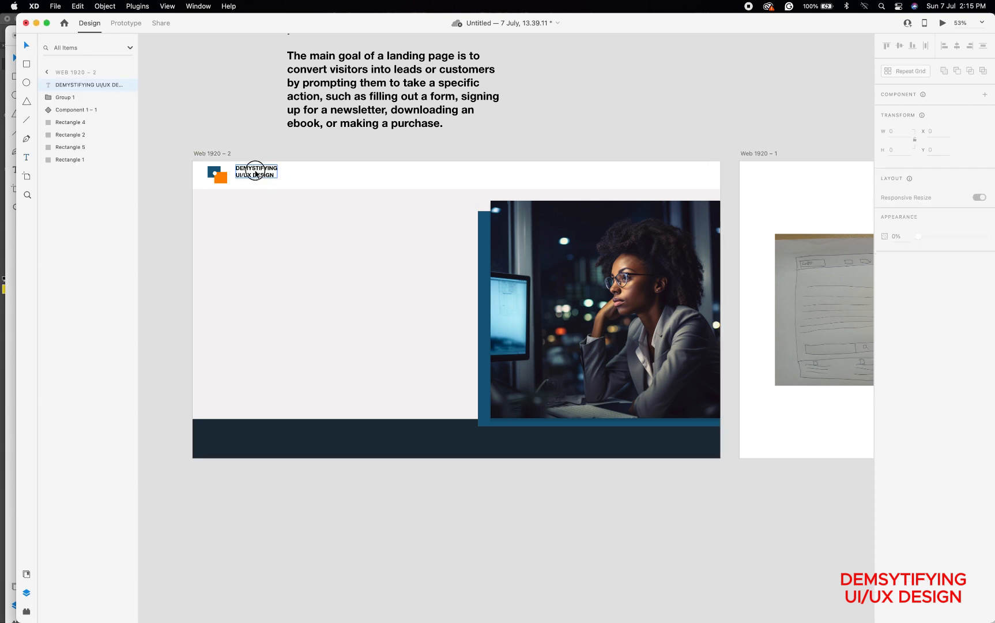
double_click(253, 178)
left_click_drag(253, 178, 254, 175)
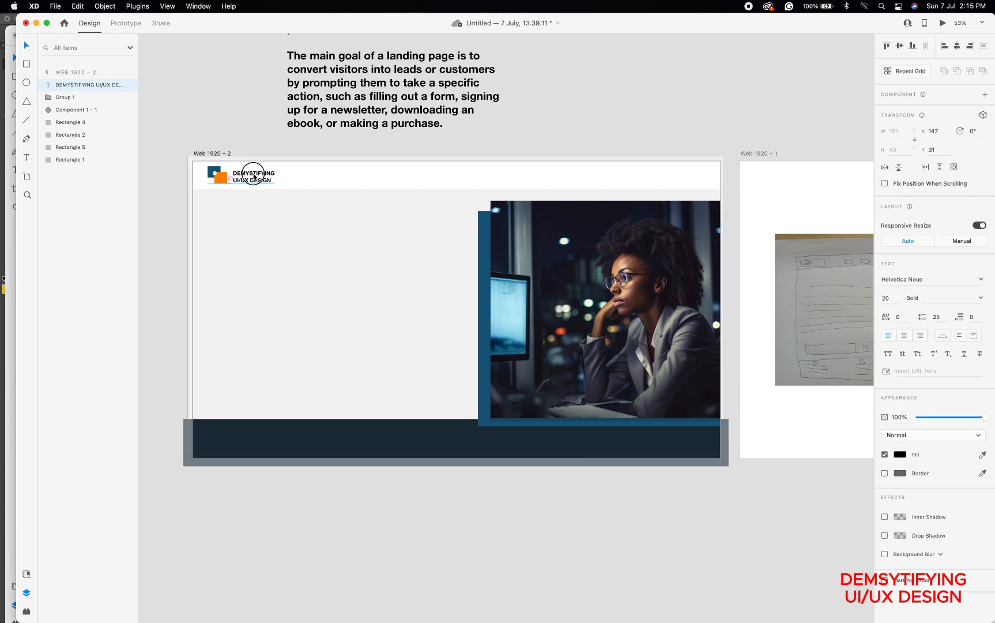
left_click(256, 94)
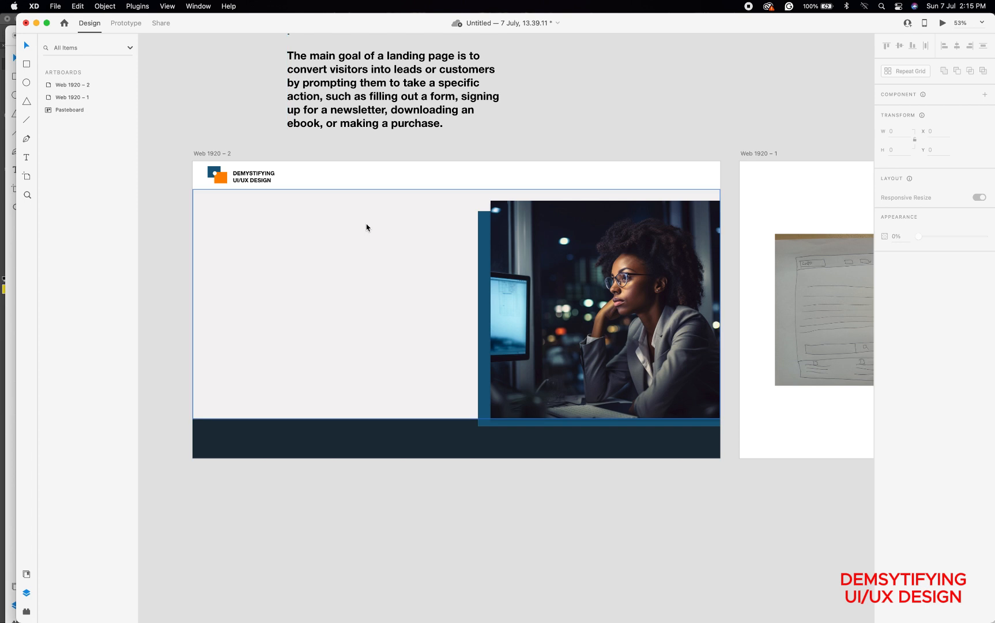
Select the logo group in the header and rename its layer LOGO
left_click(222, 178)
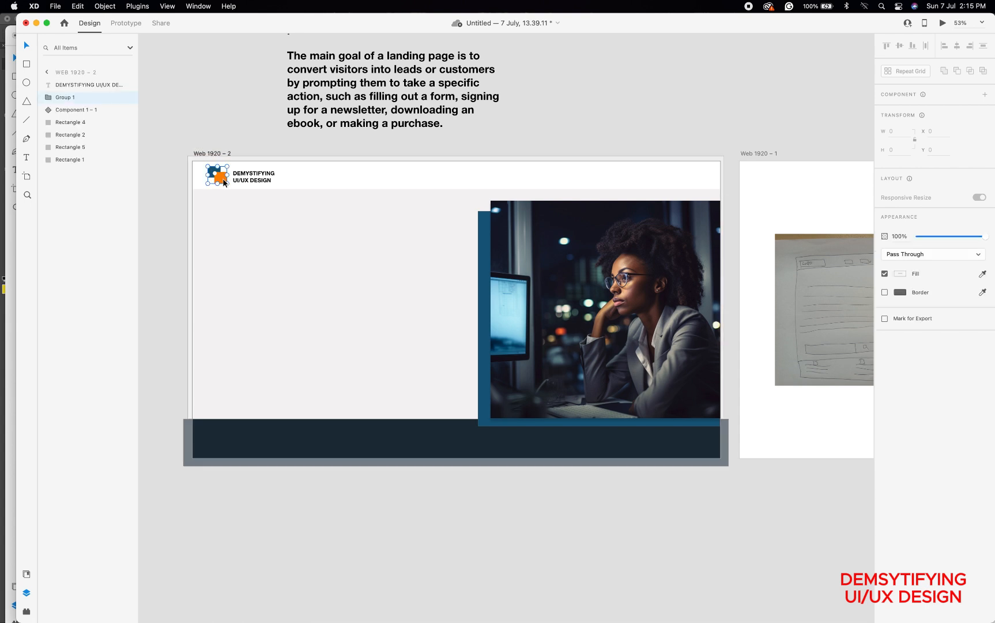
left_click(25, 575)
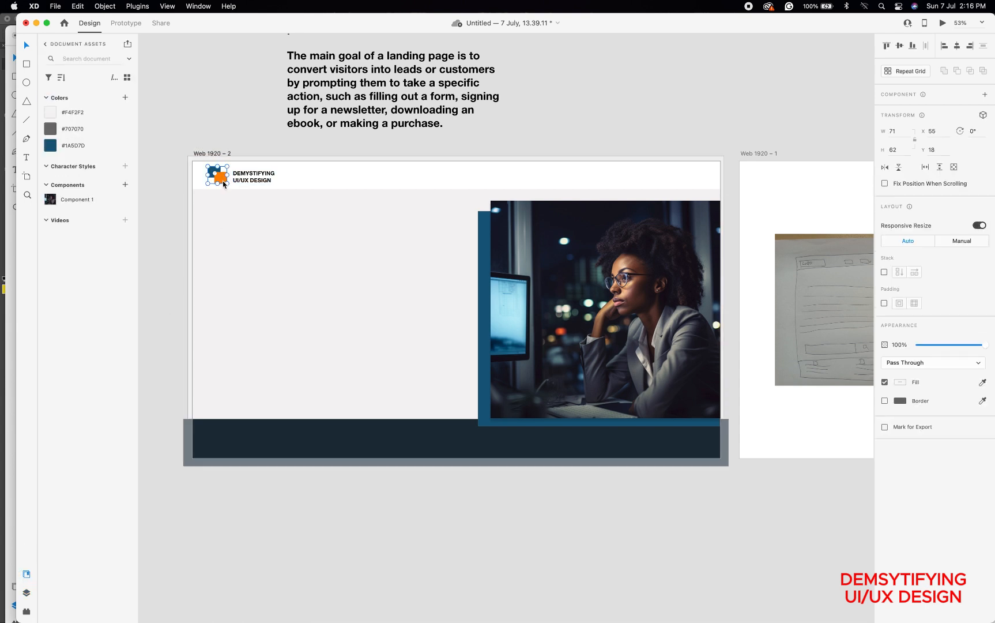
left_click(26, 592)
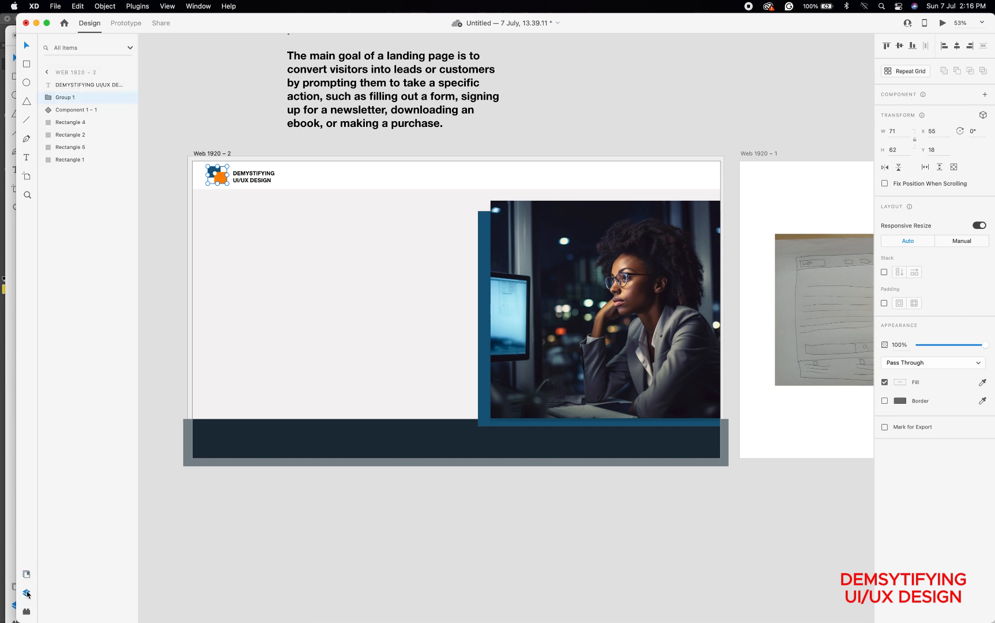
double_click(67, 99)
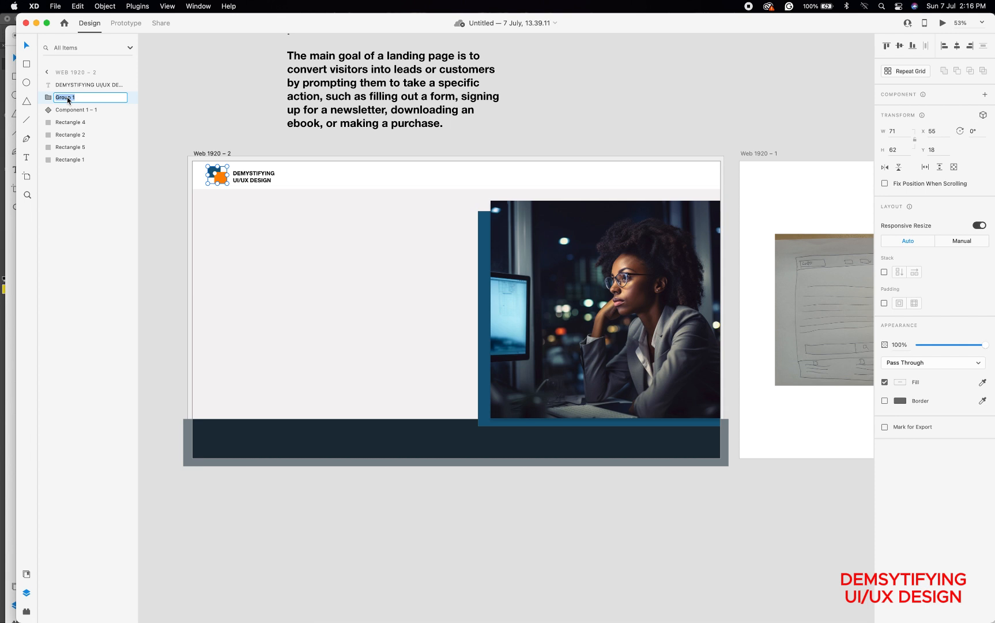
type("GO")
key("Return")
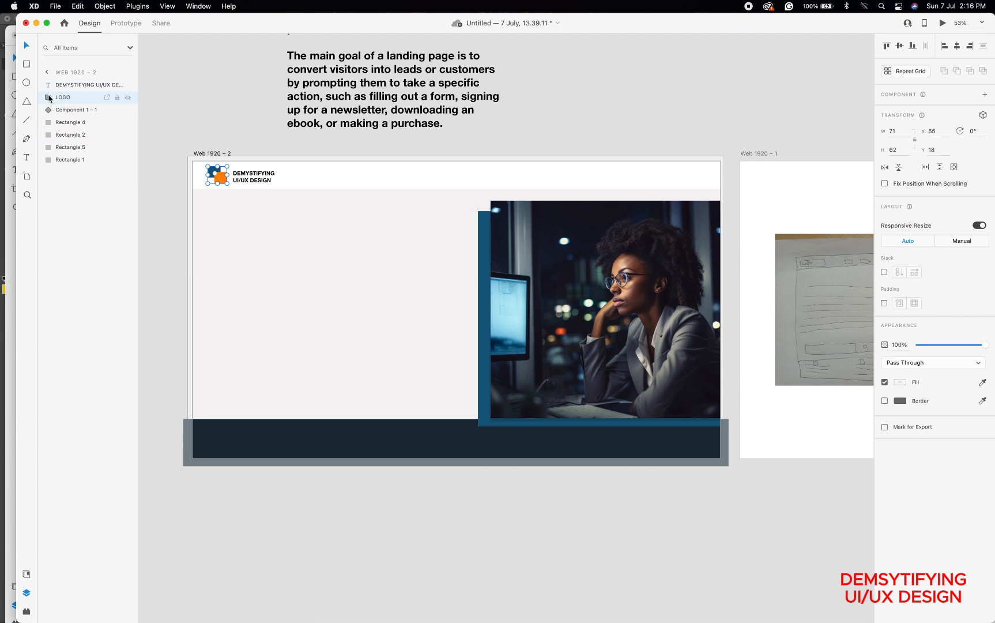
Save the fill of the orange rectangle inside LOGO, #FF8900, and the header text's black, #000000, as document colors
left_click(49, 98)
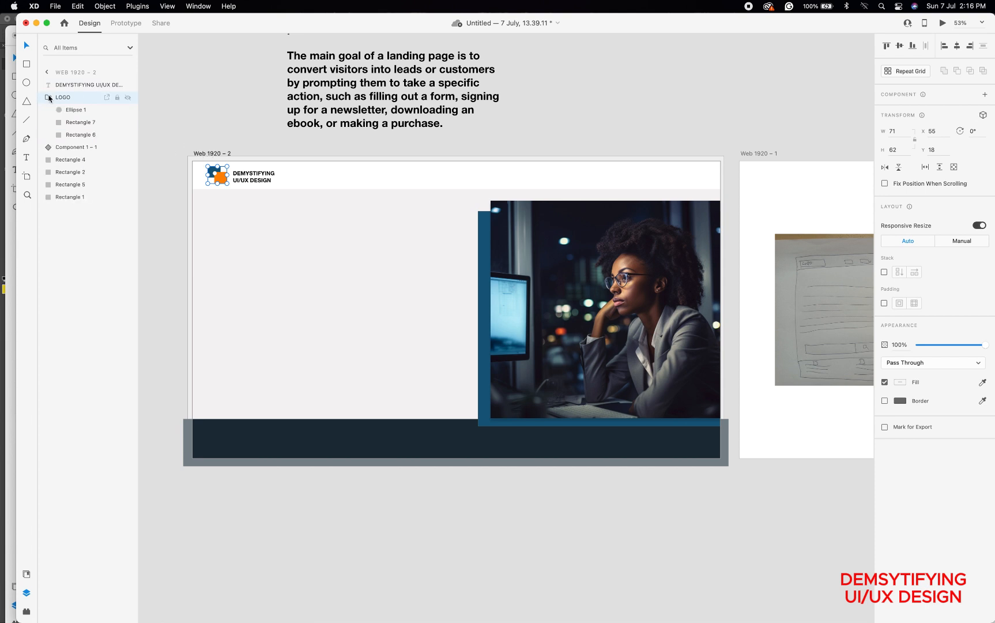
left_click(76, 135)
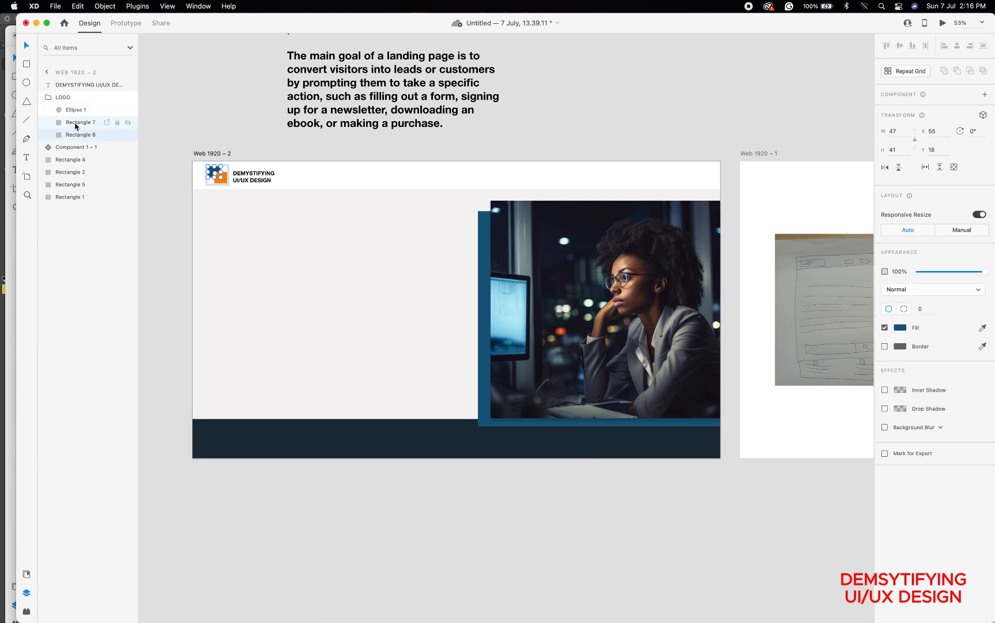
left_click(75, 124)
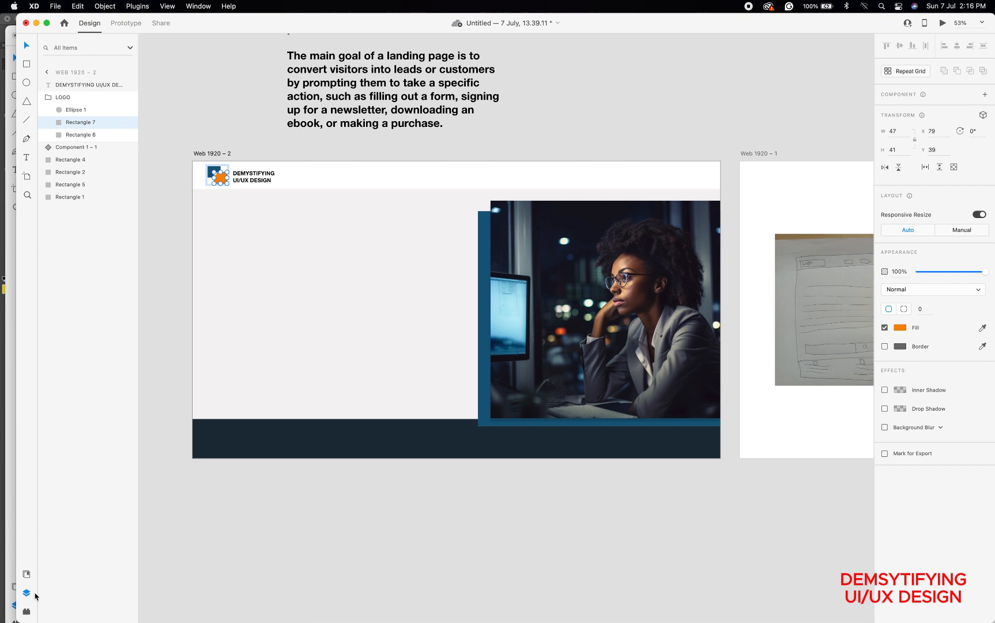
left_click(27, 574)
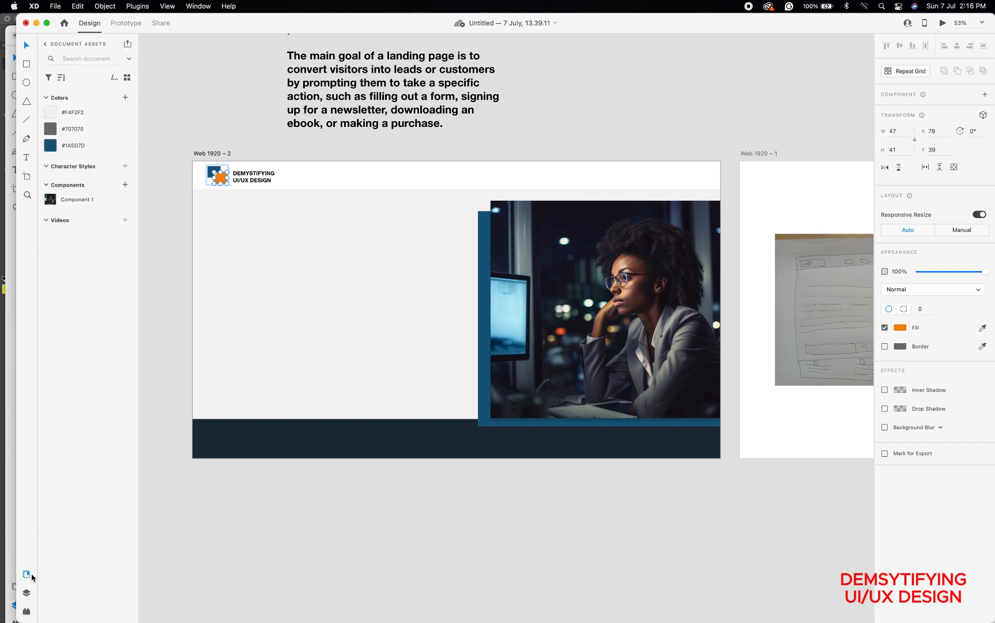
left_click(125, 98)
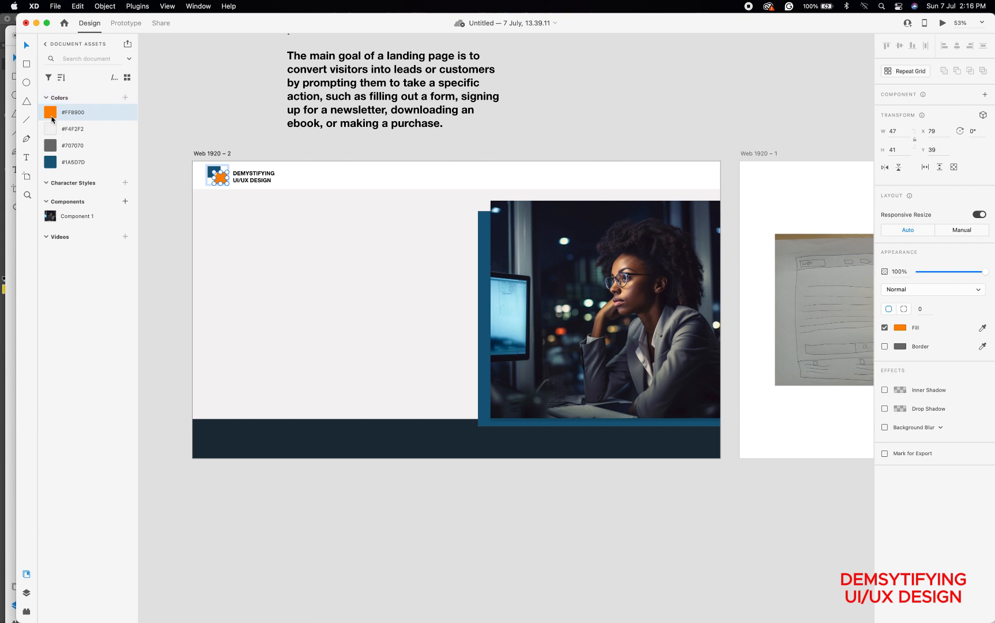
left_click(260, 179)
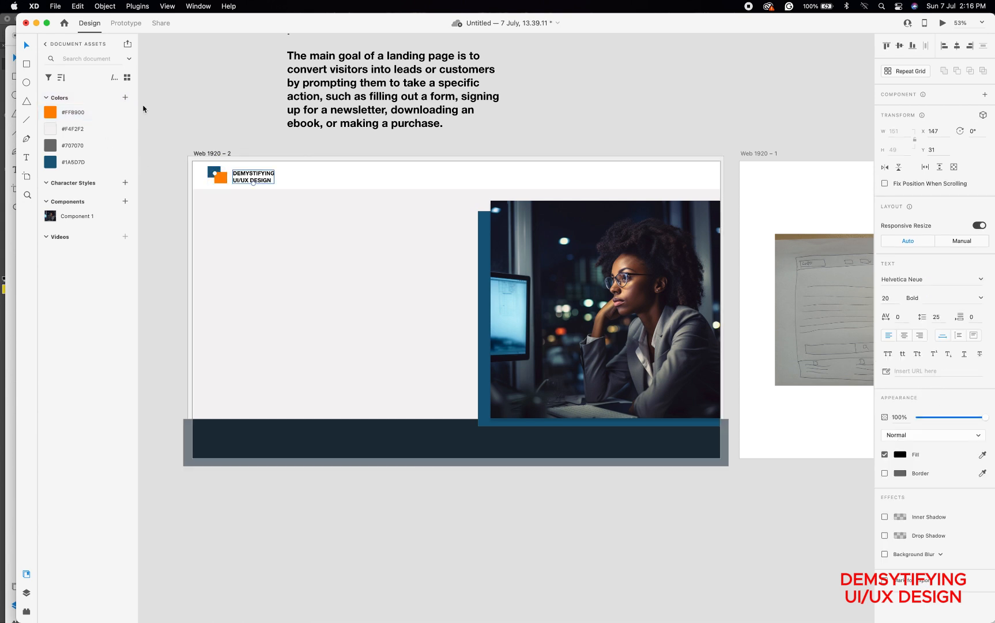
left_click(126, 98)
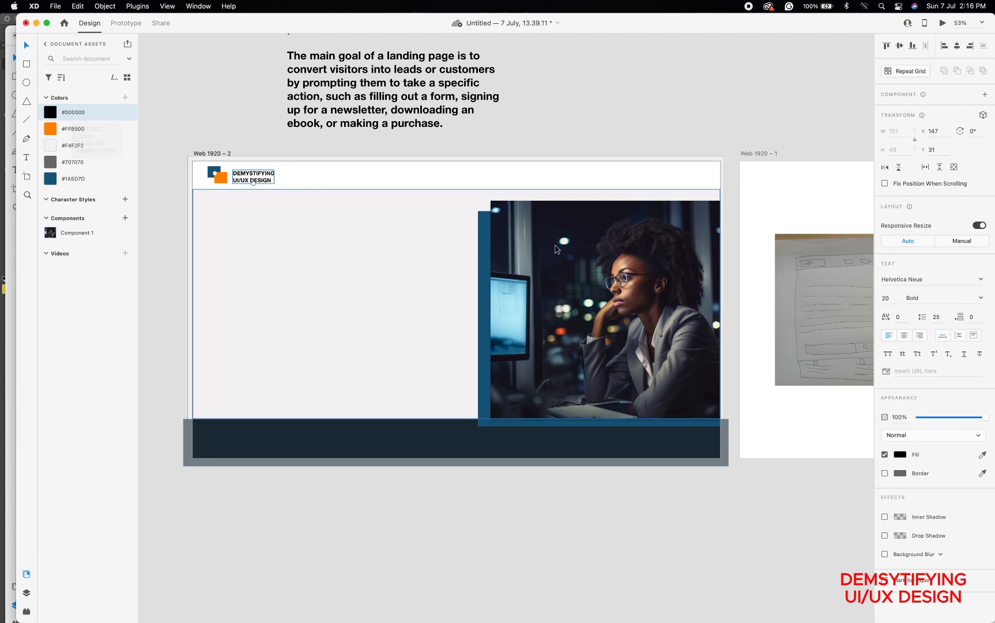
Examine the header layout in the hand-drawn sketch on Web 1920 – 1 and compare it with Web 1920 – 2
scroll(850, 304, "down", 5)
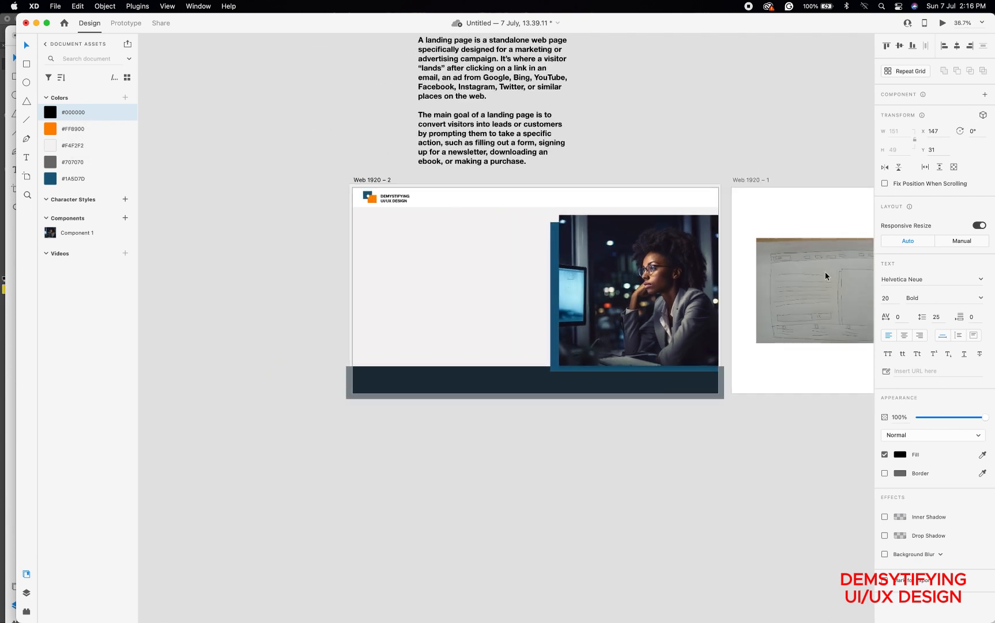
scroll(825, 275, "up", 5)
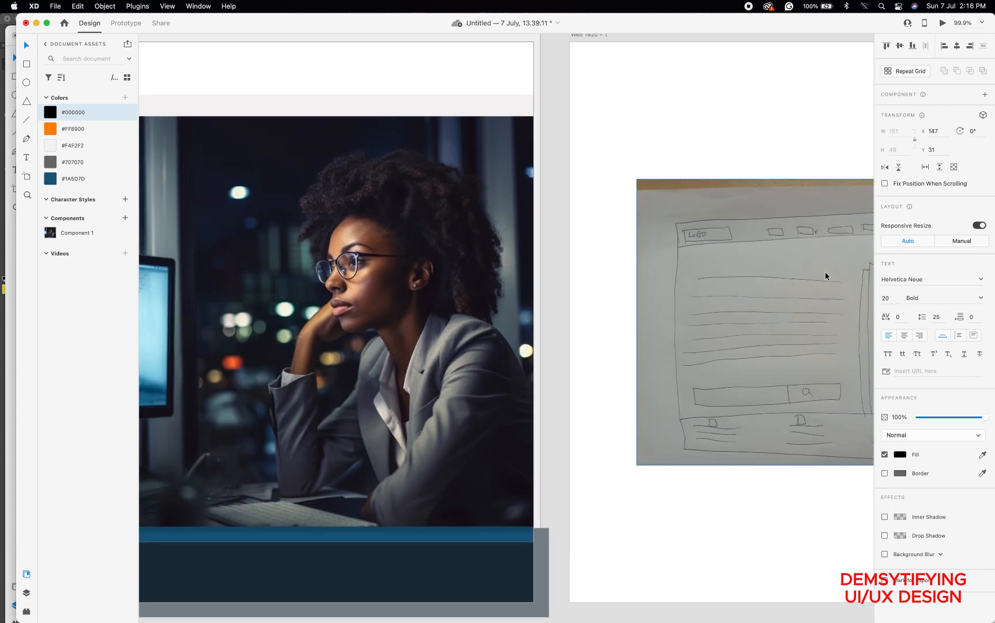
scroll(824, 272, "right", 5)
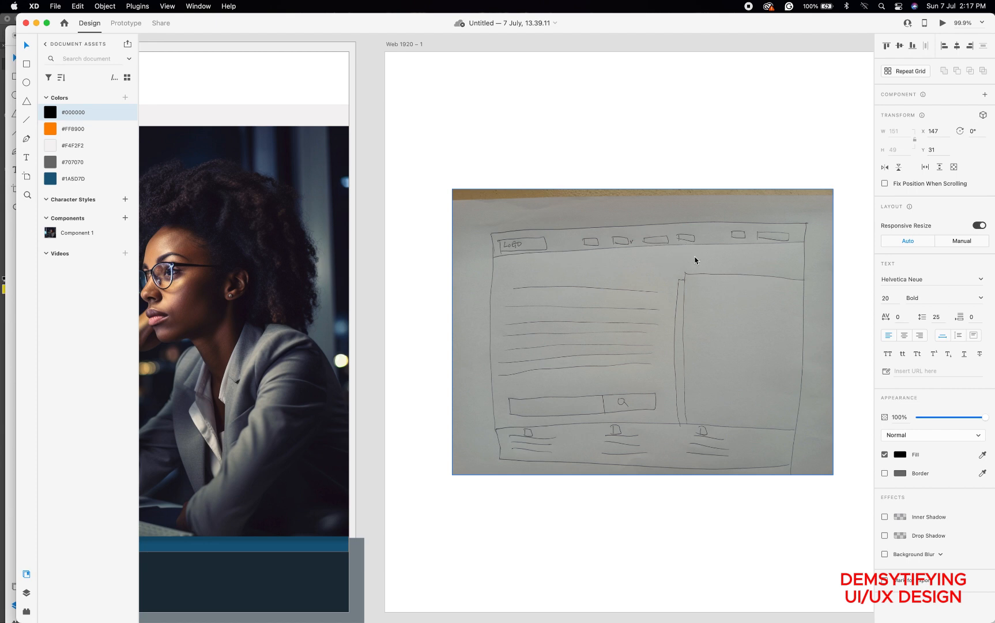
scroll(400, 236, "left", 5)
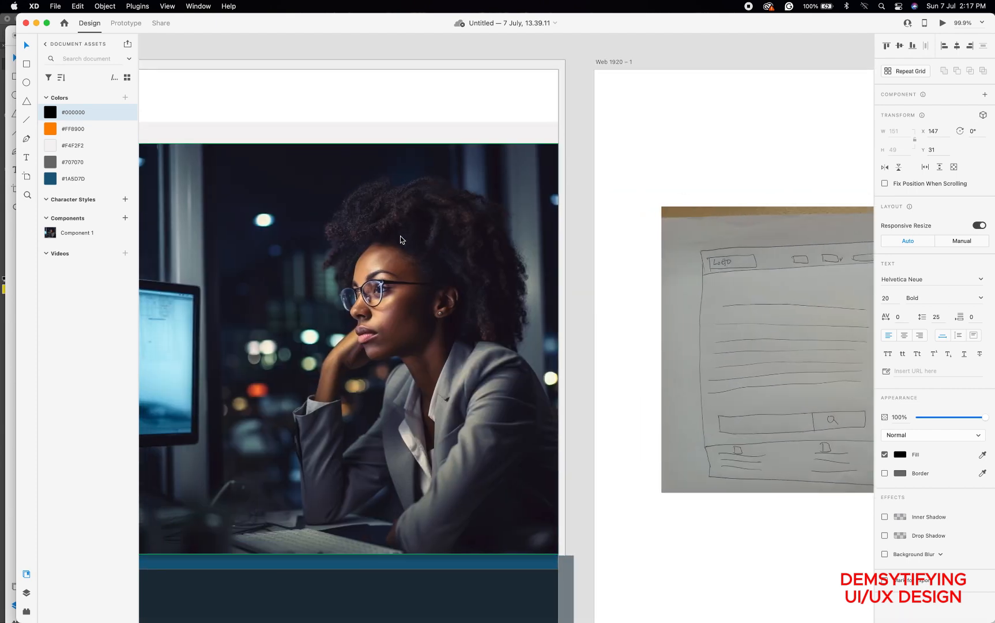
scroll(400, 236, "down", 5)
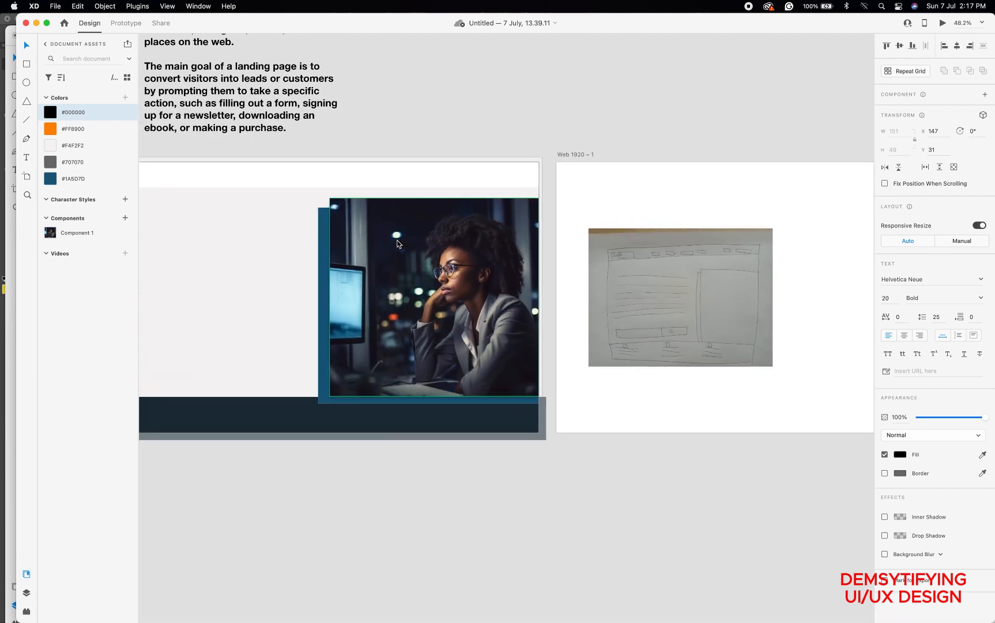
scroll(397, 242, "left", 4)
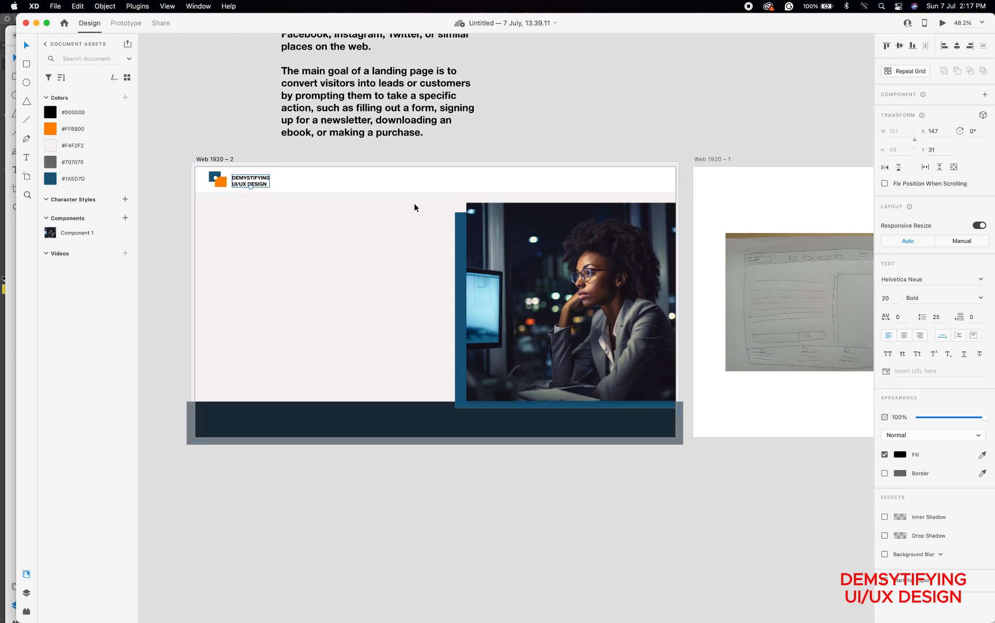
Try the Proxima Nova font on the DEMYSTIFYING UI/UX DESIGN header text and undo the font change
double_click(265, 184)
triple_click(264, 183)
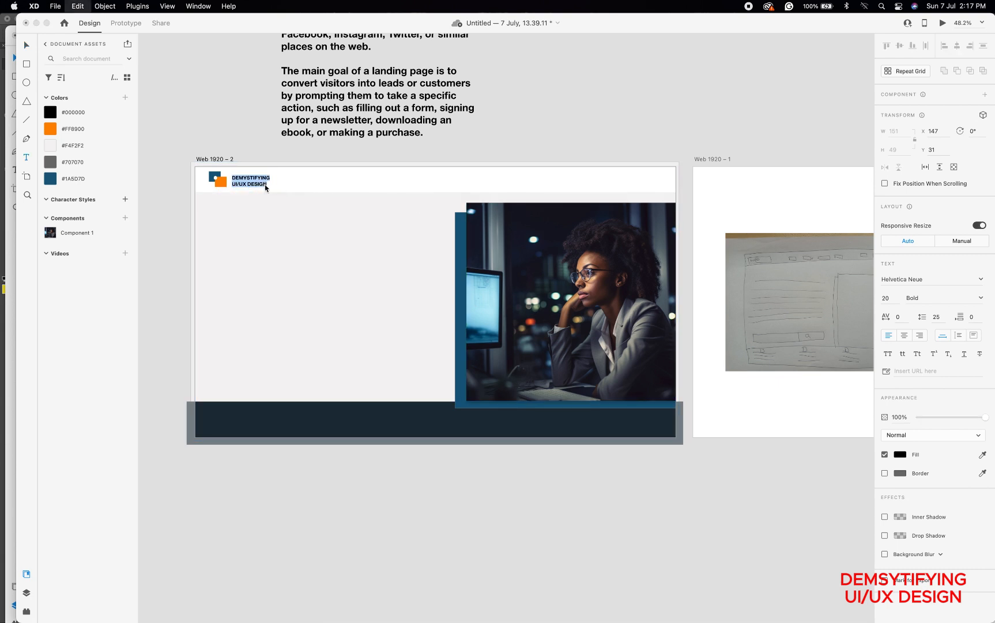
left_click(945, 284)
type("Proxima Nova")
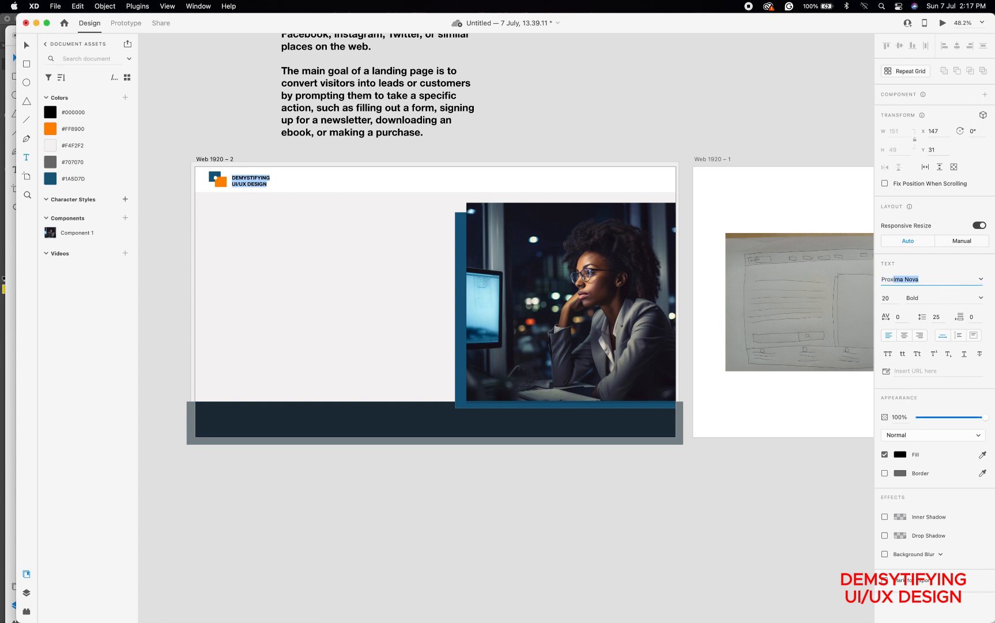
key("Return")
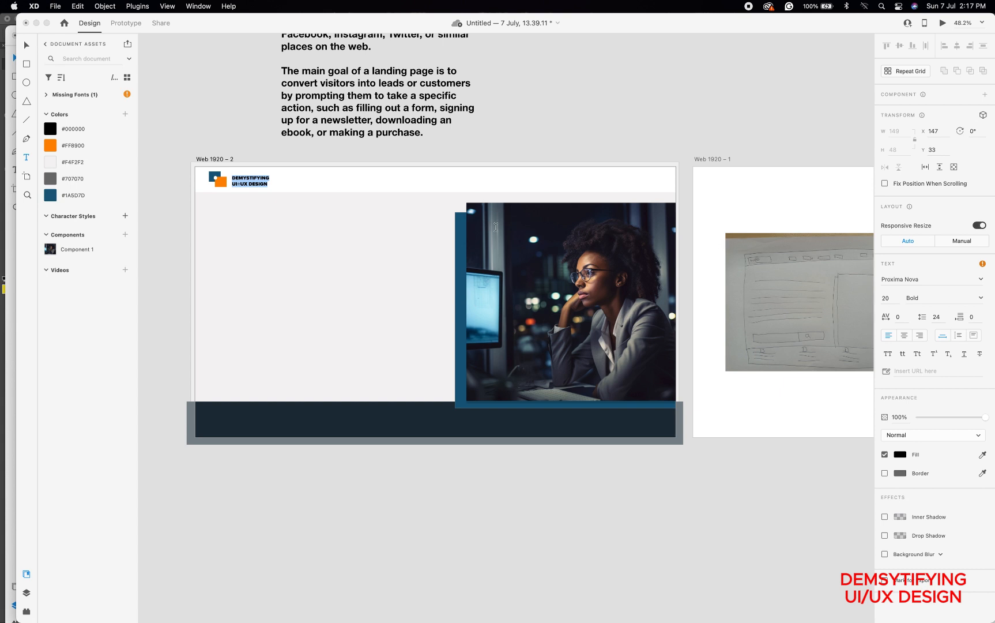
left_click(327, 181)
left_click(326, 182)
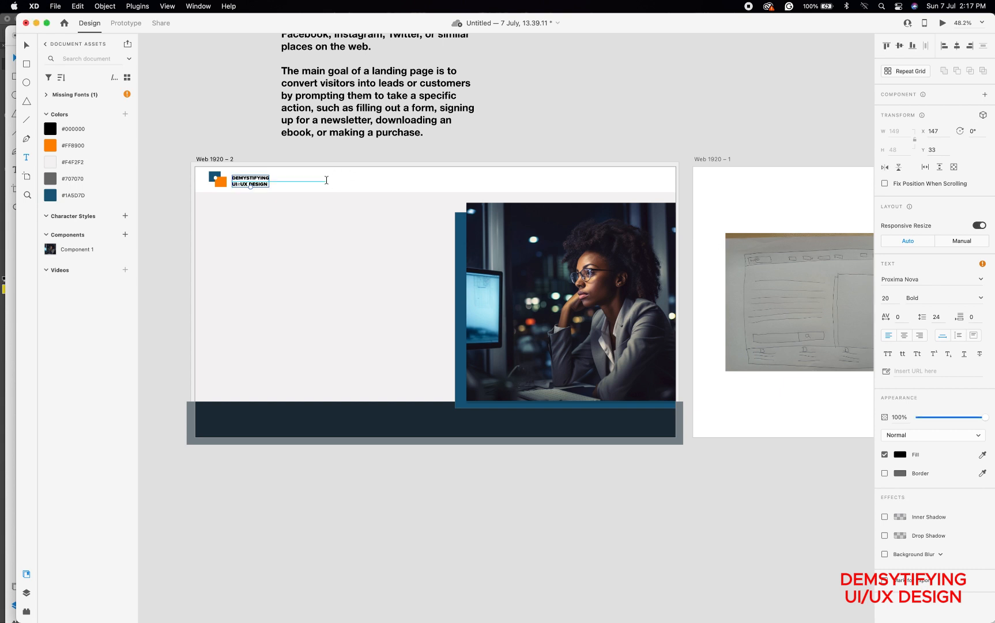
key("super+z")
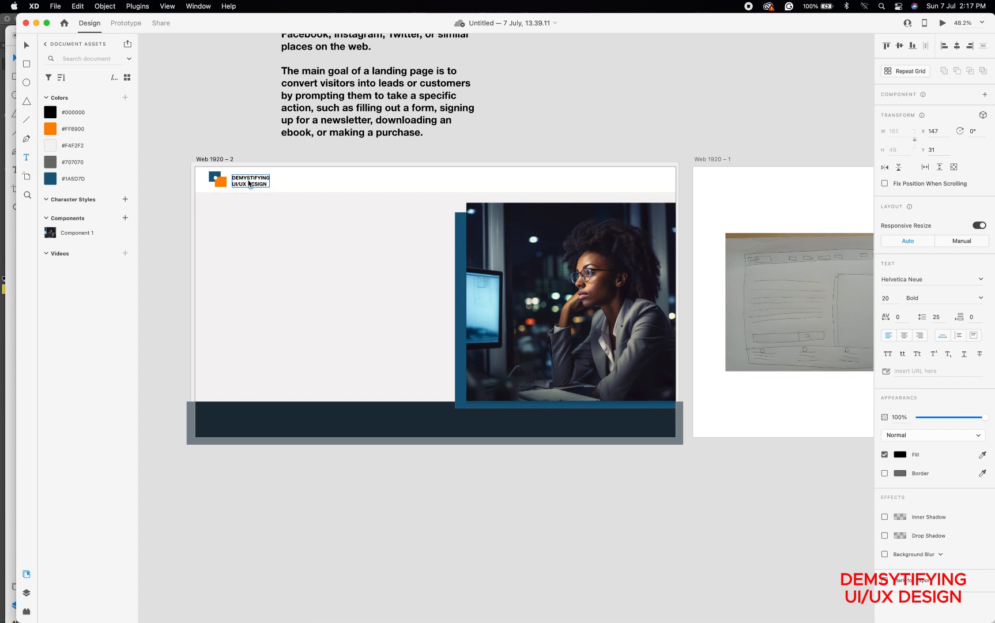
Save the DEMYSTIFYING UI/UX DESIGN header text's formatting, Helvetica Neue Bold 20 pt, as a character style
left_click(125, 200)
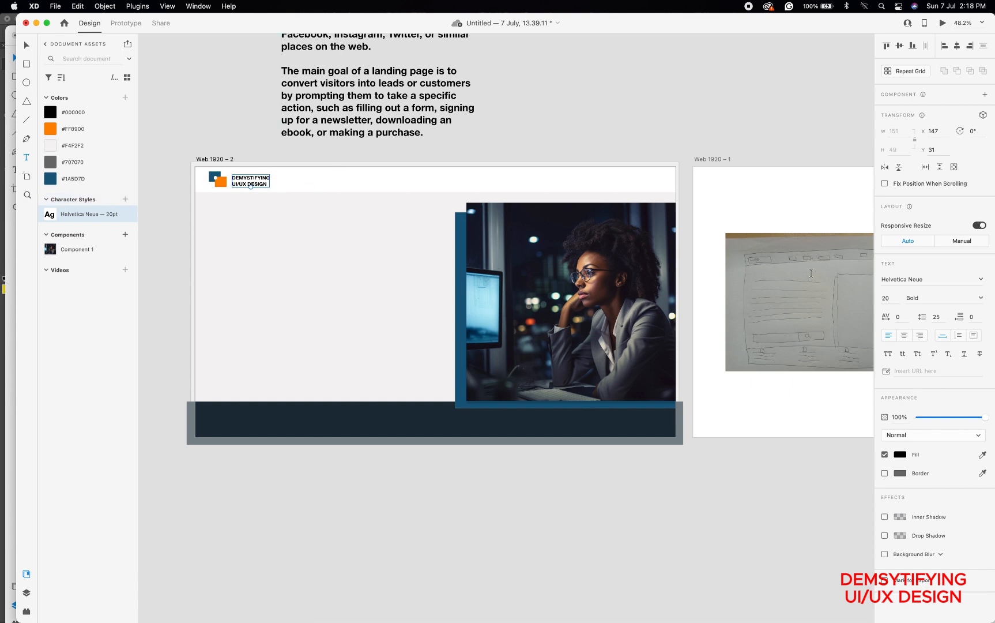
left_click(307, 183)
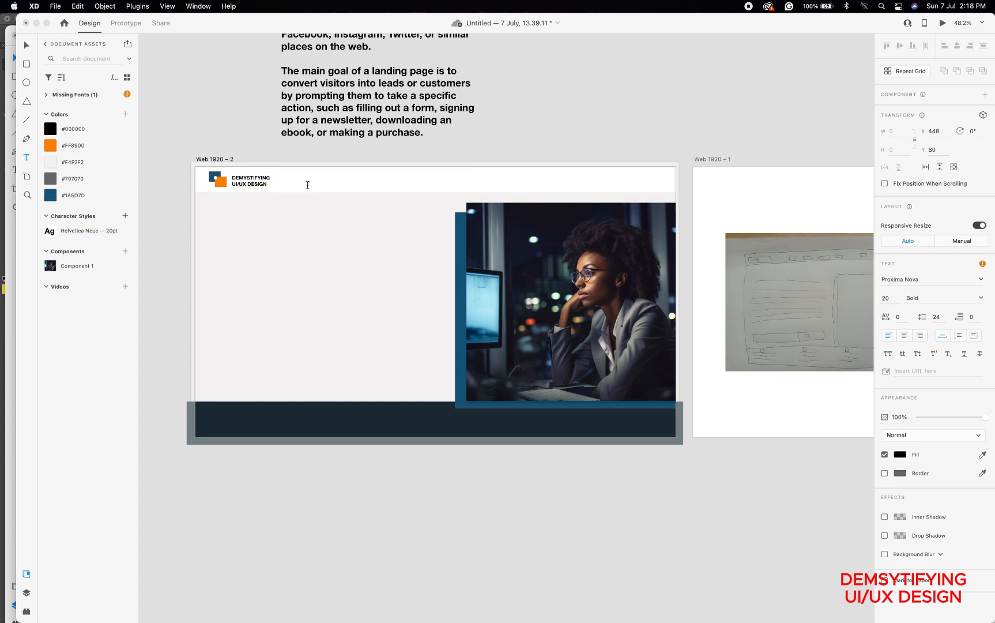
type("H")
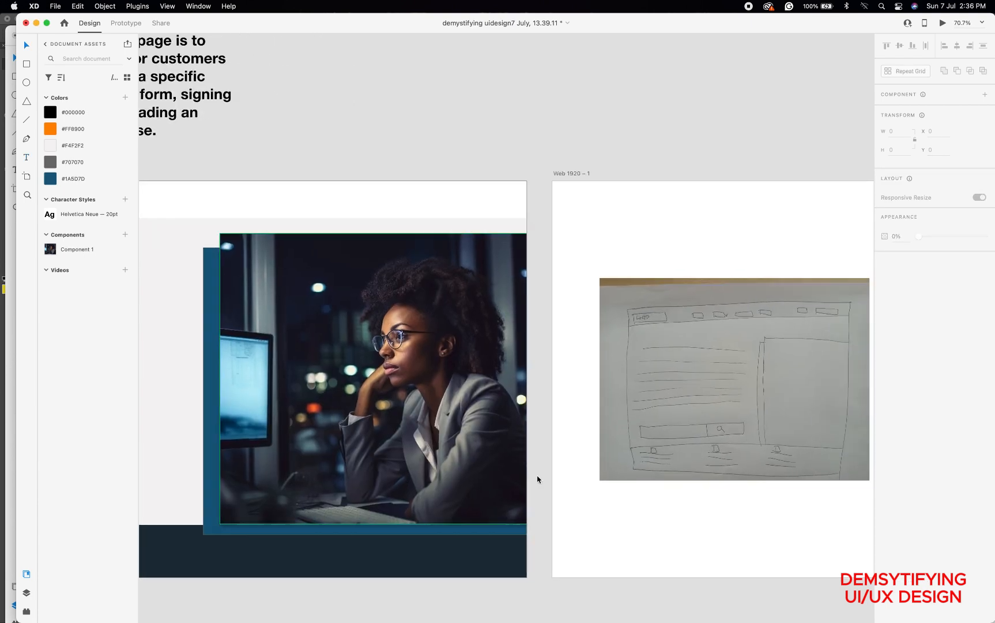
Examine the navigation items in the hand-drawn sketch's header on Web 1920 – 1 and return to Web 1920 – 2
scroll(537, 475, "up", 5)
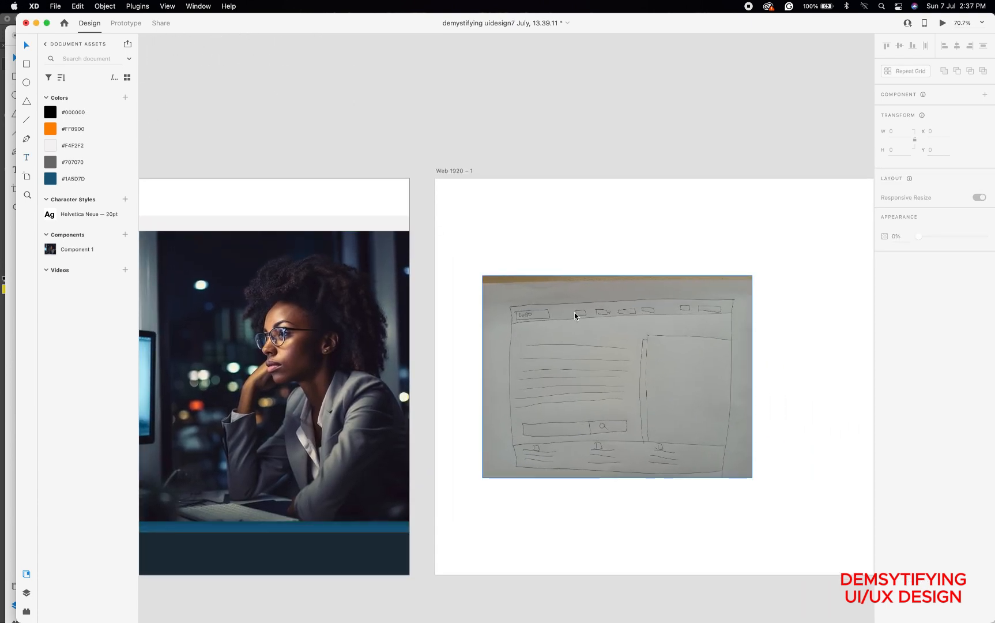
scroll(575, 315, "up", 6)
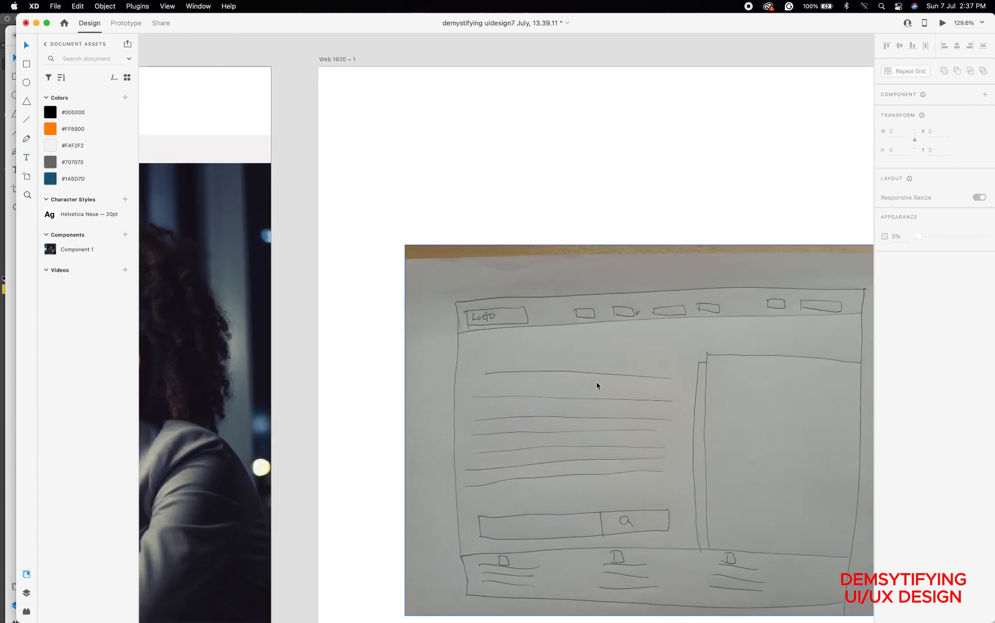
scroll(415, 346, "left", 15)
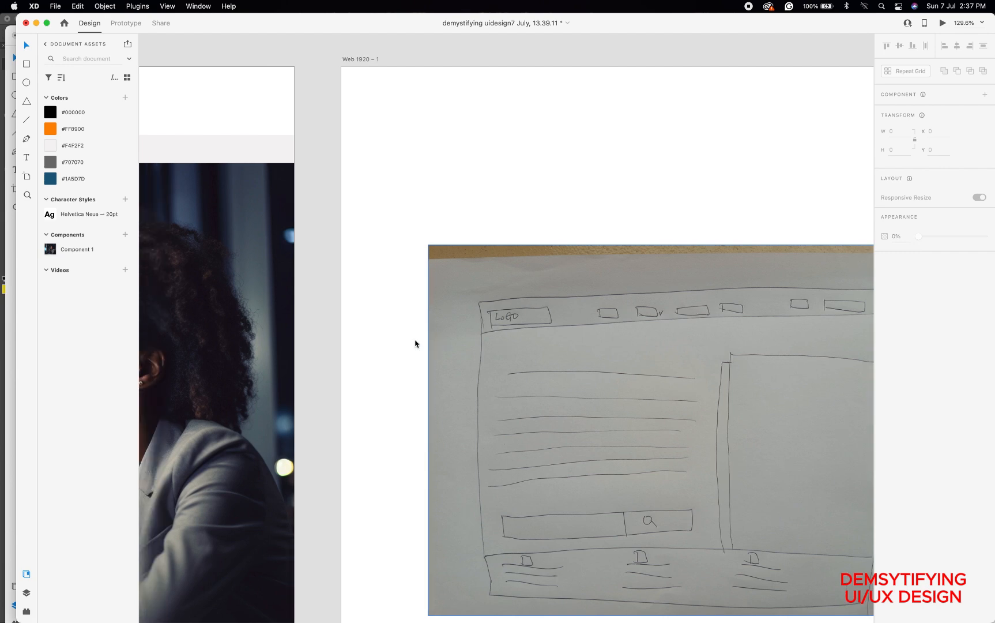
scroll(415, 345, "down", 4)
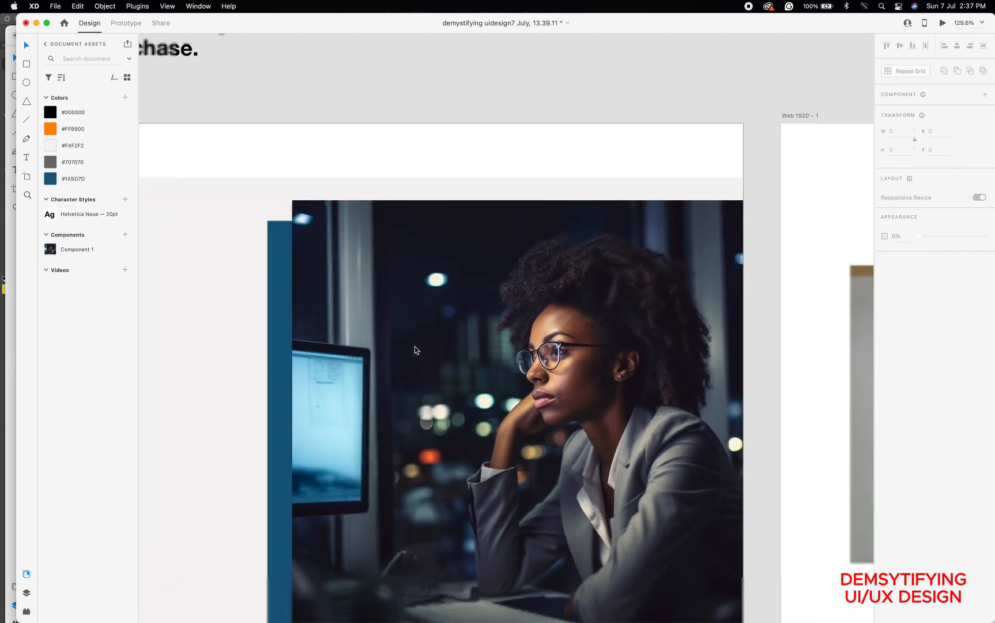
scroll(415, 346, "left", 4)
scroll(414, 346, "down", 3)
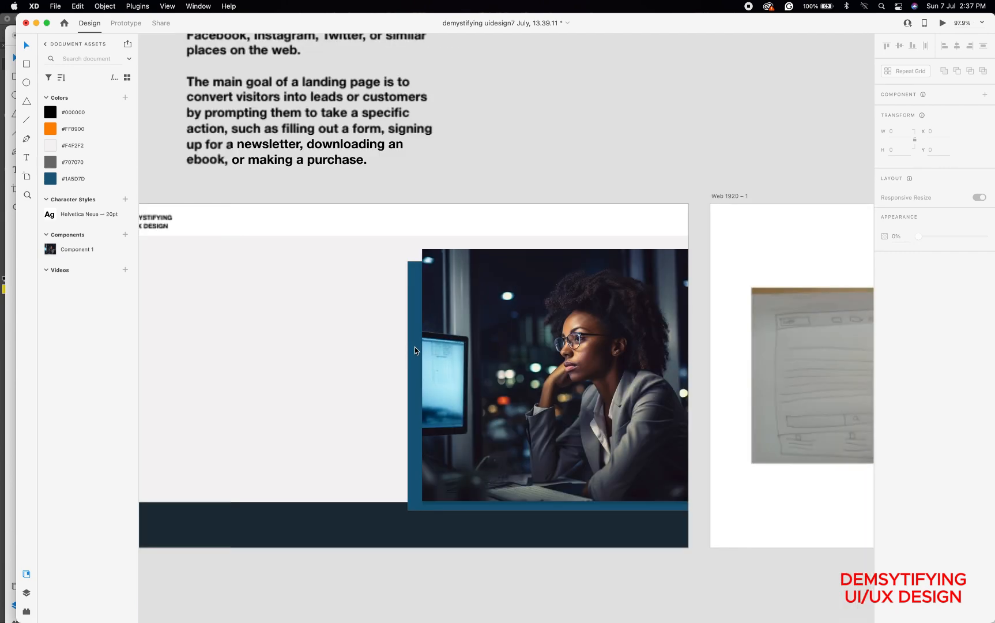
scroll(295, 320, "up", 1)
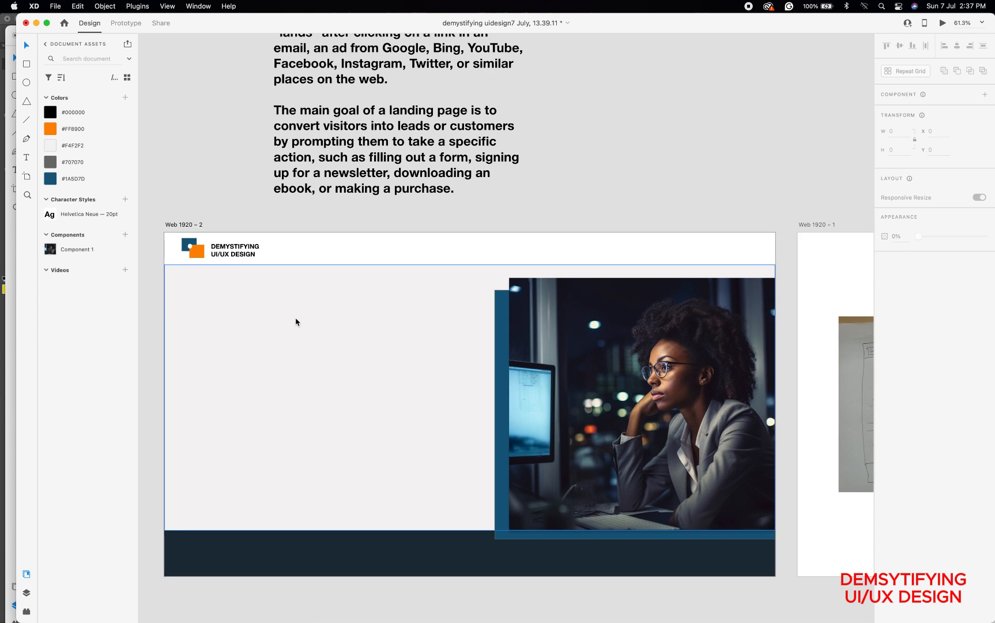
Activate the Text tool for adding text to the Web 1920 – 2 header
left_click(27, 158)
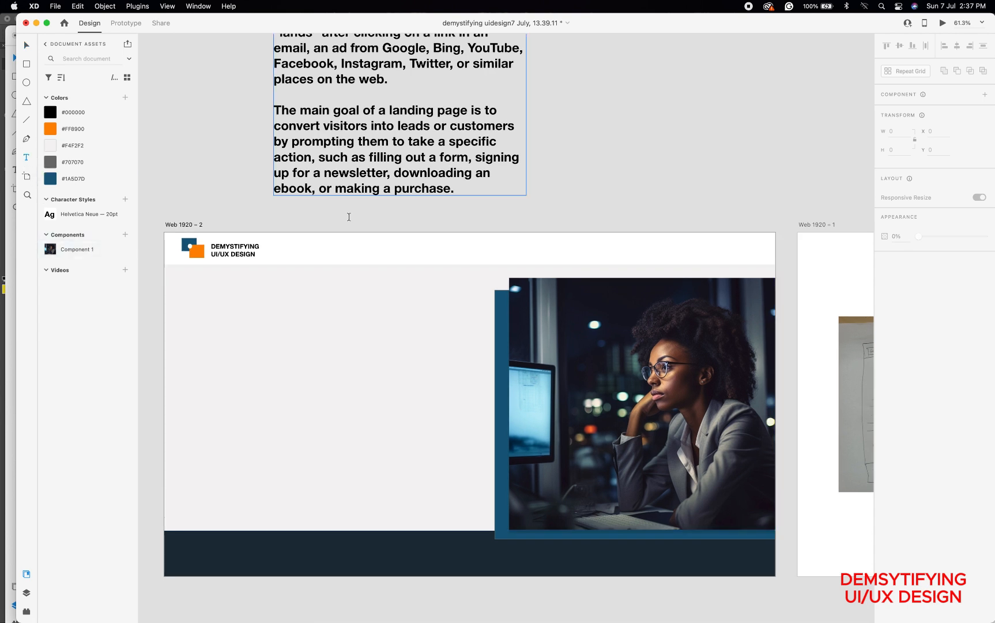
Add the text "Home" in the white header of the Web 1920 – 2 artboard, beside the logo title
left_click(326, 252)
type("H")
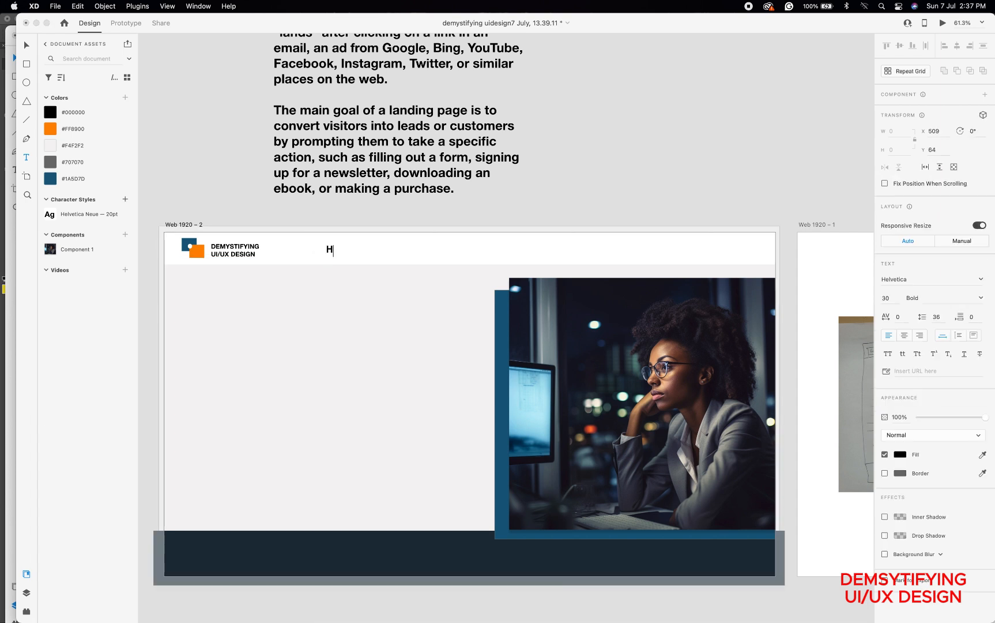
type("ome")
scroll(549, 343, "down", 5)
scroll(550, 344, "up", 3)
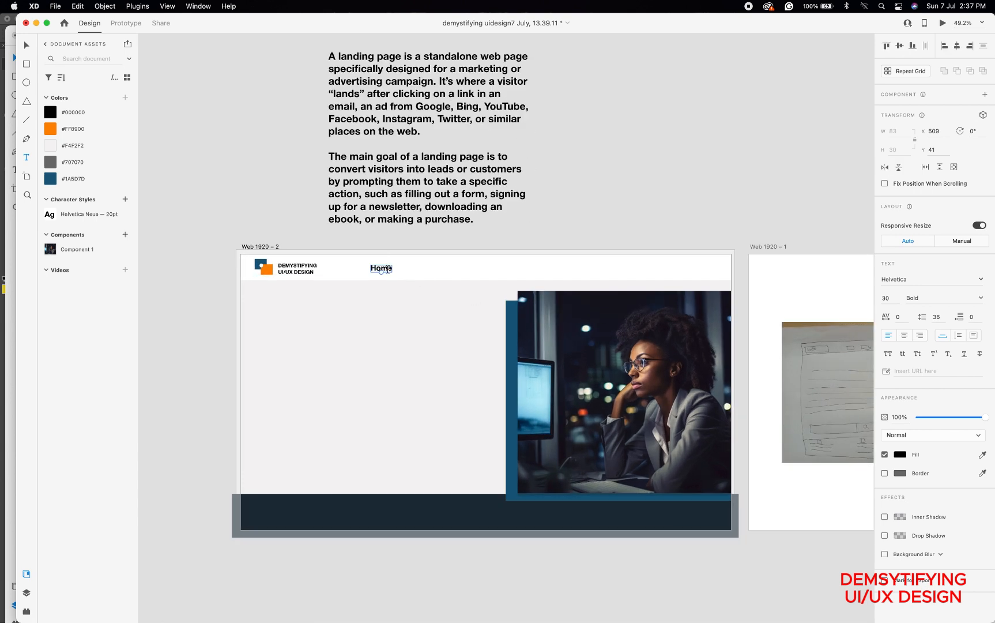
Set the "Home" label's font size to 25 and shift it slightly down to about X 507, Y 49
double_click(381, 269)
left_click(891, 299)
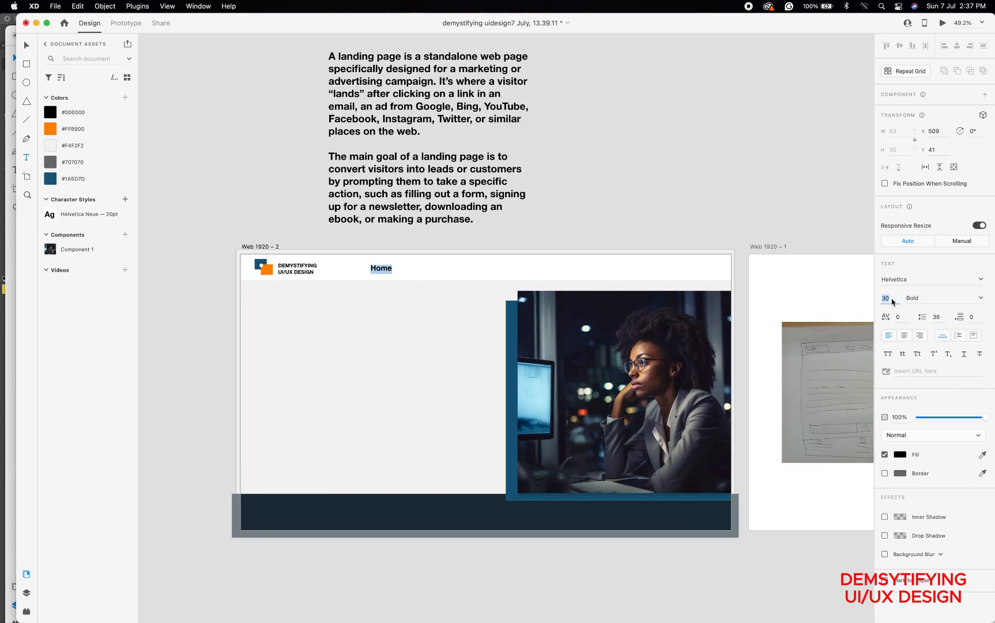
type("25")
key("Return")
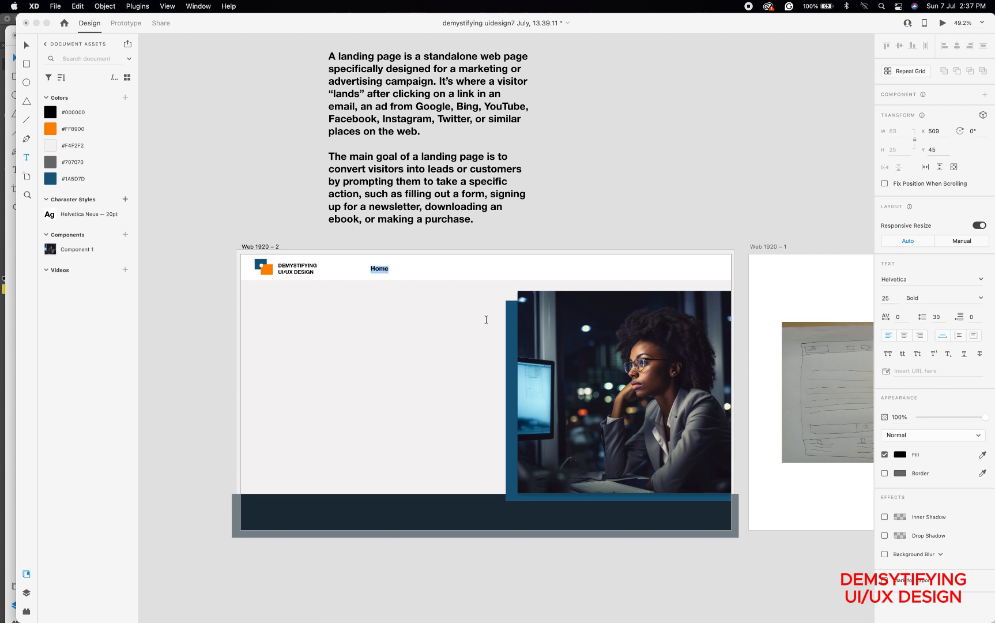
left_click(27, 45)
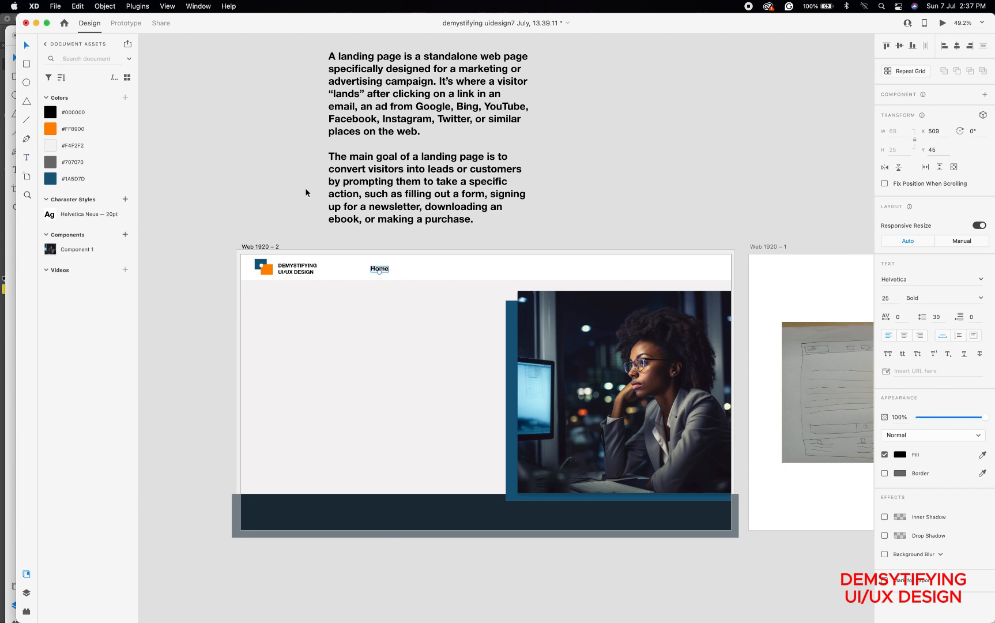
left_click(384, 270)
left_click_drag(384, 270, 384, 273)
left_click_drag(385, 273, 385, 273)
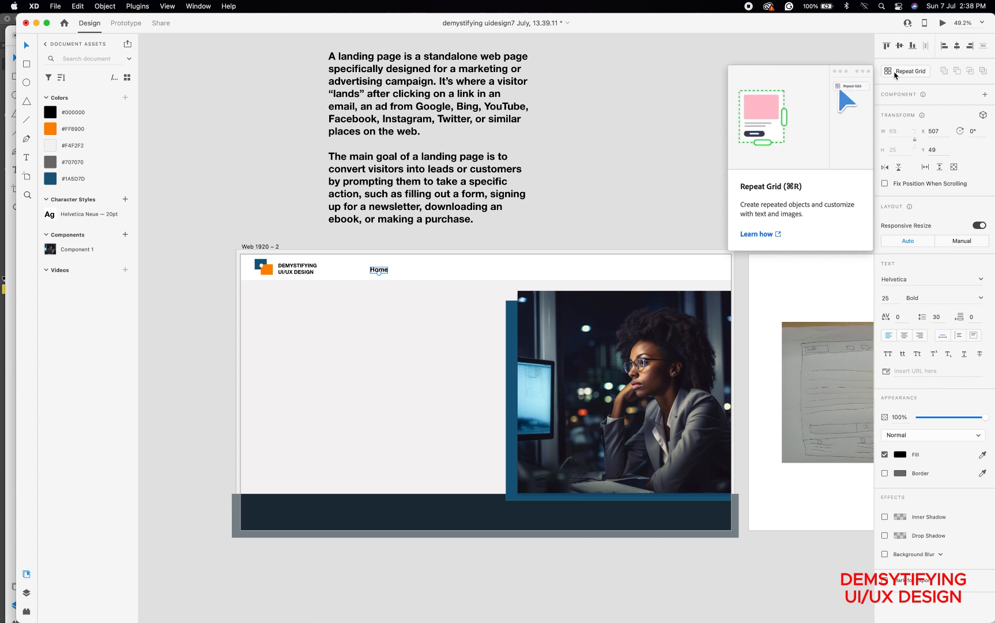
Repeat the "Home" label horizontally with Repeat Grid into a row of four and ungroup the grid
left_click(895, 72)
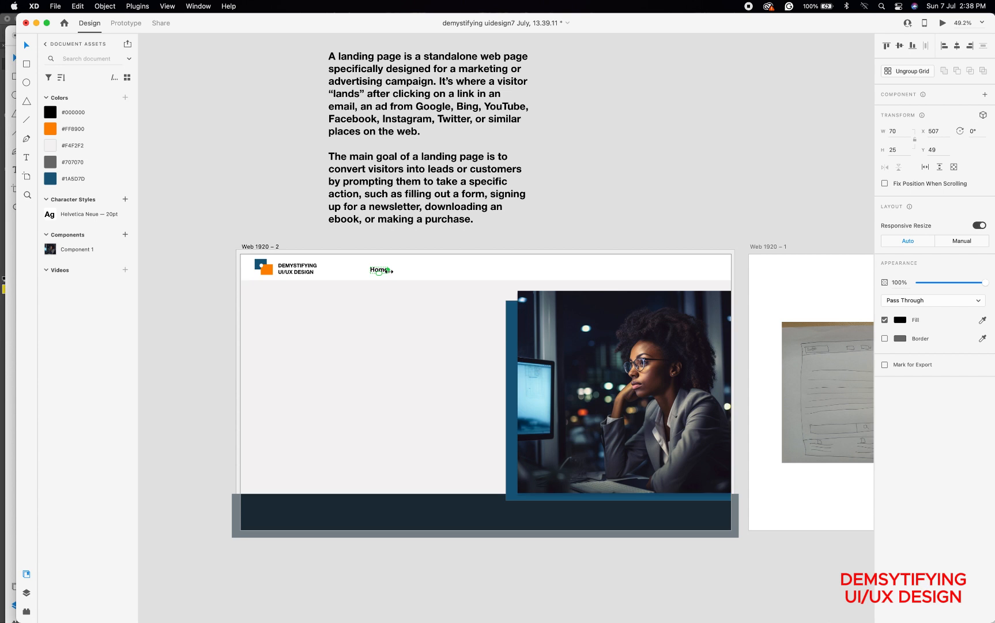
left_click_drag(389, 271, 460, 276)
scroll(412, 268, "up", 5)
scroll(411, 268, "up", 10)
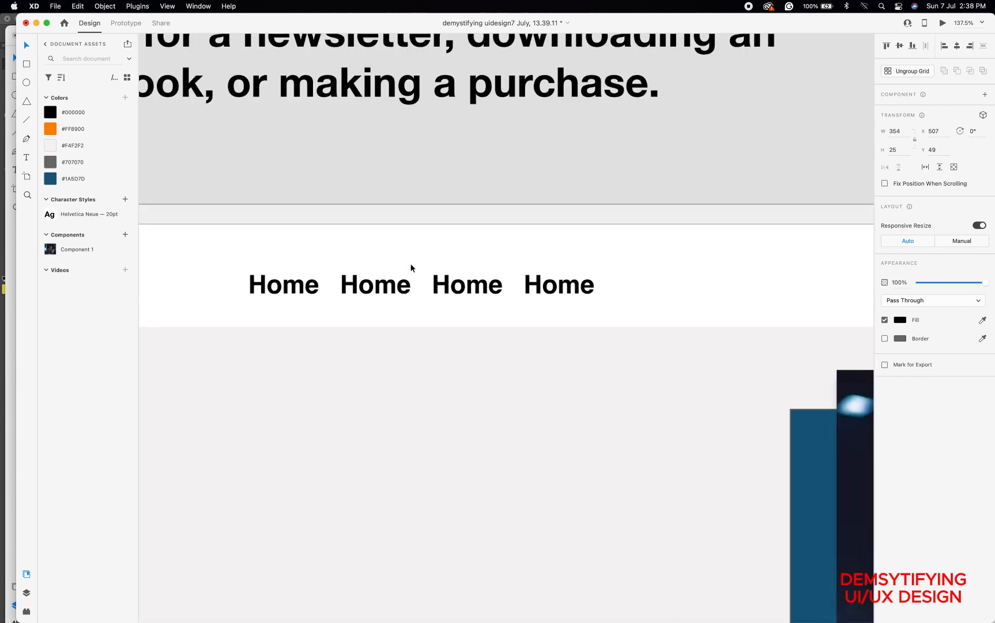
scroll(411, 267, "left", 3)
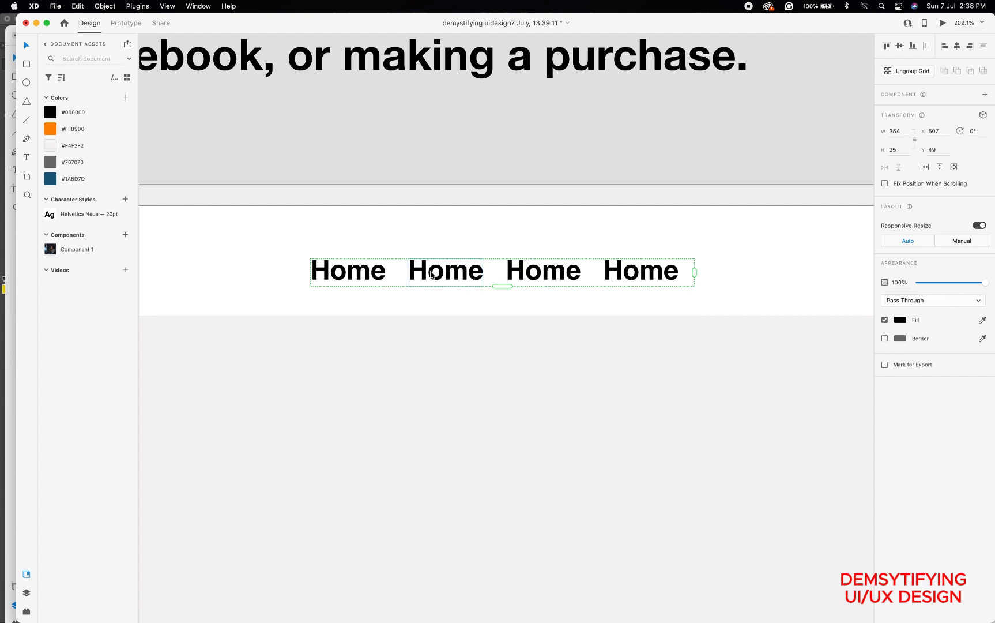
left_click(903, 71)
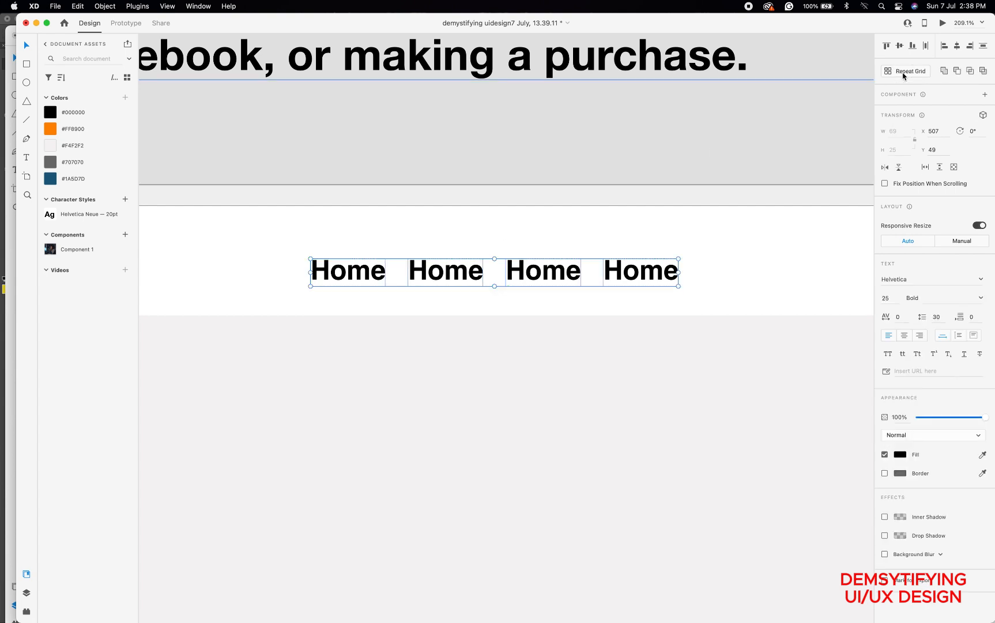
Change the second "Home" label to "Course Category" and delete the two "Home" labels after it
double_click(446, 275)
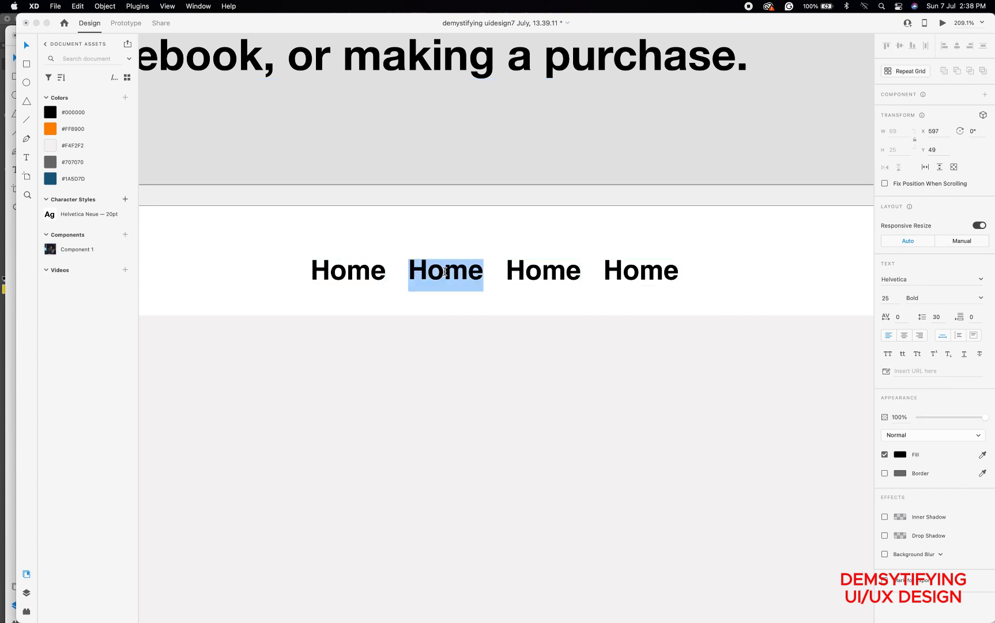
type("C")
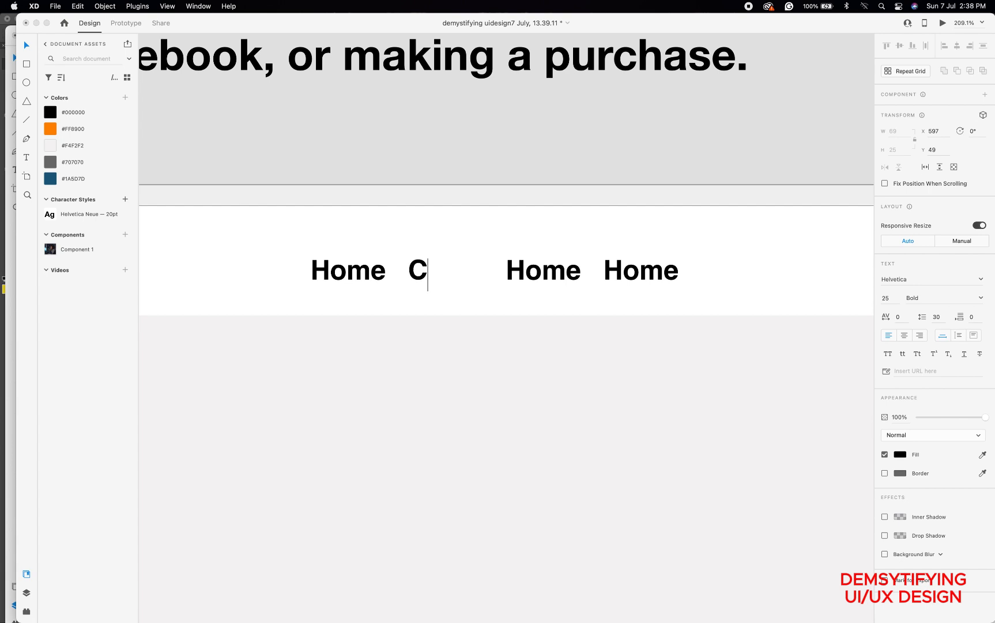
type("ourse")
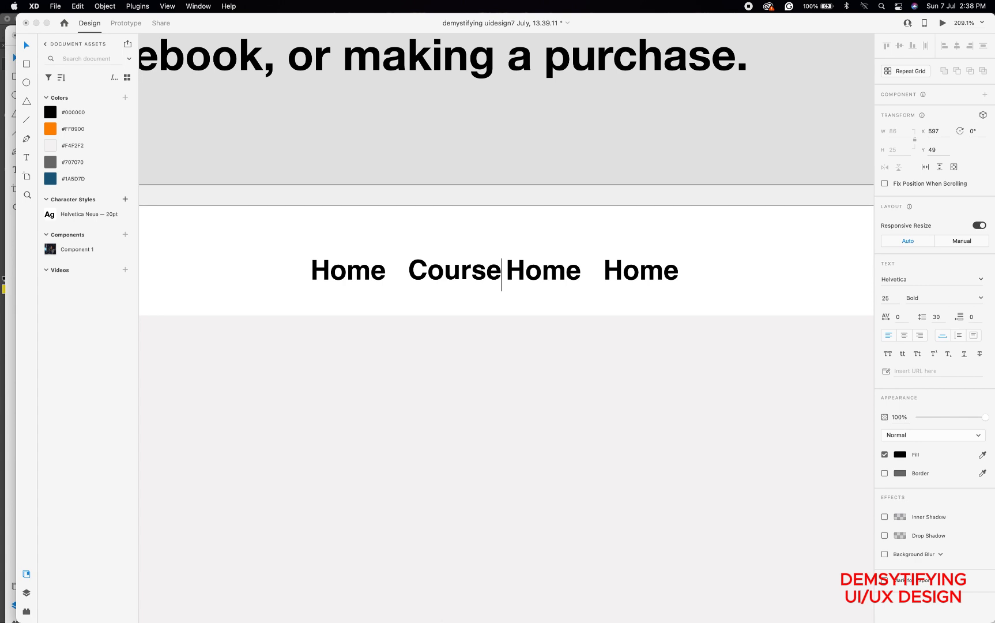
left_click(560, 275, "shift")
double_click(560, 275)
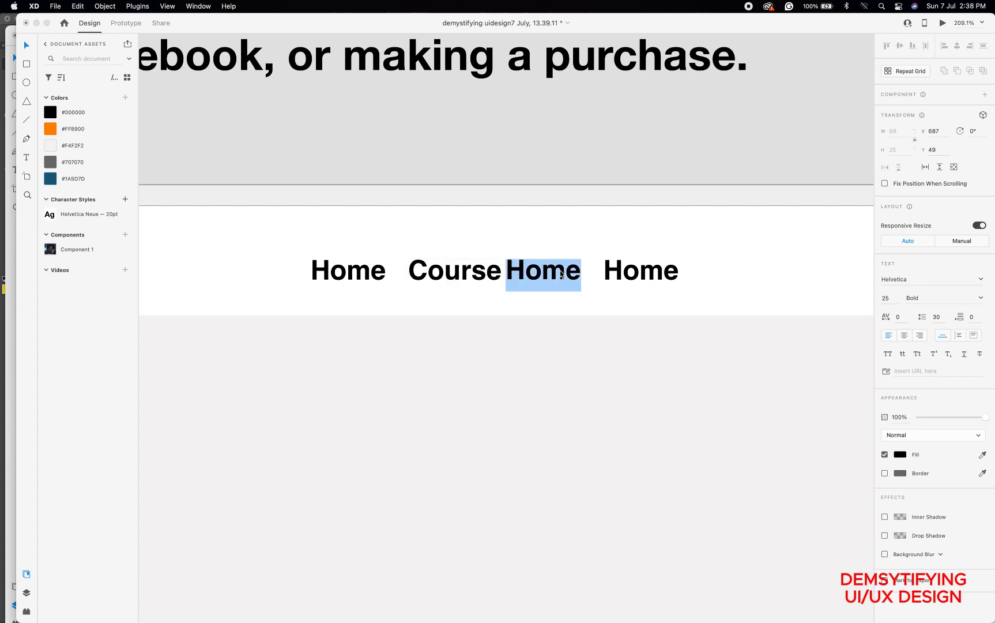
key("BackSpace")
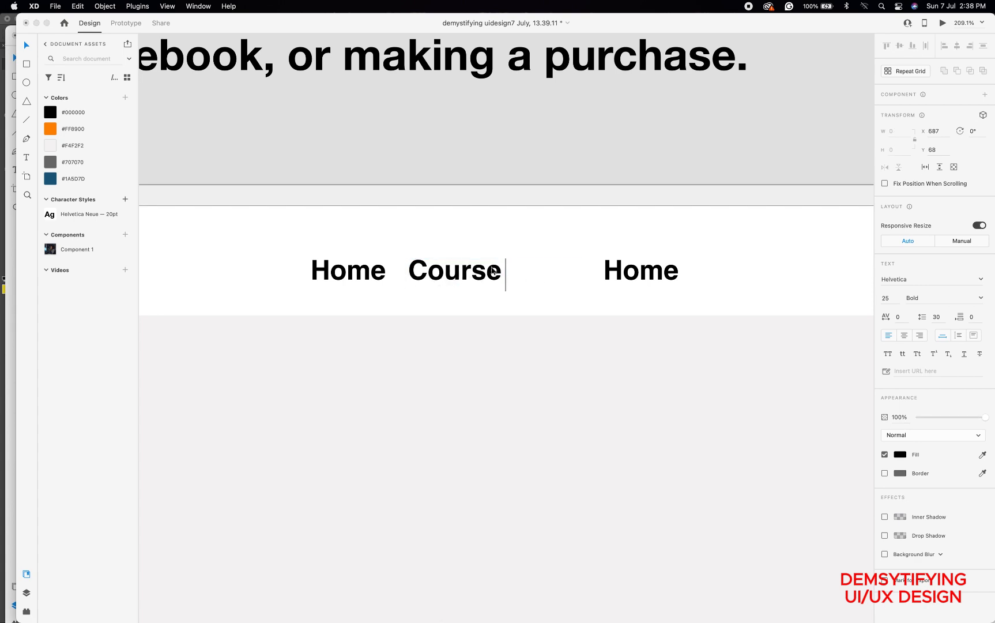
double_click(489, 271)
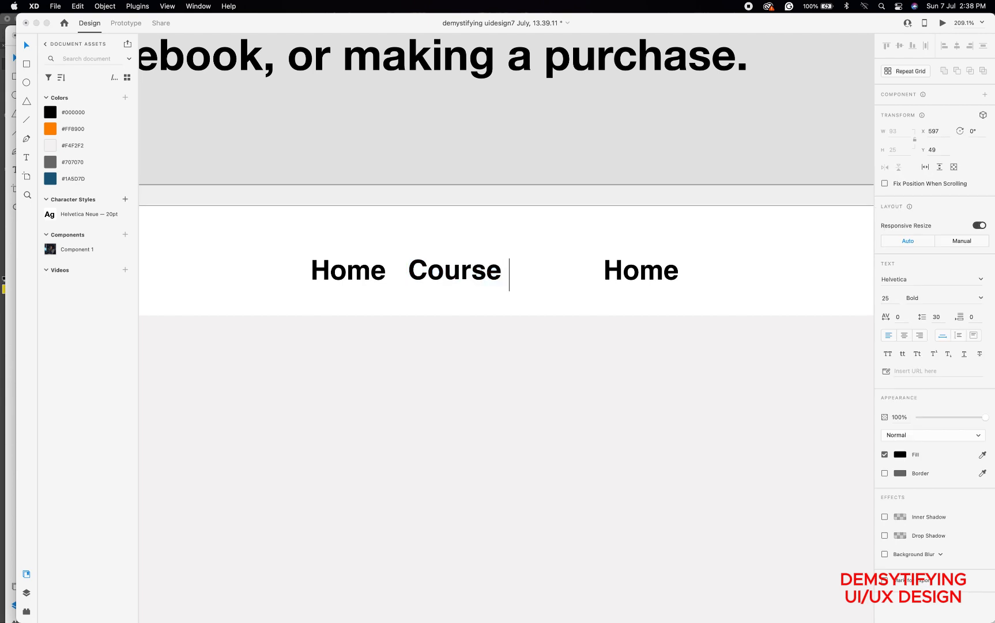
type("Categ")
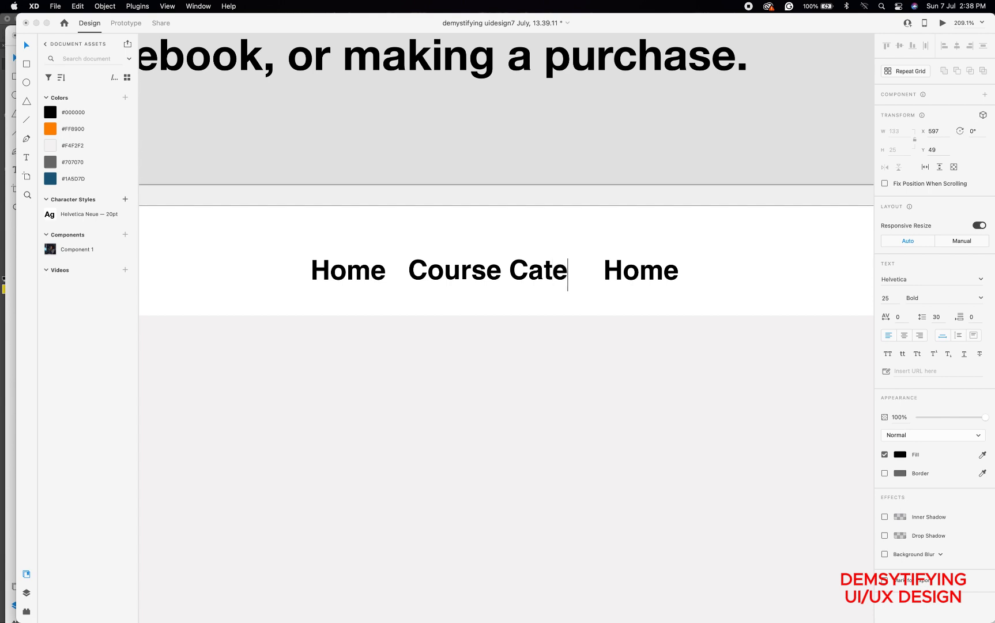
type("ory")
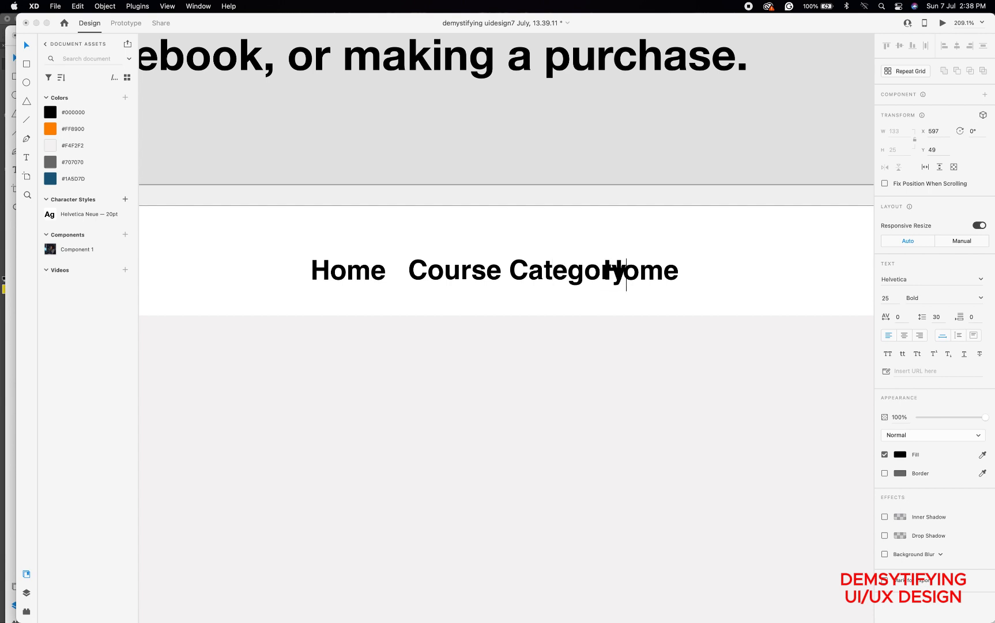
double_click(662, 269)
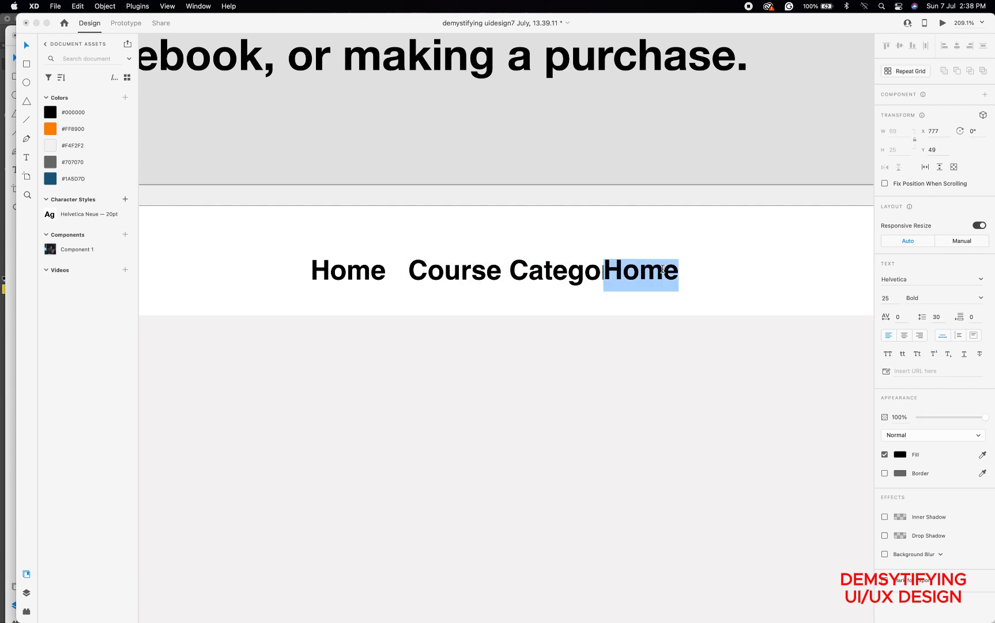
key("BackSpace")
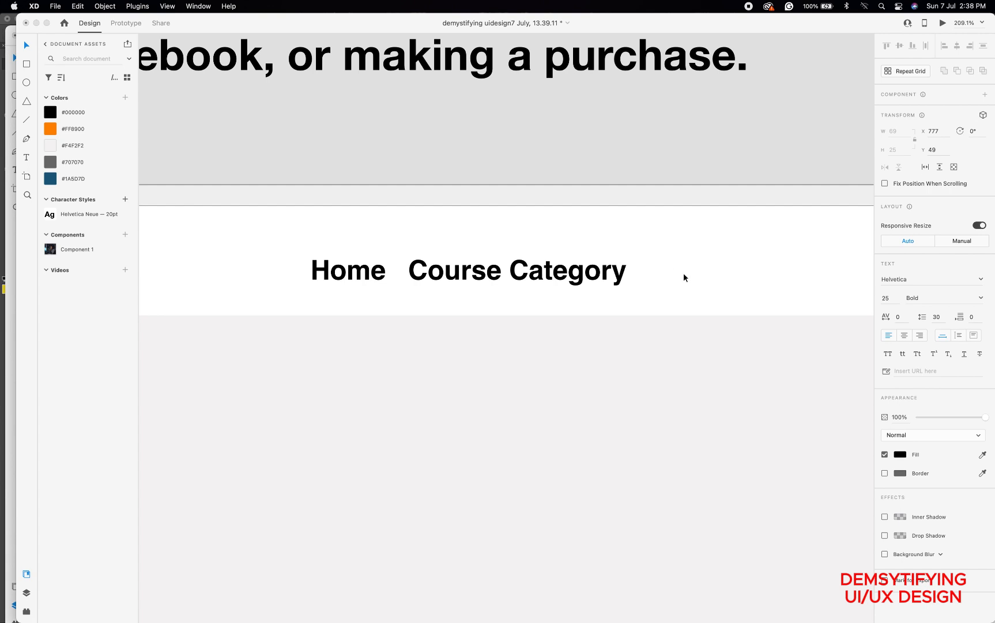
left_click(624, 271)
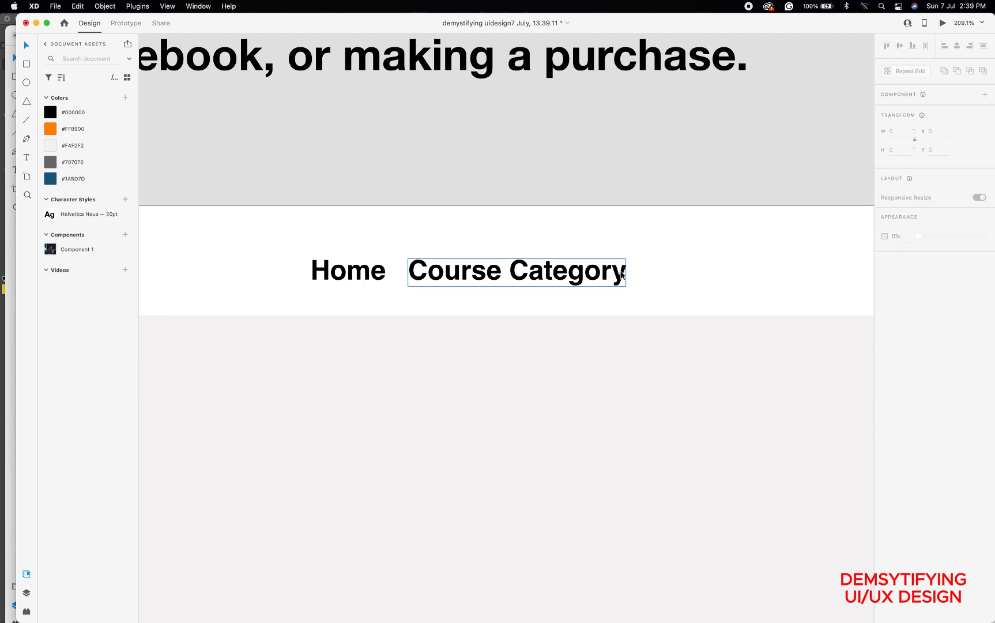
Turn the "Course Category" label into a repeat grid
scroll(621, 274, "down", 3)
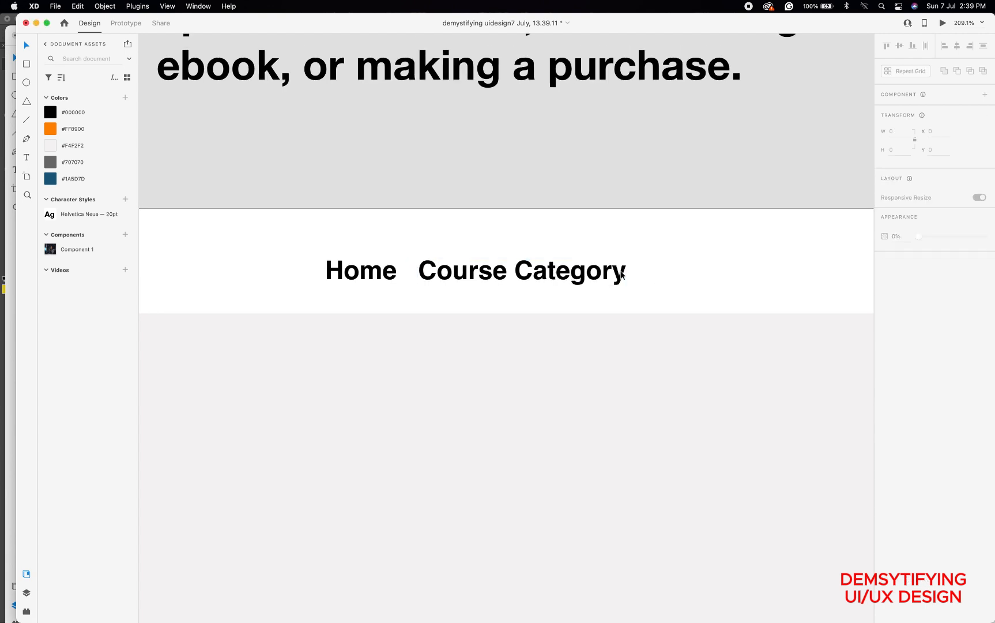
left_click(601, 273)
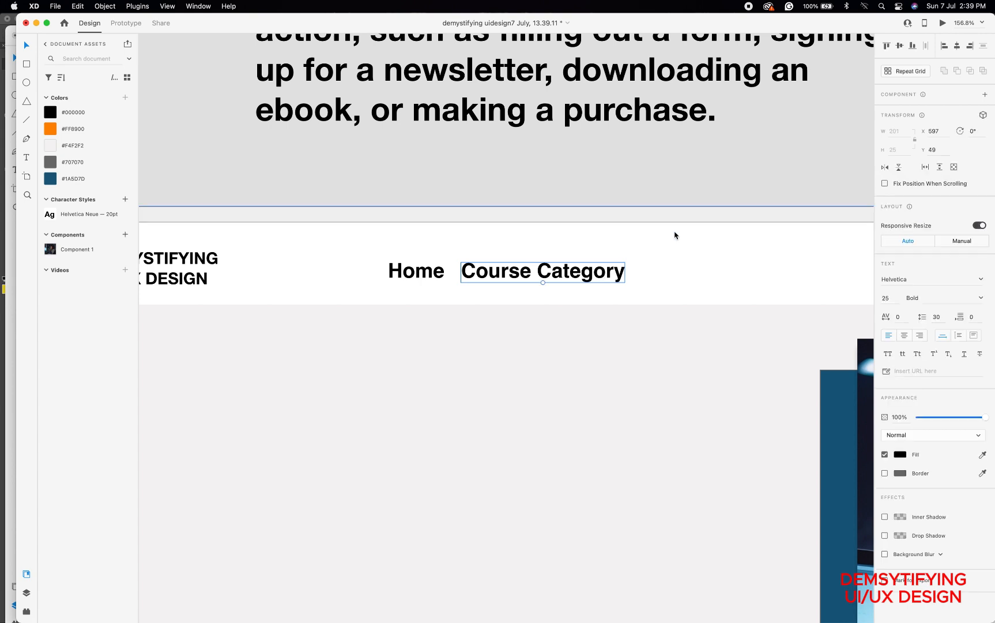
left_click(891, 72)
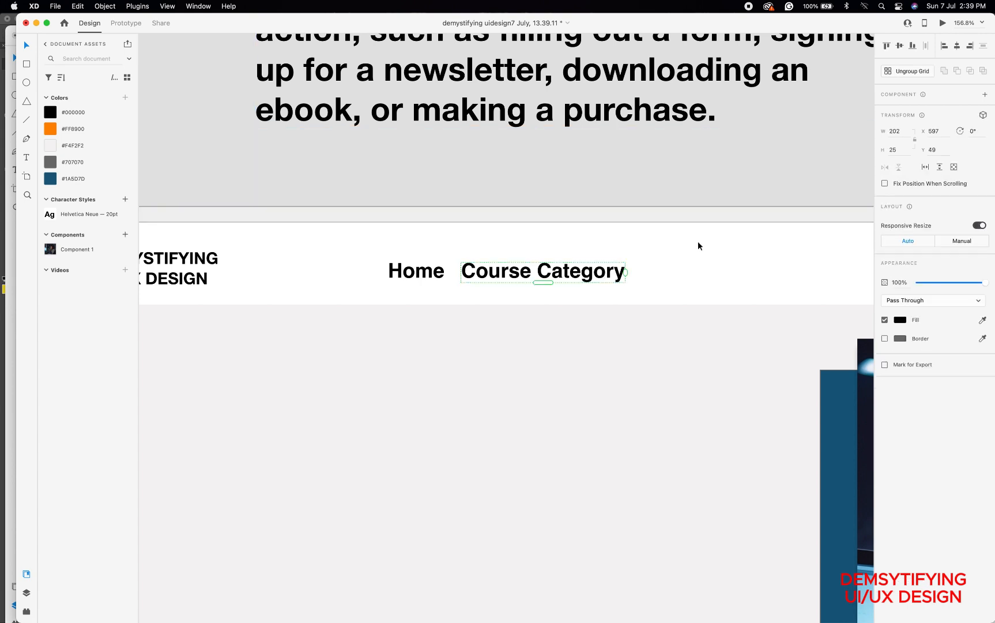
Try to extend the grid to a second "Course Category" label and change that copy to "Price"
left_click_drag(633, 270, 809, 265)
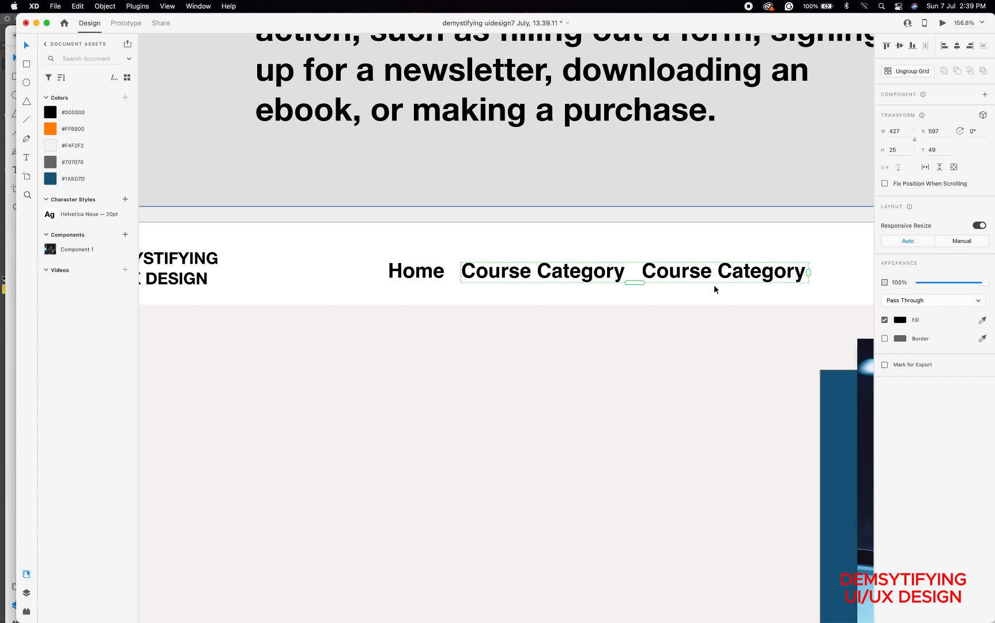
double_click(683, 275)
double_click(684, 275)
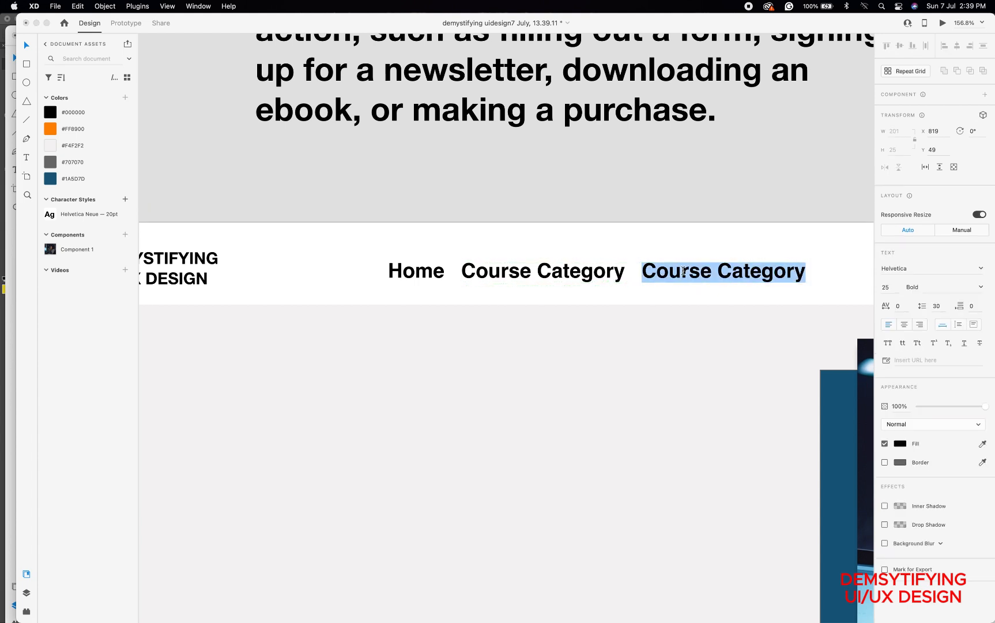
type("P")
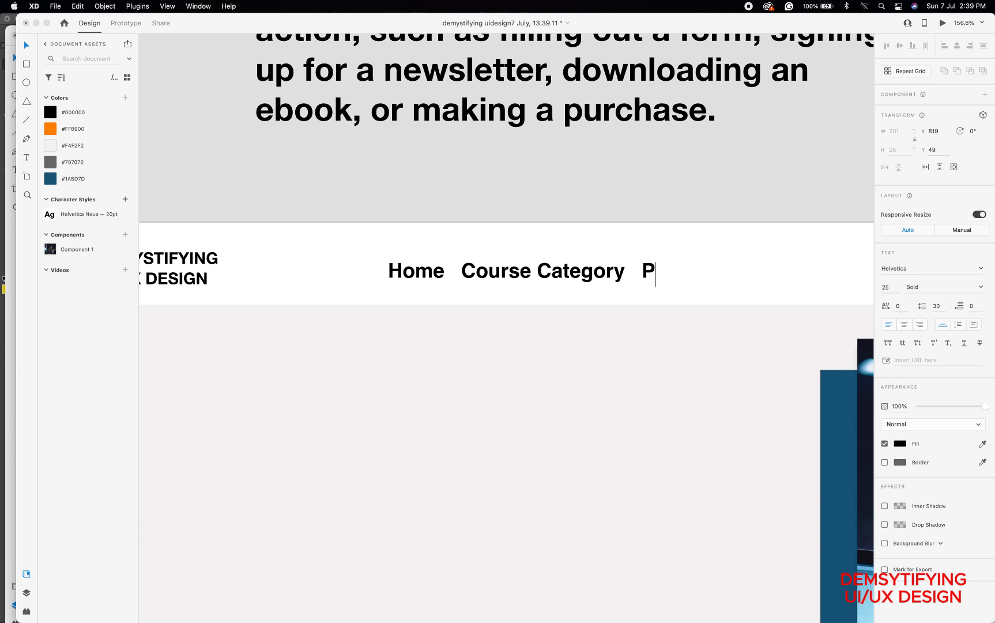
type("rice")
scroll(659, 296, "down", 5)
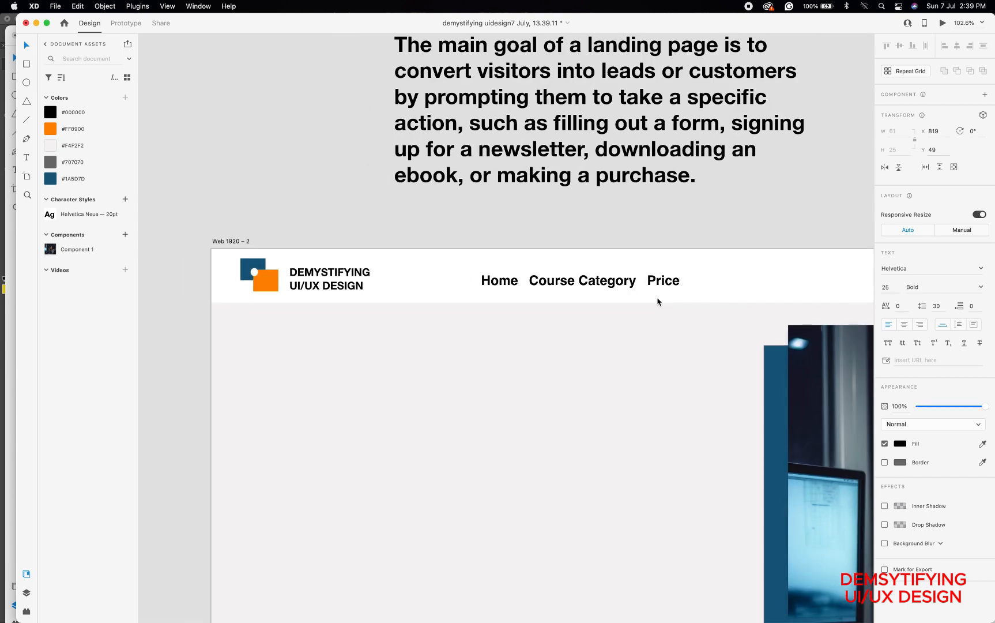
Extend the repeat grid to three "Course Category" labels in a row and ungroup it
scroll(658, 301, "right", 3)
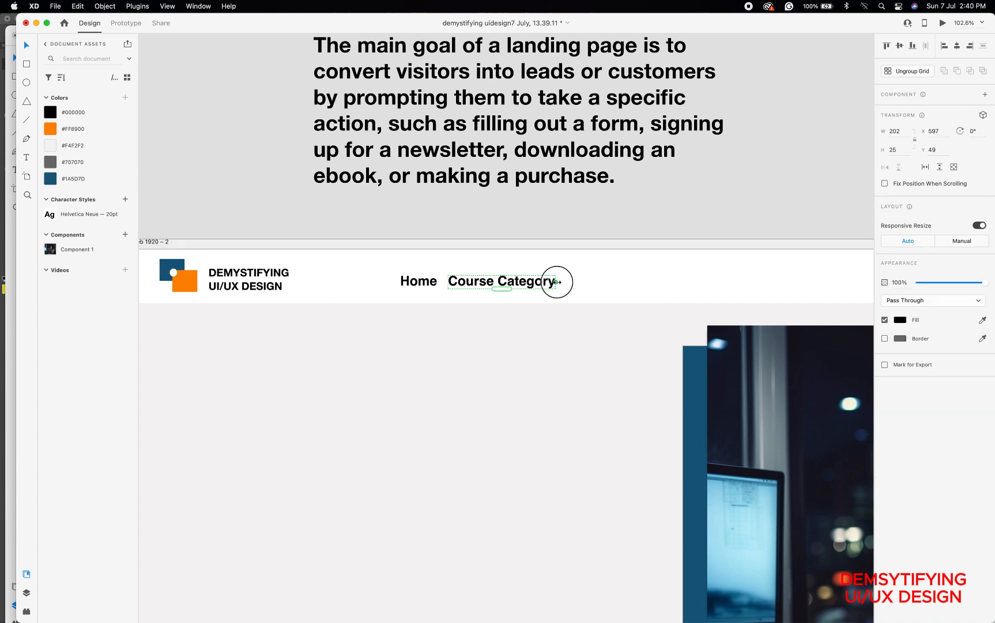
left_click_drag(557, 282, 794, 282)
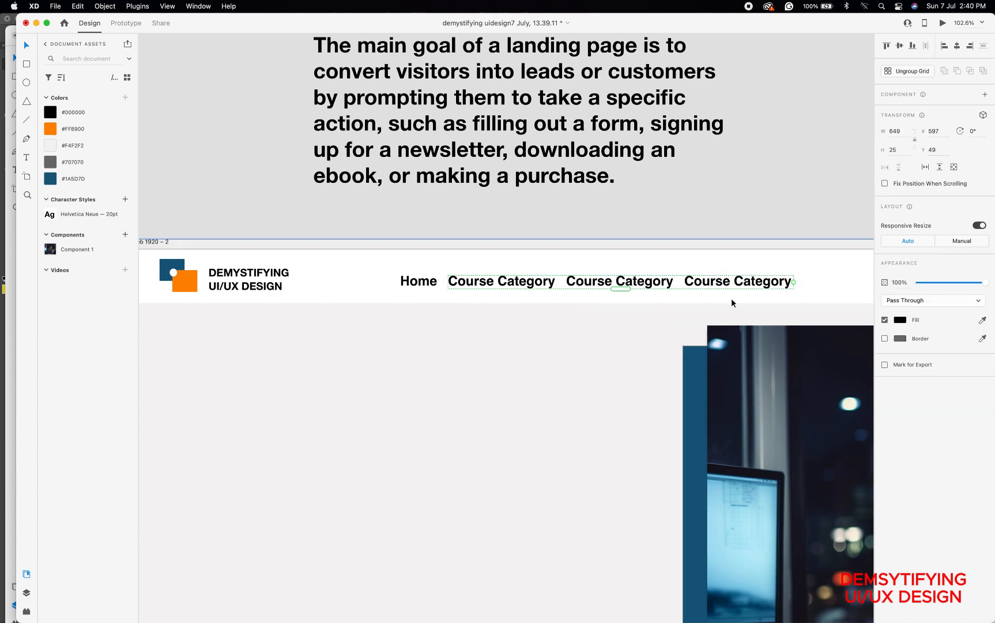
left_click(895, 71)
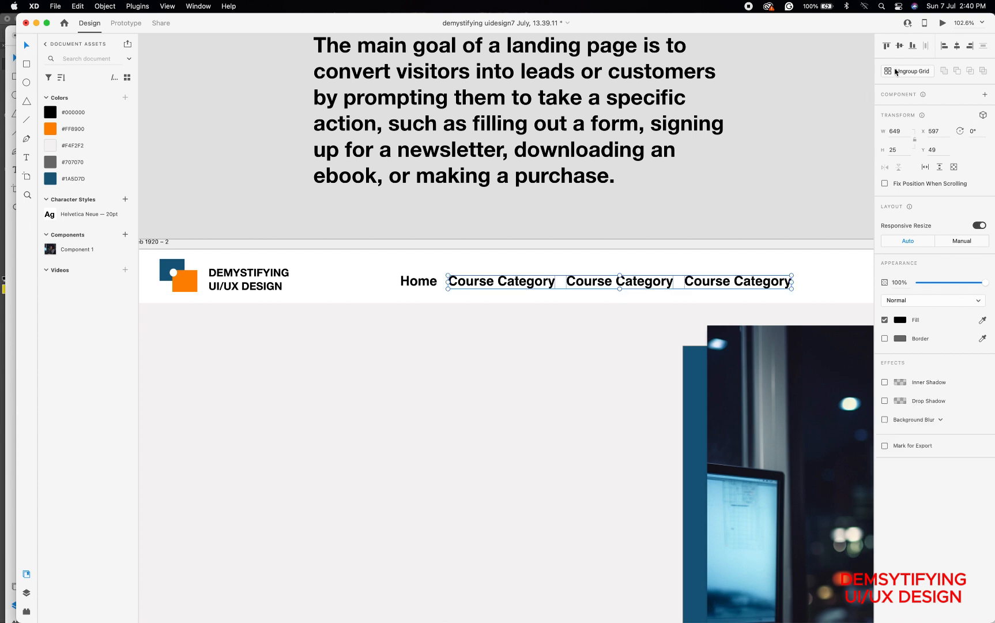
Change the middle "Course Category" label to "Pricing" and move the last label to a 21 px gap after it
double_click(627, 282)
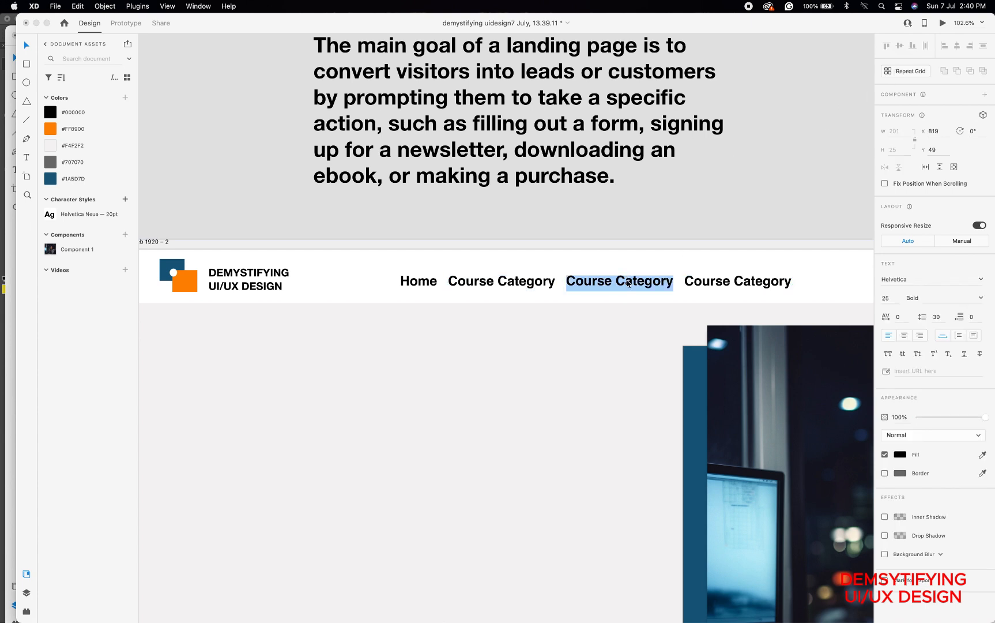
type("Pricing")
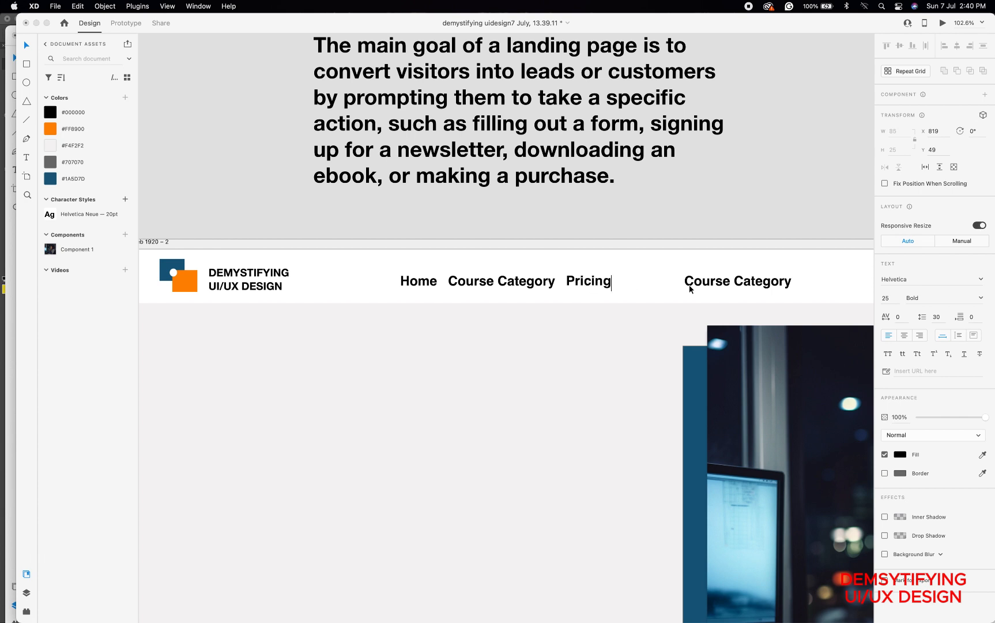
key("Escape")
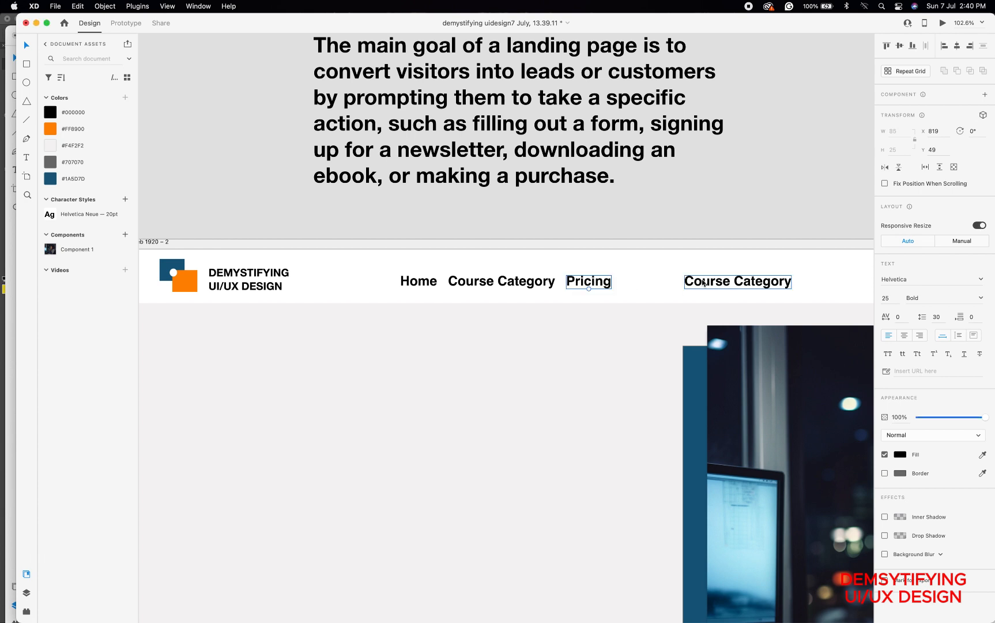
left_click_drag(702, 282, 638, 283)
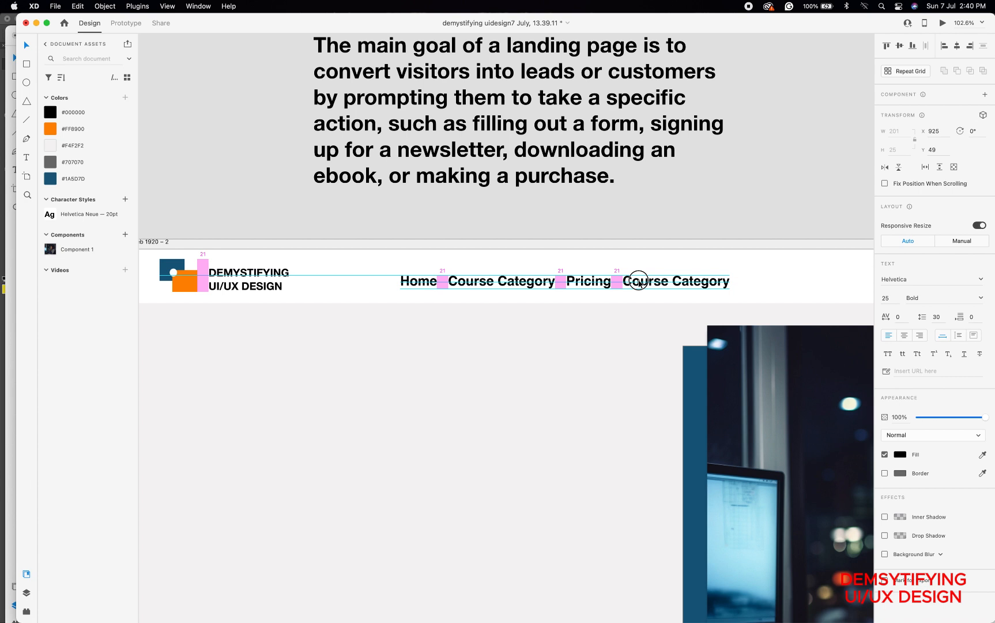
Fine-tune the last "Course Category" label's position so it sits 21 px after "Pricing", level with the other menu labels
left_click_drag(639, 281, 645, 282)
key("F1")
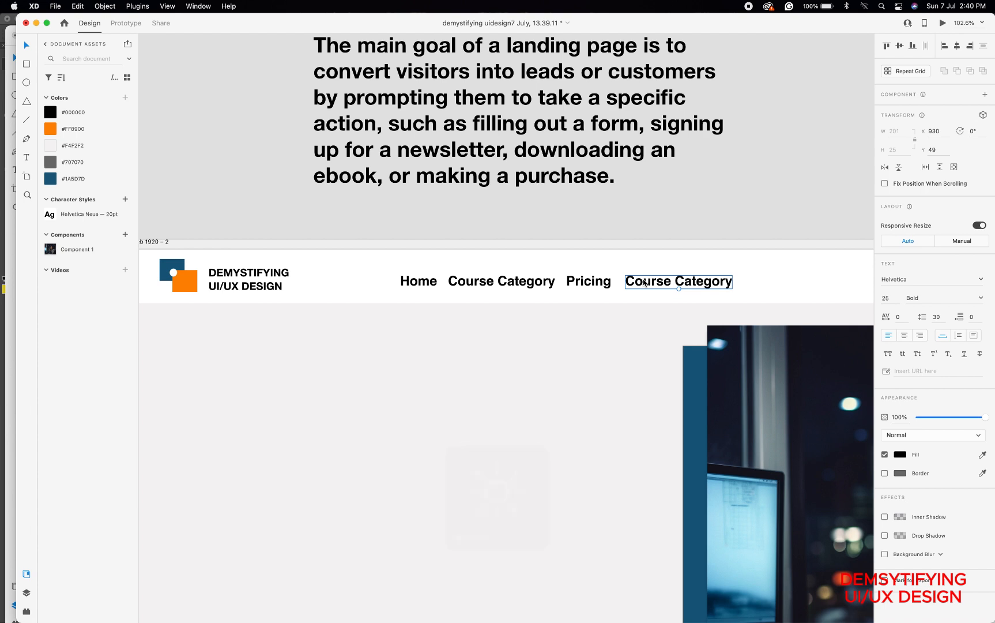
left_click(644, 282)
left_click_drag(641, 281, 642, 283)
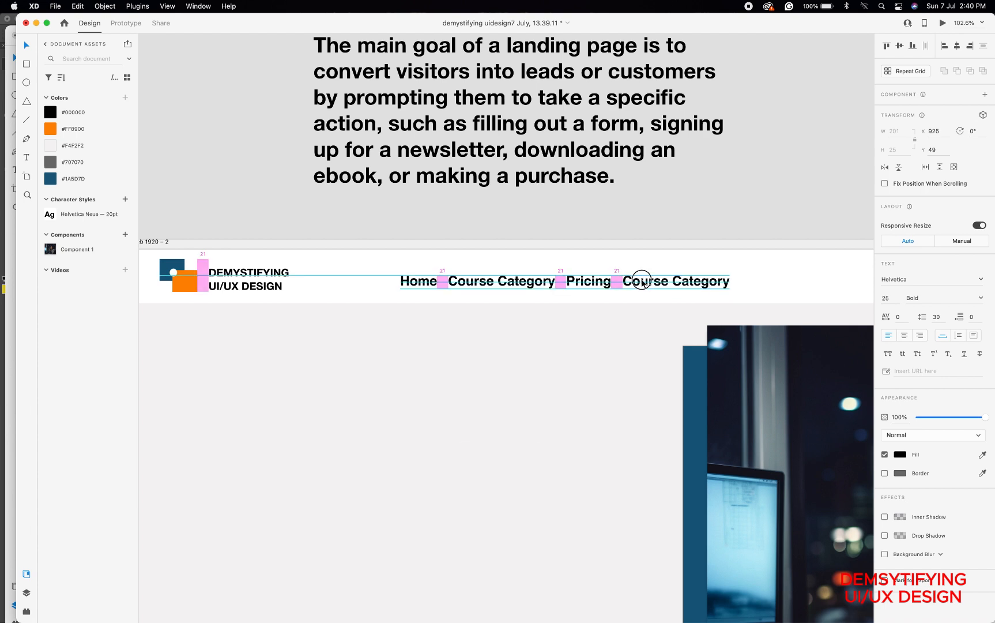
left_click_drag(642, 283, 643, 283)
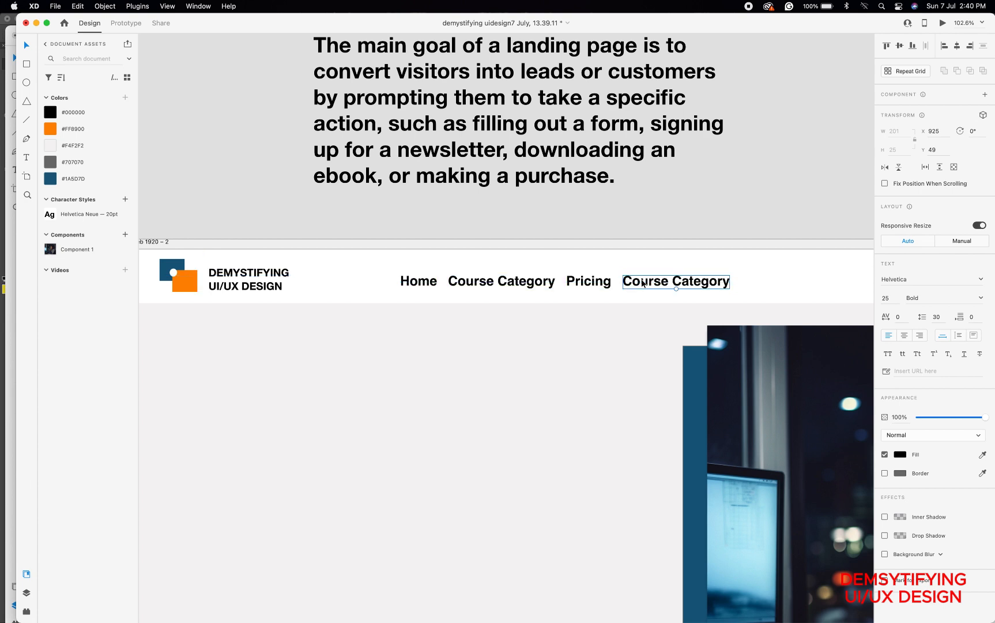
Change the text of the last "Course Category" label in the header to "Blogs"
double_click(643, 283)
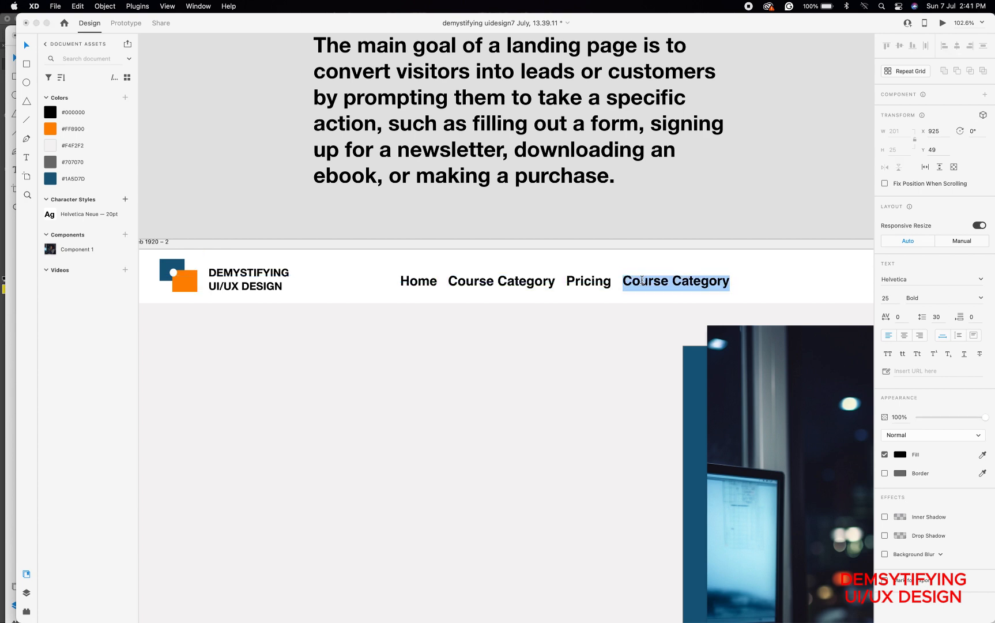
type("B")
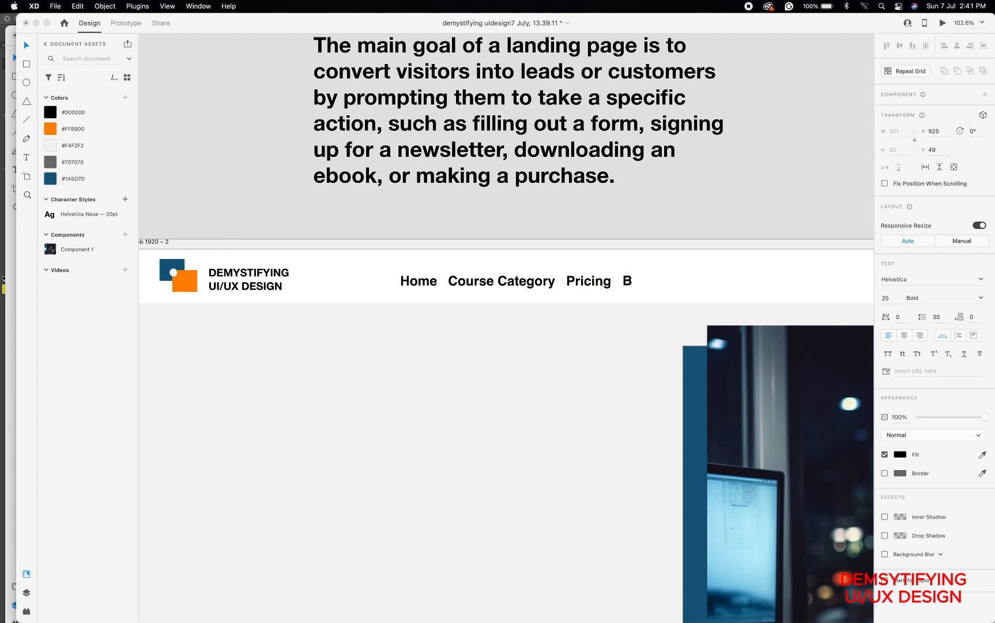
type("logs")
left_click(27, 46)
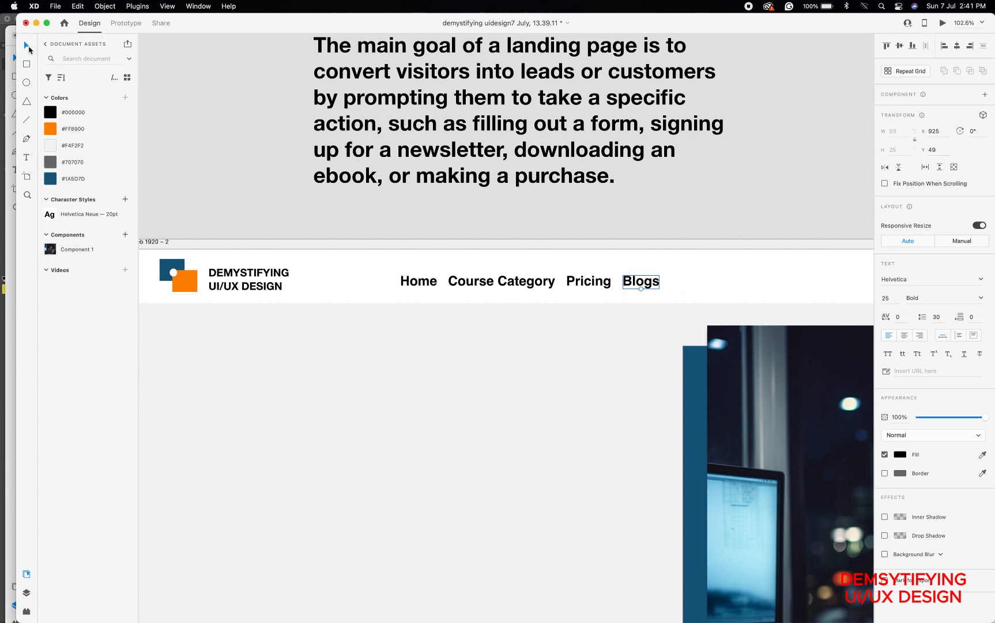
Examine the wireframe sketch on the Web 1920 – 1 artboard and compare it with the landing page's header and hero layout
scroll(355, 239, "down", 5)
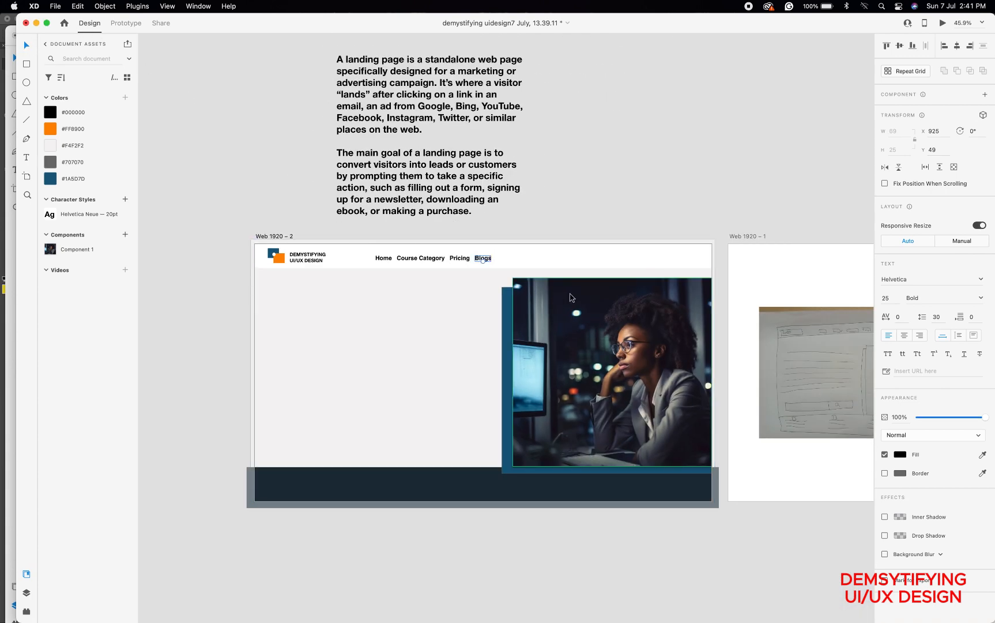
scroll(571, 298, "down", 2)
scroll(570, 298, "right", 5)
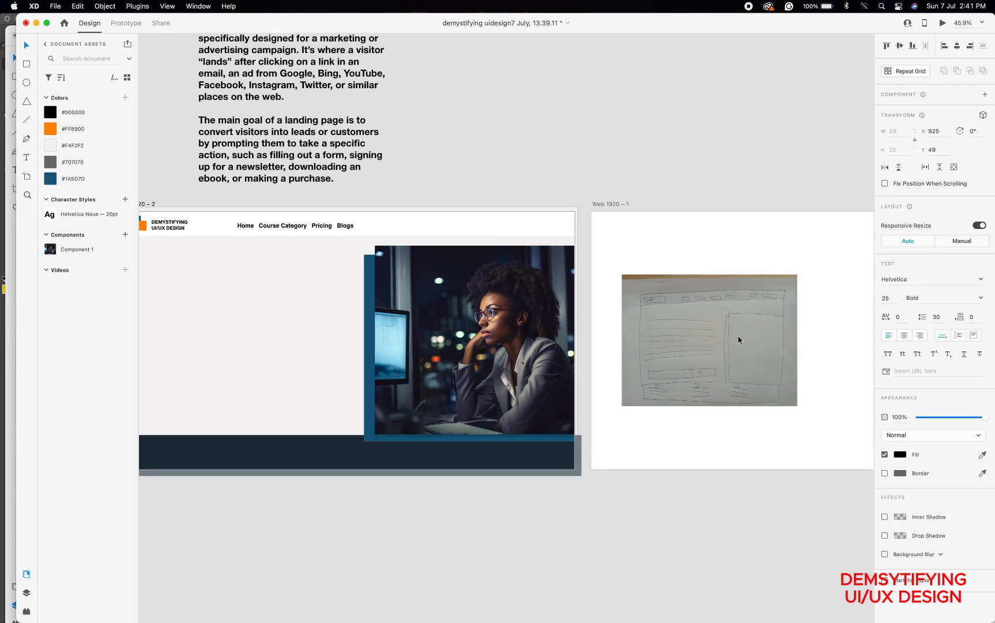
scroll(738, 340, "up", 5)
scroll(738, 340, "down", 5)
scroll(327, 299, "left", 2)
scroll(327, 299, "up", 1)
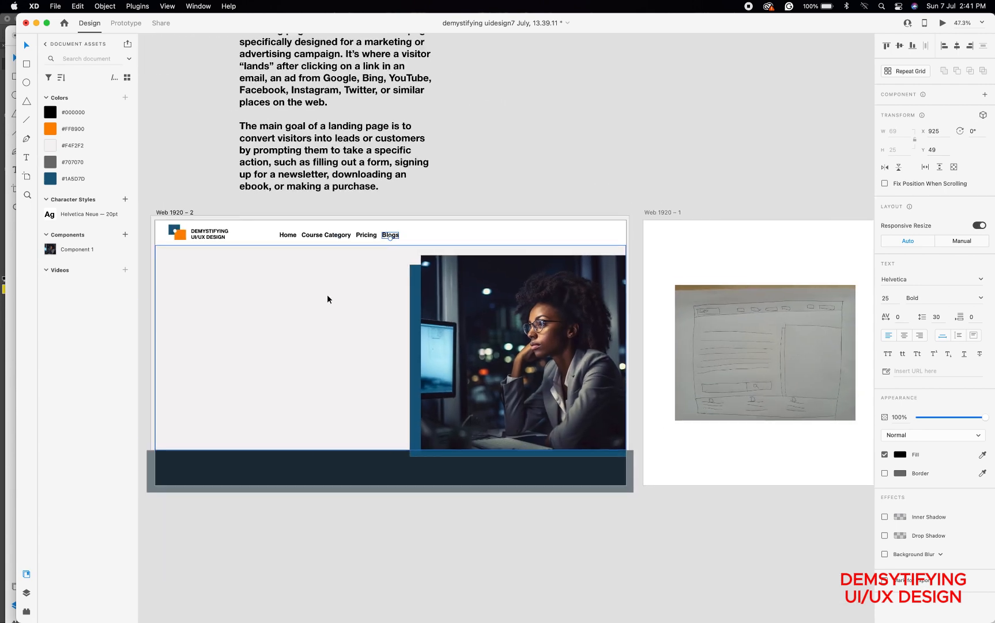
scroll(326, 298, "left", 2)
scroll(327, 298, "up", 1)
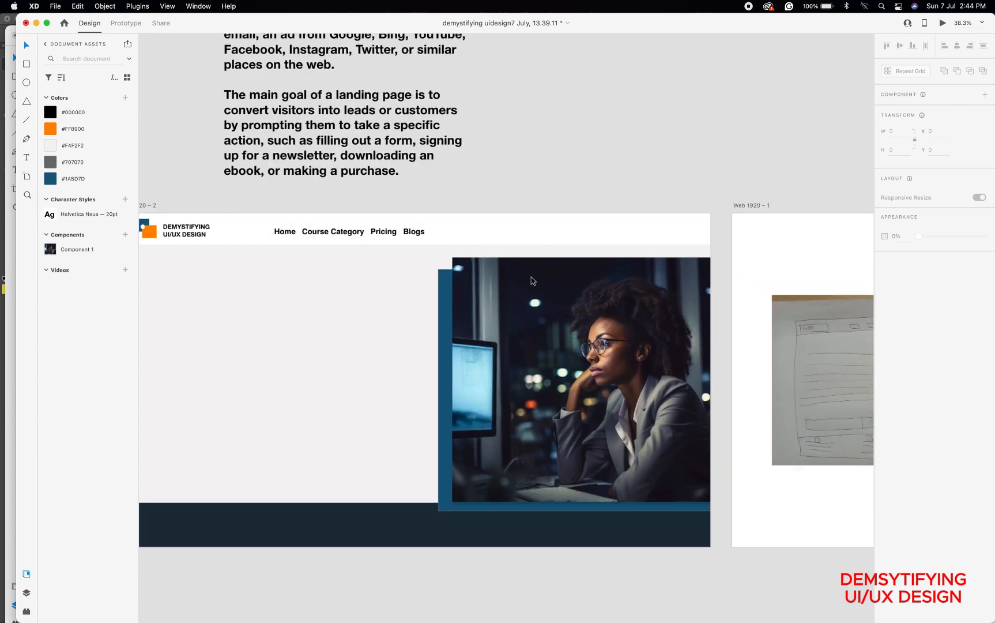
scroll(465, 275, "up", 5)
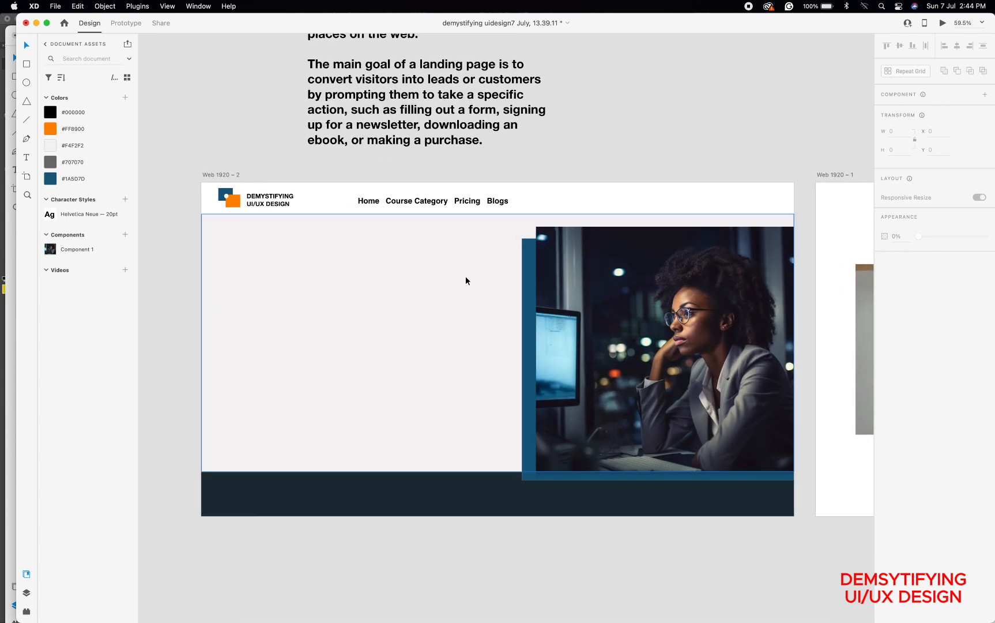
scroll(464, 281, "right", 5)
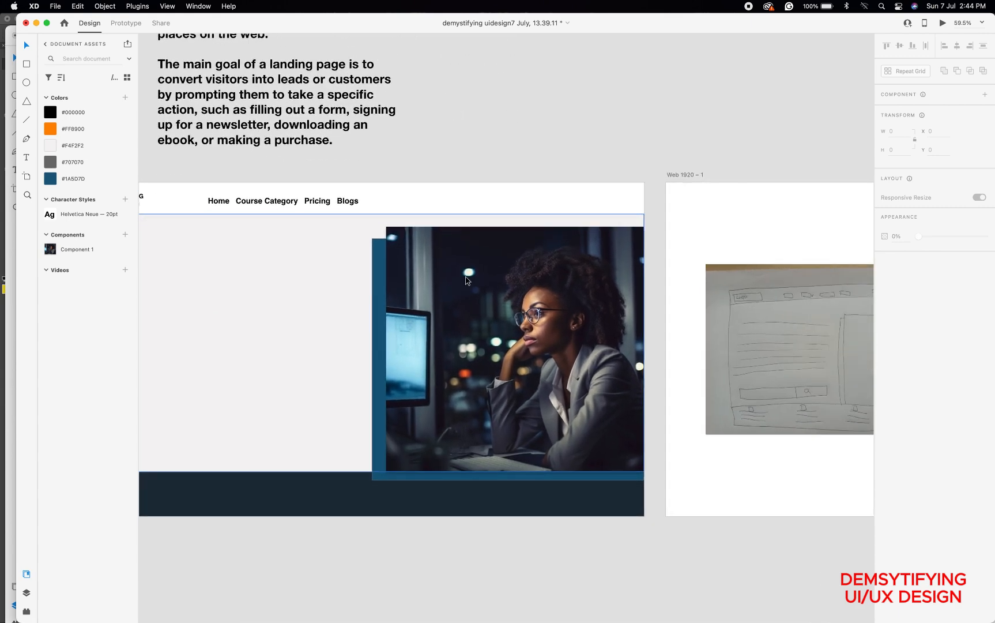
scroll(370, 290, "left", 5)
scroll(370, 291, "up", 2)
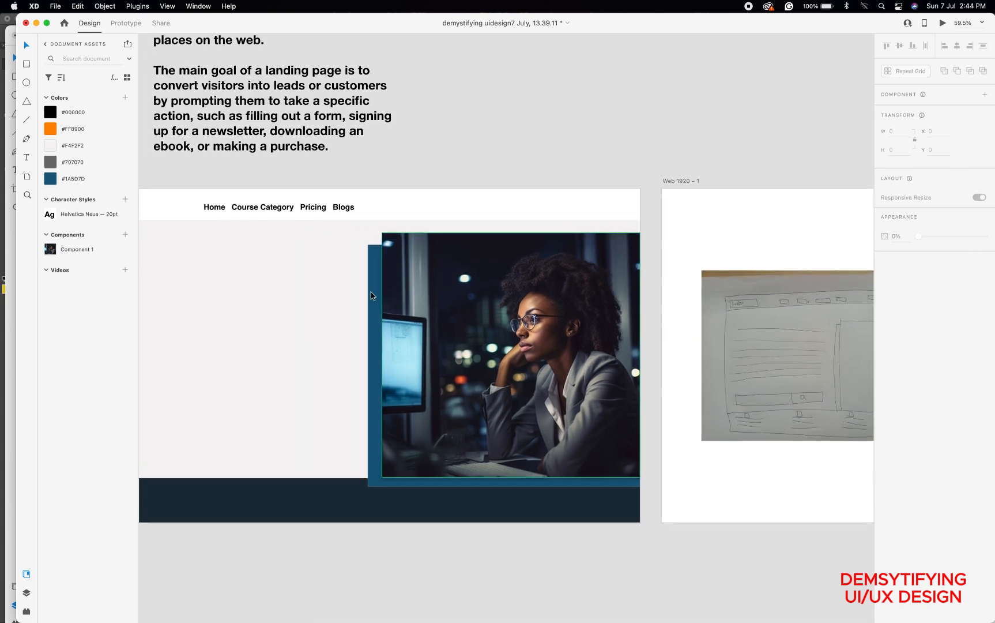
scroll(370, 291, "up", 5)
scroll(370, 290, "left", 2)
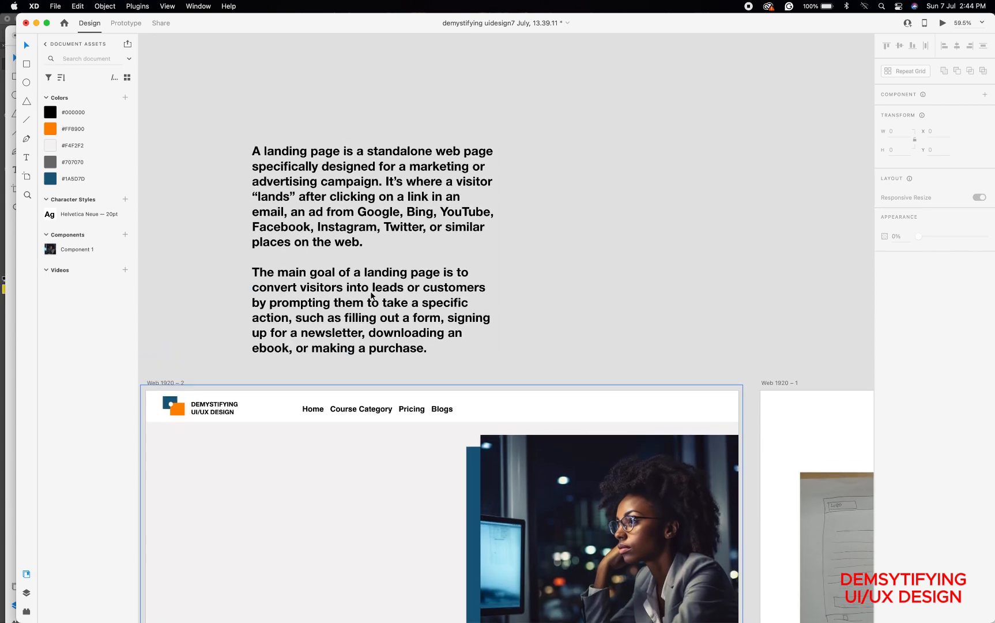
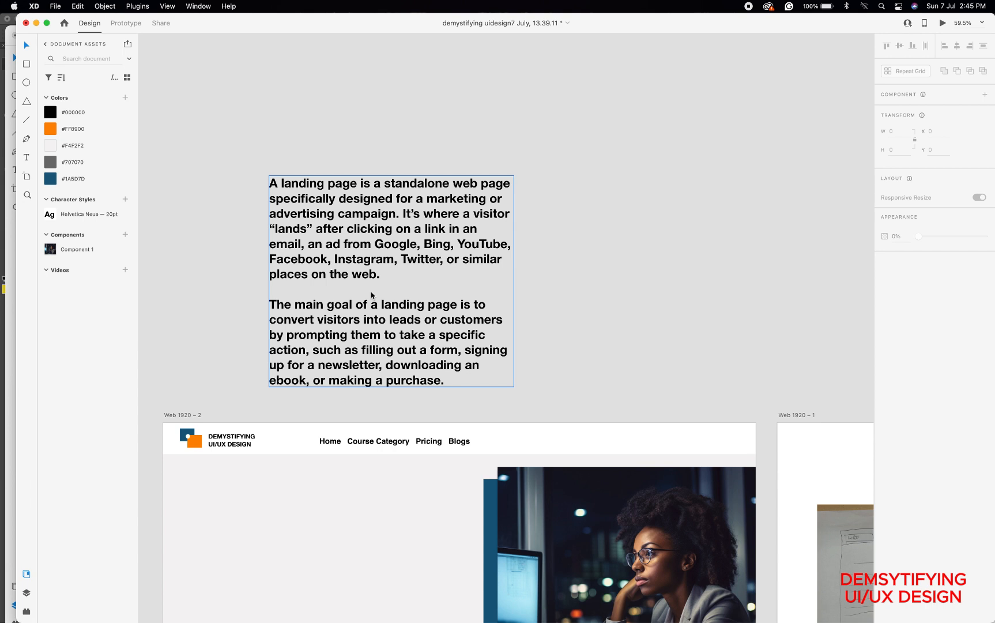
key("Escape")
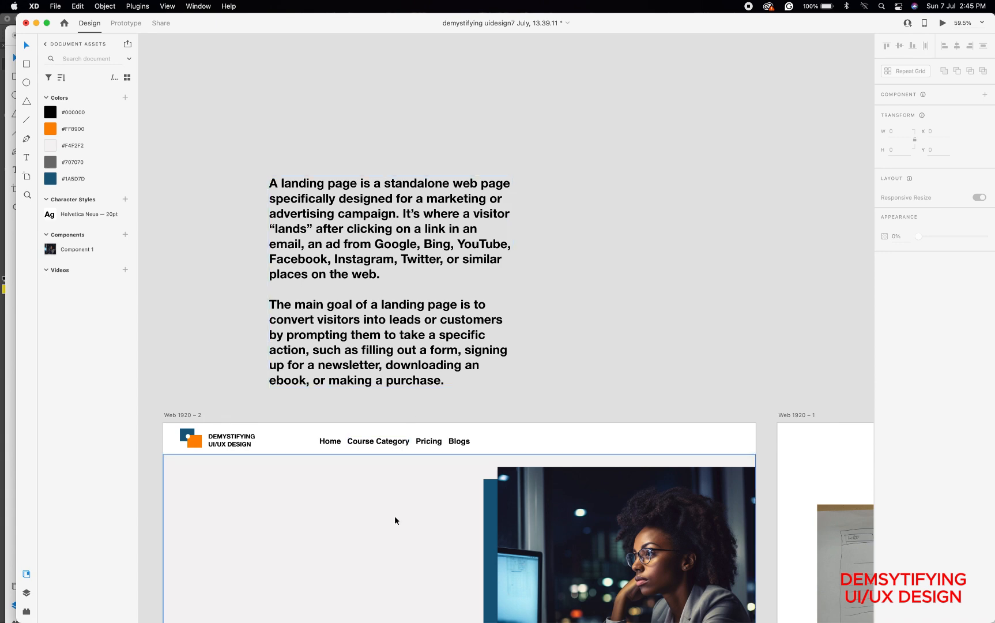
scroll(394, 520, "down", 5)
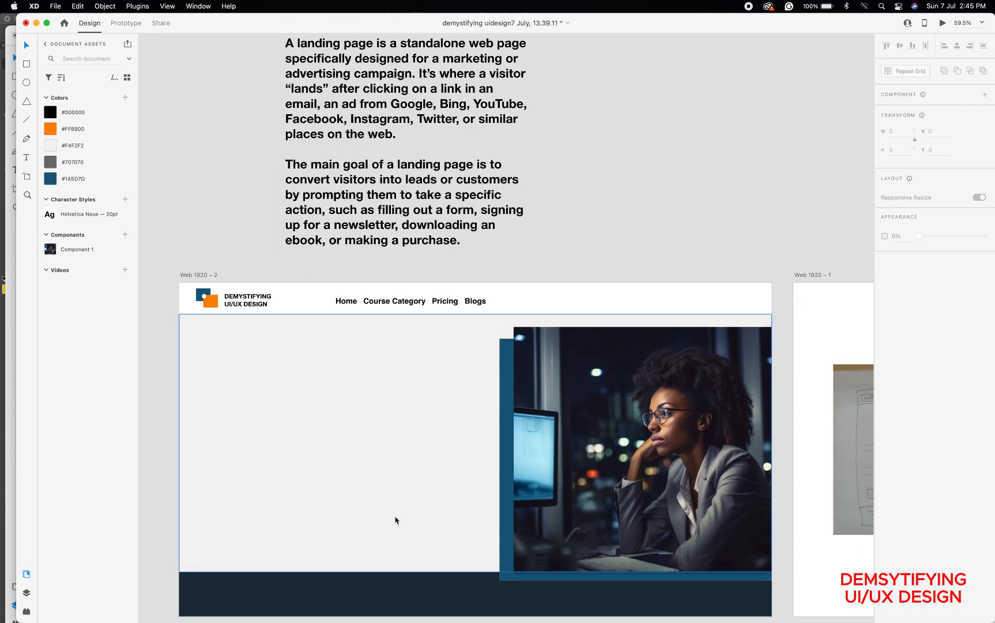
scroll(395, 520, "down", 2)
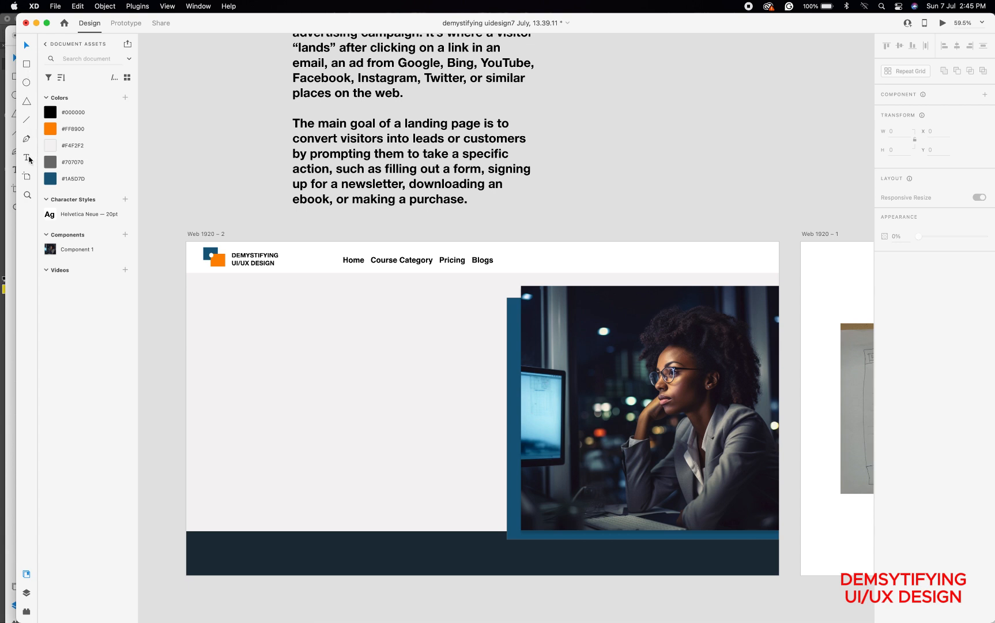
Add a "Login" text label in the empty header area well to the right of "Blogs"
left_click(27, 158)
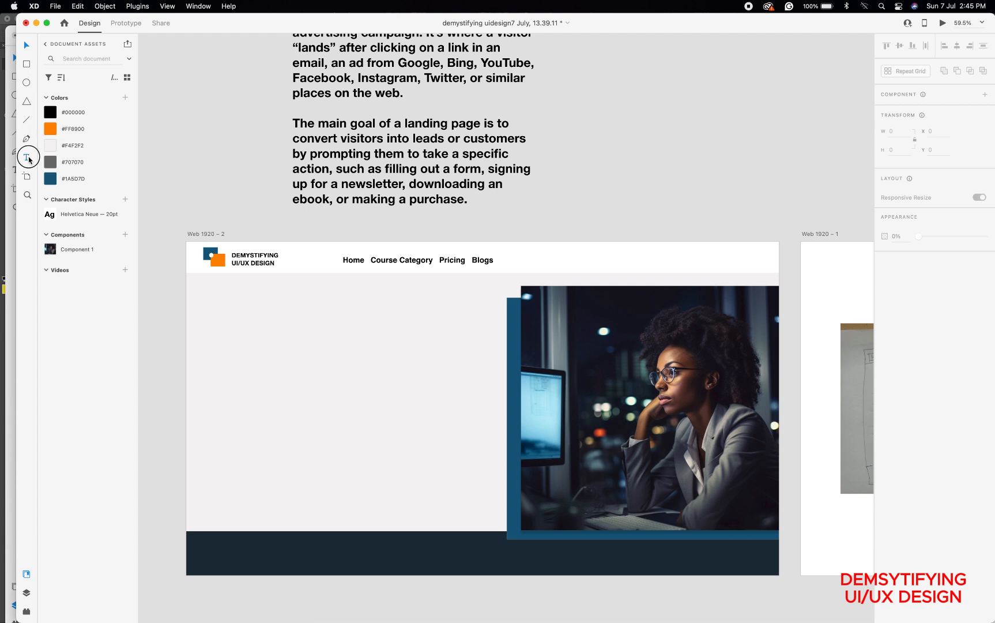
left_click(653, 261)
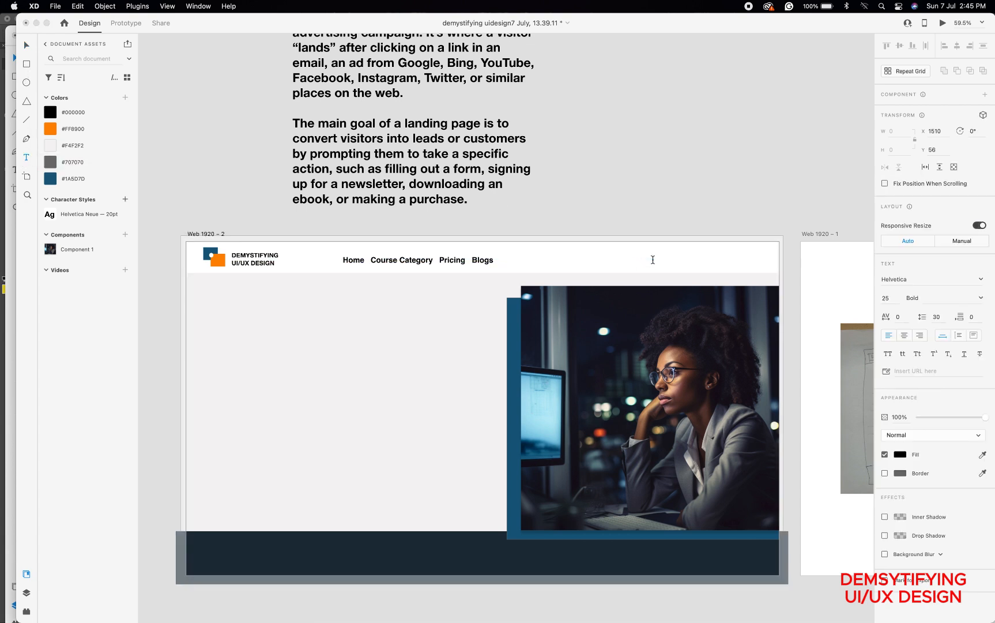
type("Login")
left_click(26, 45)
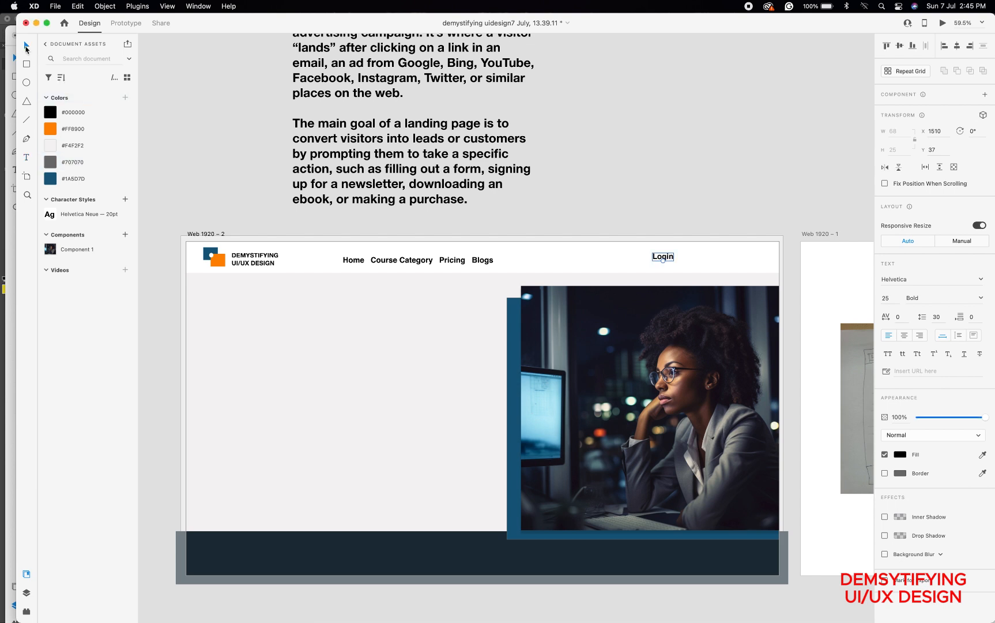
Save the "Course Category" label's formatting as a character style and apply the Helvetica — 25pt style to "Login"
left_click(394, 262)
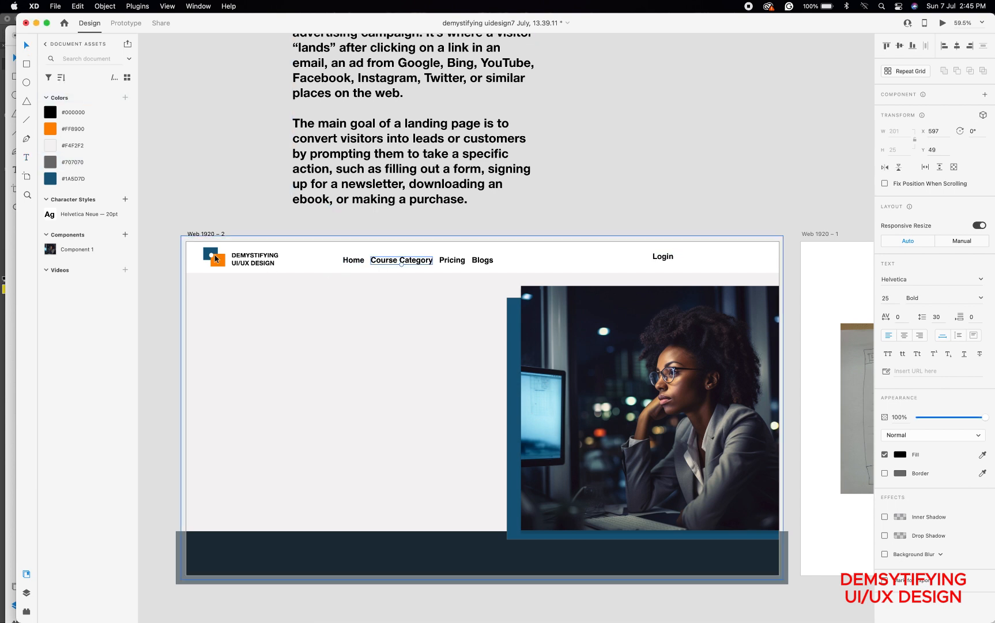
left_click(126, 200)
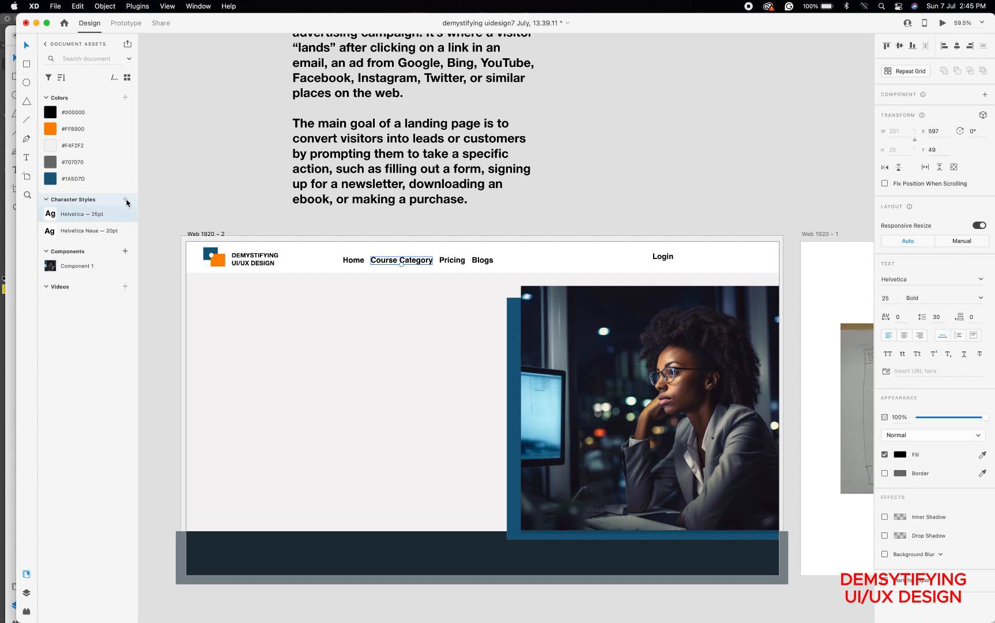
left_click(660, 255)
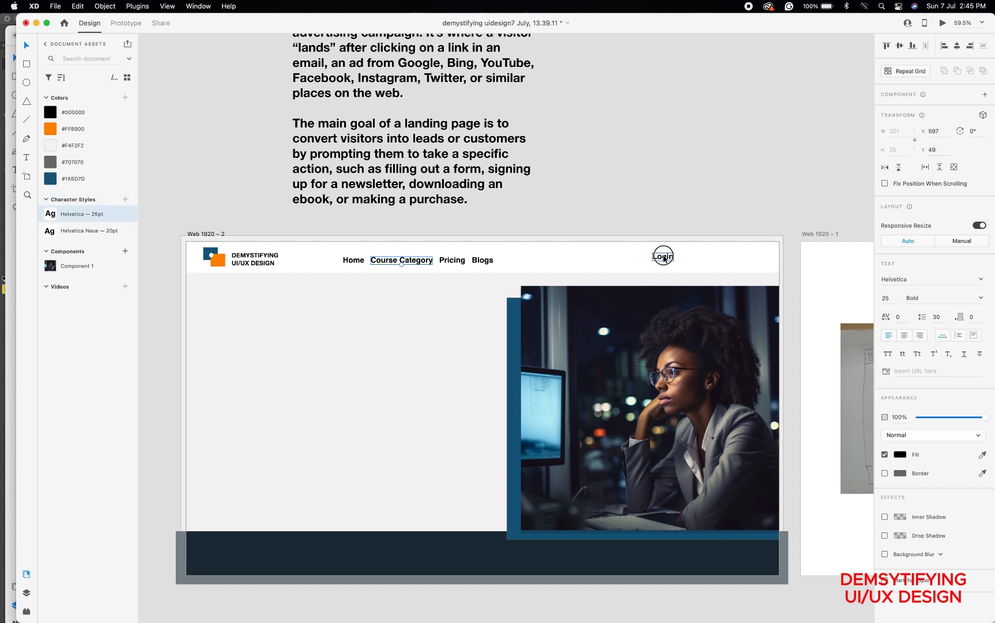
double_click(664, 258)
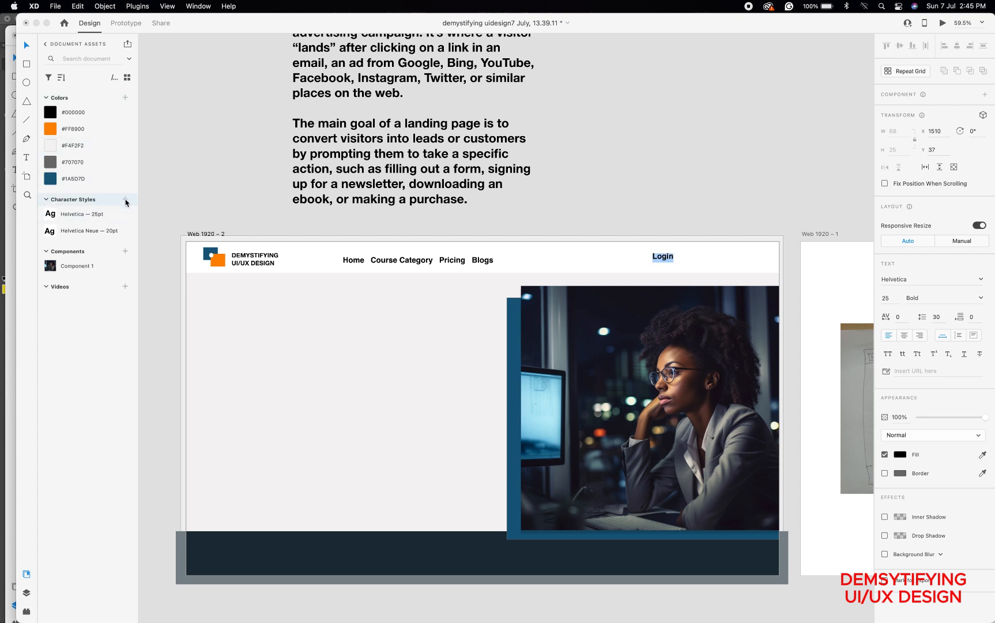
left_click(87, 215)
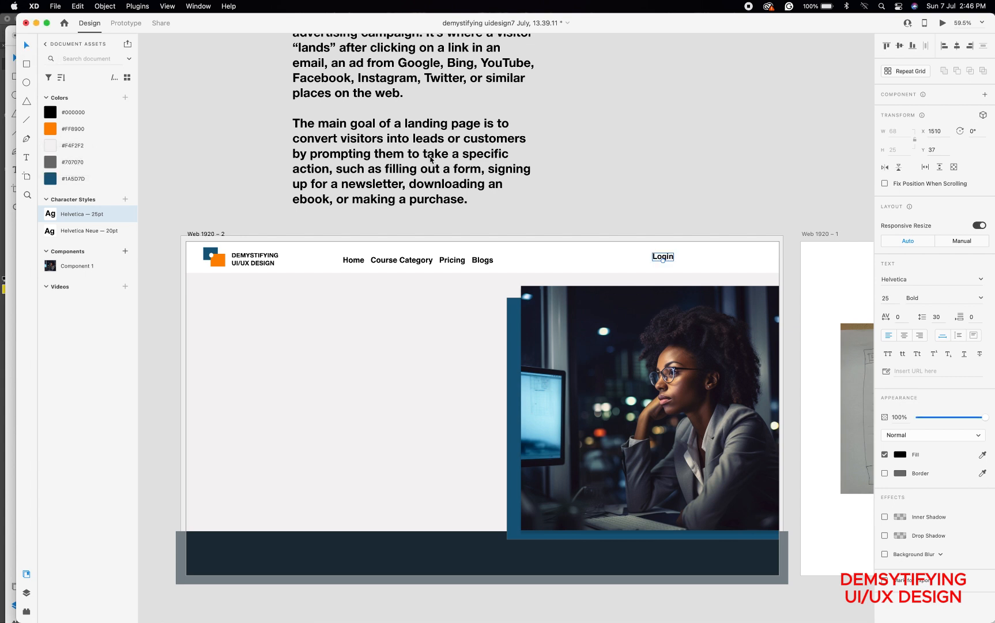
left_click(592, 173)
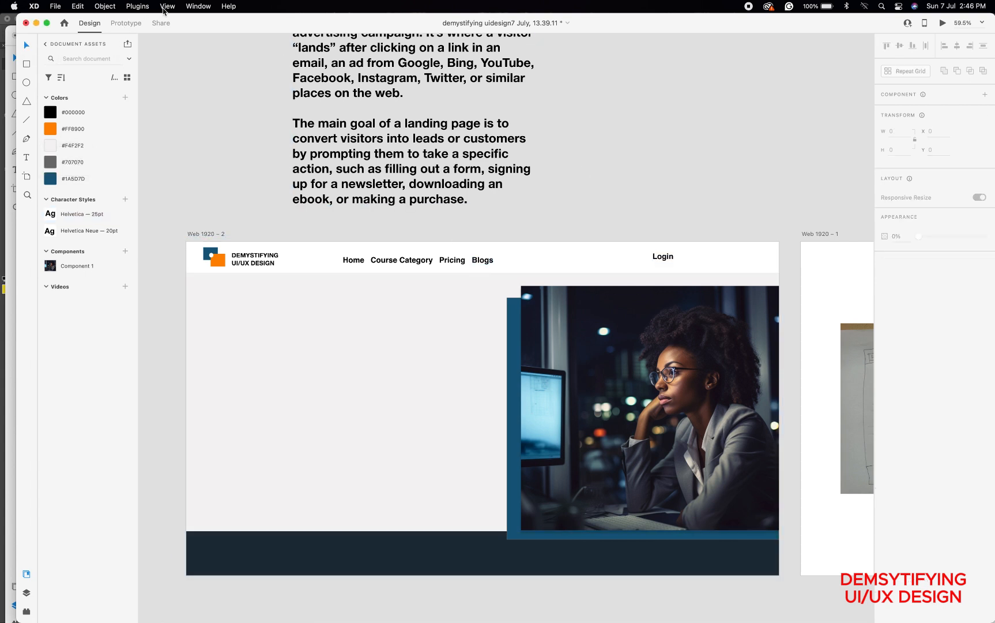
Check the header labels against the layout grid, showing the grid and hiding it again
left_click(166, 7)
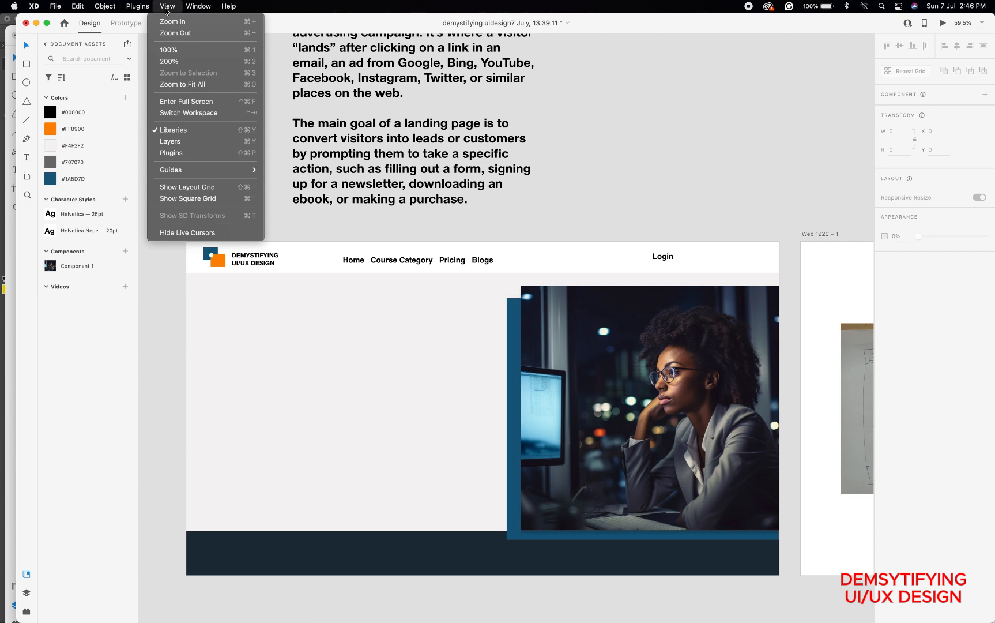
left_click(189, 190)
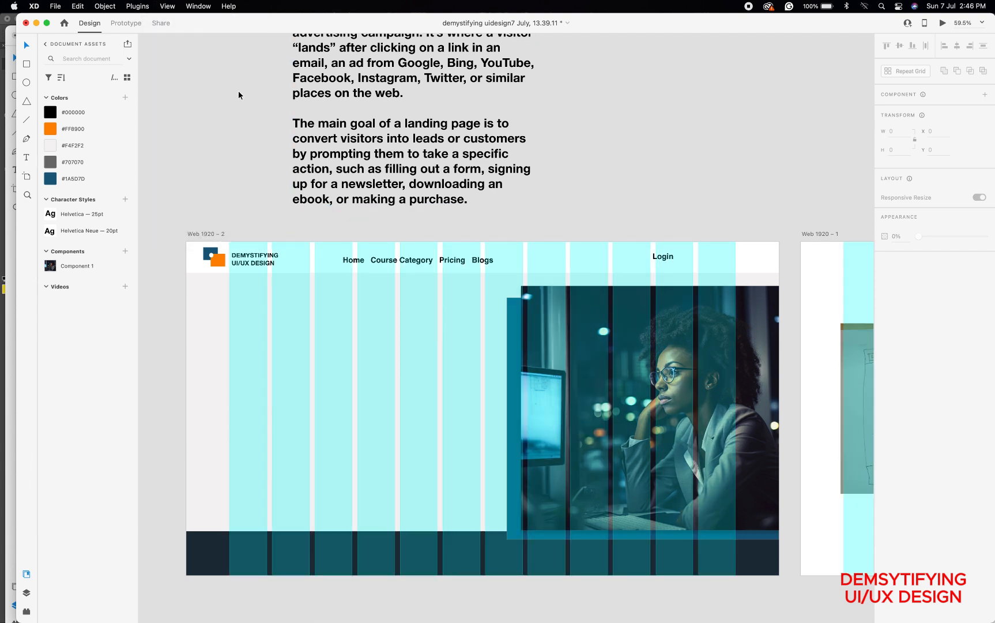
left_click(168, 7)
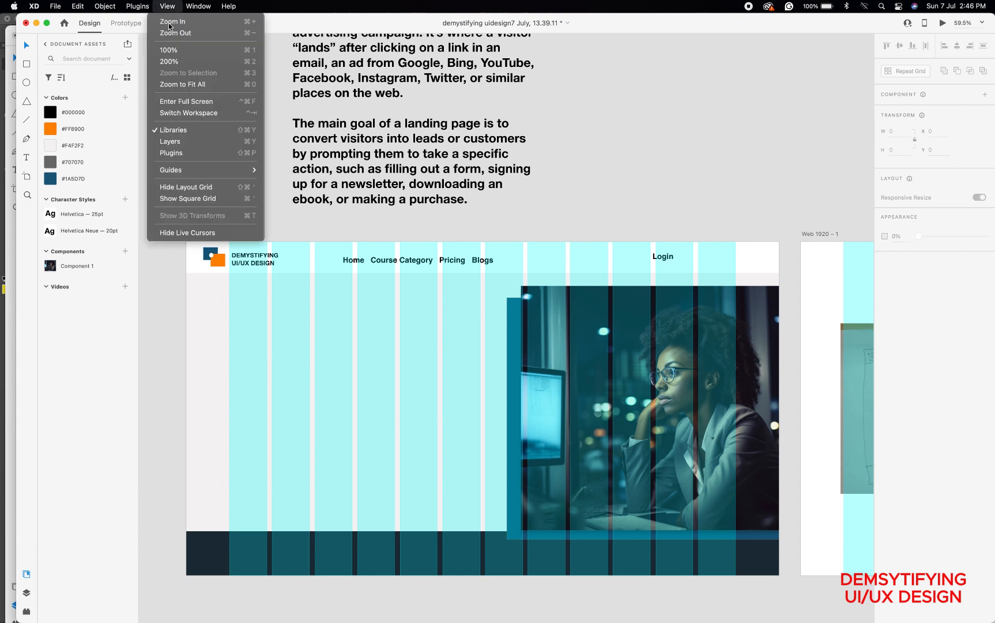
left_click(189, 186)
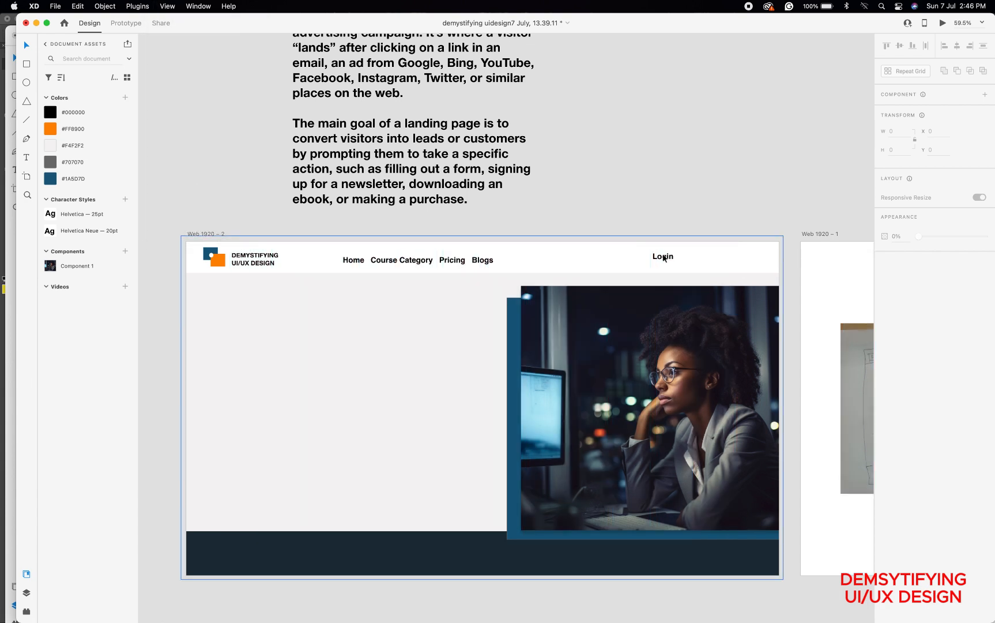
Move the "Login" label to X 1502, Y 49, level with the other menu labels in the header
left_click(663, 257)
left_click_drag(664, 260, 662, 260)
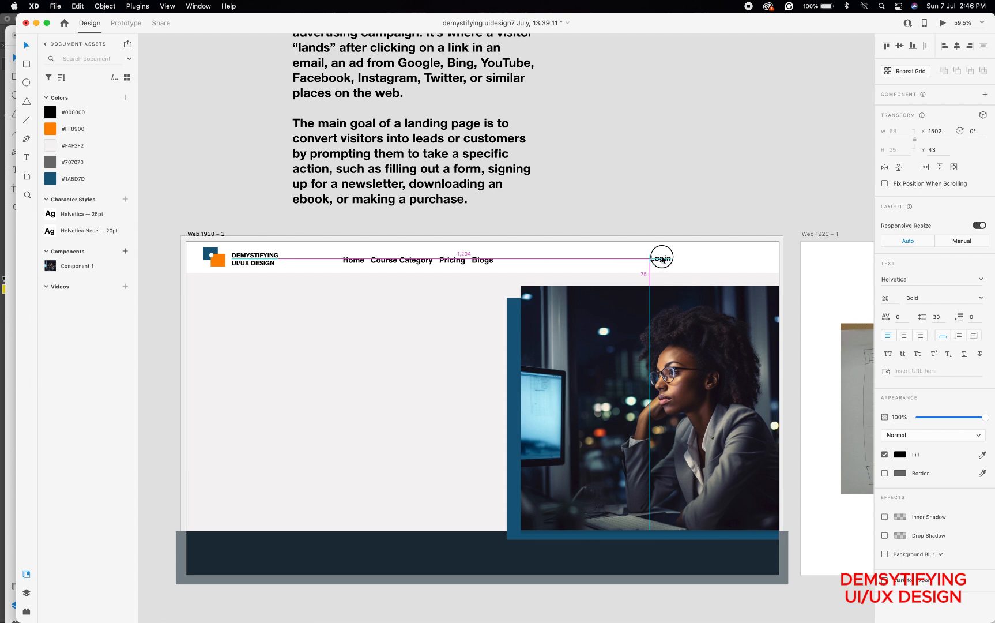
left_click_drag(663, 260, 663, 257)
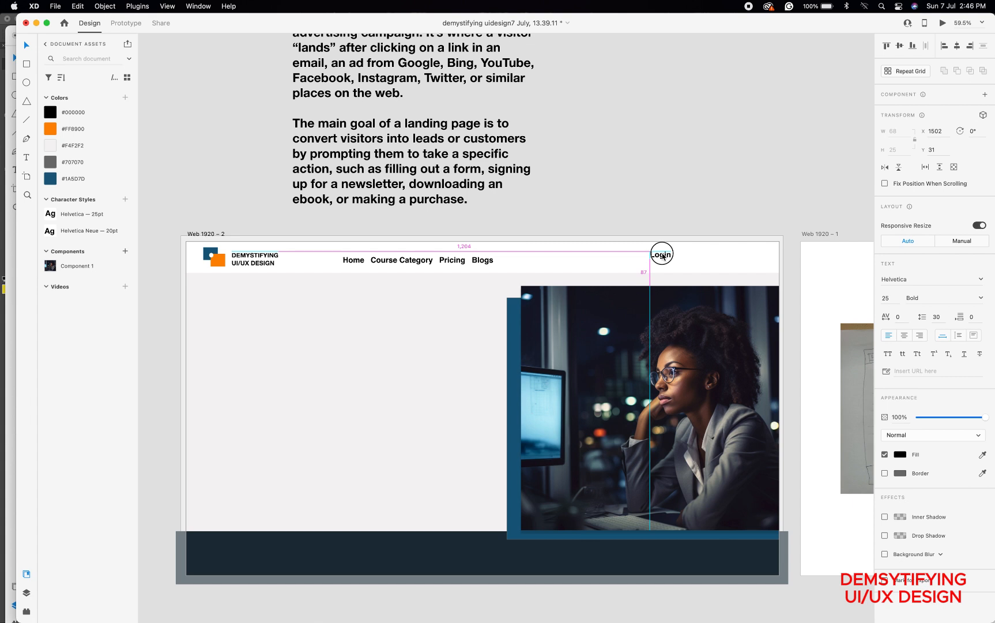
left_click_drag(662, 256, 662, 263)
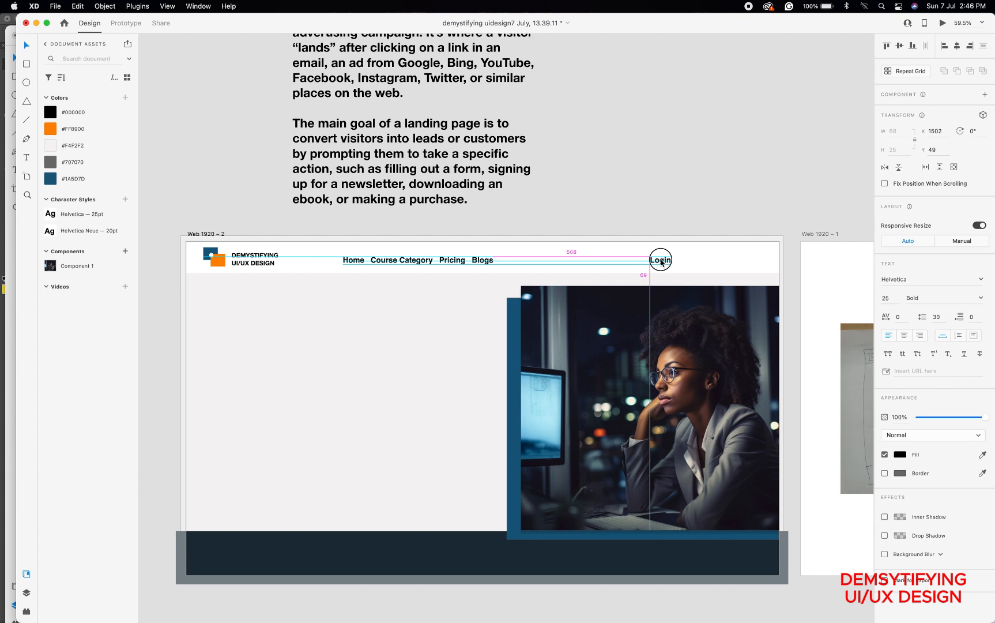
left_click_drag(662, 263, 662, 263)
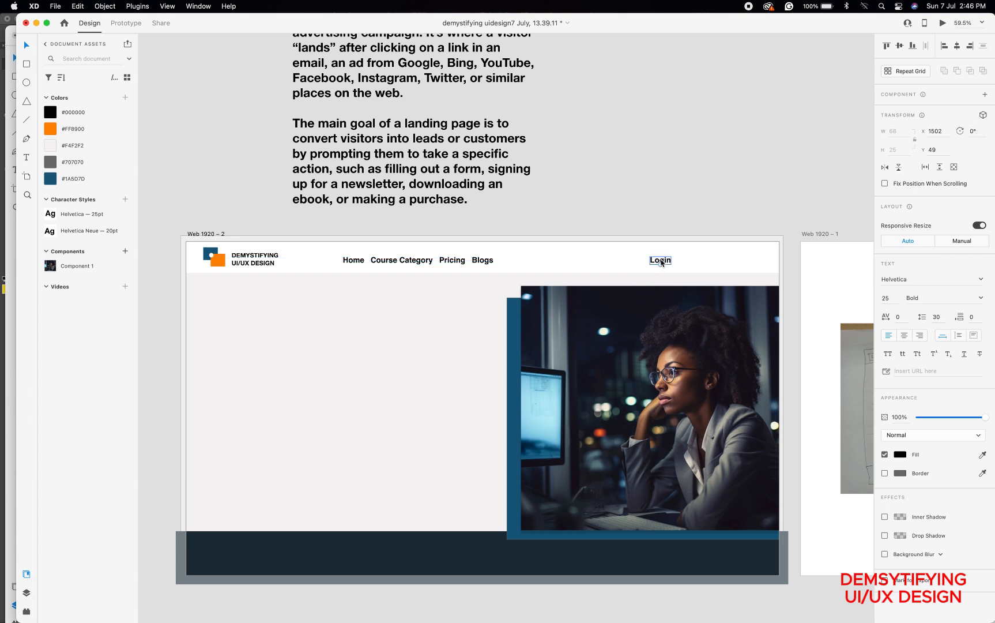
Try the orange #FF8900 swatch as the text colour of the "Login" label
left_click(52, 128)
left_click(629, 219)
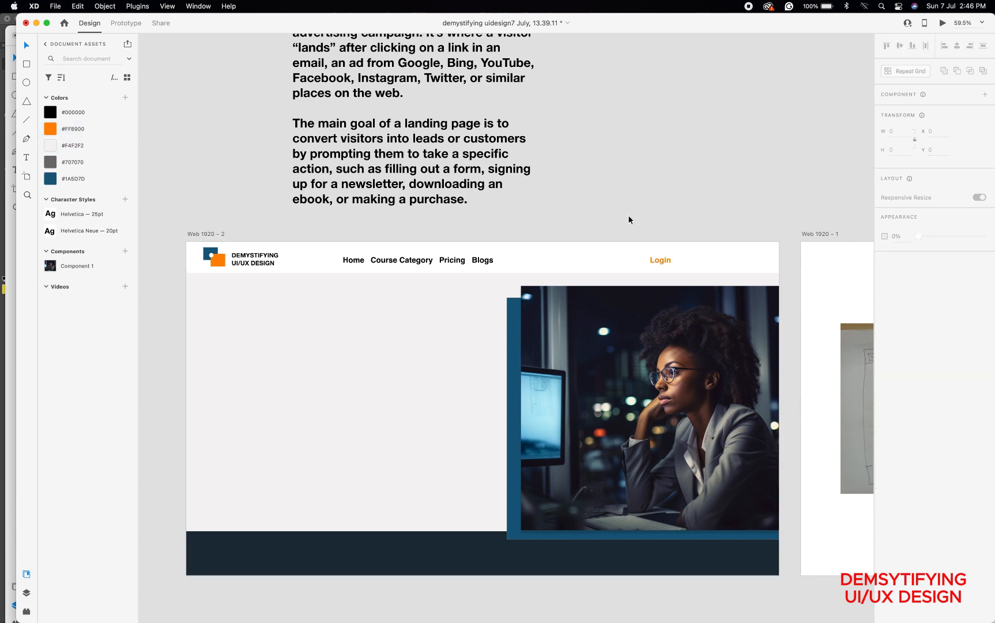
scroll(628, 219, "down", 3)
scroll(628, 217, "up", 4)
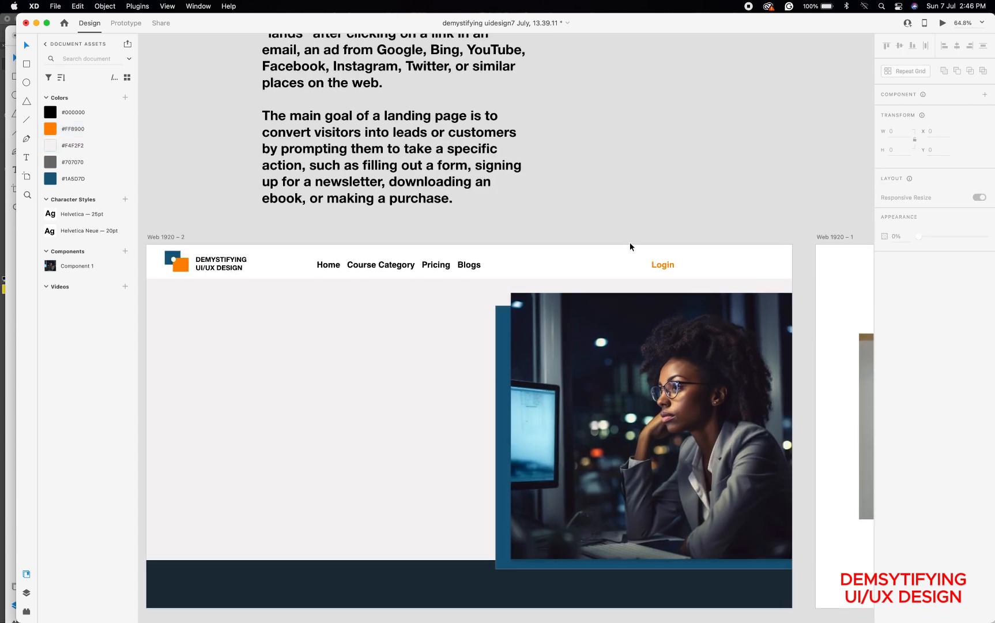
Colour the "Login" label in the header with the saved blue #1A5D7D
left_click(659, 265)
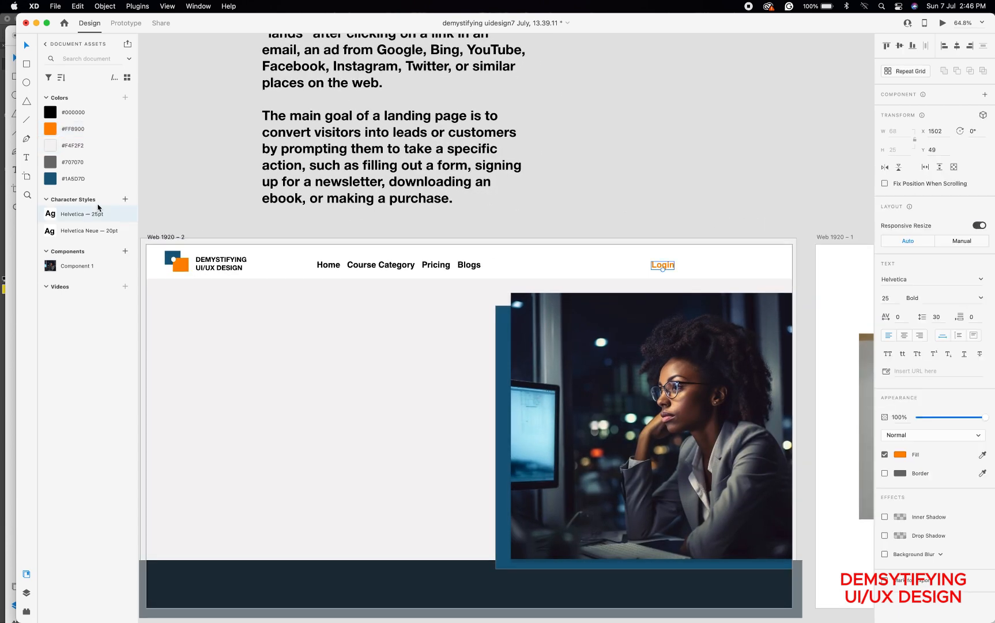
left_click(52, 179)
left_click(571, 219)
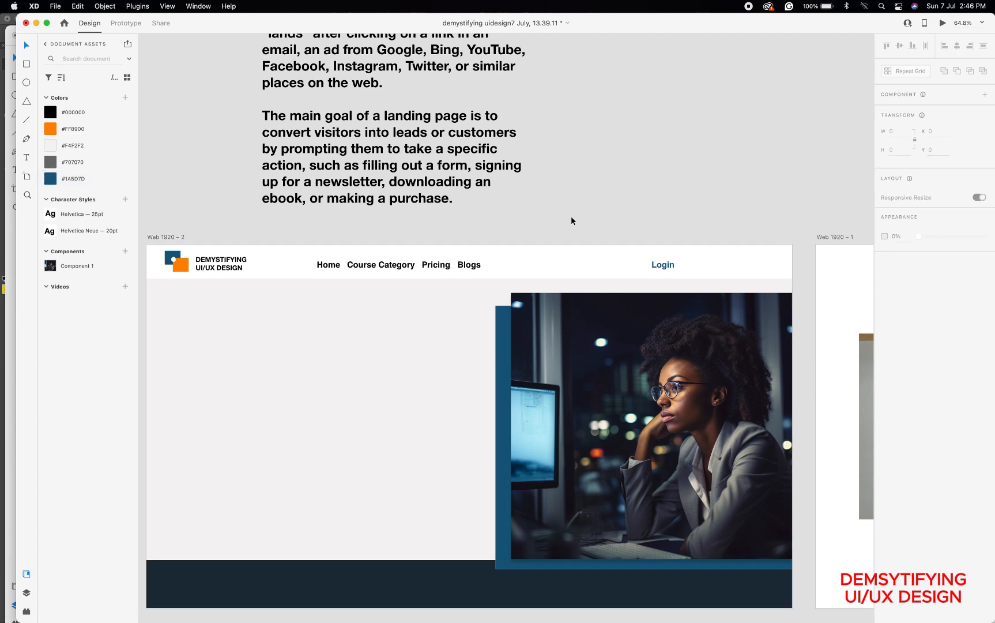
scroll(570, 220, "down", 5)
scroll(571, 220, "up", 4)
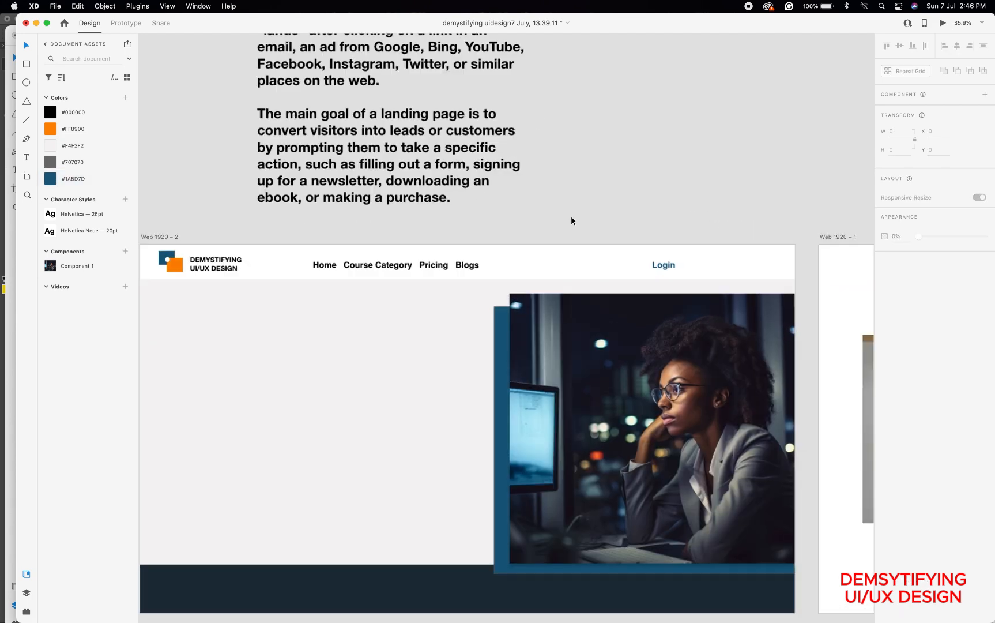
scroll(571, 220, "down", 2)
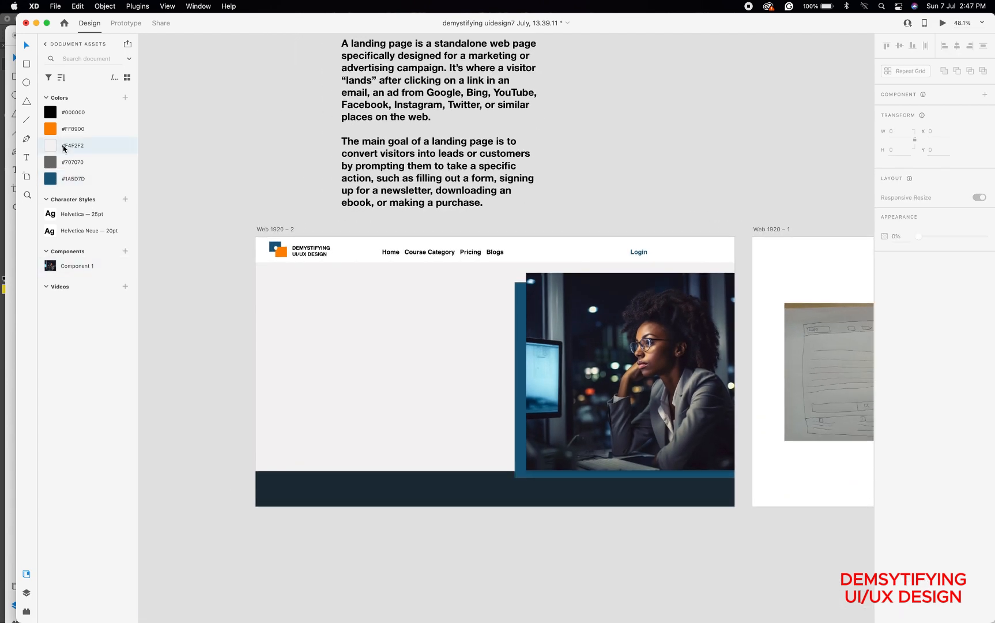
left_click(536, 127)
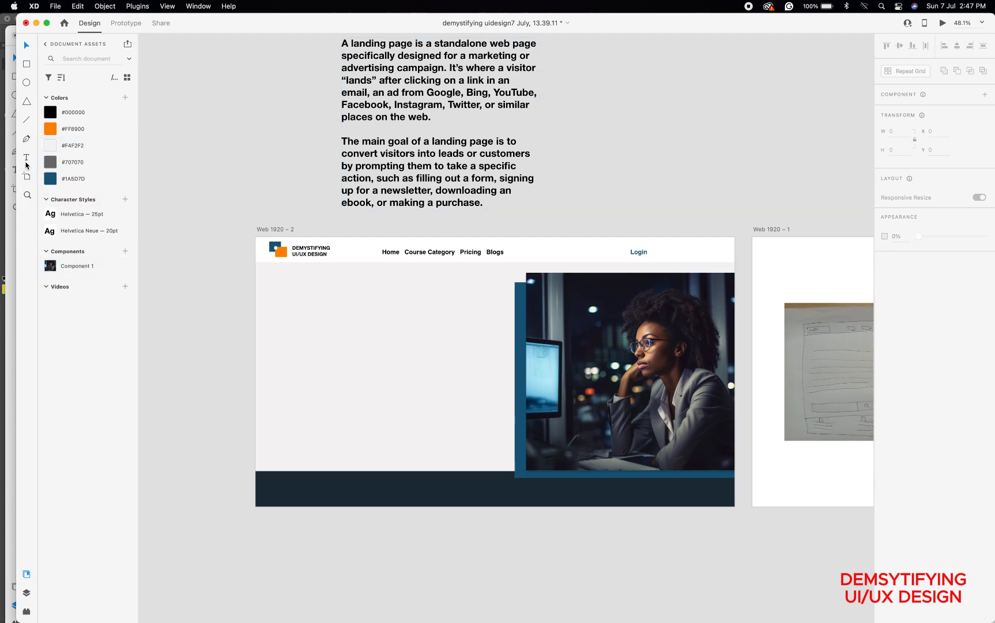
Add a "Register" text label beside "Login" and align it with the other header labels at Y 49
left_click(667, 254)
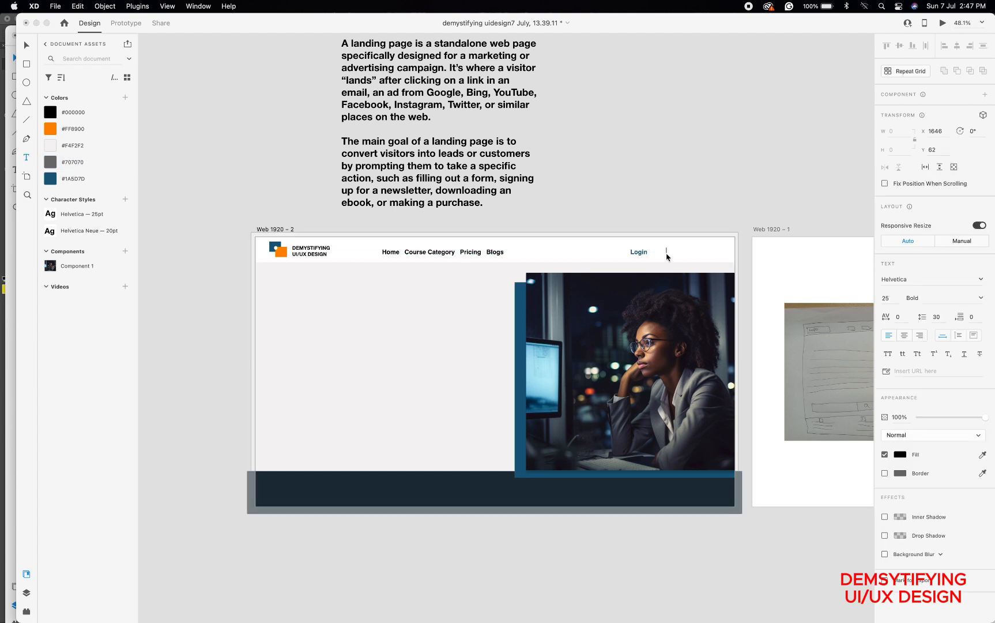
type("Register")
left_click(26, 46)
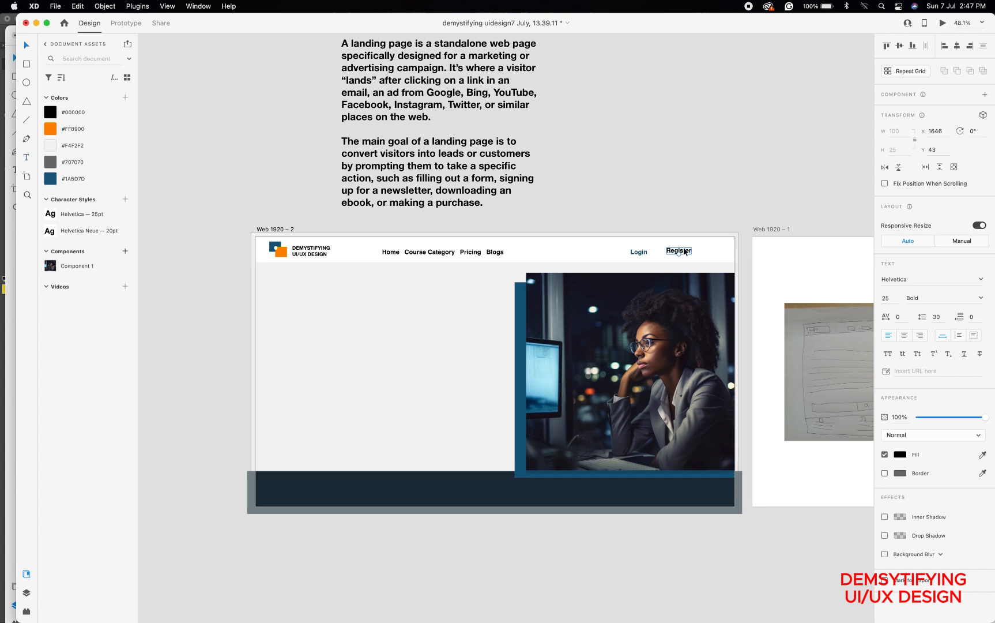
left_click_drag(684, 252, 685, 254)
Draw a rectangle about 155 by 49 around the "Register" label and move its layer directly beneath the text
left_click(673, 247)
left_click_drag(673, 248, 700, 257)
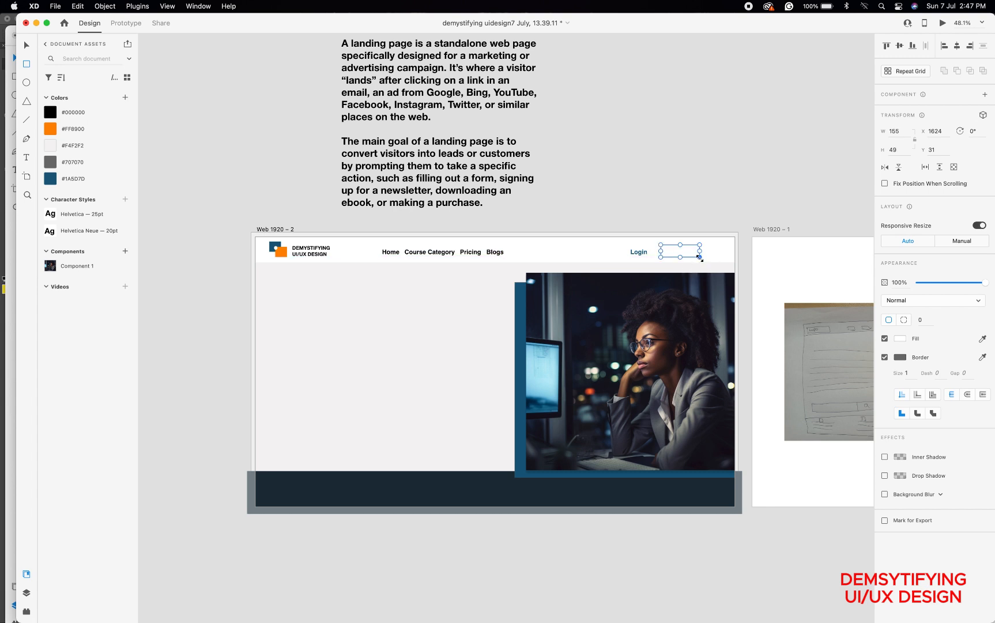
left_click(27, 592)
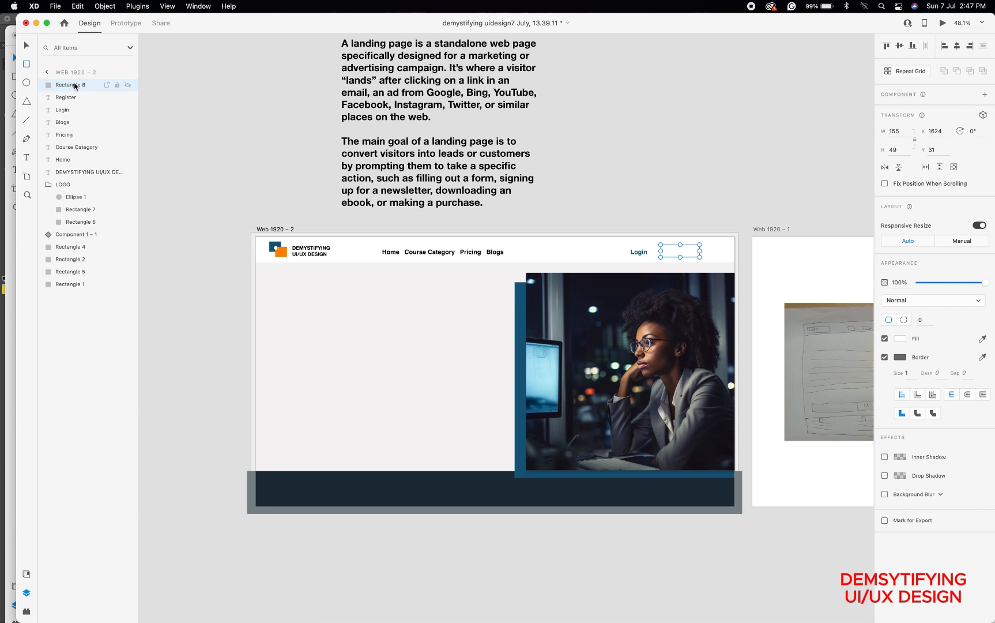
key("v")
left_click_drag(93, 84, 91, 102)
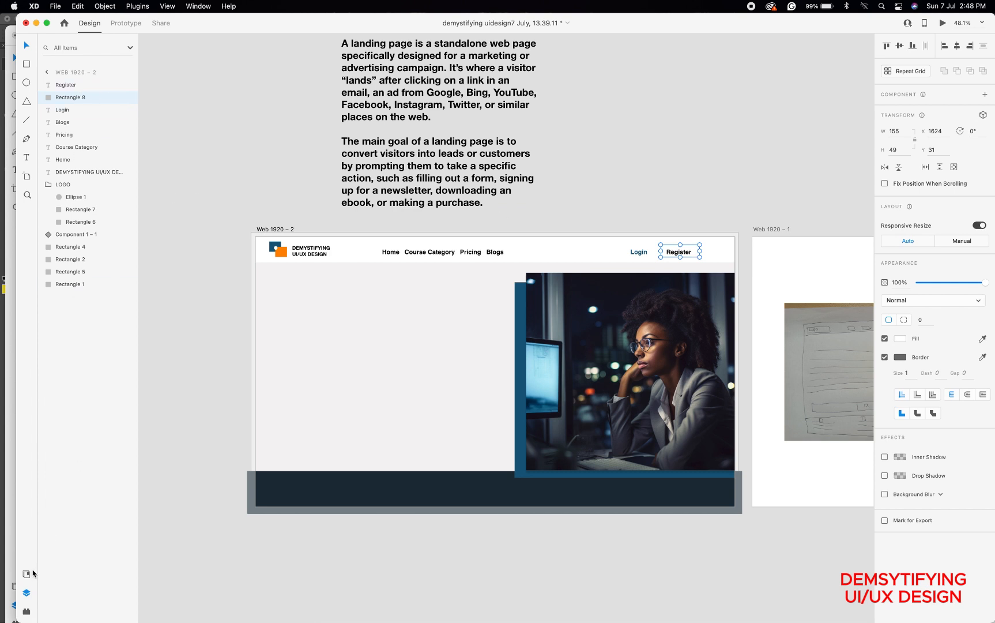
Fill the rectangle behind "Register" with #FF8900 and colour the "Register" text #1A5D7D
left_click(25, 574)
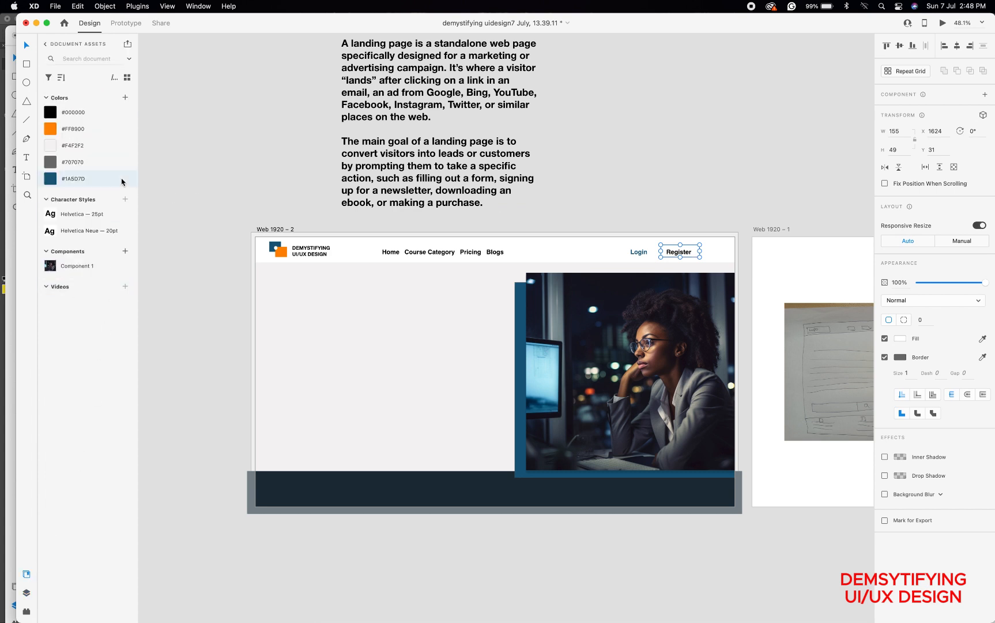
left_click(55, 132)
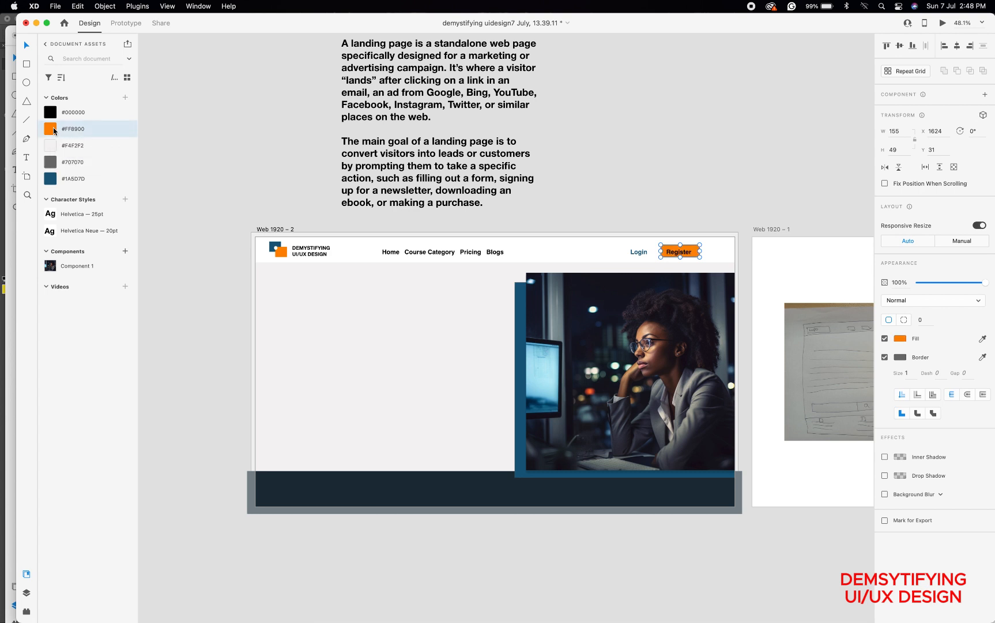
double_click(681, 255)
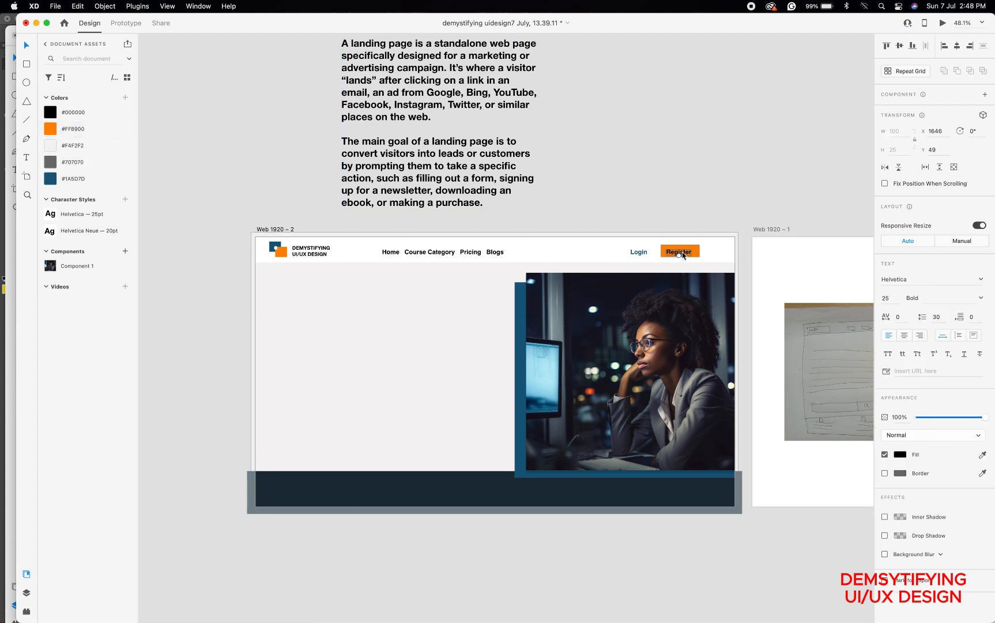
left_click(53, 181)
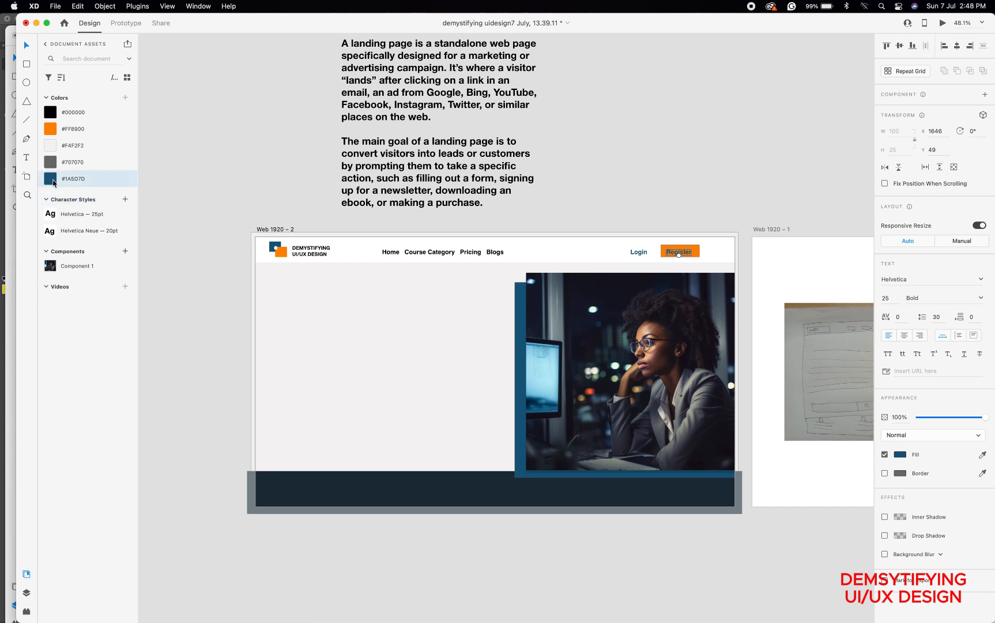
left_click(605, 196)
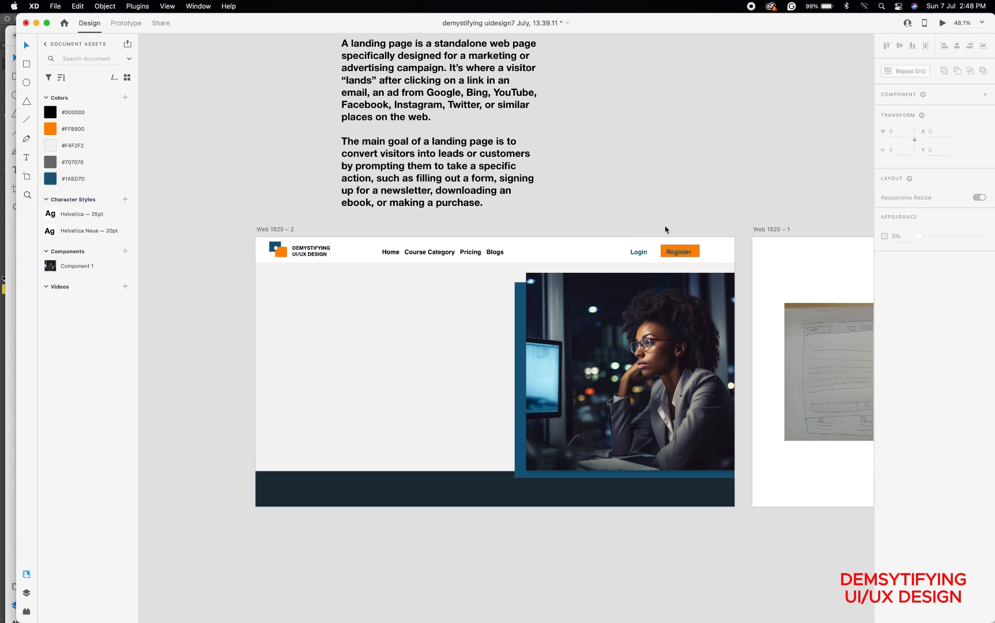
Change the fill of the rectangle behind "Register" to white, #FFFFFF
left_click(695, 251)
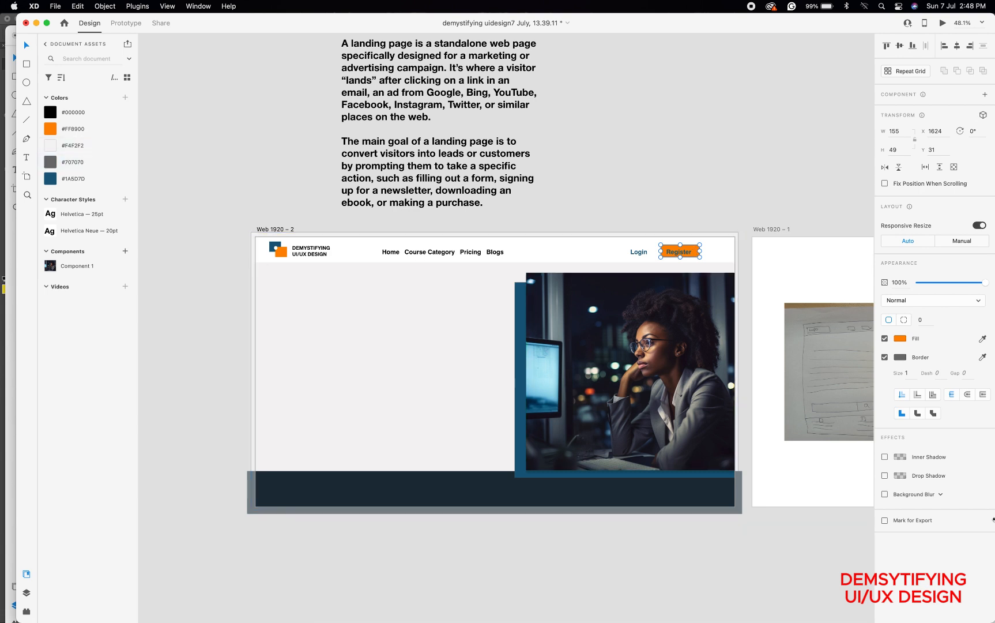
left_click(900, 339)
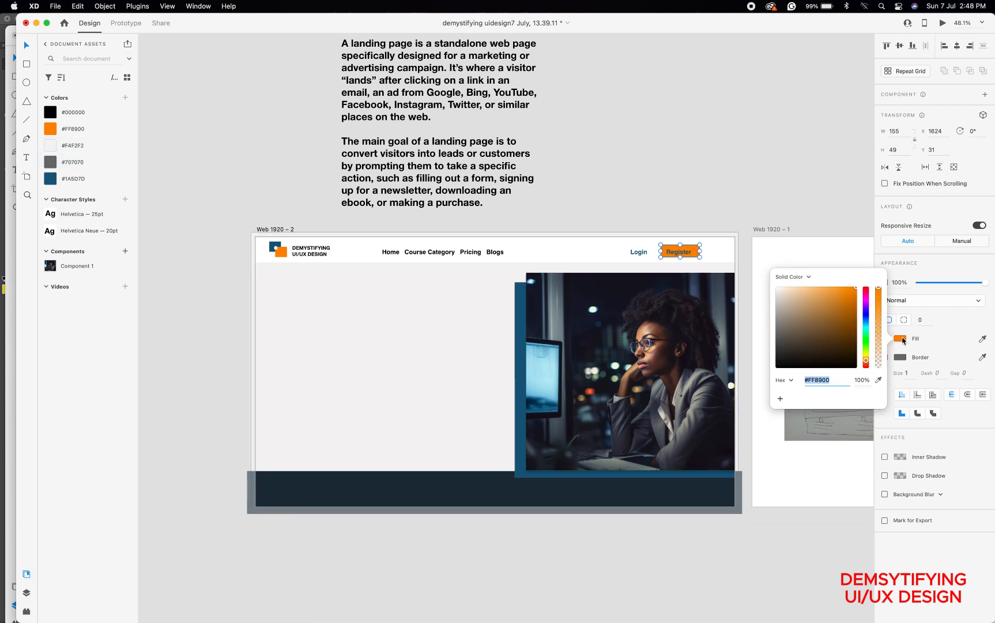
left_click(777, 287)
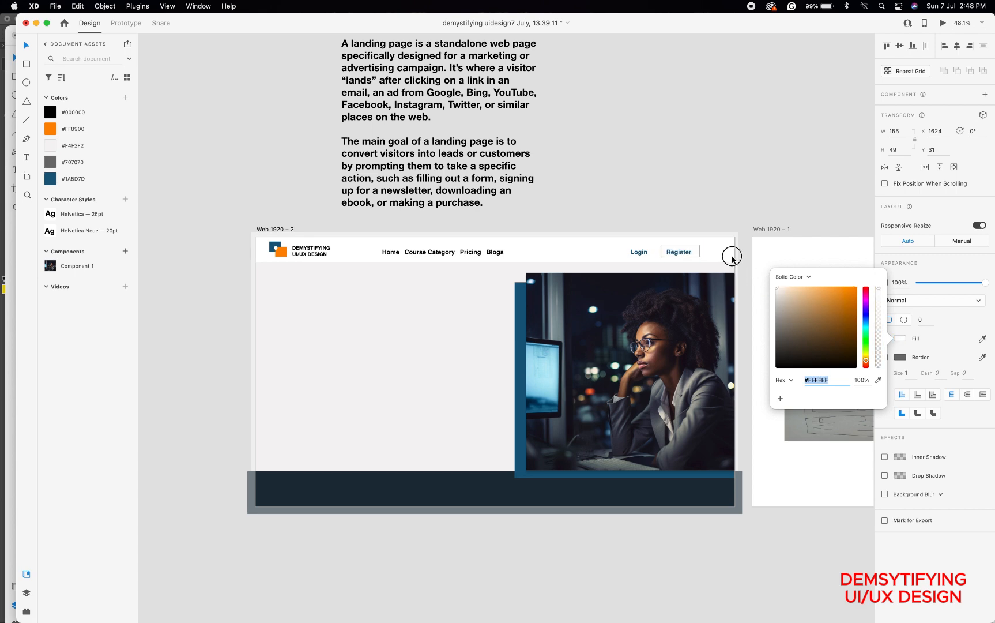
left_click(945, 337)
Nudge the rectangle to X 1623, Y 35 to centre it around the "Register" text
scroll(681, 259, "up", 5)
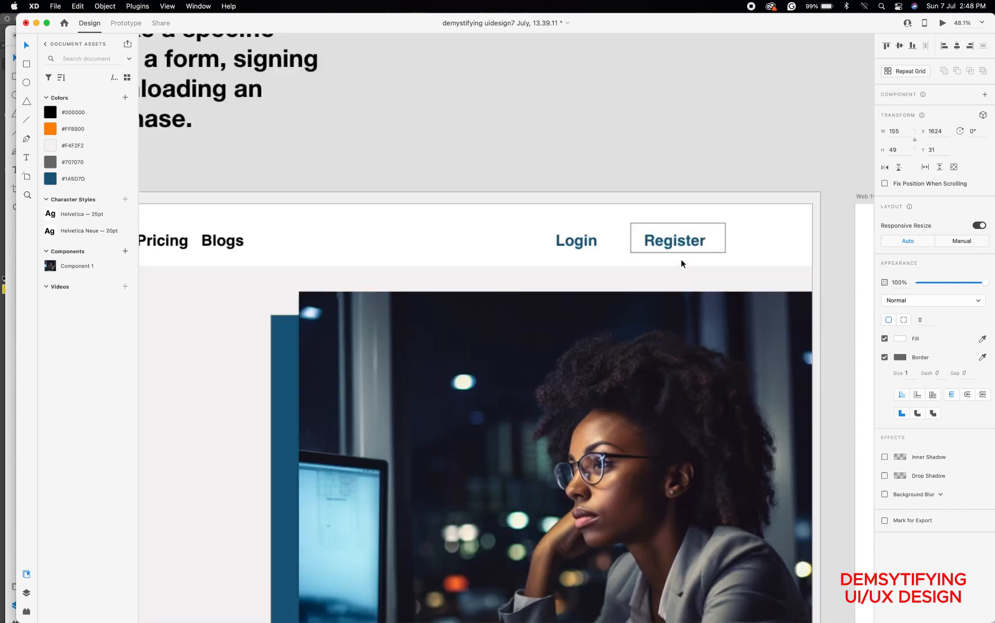
scroll(681, 259, "up", 5)
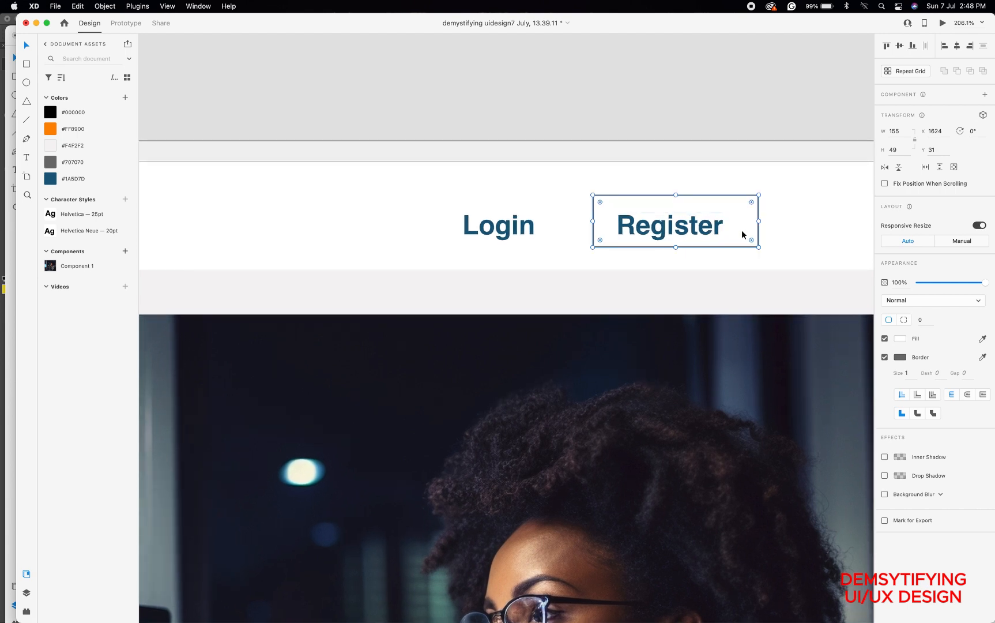
key("Down")
key("Down")
key("Down")
key("Down")
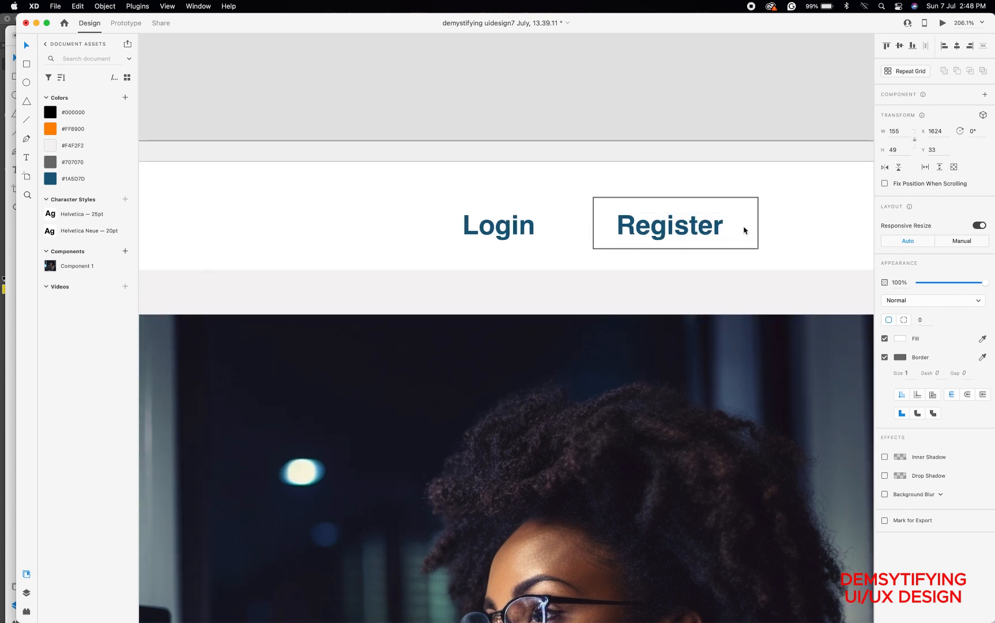
key("Left")
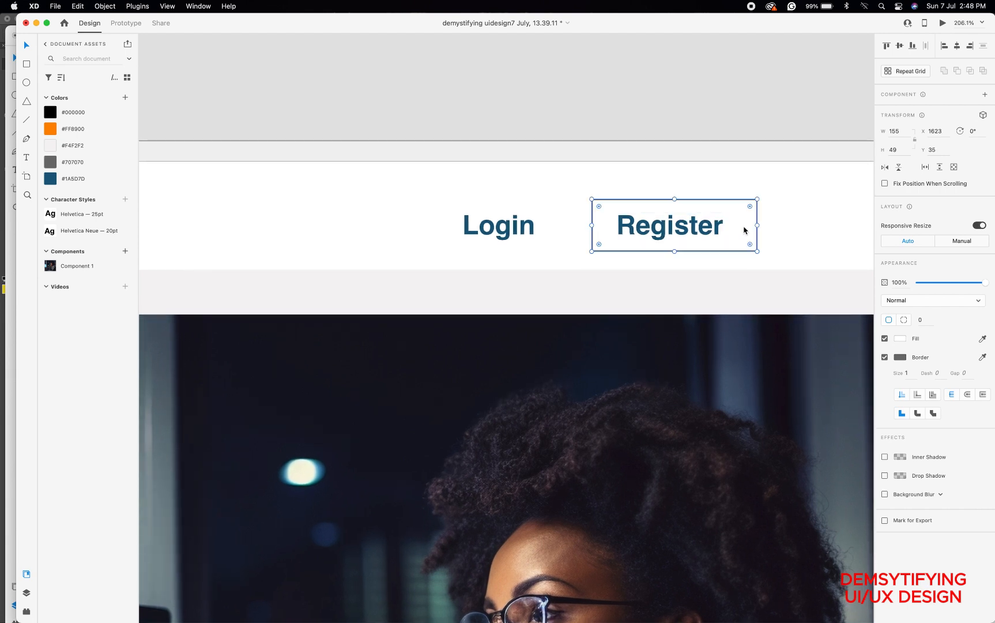
Try a border size of 5 on the rectangle around "Register"
left_click(912, 373)
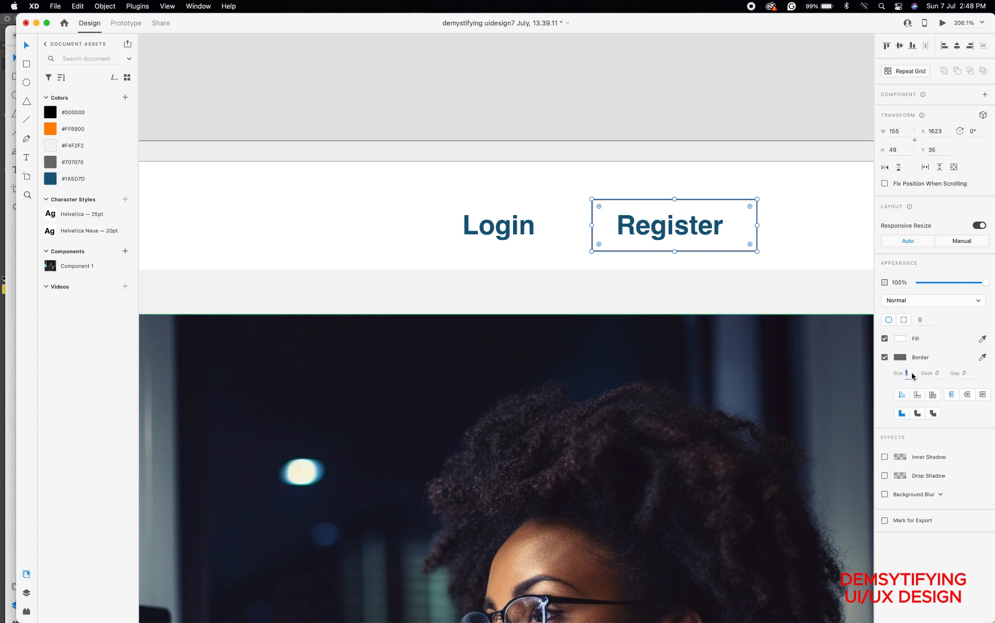
type("5")
key("Return")
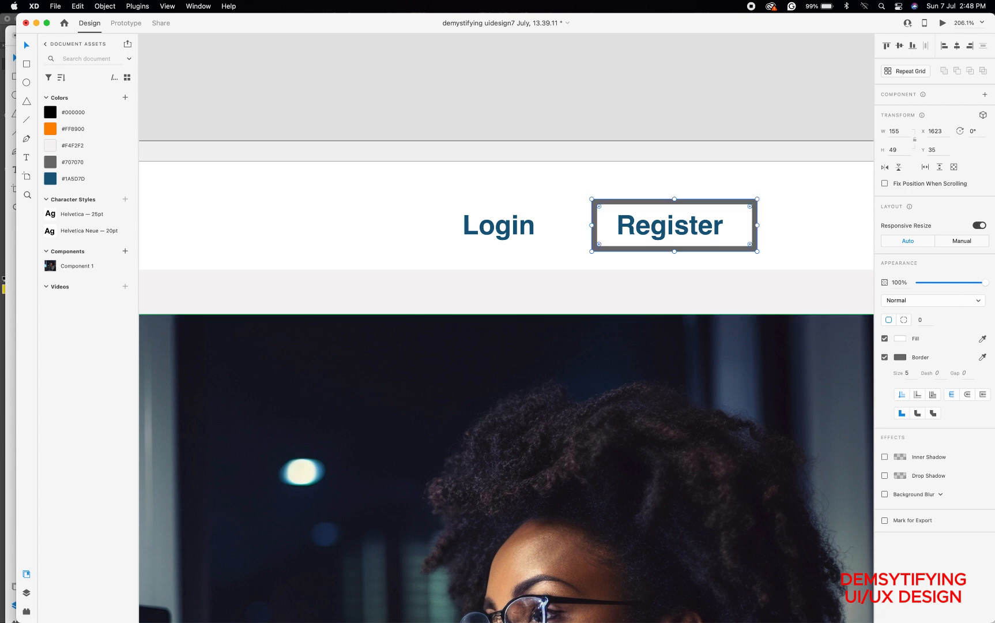
Set the border size of the "Register" rectangle to 3 and round its corners to a radius of about 9
left_click(912, 373)
type("3")
key("Return")
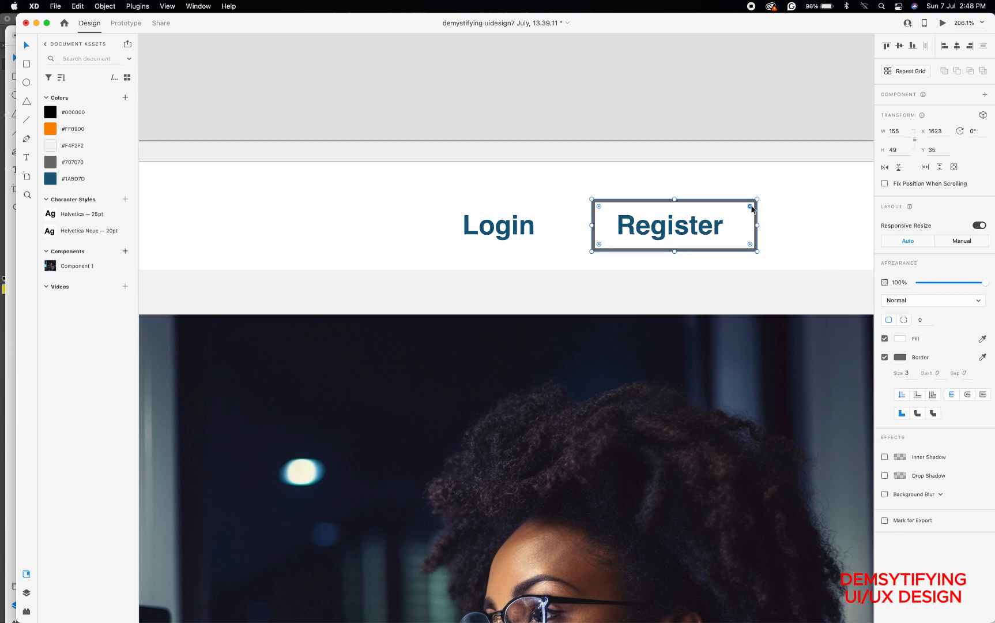
left_click_drag(751, 209, 752, 211)
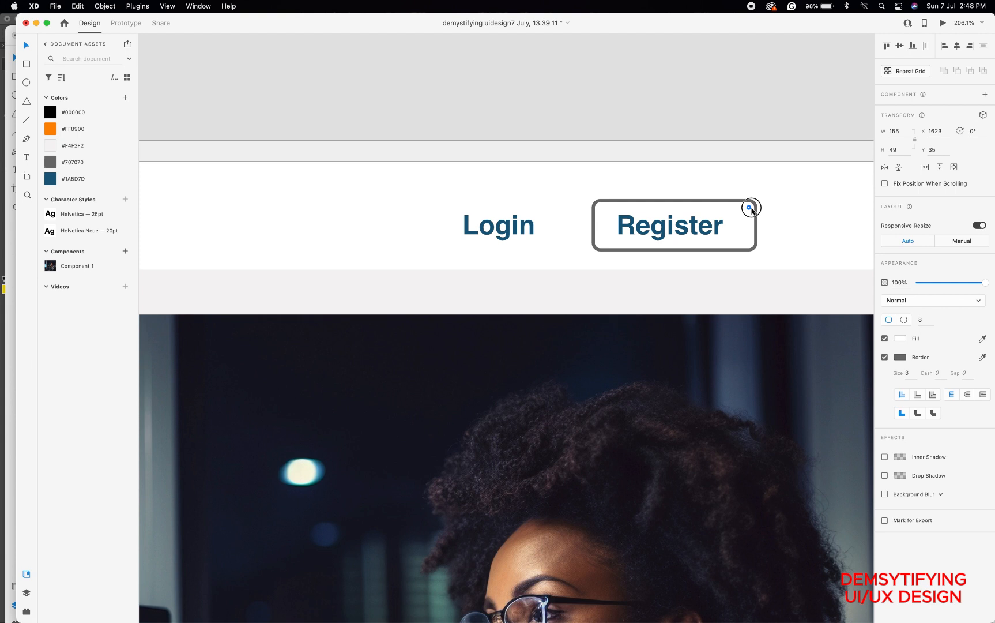
left_click_drag(751, 208, 751, 211)
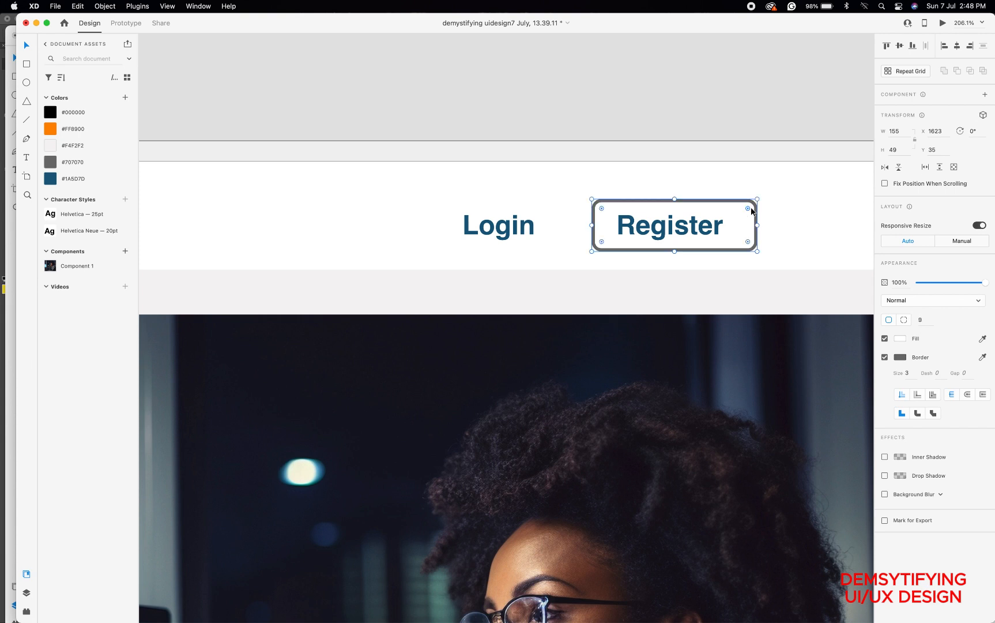
Turn the rounded rectangle around "Register" into a reusable component
left_click(125, 253)
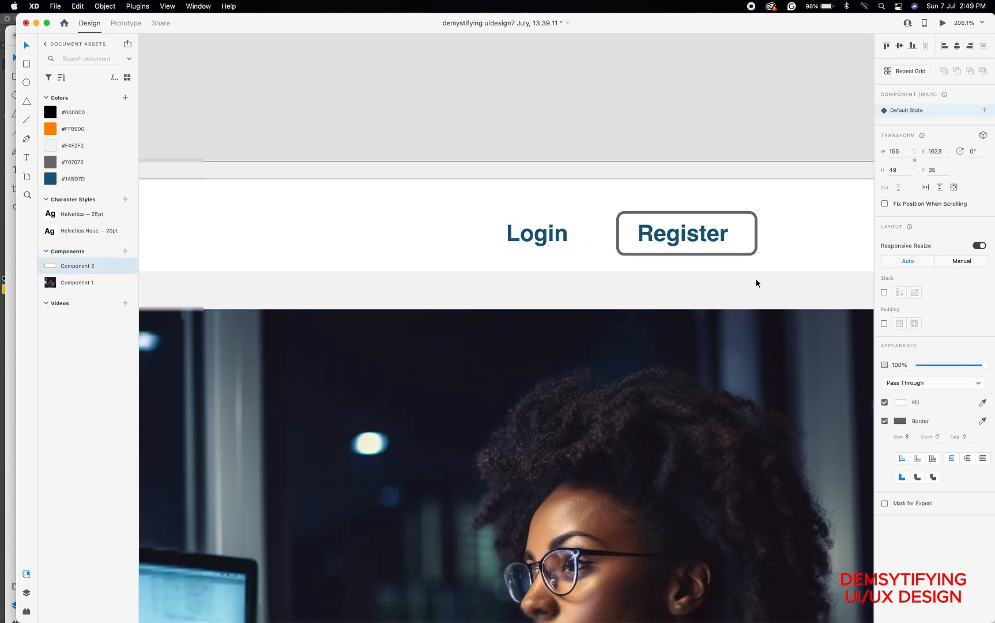
scroll(756, 281, "down", 5)
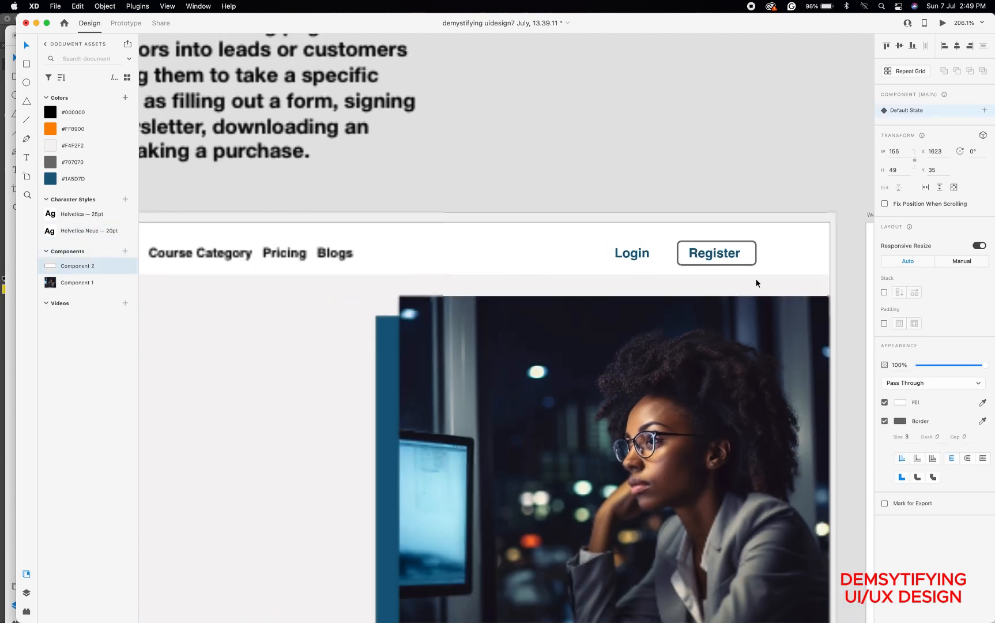
scroll(750, 314, "down", 4)
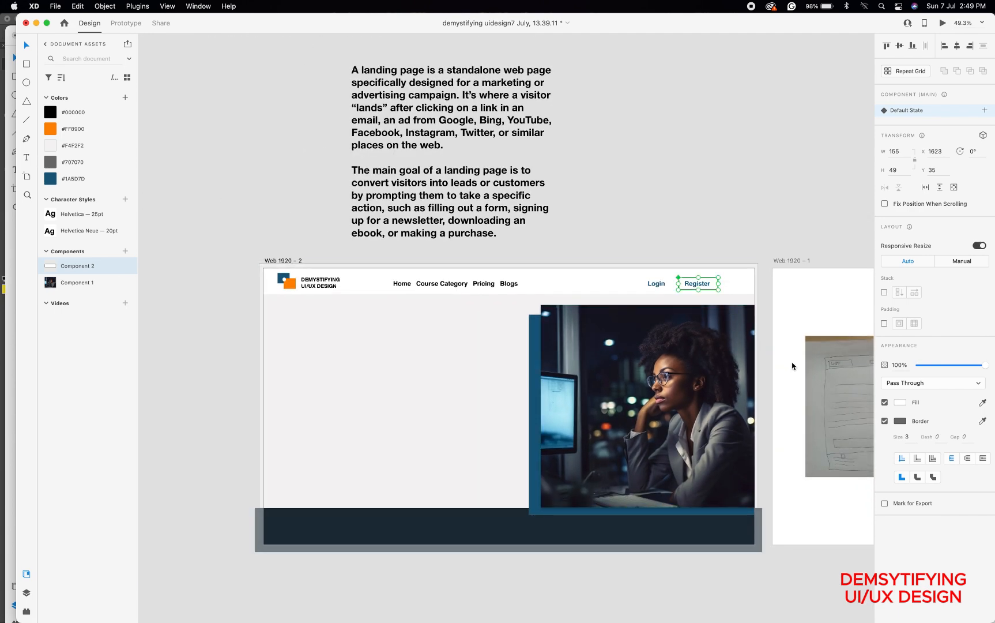
Try the dark colour #130D17, sampled from the photo, as the border of the rectangle around "Register"
left_click(899, 420)
scroll(738, 362, "up", 2)
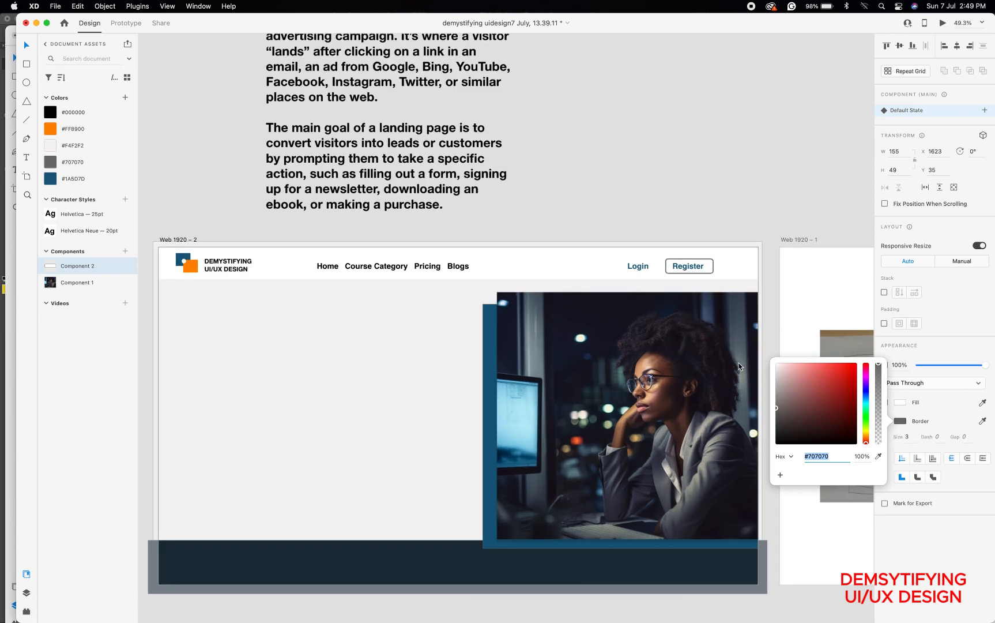
scroll(739, 362, "up", 3)
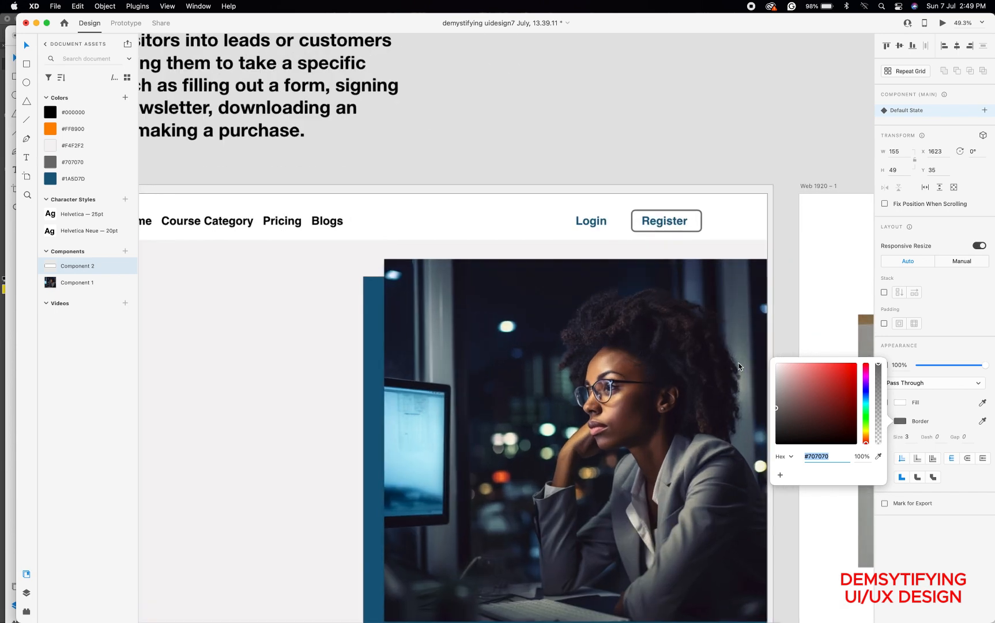
left_click(879, 457)
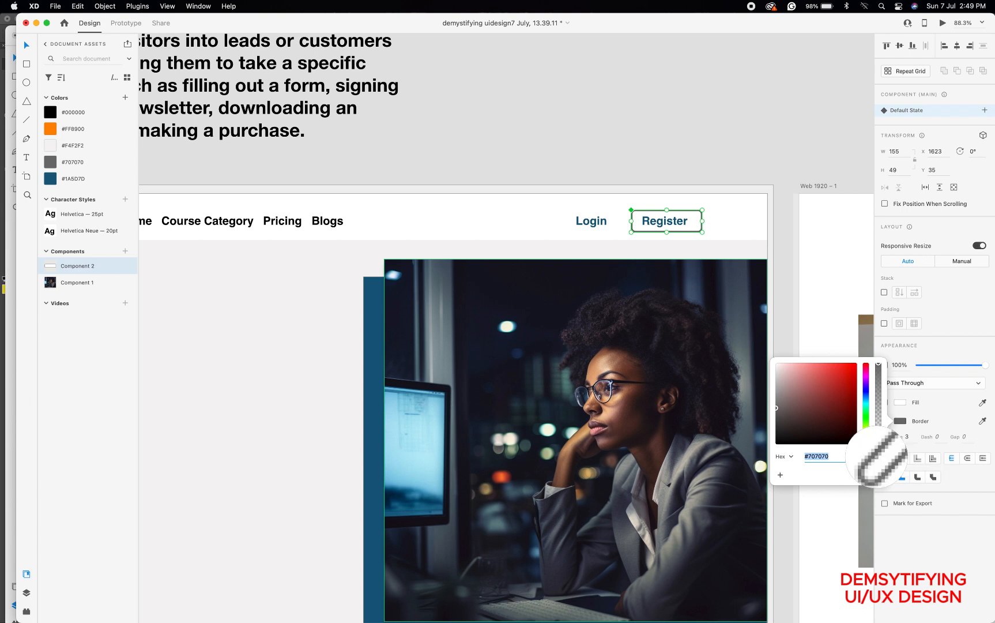
left_click(714, 292)
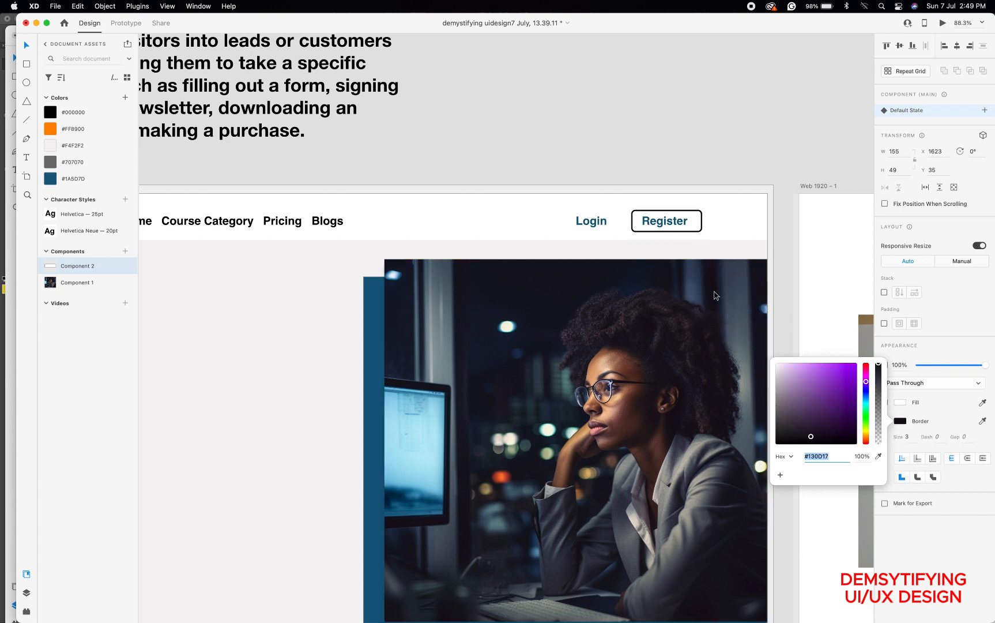
Set the "Register" rectangle's border to orange #FD8925 by sampling the saved #FF8900 swatch, and deselect it
left_click(879, 456)
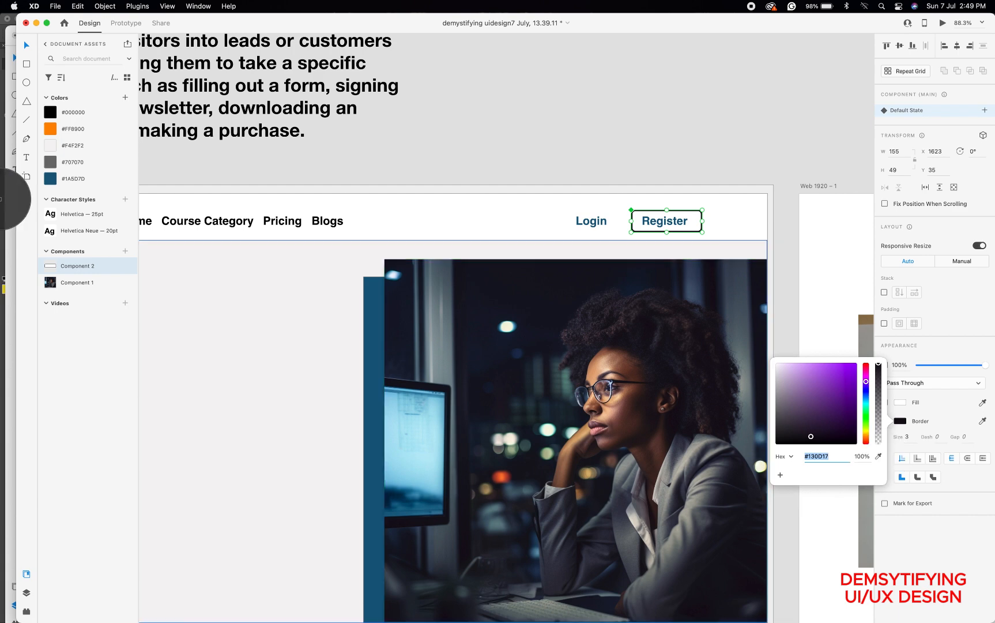
left_click(54, 127)
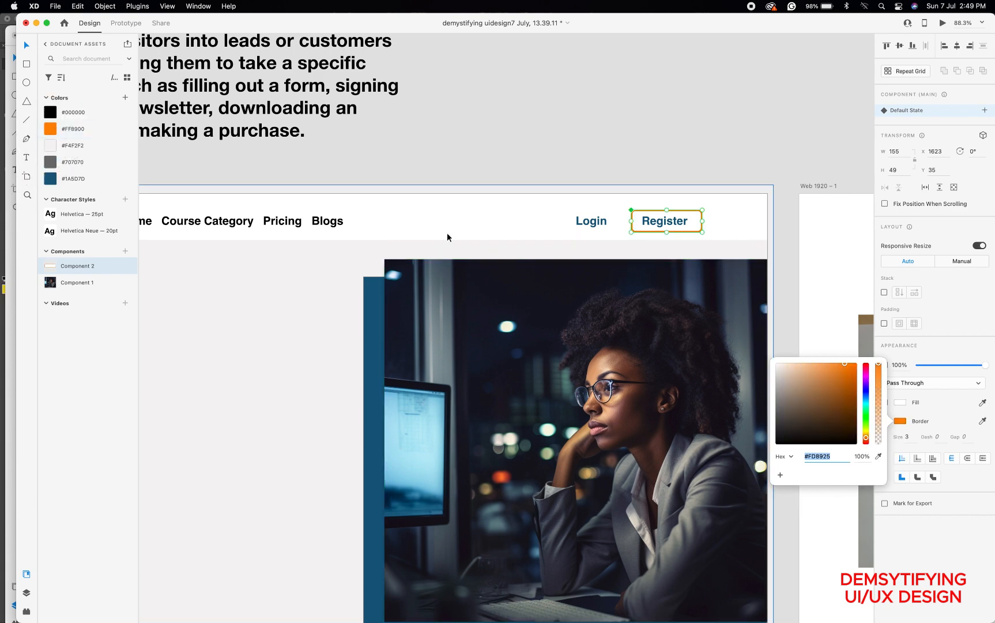
scroll(448, 235, "down", 5)
scroll(447, 233, "down", 3)
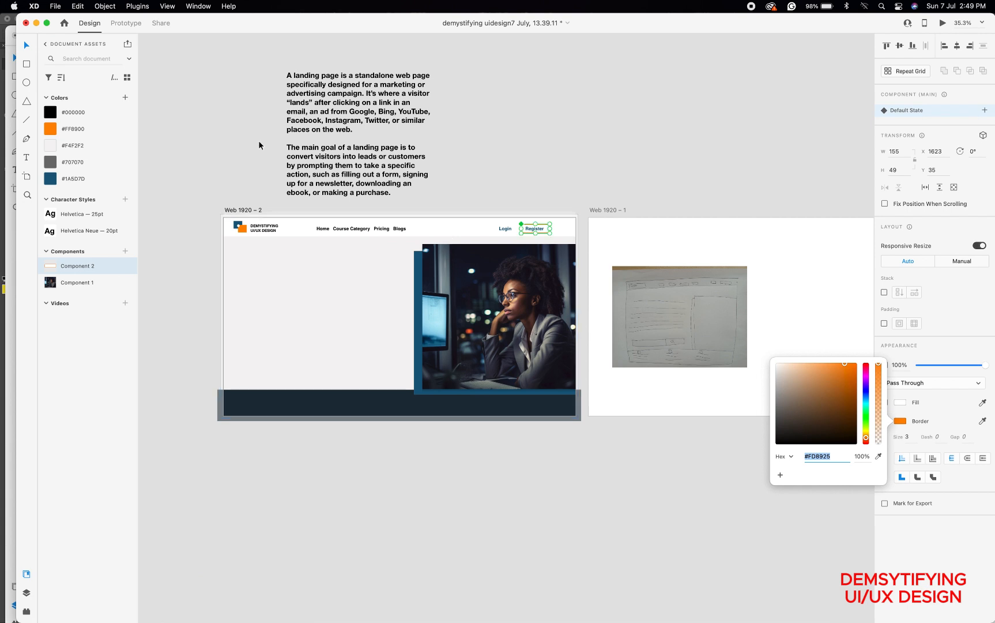
left_click(26, 45)
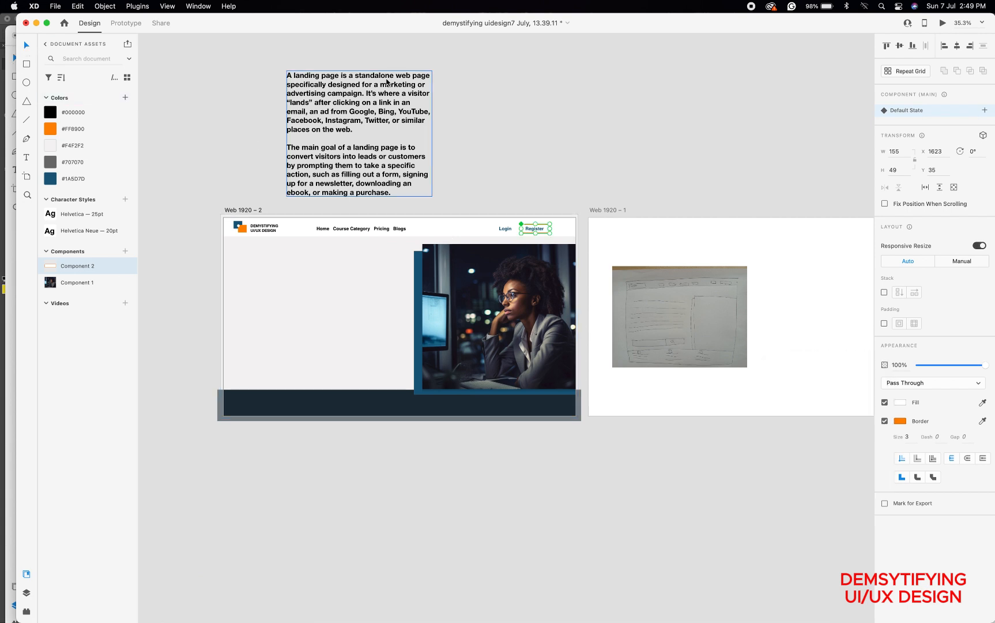
left_click(503, 184)
scroll(502, 270, "left", 2)
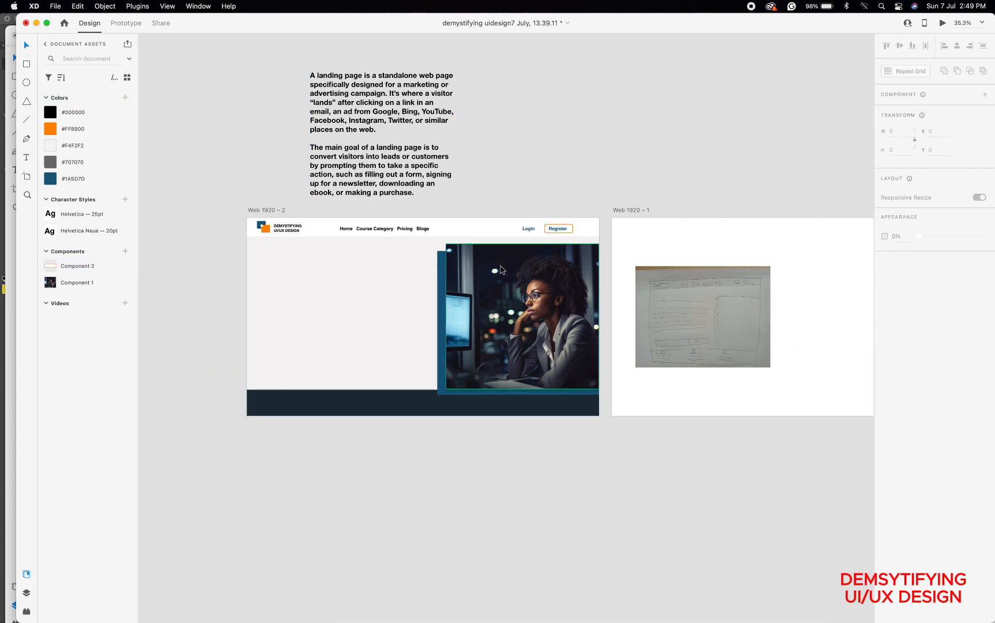
Nudge the orange-bordered rectangle to X 1622, Y 35 around the "Register" text and deselect it
scroll(503, 270, "down", 1)
scroll(503, 271, "up", 1)
scroll(501, 270, "up", 3)
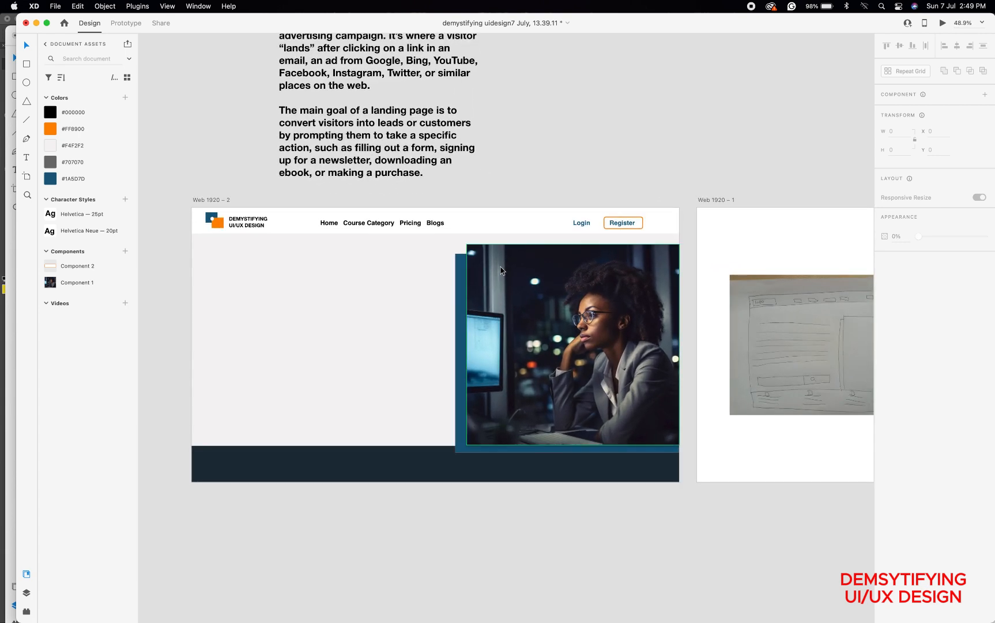
scroll(501, 267, "left", 3)
scroll(501, 267, "up", 1)
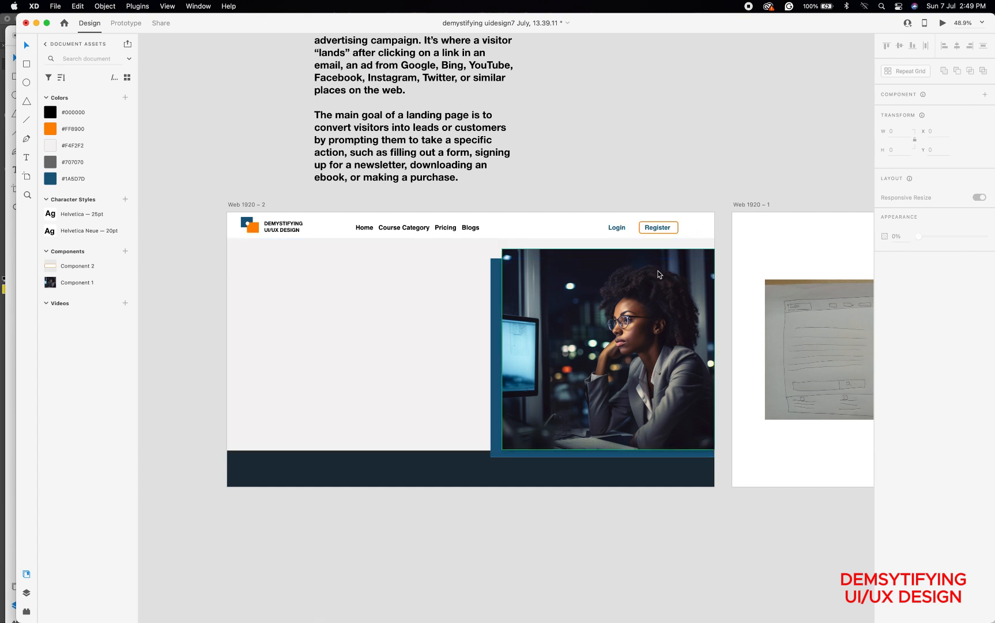
left_click(675, 233)
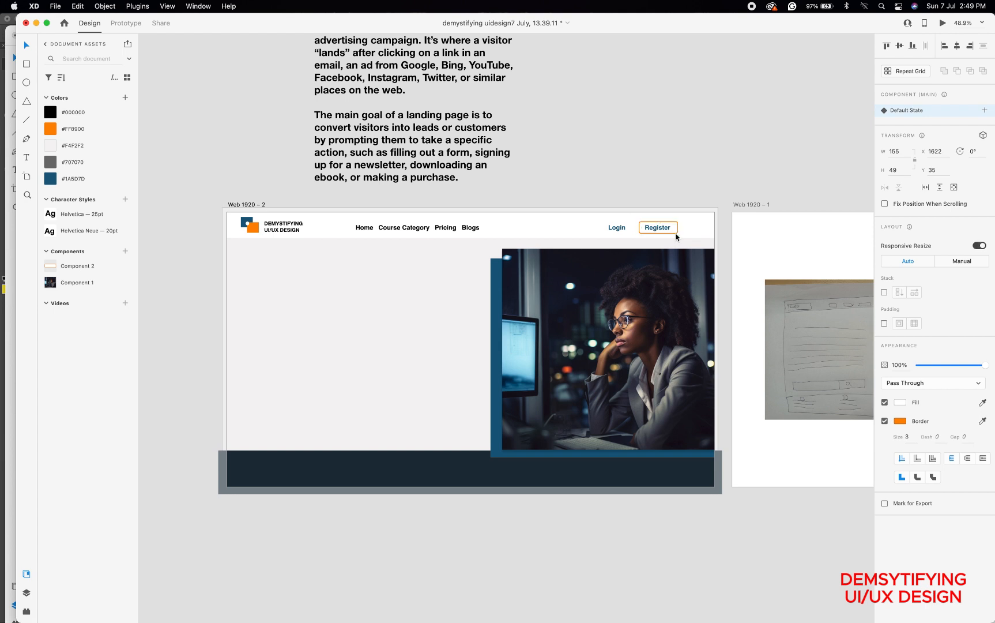
key("Right")
key("Escape")
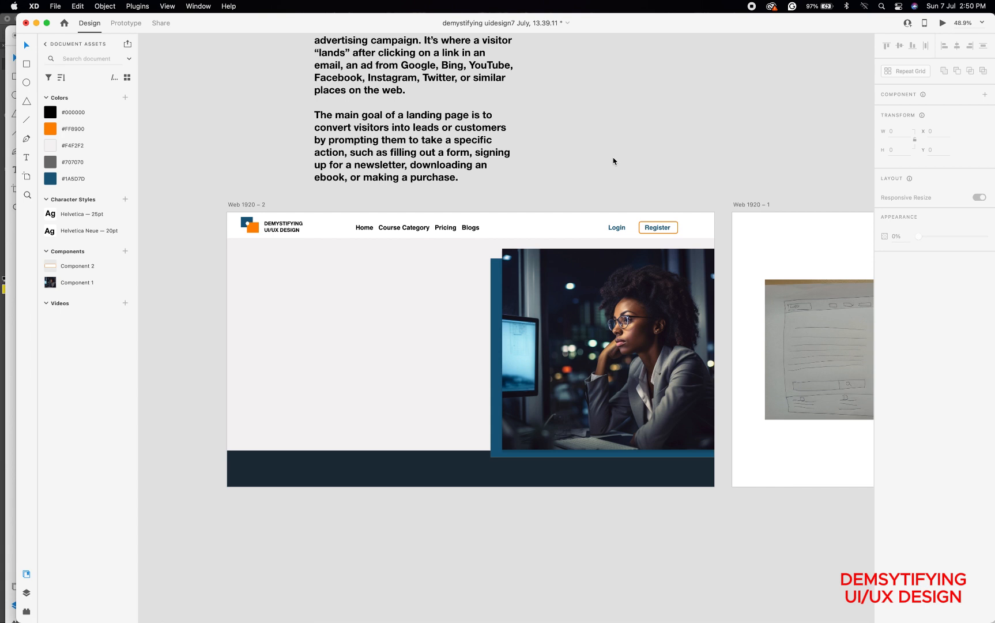
Fine-tune the "Register" rectangle's position by nudging it slightly left and down, and deselect it
left_click(674, 226)
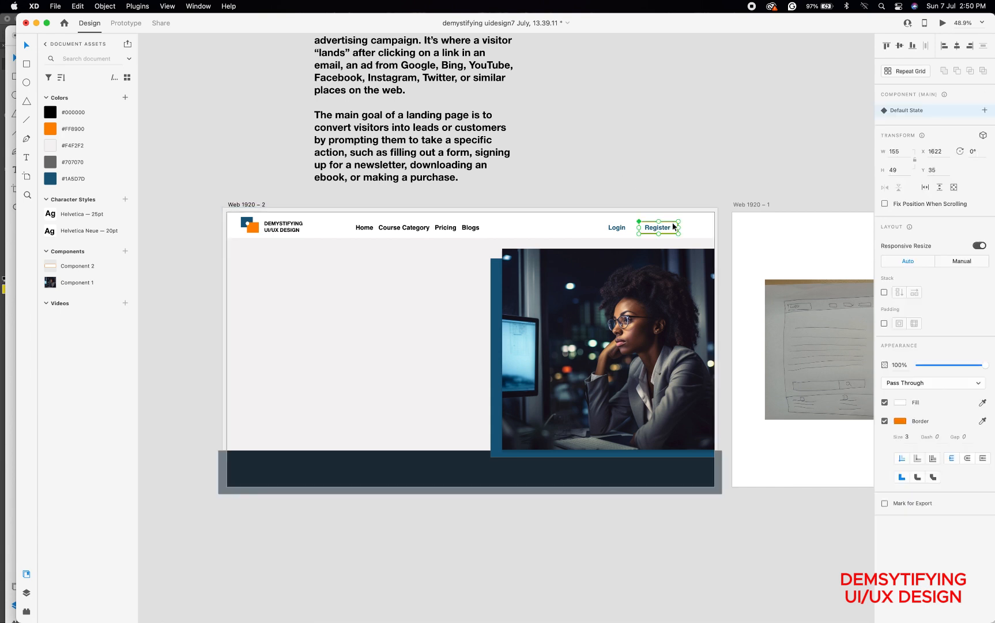
key("Left")
key("Down")
left_click(634, 158)
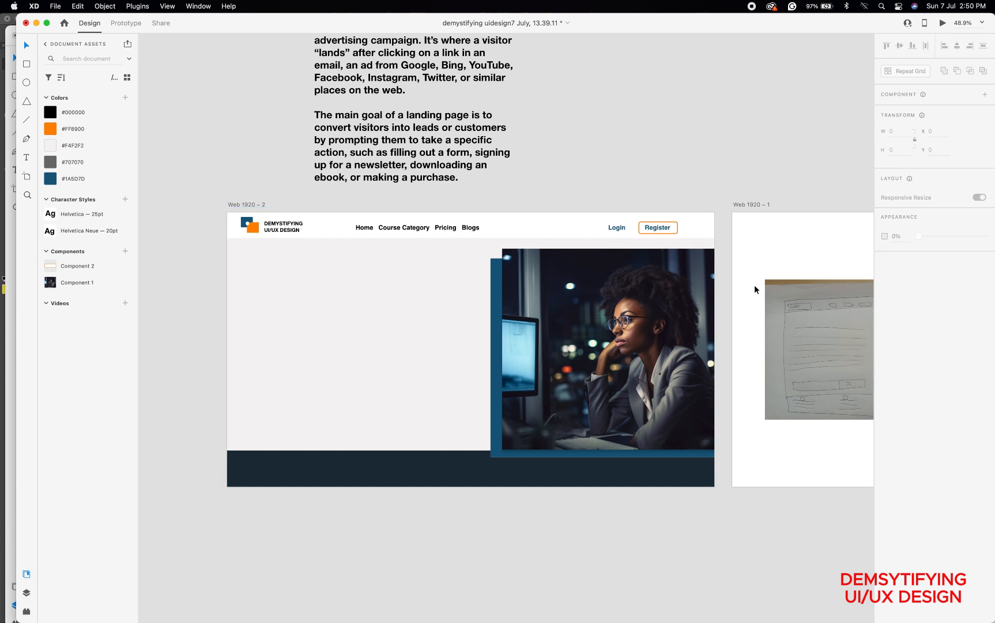
Compare the hand-drawn wireframe on Web 1920 – 1 with the landing page on Web 1920 – 2
scroll(755, 286, "right", 5)
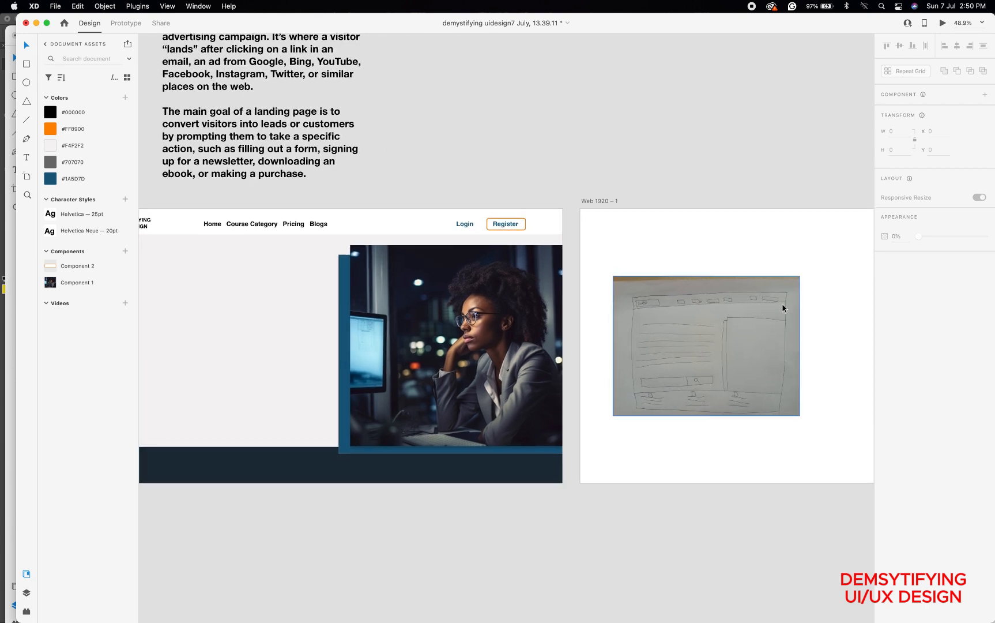
scroll(685, 322, "left", 4)
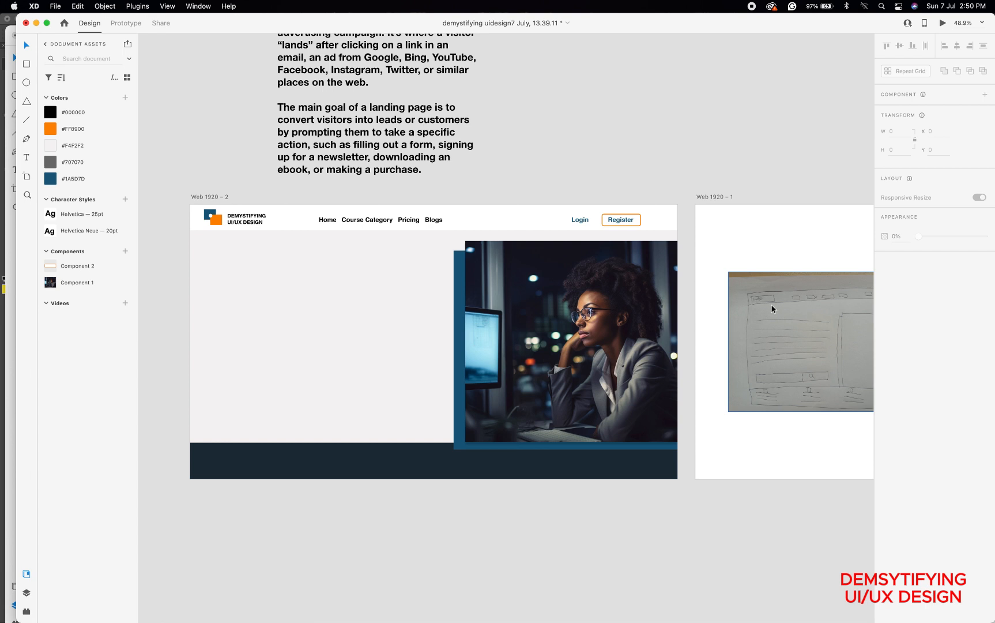
scroll(771, 304, "right", 2)
scroll(771, 304, "down", 1)
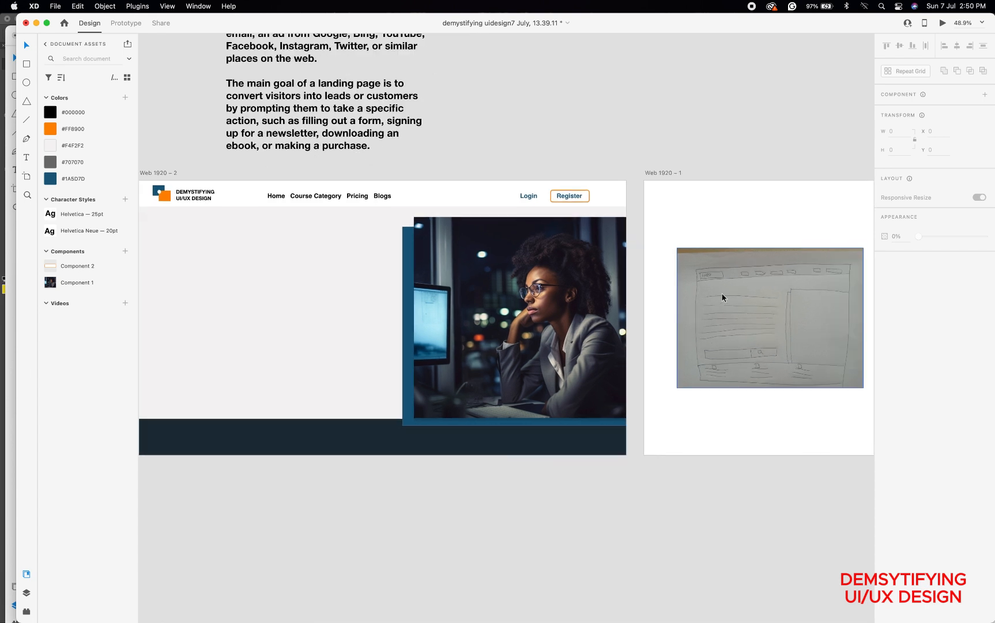
scroll(749, 295, "up", 5)
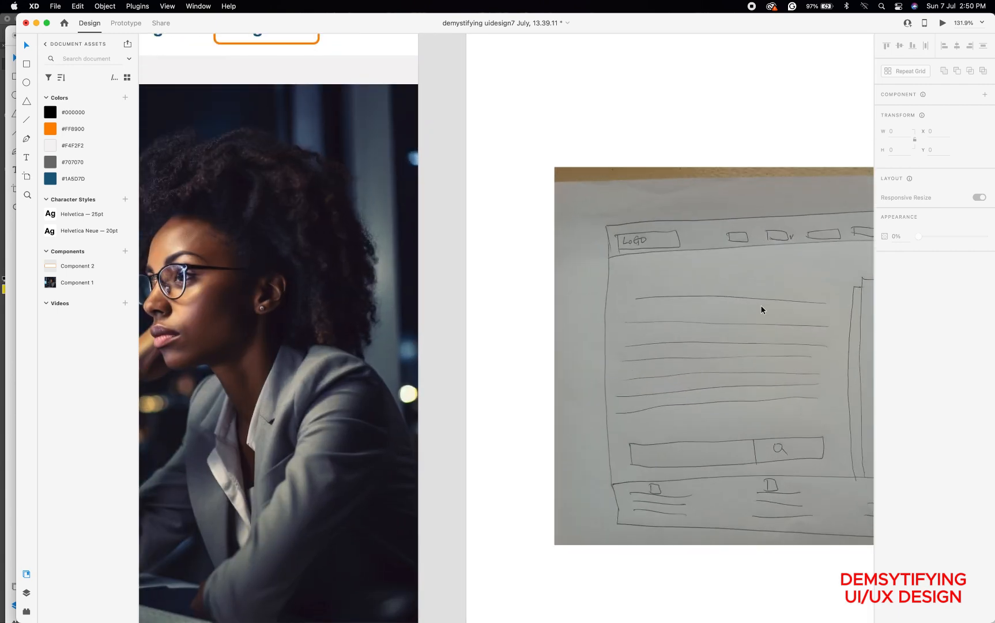
scroll(718, 414, "down", 5)
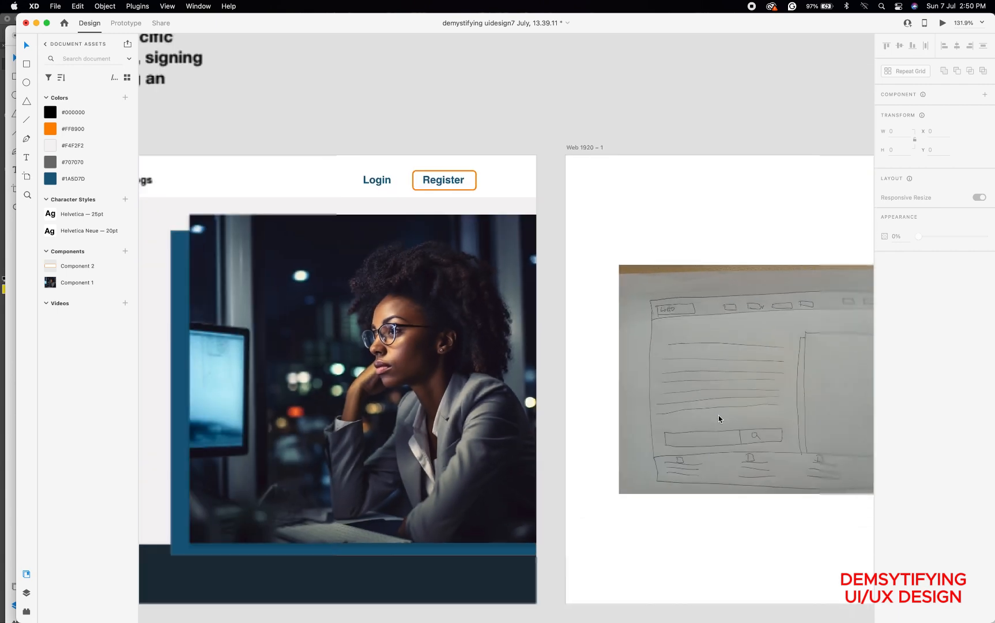
scroll(719, 415, "left", 5)
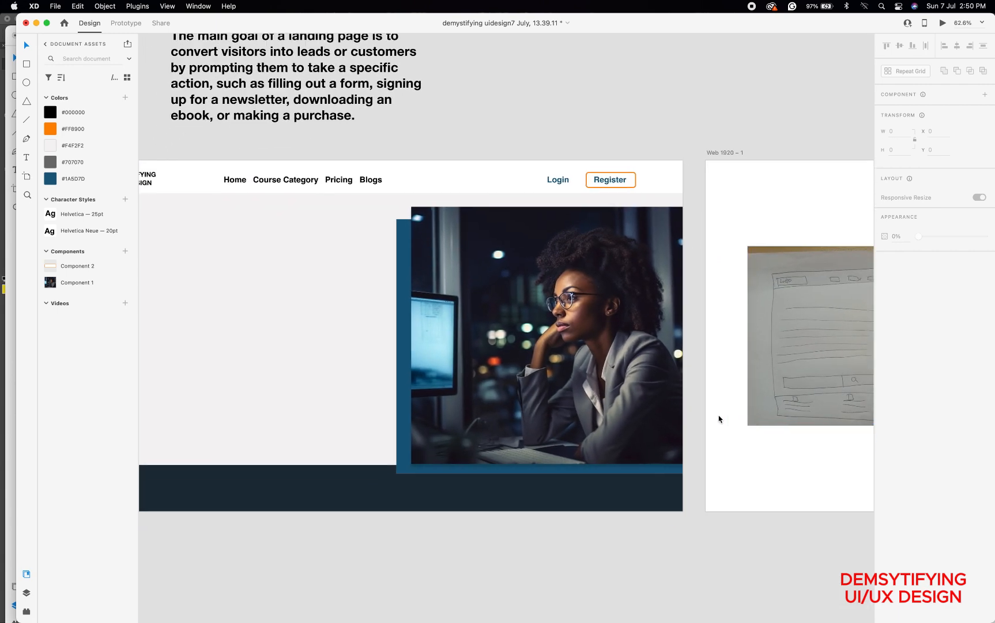
scroll(529, 377, "left", 4)
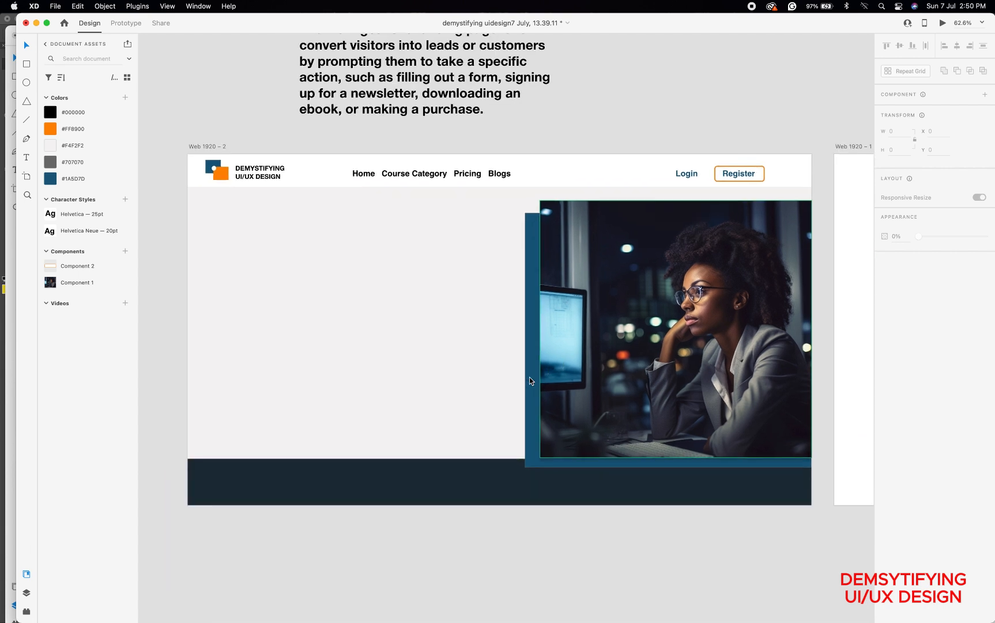
scroll(529, 377, "right", 2)
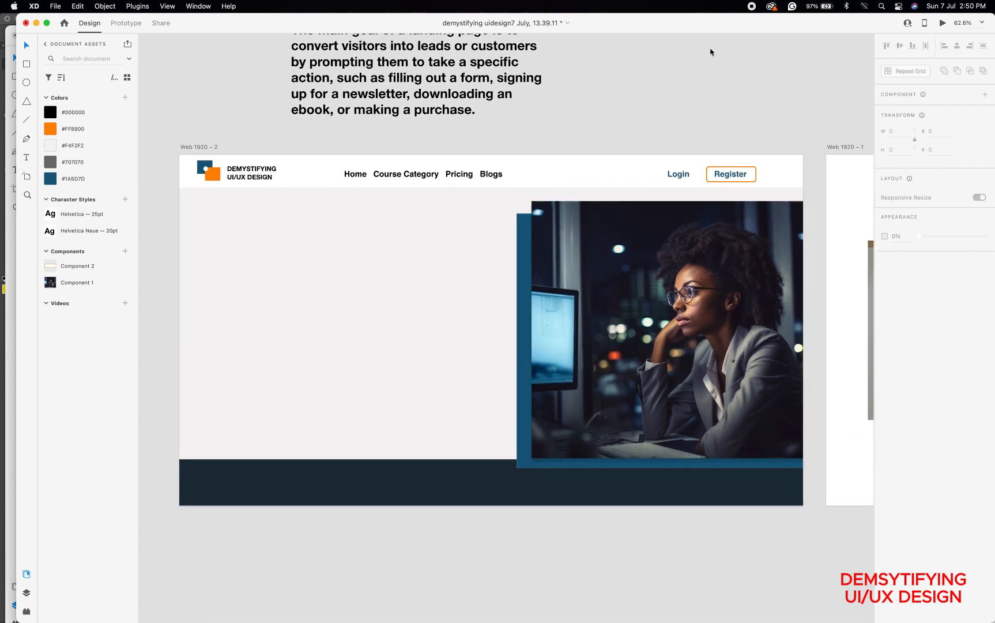
Turn on the computer's Wi-Fi and join the Great_imagery network
left_click(865, 7)
left_click(859, 26)
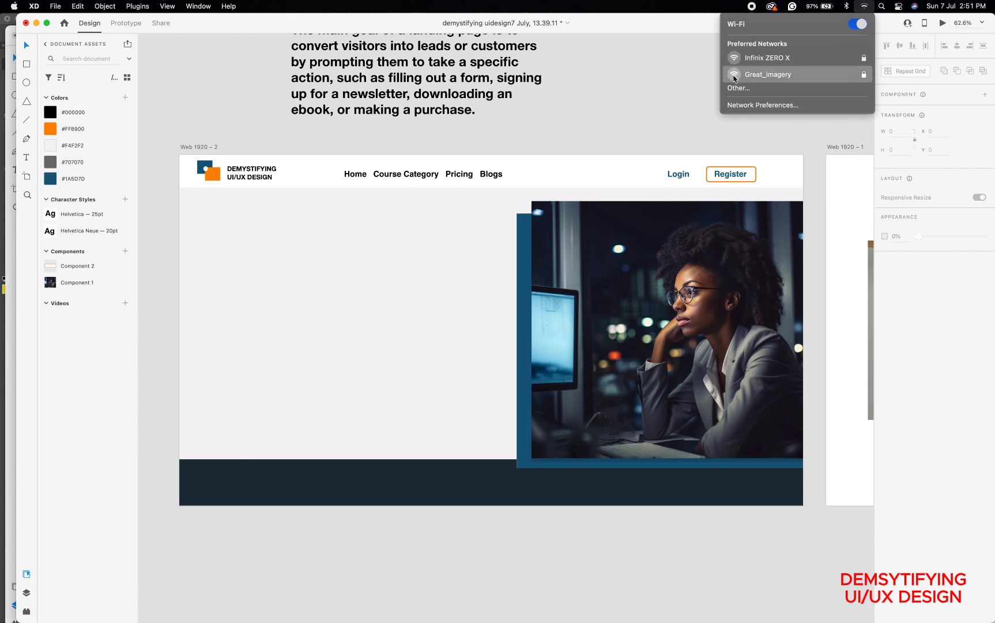
left_click(734, 78)
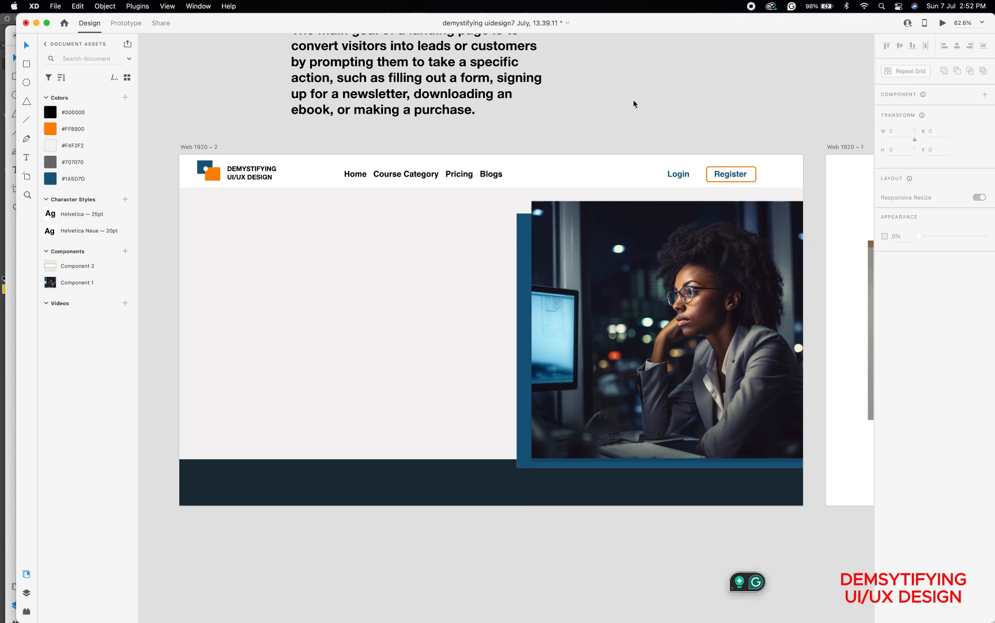
Switch to ChatGPT in Chrome and write the prompt "genarate a caption to attract buyers for my online course"
scroll(530, 241, "down", 3)
scroll(473, 278, "up", 3)
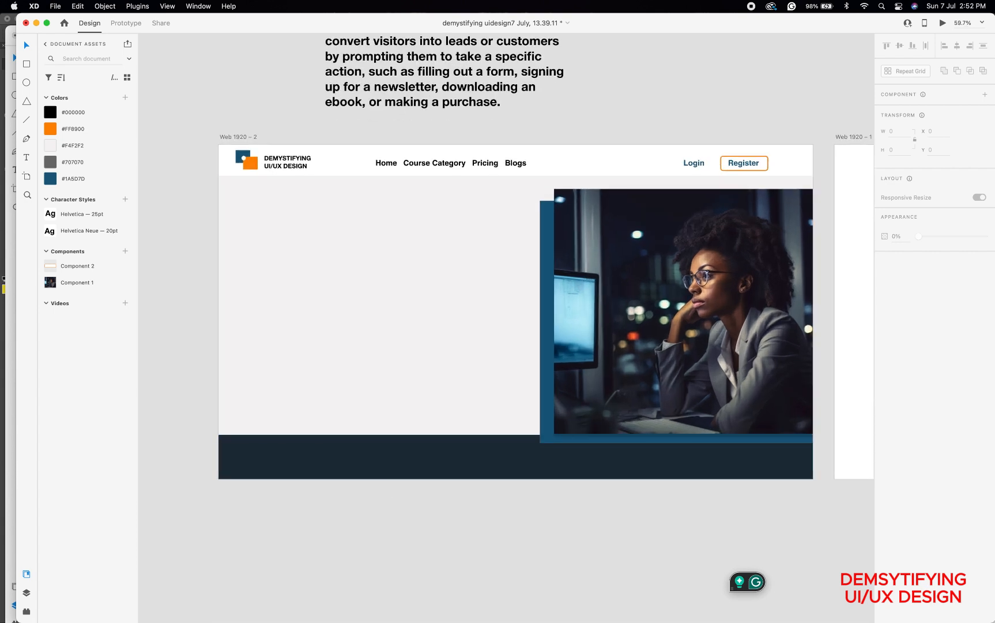
mouse_move(313, 622)
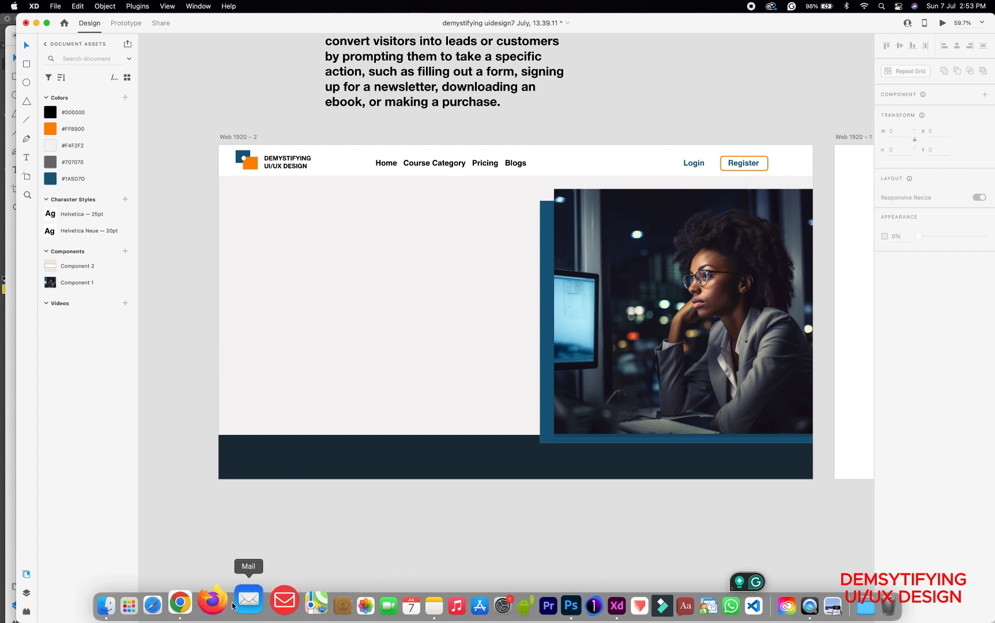
left_click(198, 601)
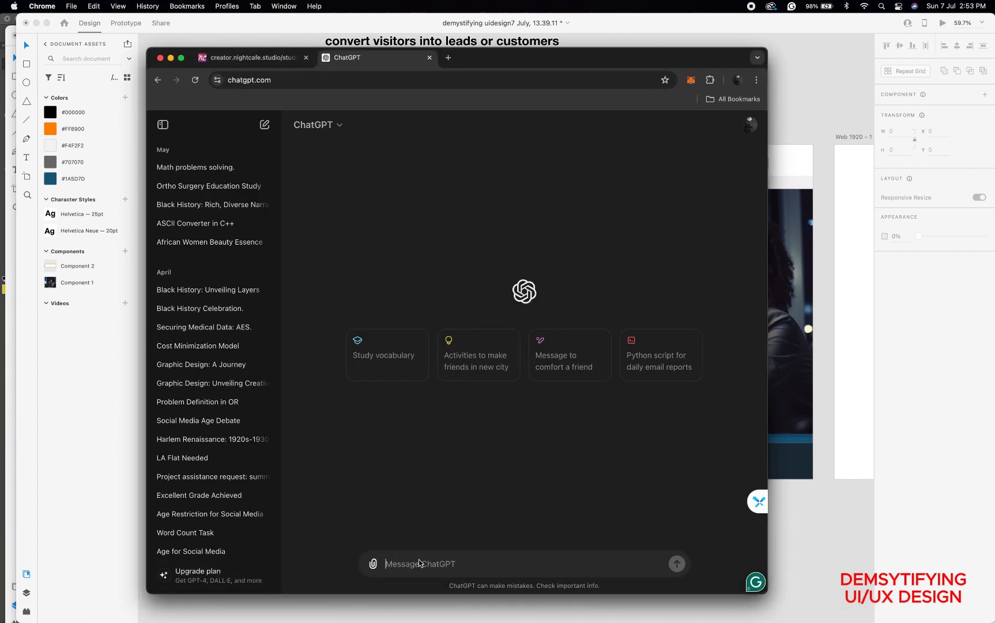
type("gena")
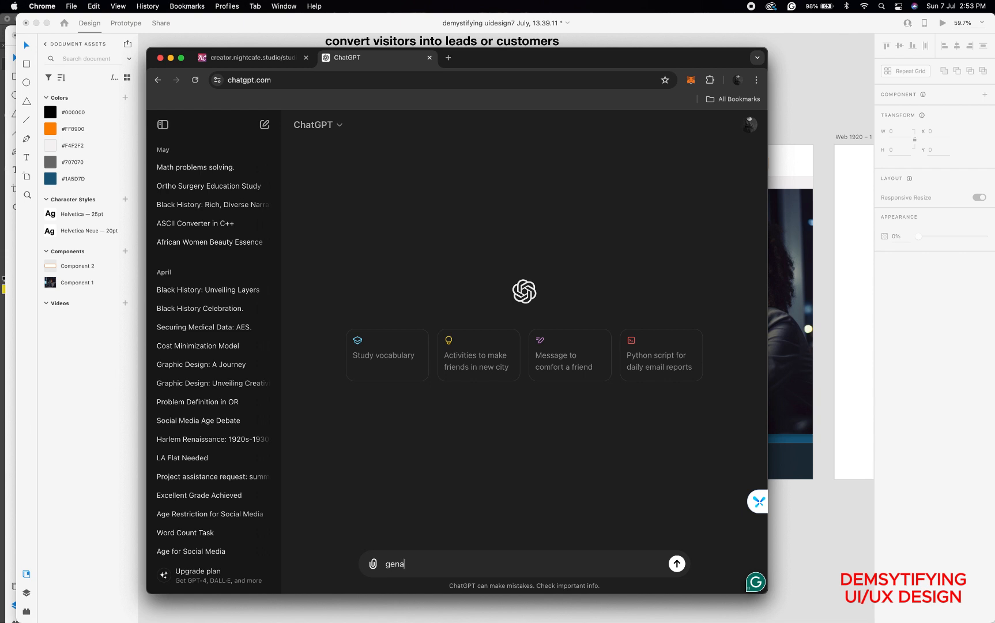
type("rate a")
type(" captio")
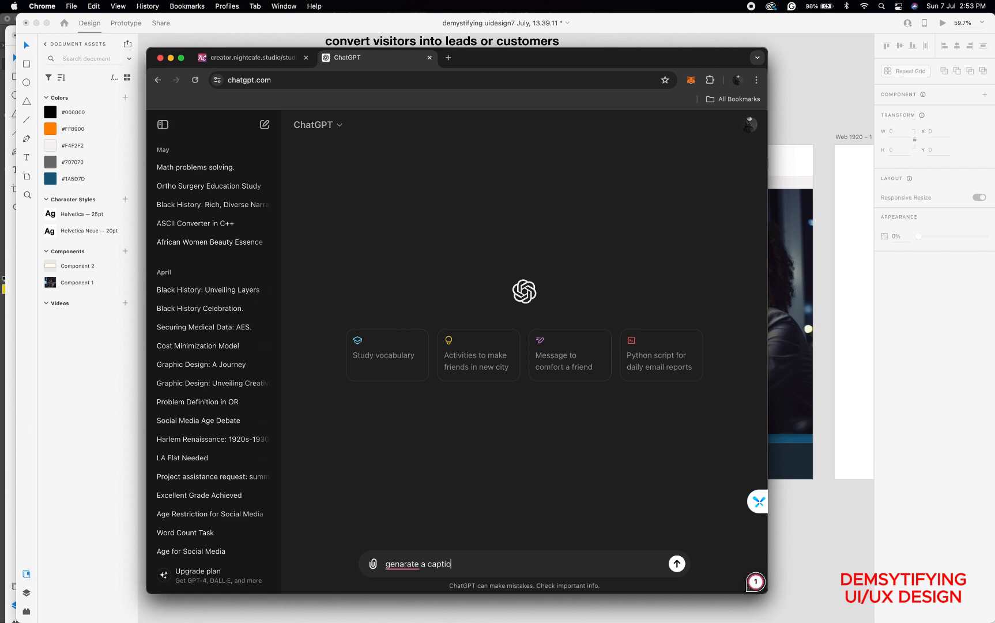
type("n to attract buyers for my online course")
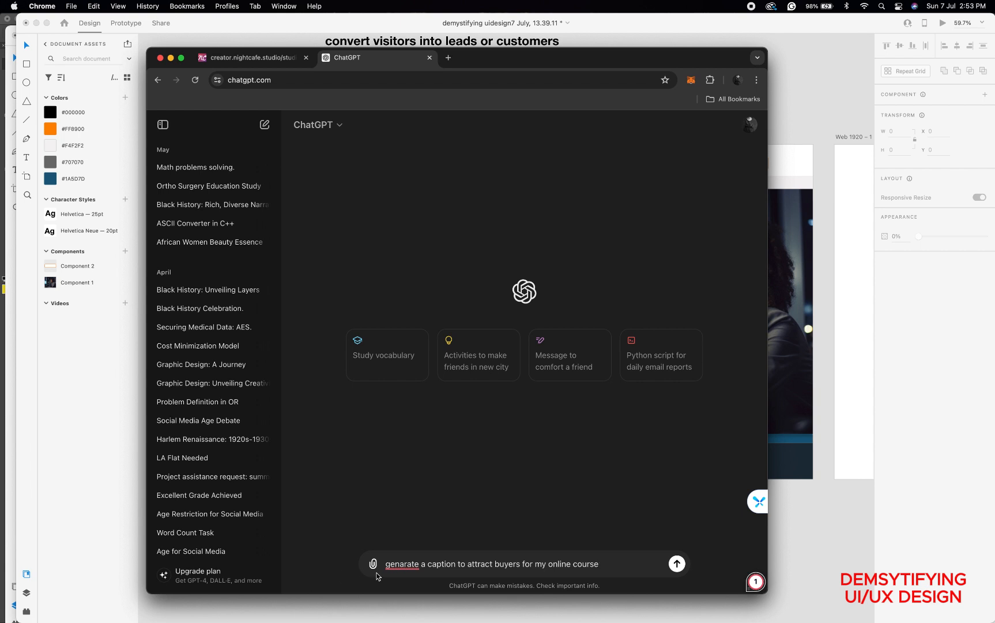
Try to correct the misspelled "genarate" in the prompt, and undo the landing-page text pasted over it
double_click(401, 565)
left_click(411, 565)
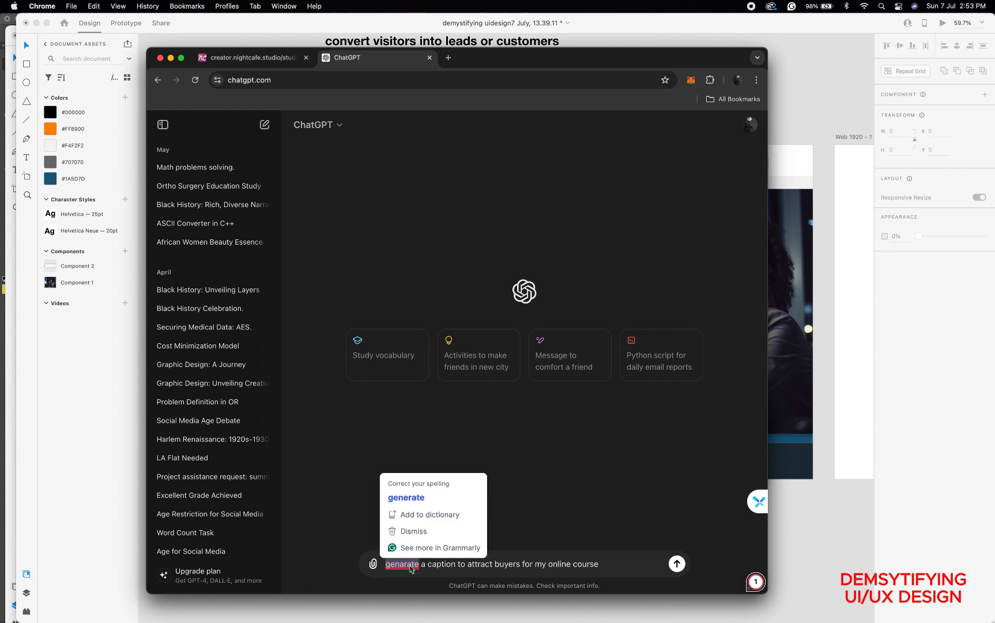
right_click(413, 499)
left_click(413, 500)
type("A landing page is a standalone web page specifically designed for a marketing or advertising campaign. It’s where a visitor \"lands\" after clicking on a link in an email, an ad from Google, Bing, YouTube, Facebook, Instagram, Twitter, or similar places on the web.  The main goal of a landing page is to convert visitors into leads or customers by prompting them to take a specific action, such as filling out a form, signing up for a newsletter, downloading an ebook, or making a purchase.")
left_click(405, 491)
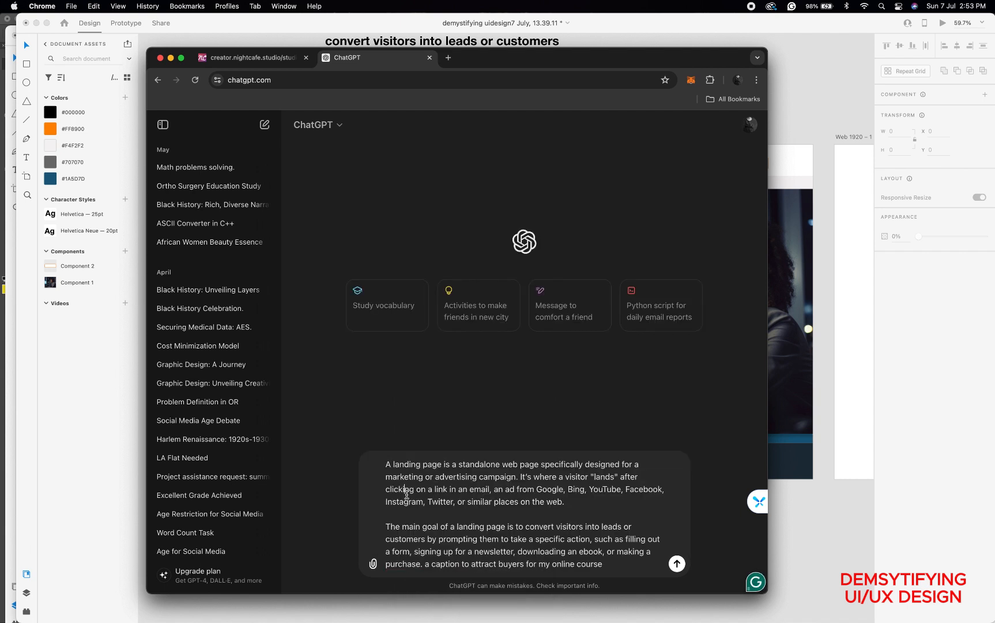
left_click(445, 514)
key("super+z")
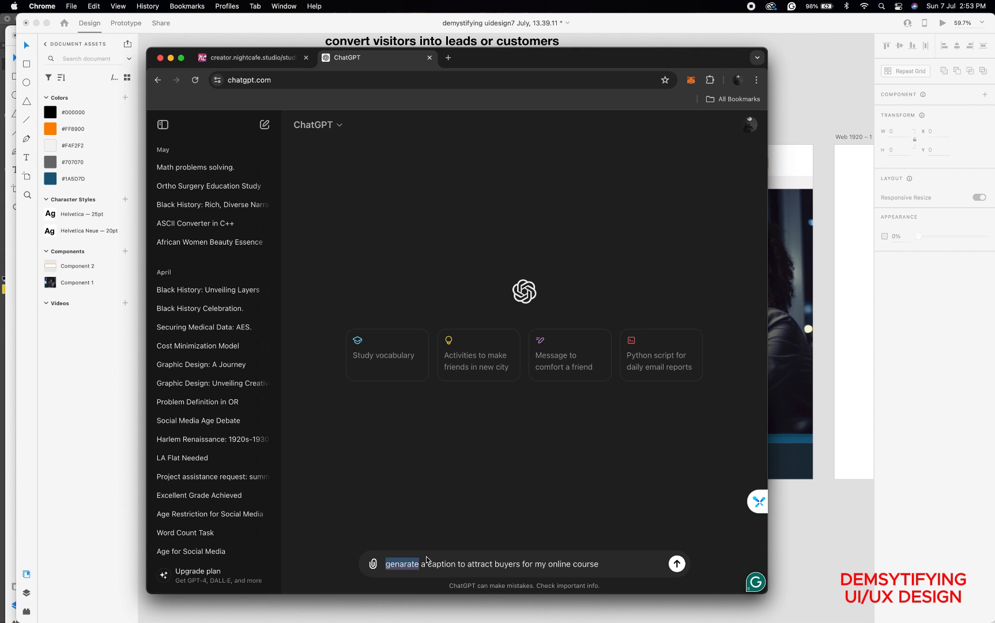
Send the online course caption prompt to ChatGPT
left_click(677, 563)
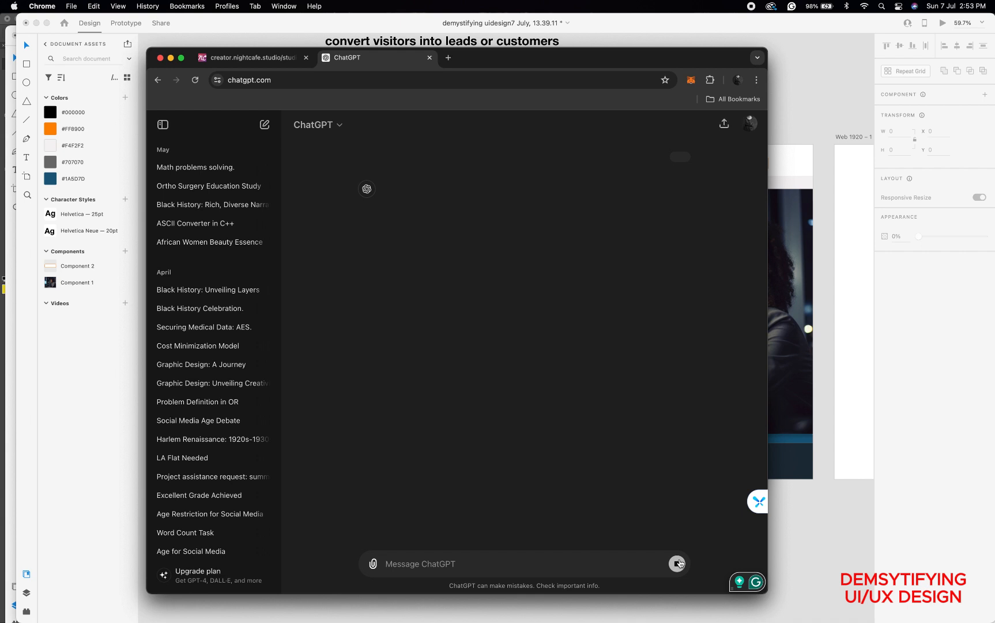
Copy the online course caption ChatGPT generated and switch back to Adobe XD
left_click(678, 563)
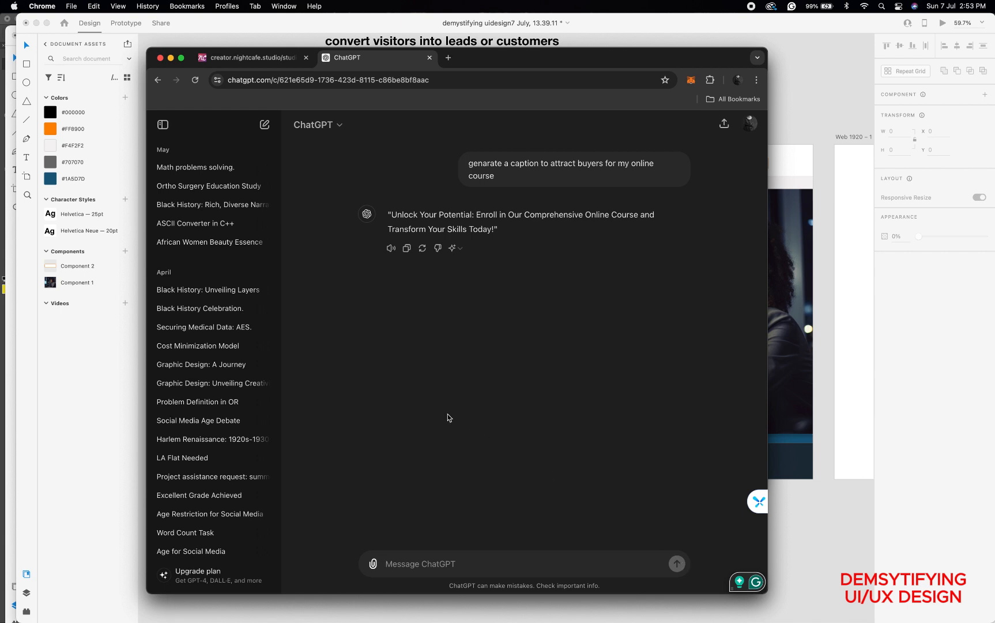
left_click(407, 249)
left_click(787, 127)
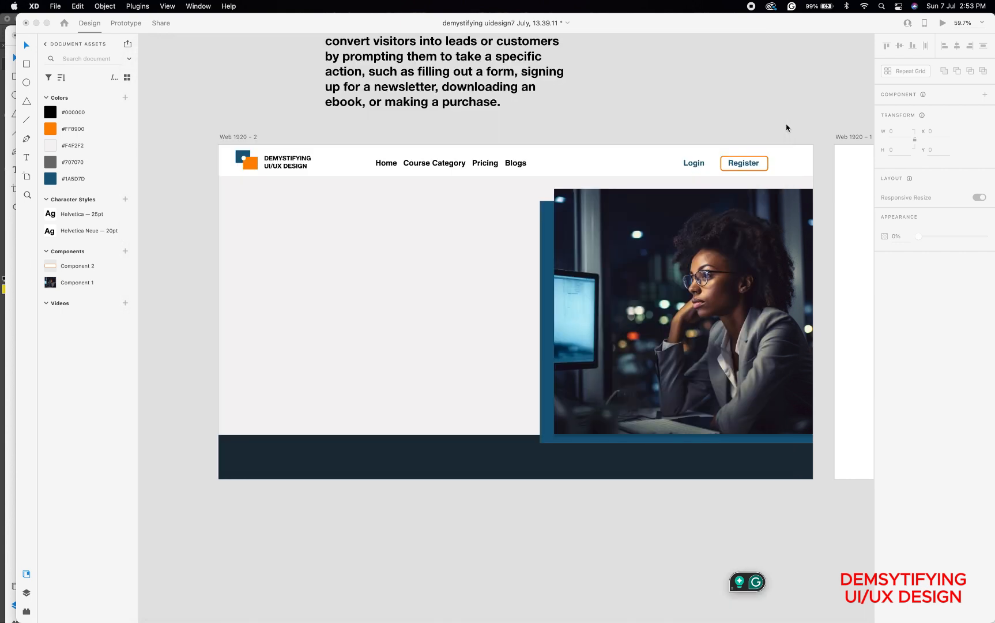
Draw a text box about 768 px wide in the empty hero area beside the photo and paste the copied caption into it
left_click(26, 160)
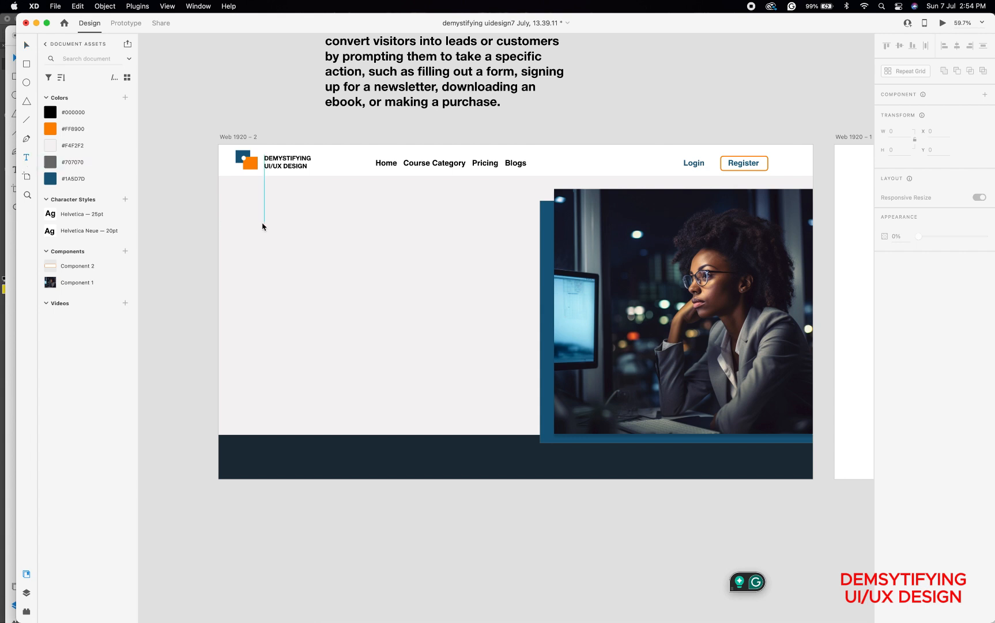
scroll(407, 247, "right", 5)
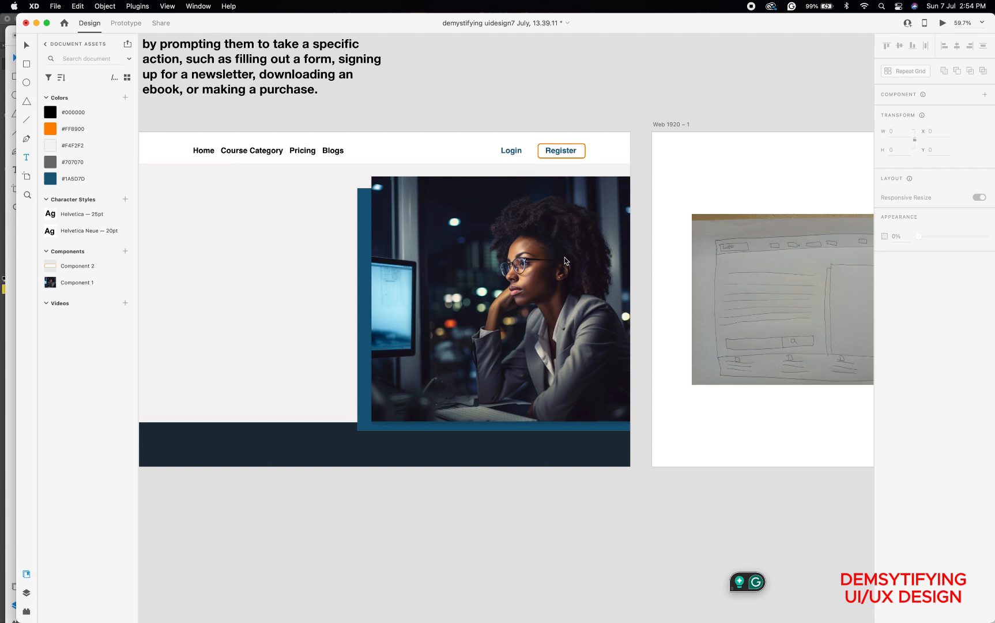
scroll(564, 257, "down", 3)
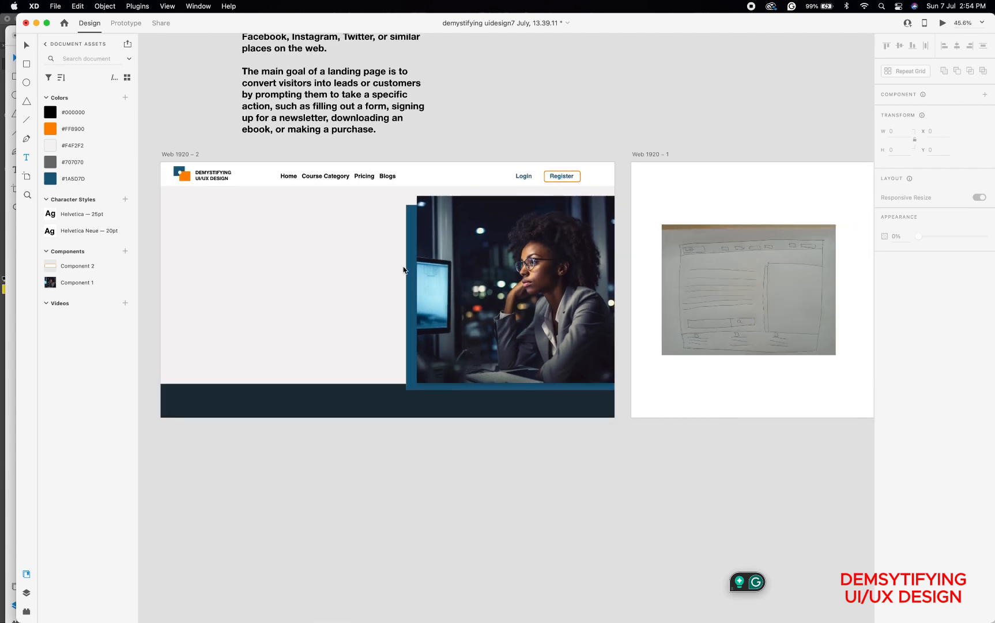
scroll(403, 267, "left", 4)
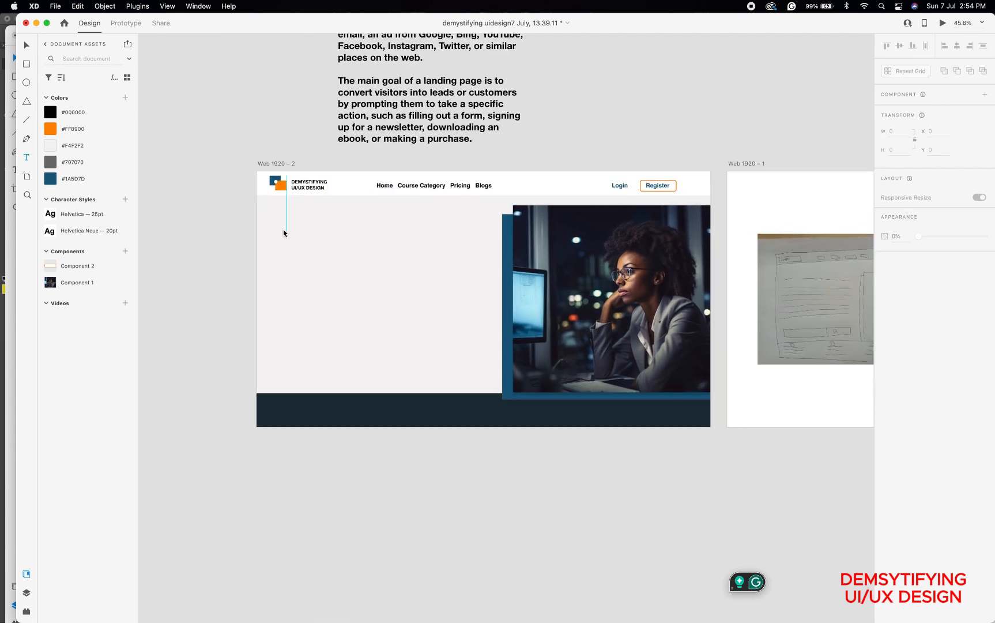
left_click_drag(298, 239, 359, 275)
left_click_drag(422, 300, 465, 312)
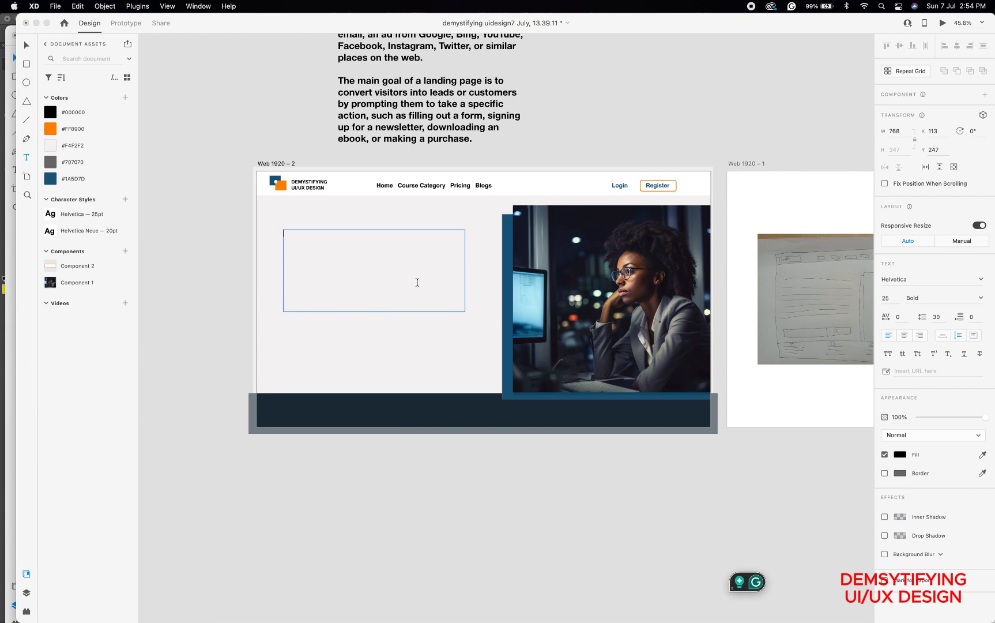
key("super+v")
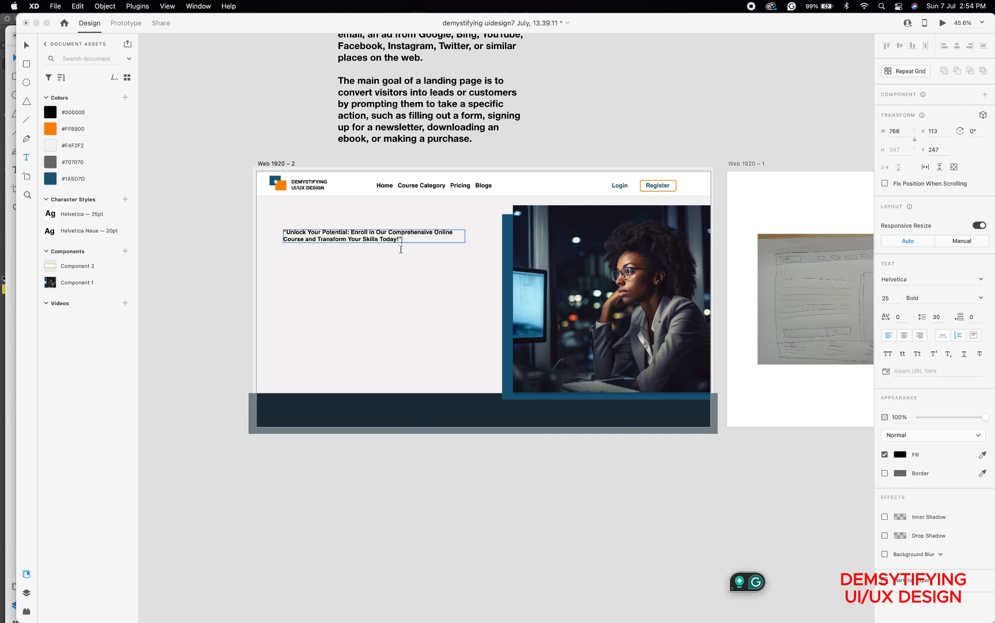
type("\"")
Set the font size of the entire hero caption to 70
key("super+a")
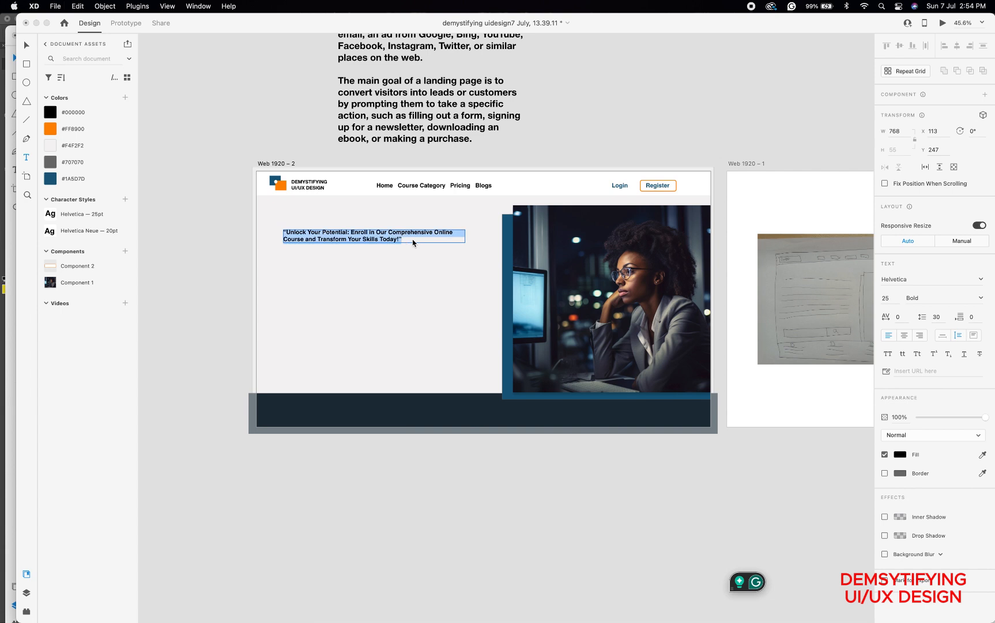
left_click(889, 302)
type("40")
key("Return")
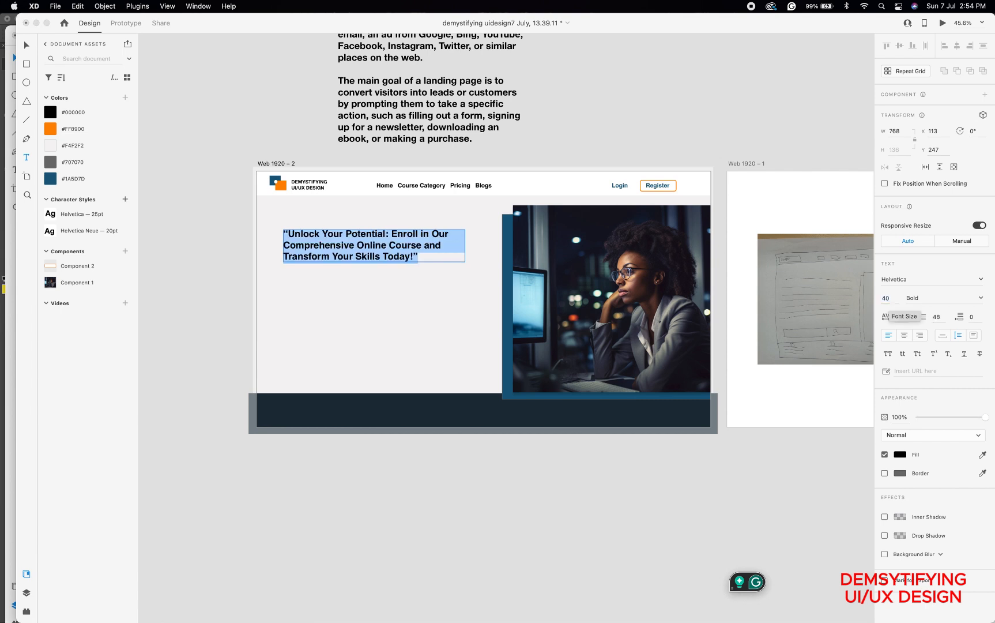
left_click(893, 301)
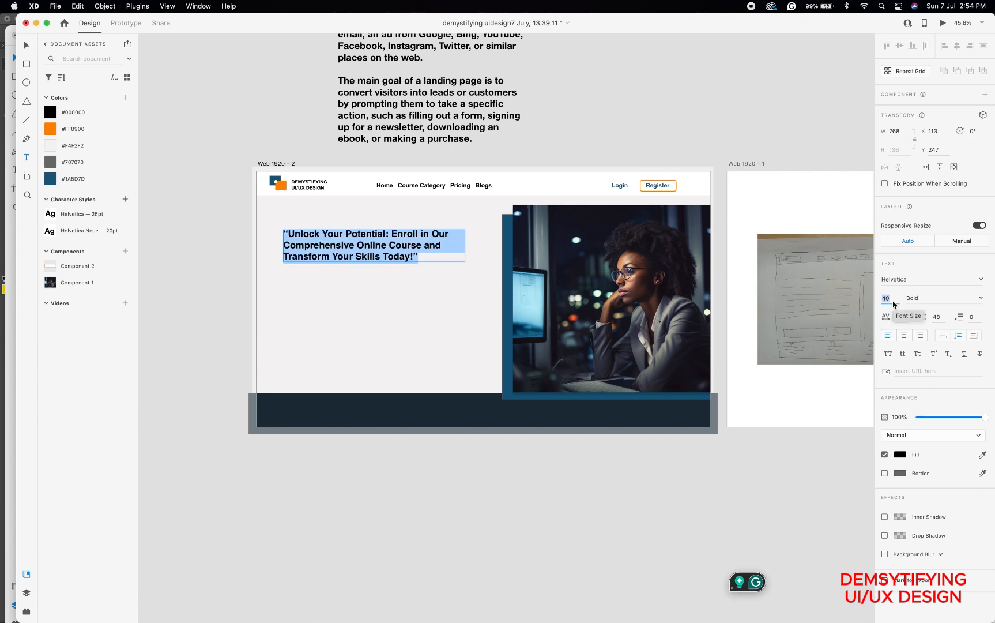
type("7")
key("Return")
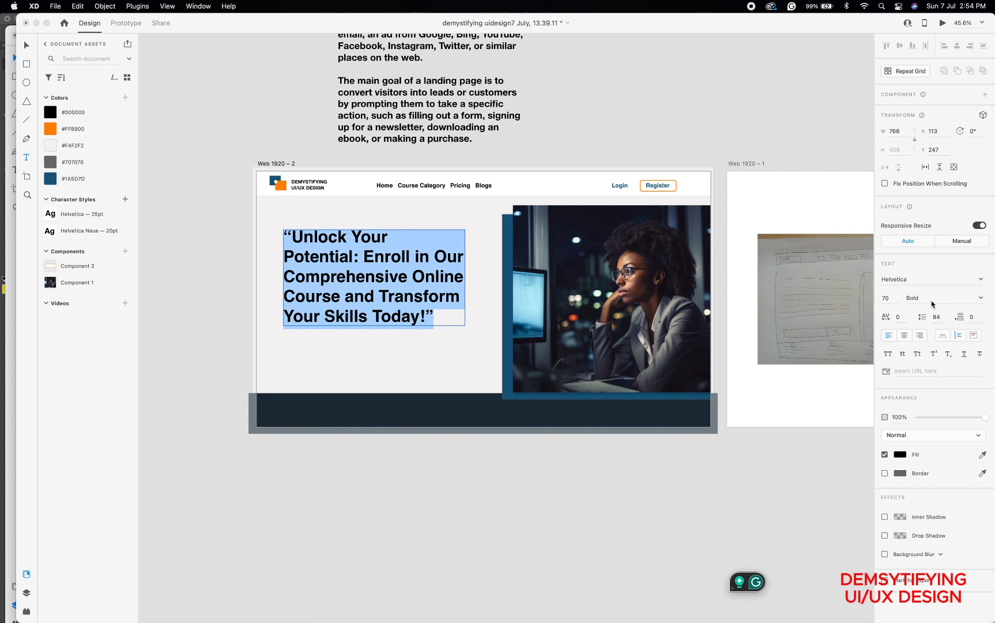
Try Roboto as the hero caption's typeface
left_click(980, 282)
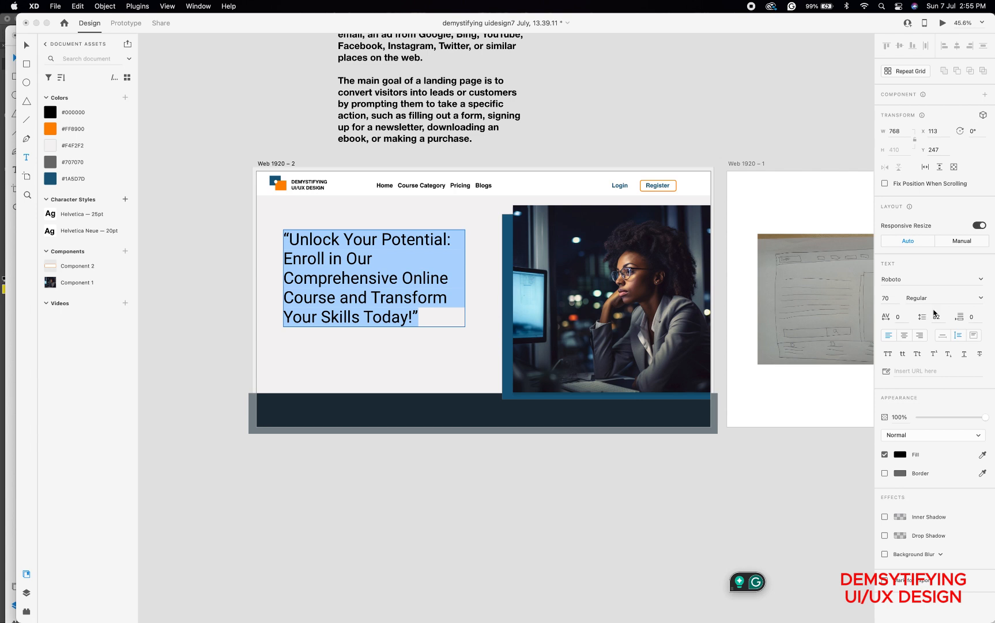
left_click(982, 282)
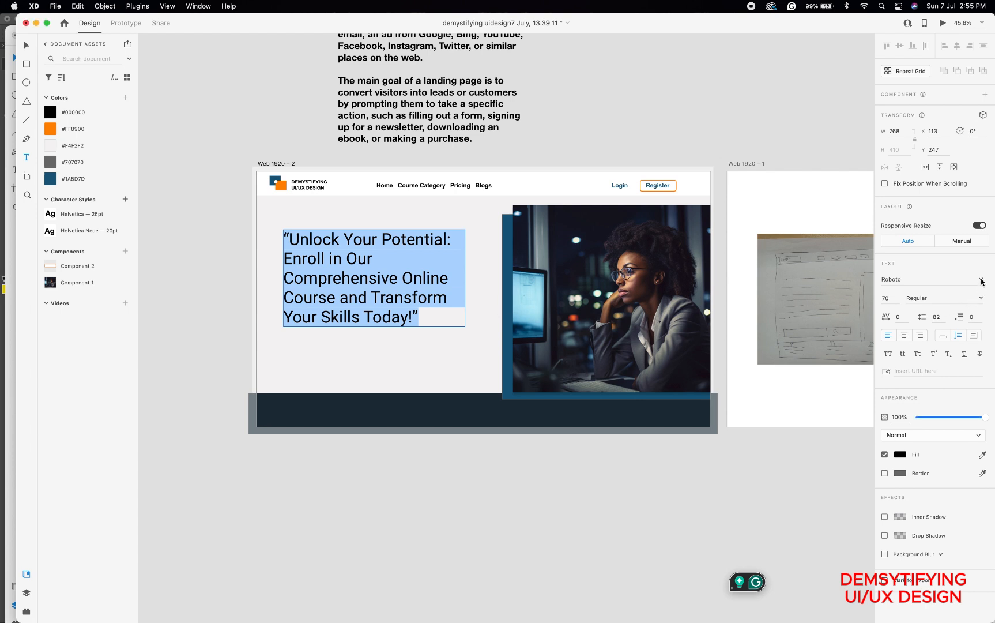
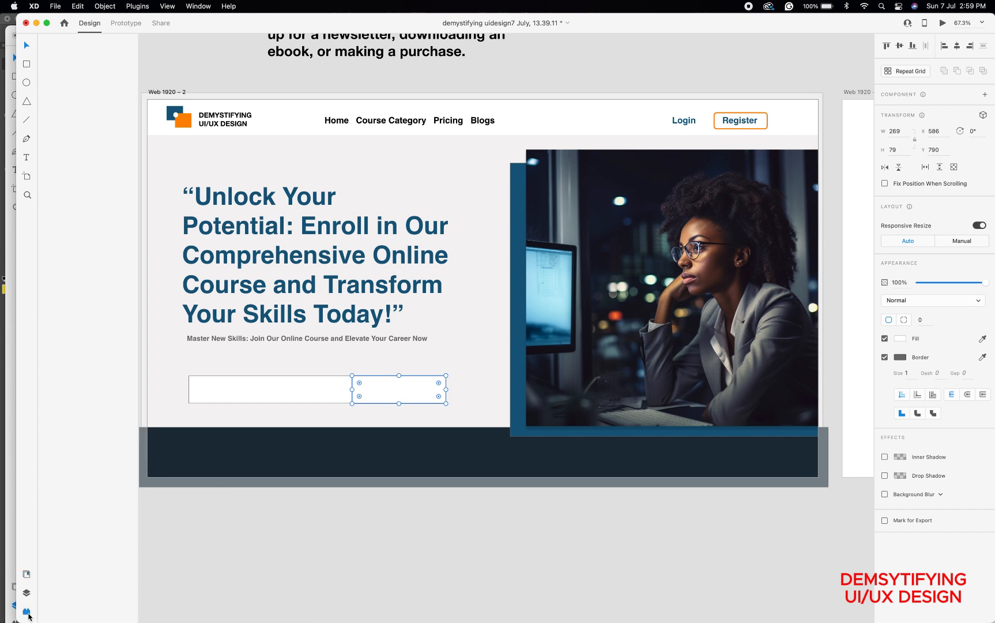
Search the Icons 4 Design plugin for "search" and insert the Akar magnifier icon
left_click(28, 613)
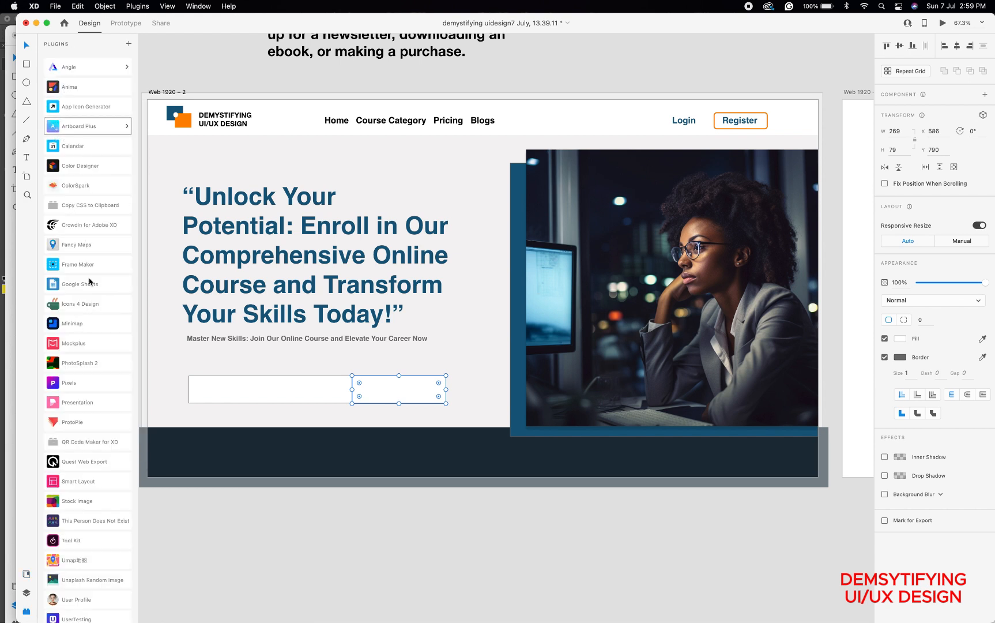
left_click(71, 307)
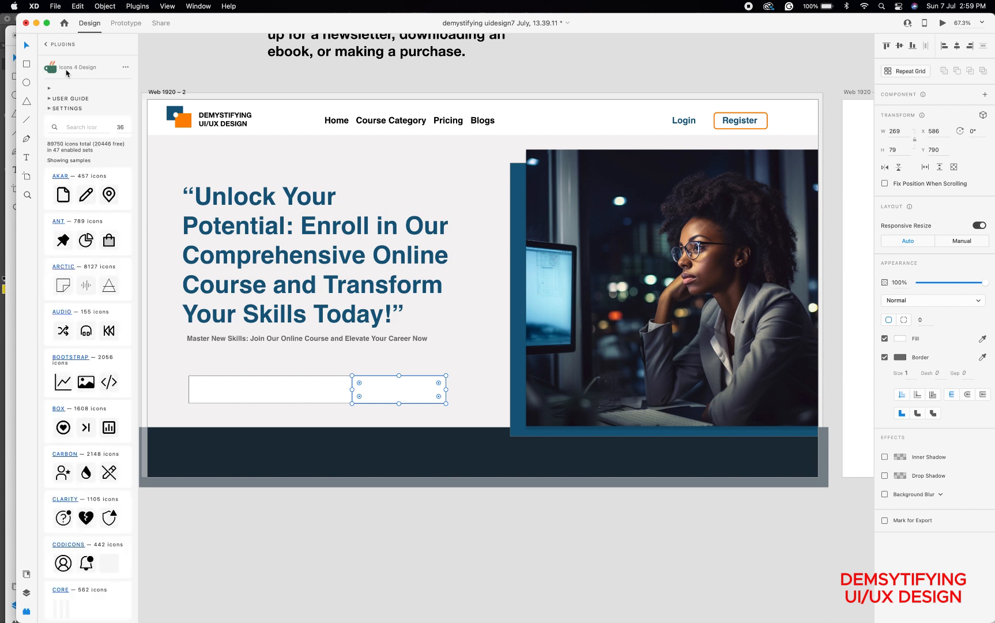
left_click(72, 126)
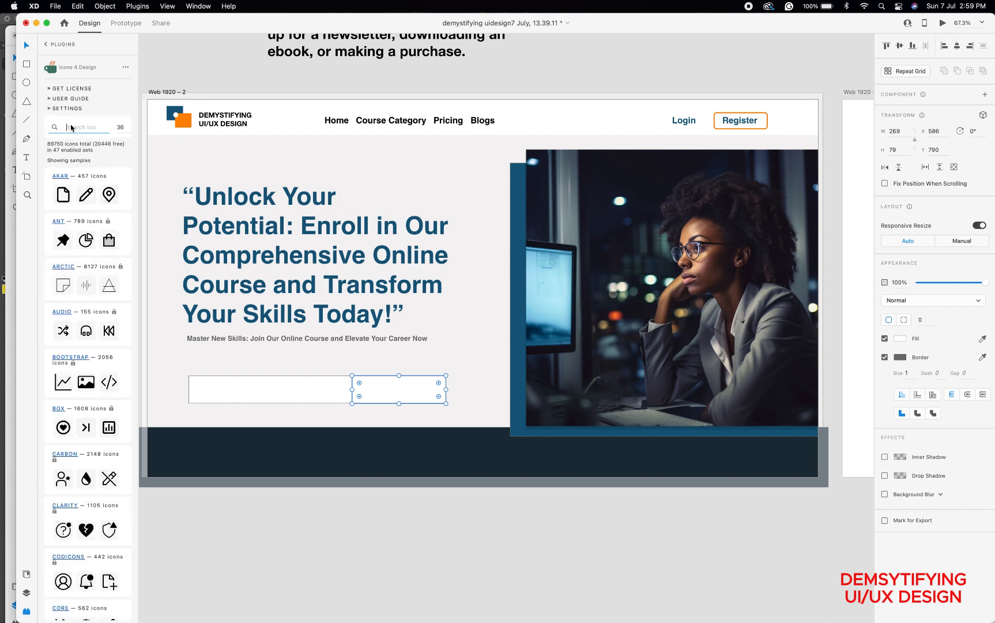
type("search")
key("super+a")
key("Return")
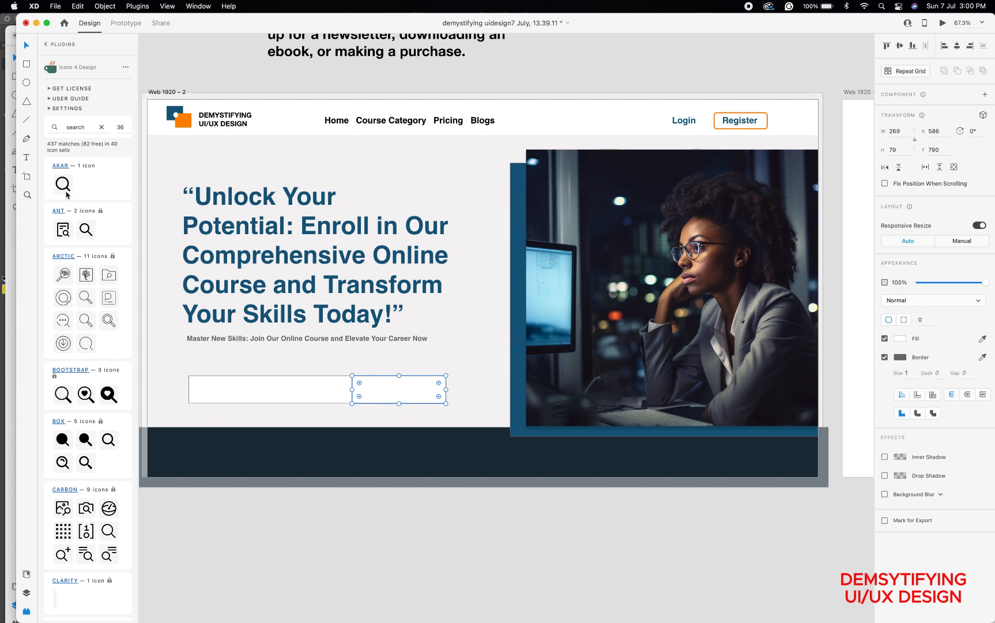
left_click(66, 188)
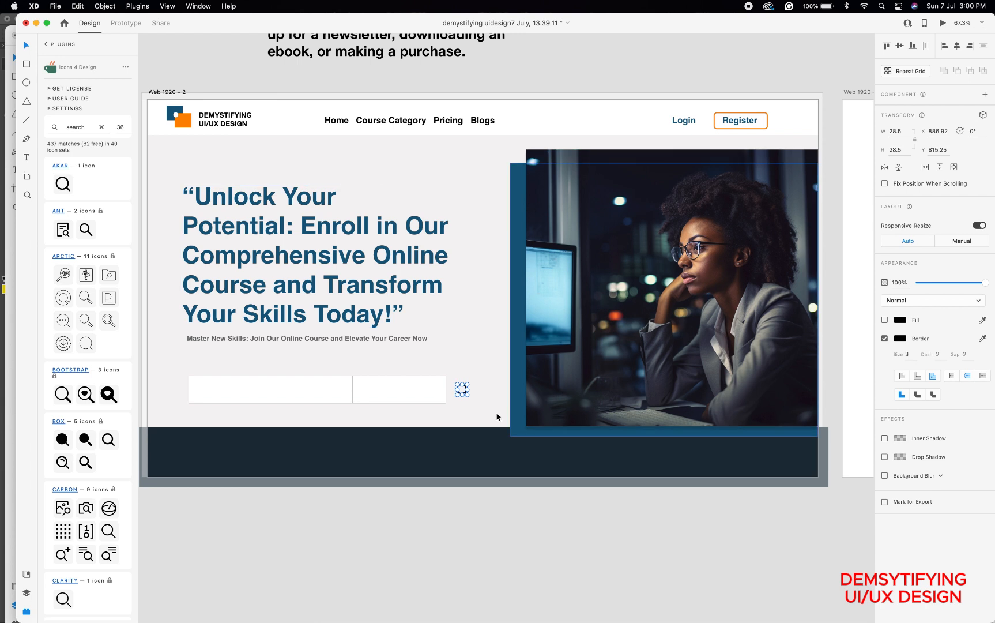
Move the magnifier icon to the far end of the search bar's smaller box and enlarge it to about 43 px square
left_click_drag(464, 394, 366, 392)
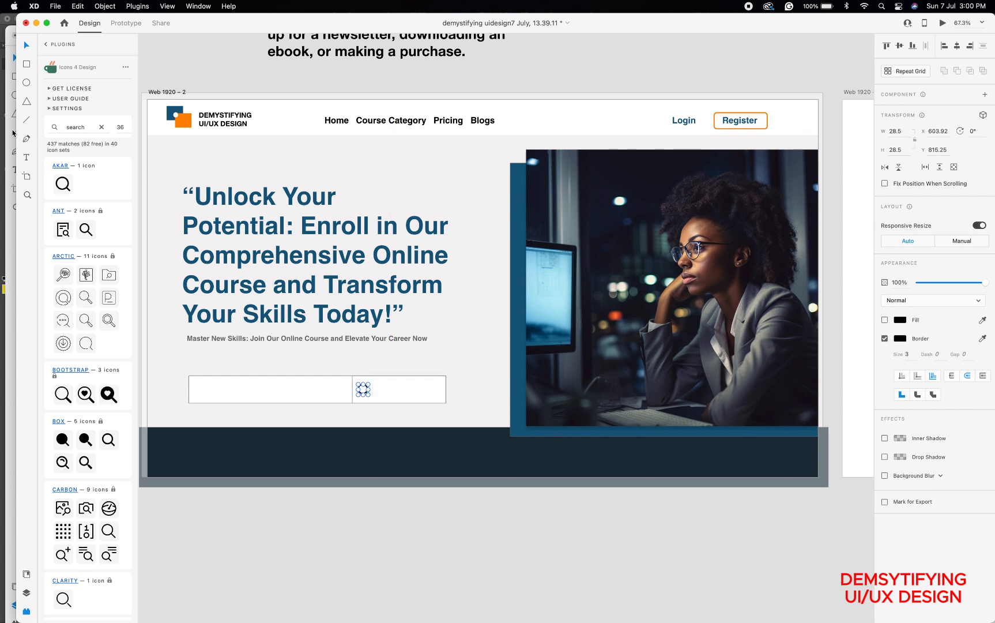
left_click(27, 156)
left_click(25, 45)
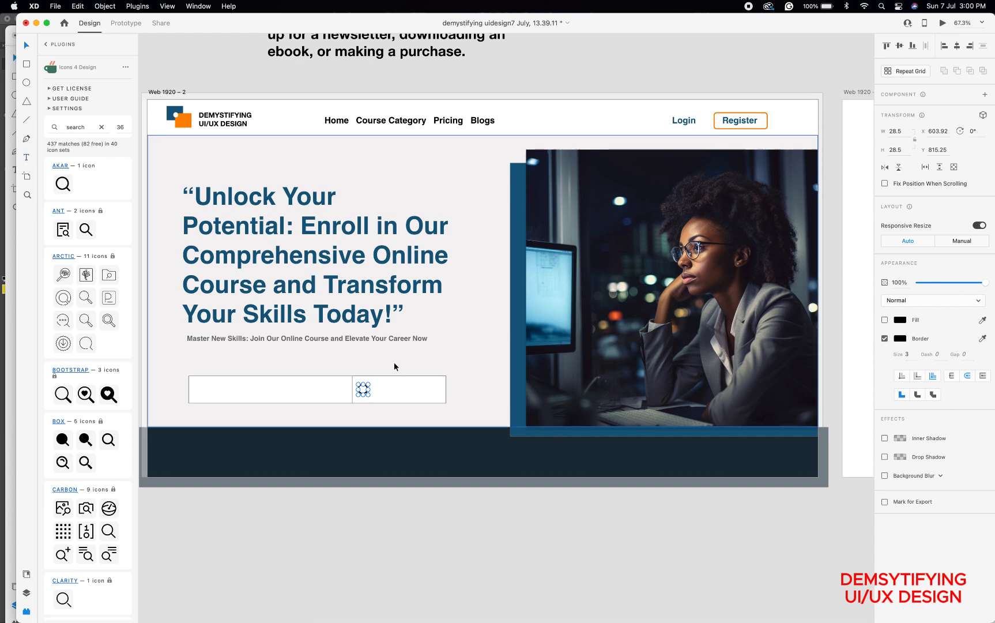
left_click(376, 391)
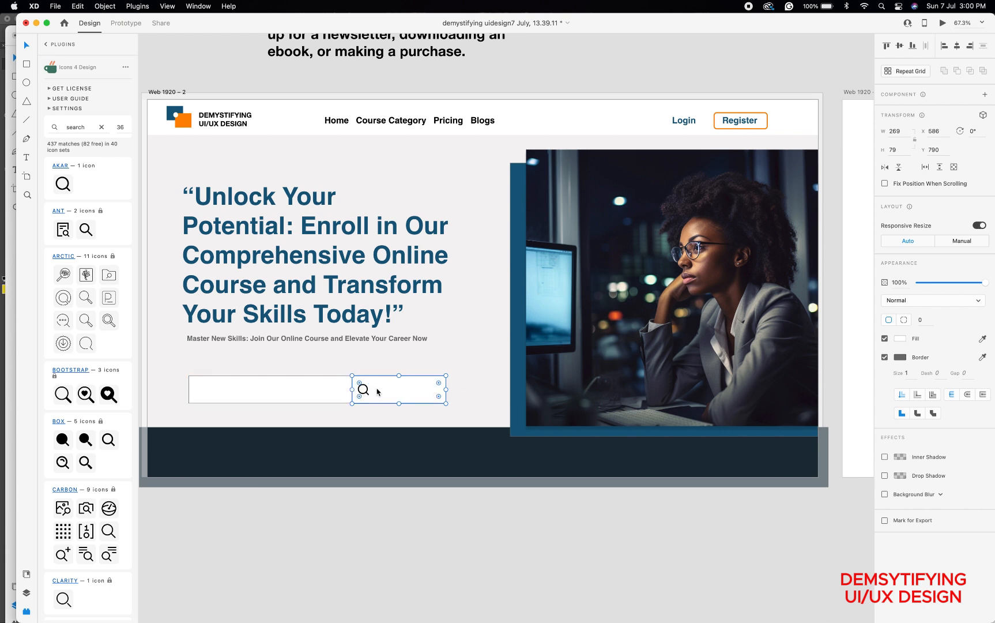
left_click(365, 395)
left_click_drag(365, 394, 438, 402)
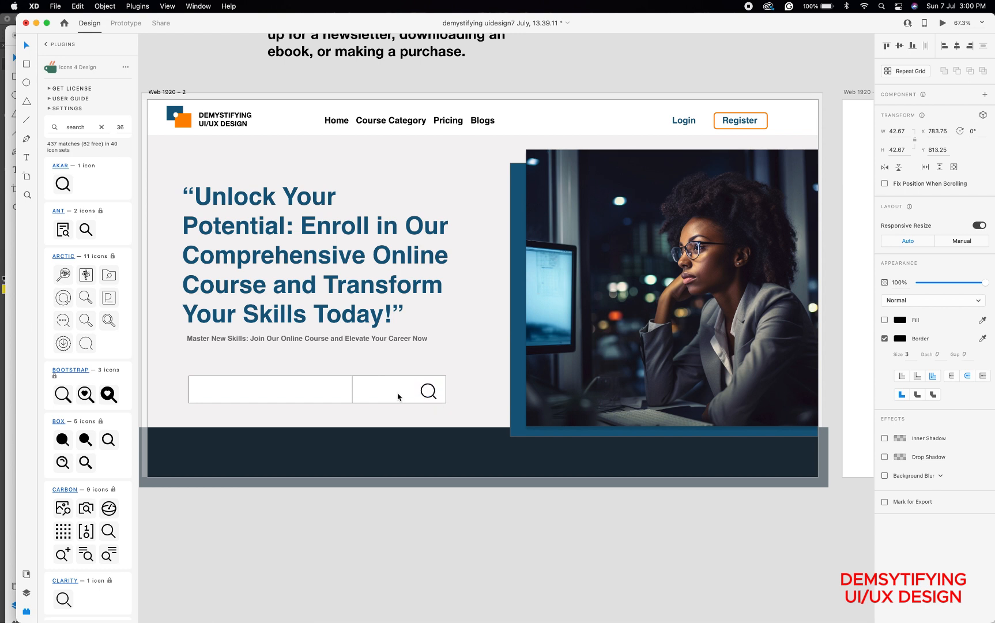
Narrow the box behind the magnifier icon to about 96 px wide and fill it with blue #1A5D7D
left_click(382, 392)
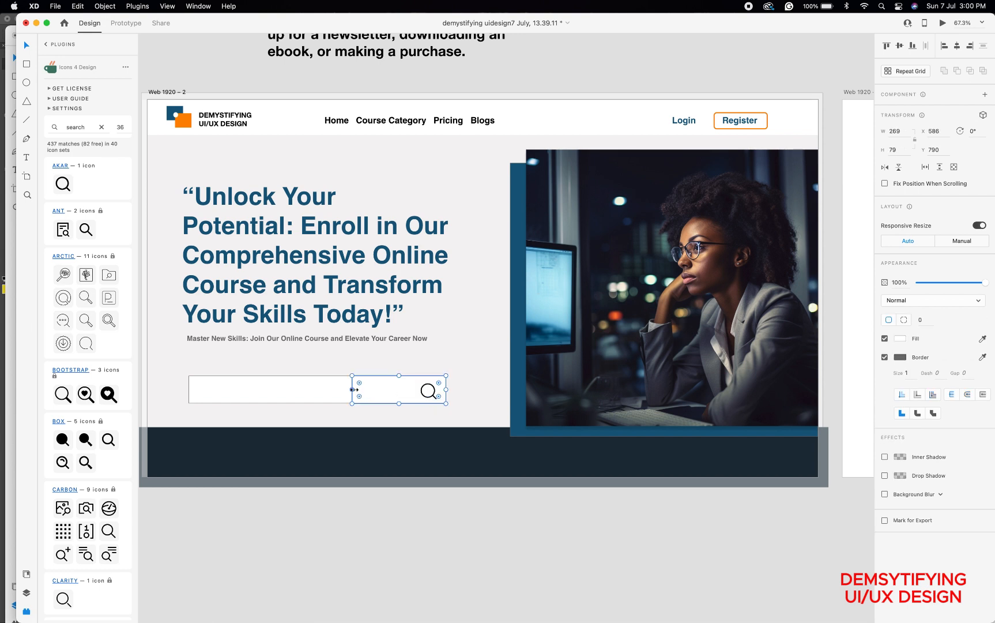
left_click_drag(353, 389, 412, 390)
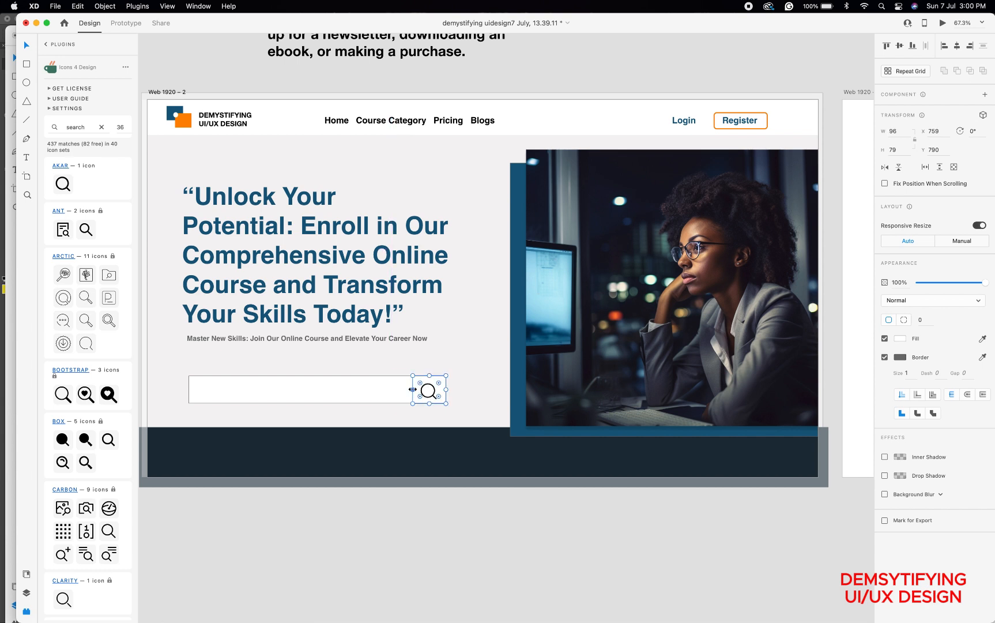
left_click(26, 574)
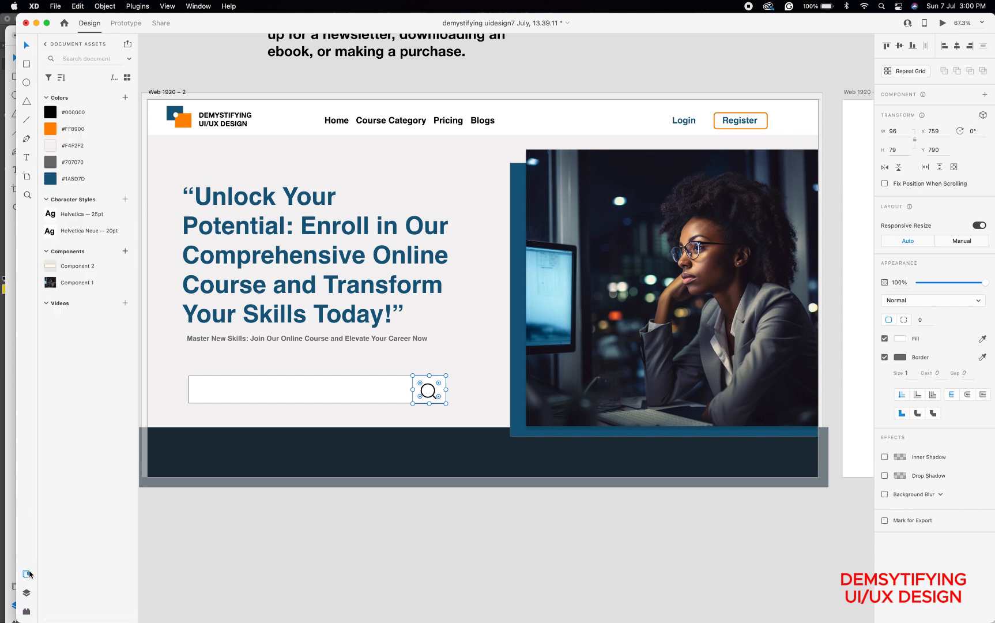
left_click(50, 179)
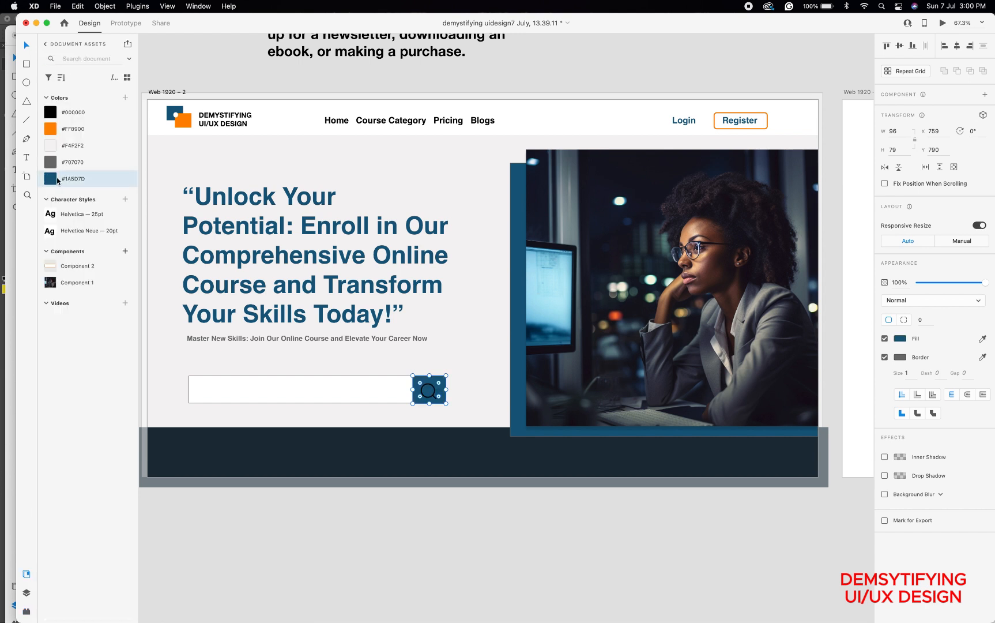
Change the magnifier icon's border color to white #FFFFFF and nudge the icon to the center of the blue box
left_click(435, 398)
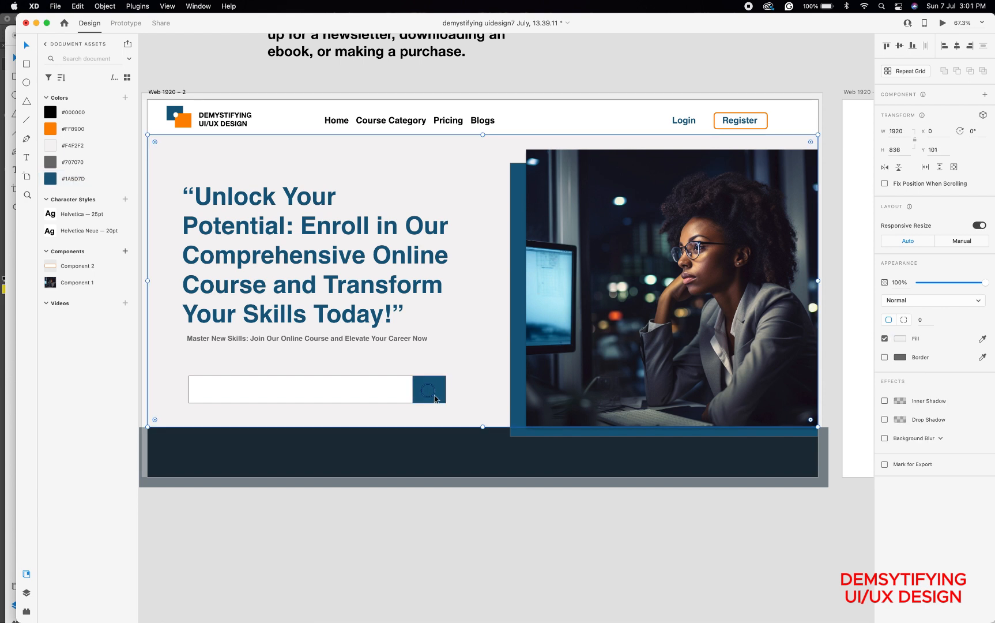
double_click(436, 398)
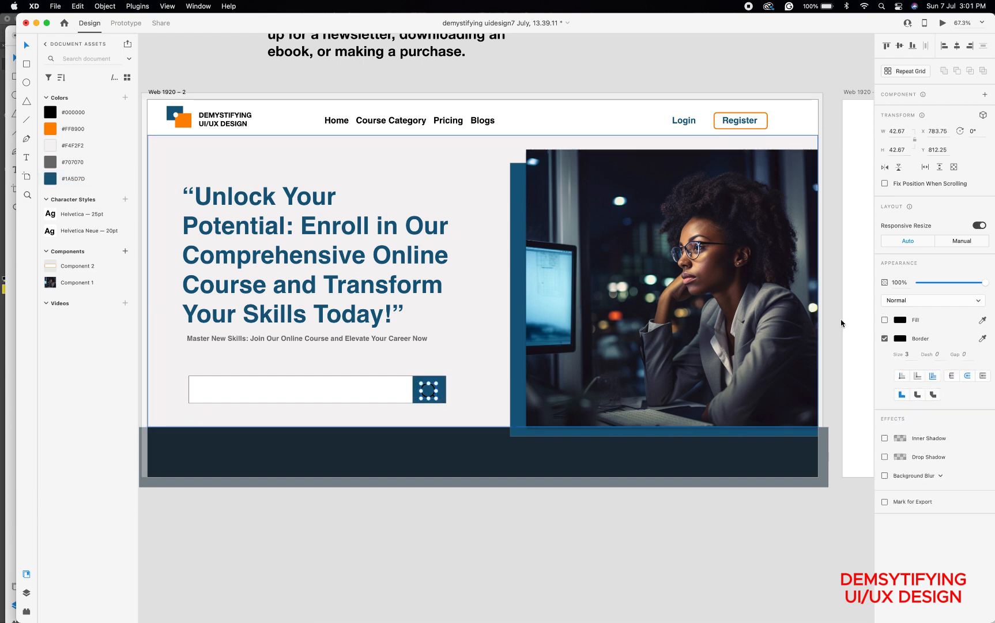
left_click(900, 339)
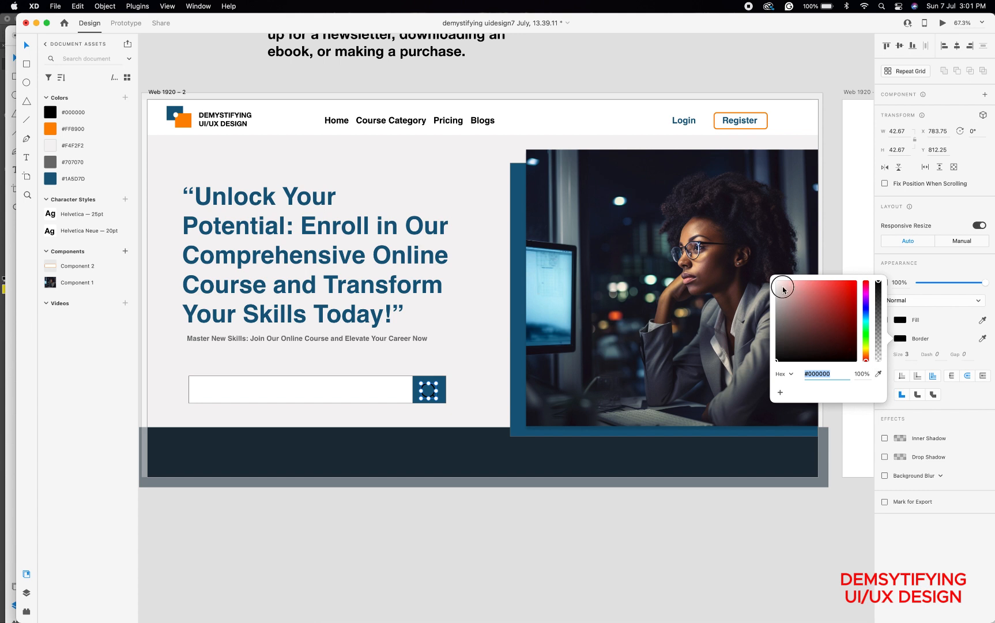
left_click_drag(782, 284, 761, 271)
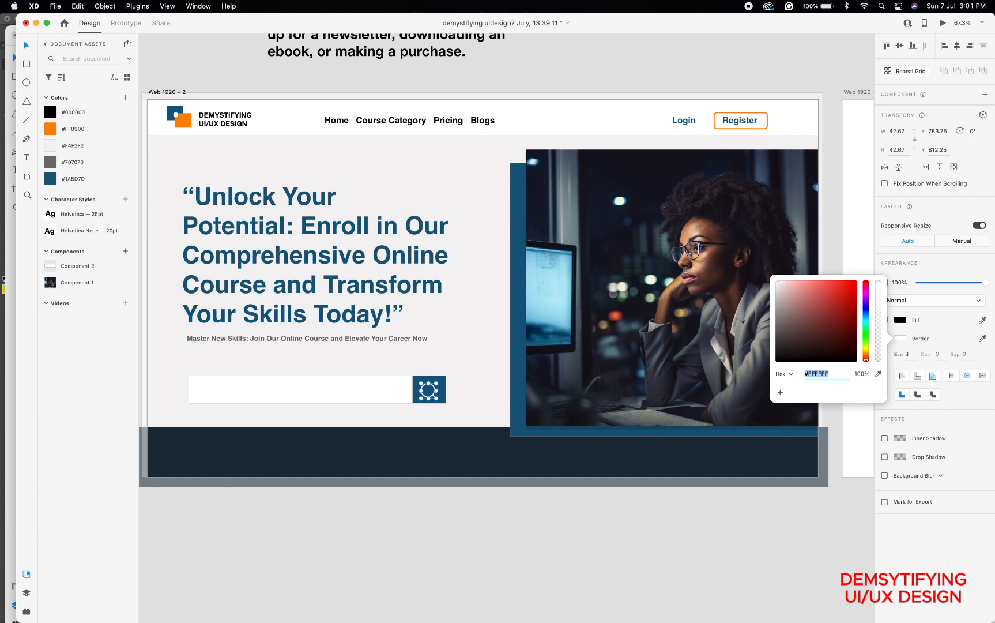
double_click(432, 385)
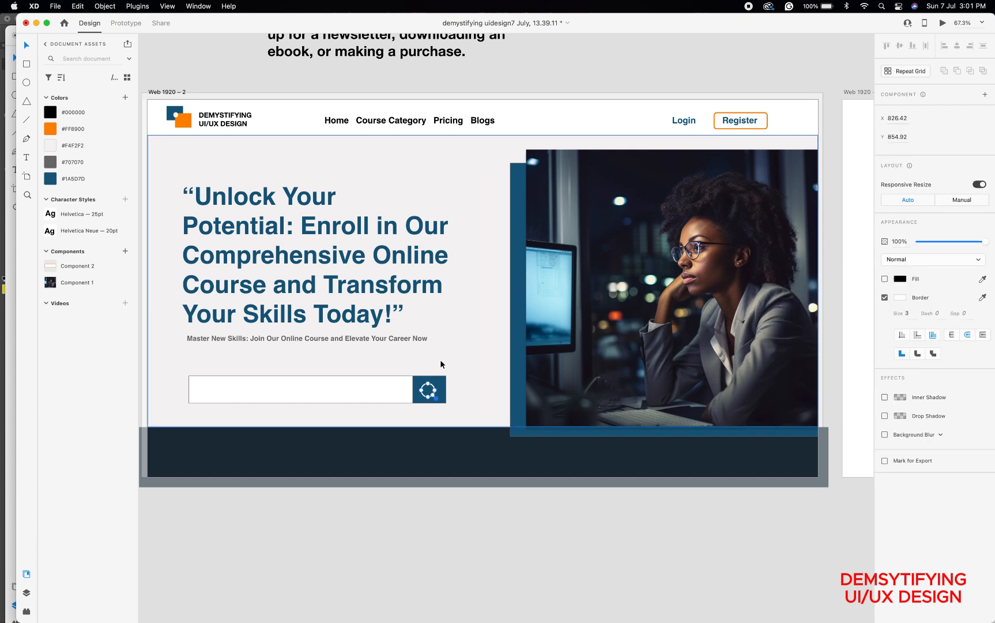
left_click(442, 364)
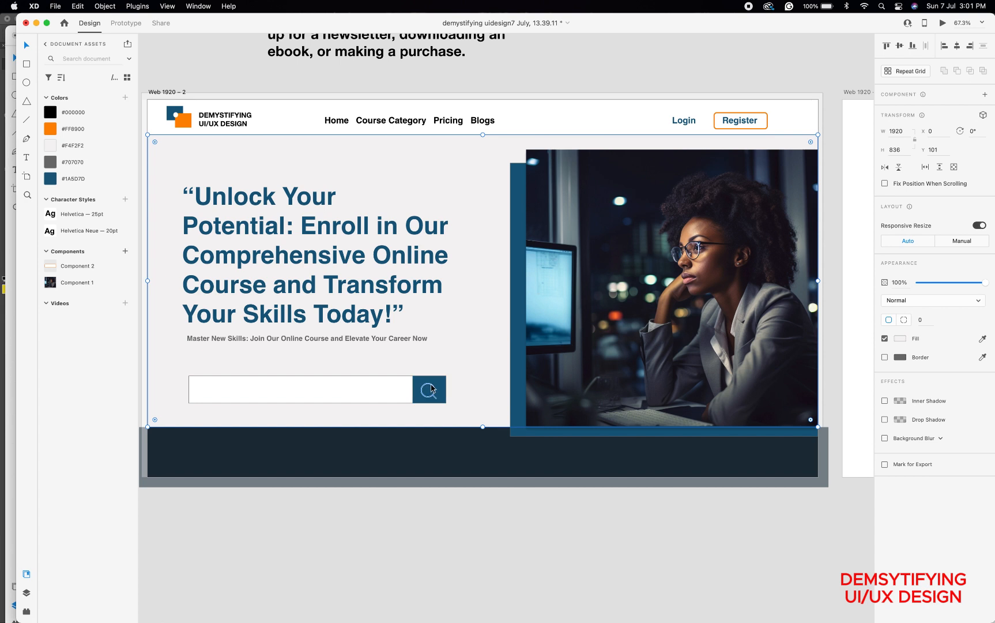
left_click(431, 387)
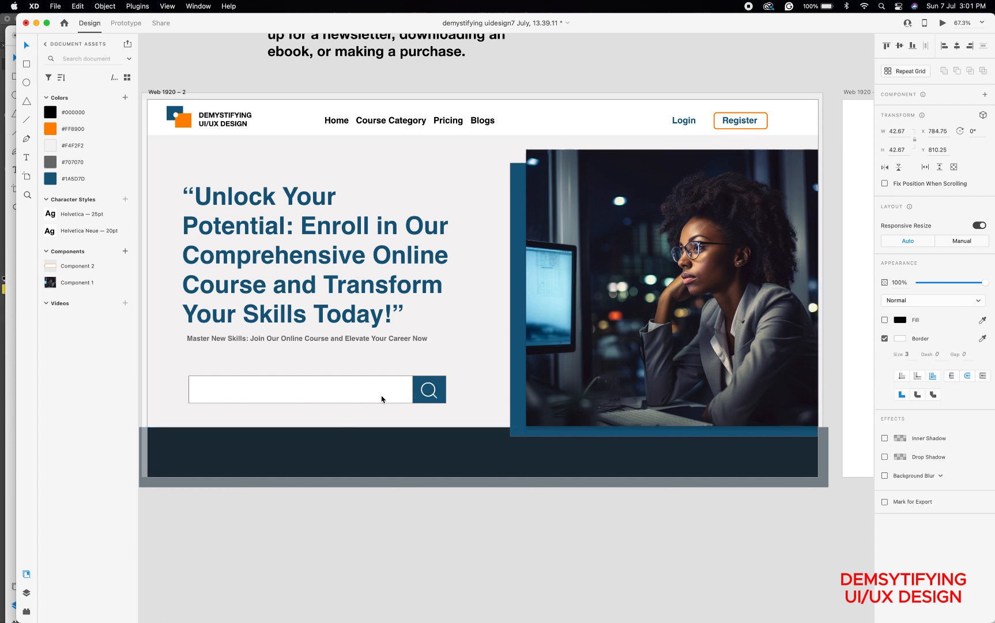
Add the placeholder text "Search for courses" inside the white search bar
left_click(332, 396)
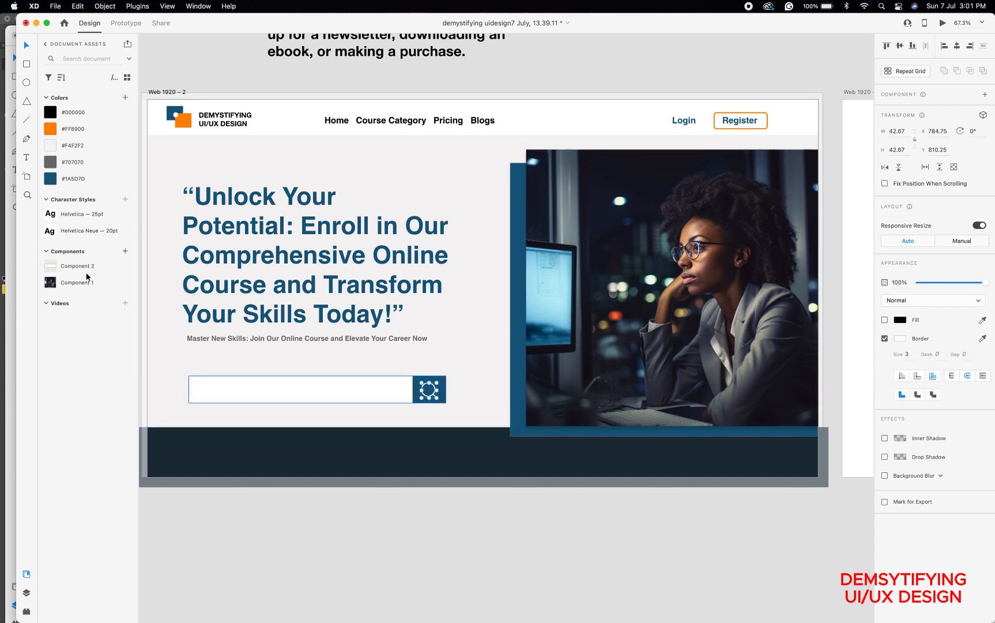
left_click(26, 158)
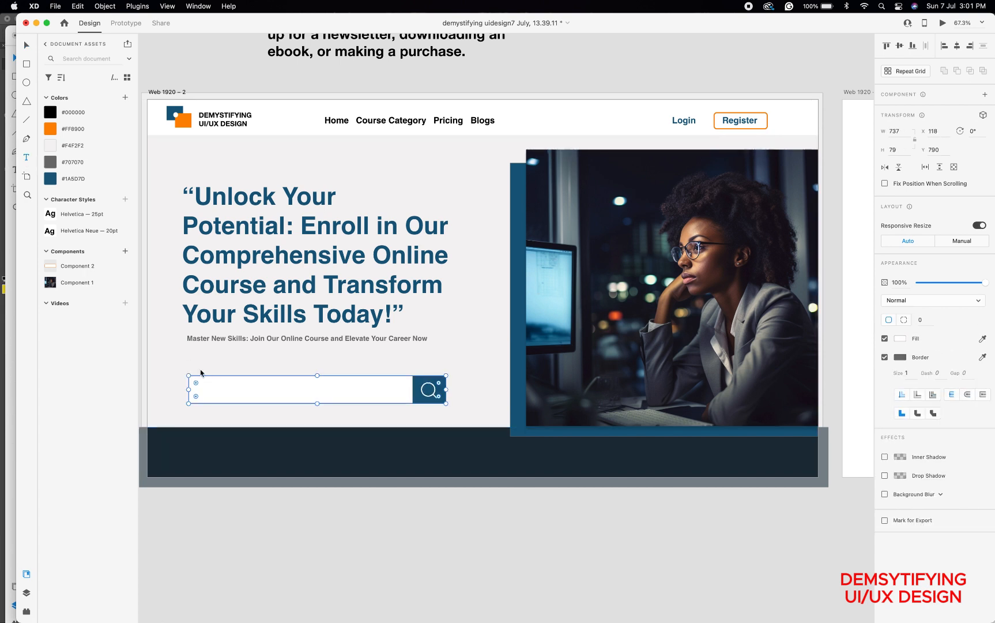
left_click(212, 398)
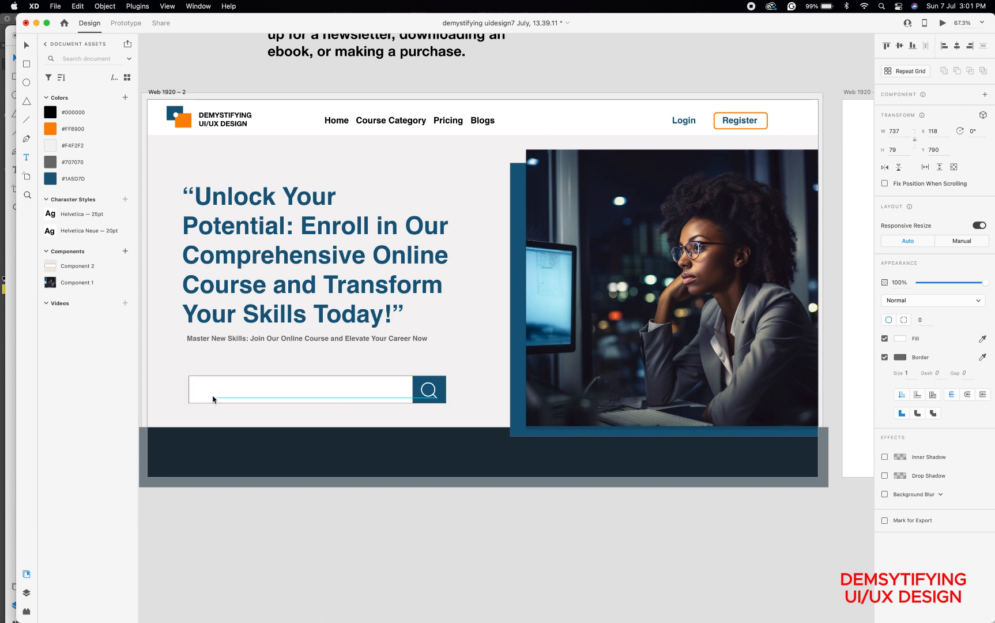
left_click(213, 399)
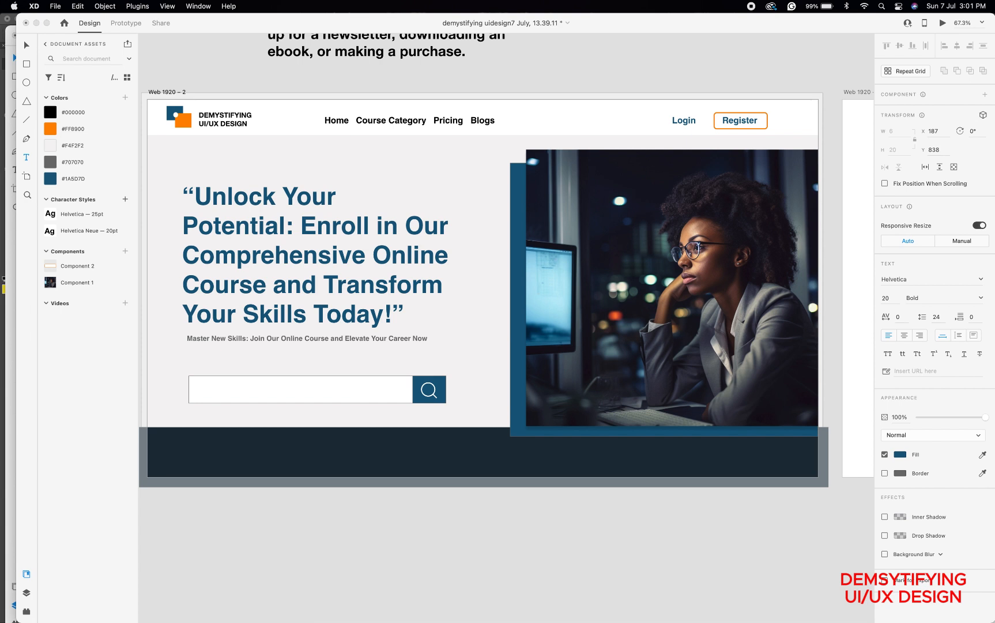
type("for courses")
key("Left")
key("Left")
key("Left")
key("Left")
key("Left")
type("Search")
left_click(27, 45)
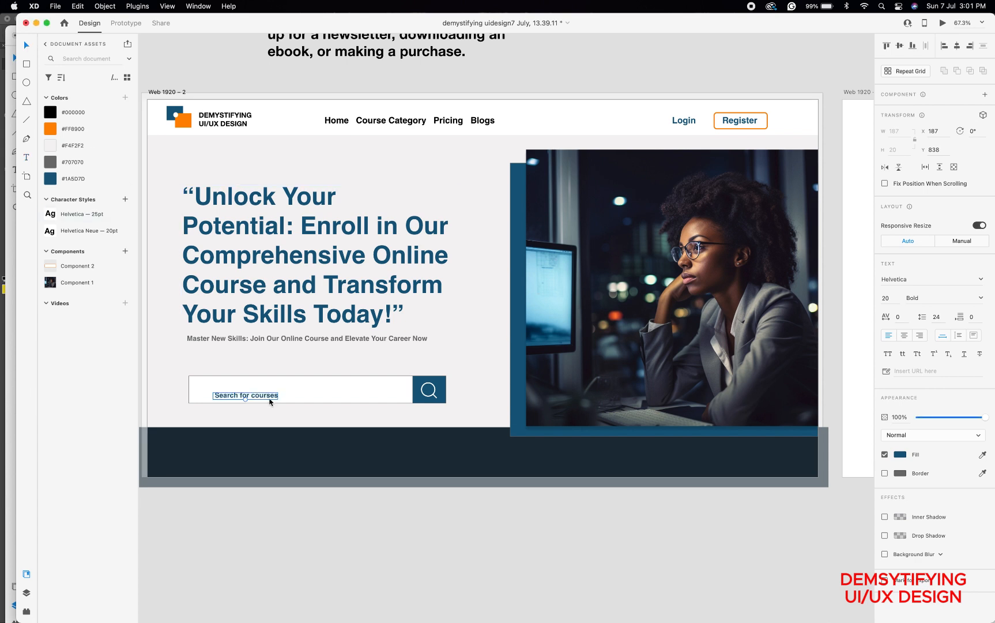
Move the "Search for courses" text to the start of the search bar, vertically centered, and fill it with gray #A8A2A2
left_click_drag(268, 399, 246, 390)
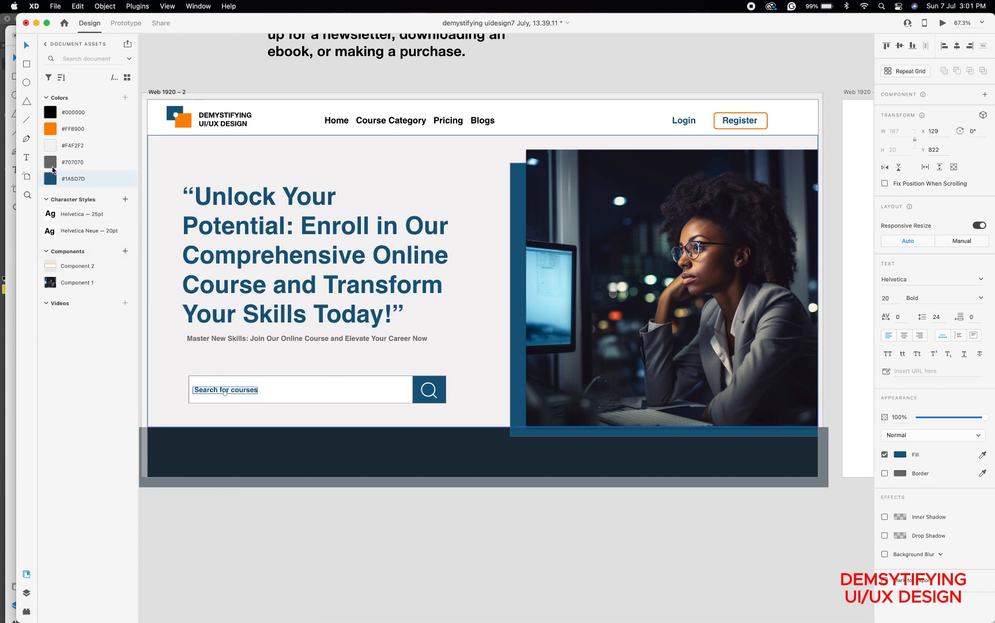
left_click(53, 167)
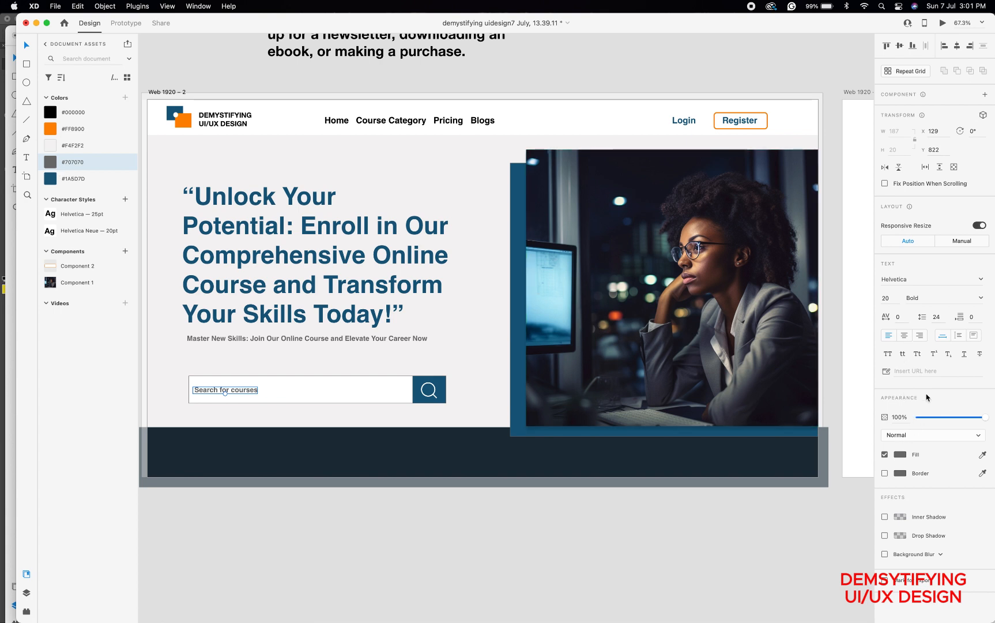
left_click(901, 454)
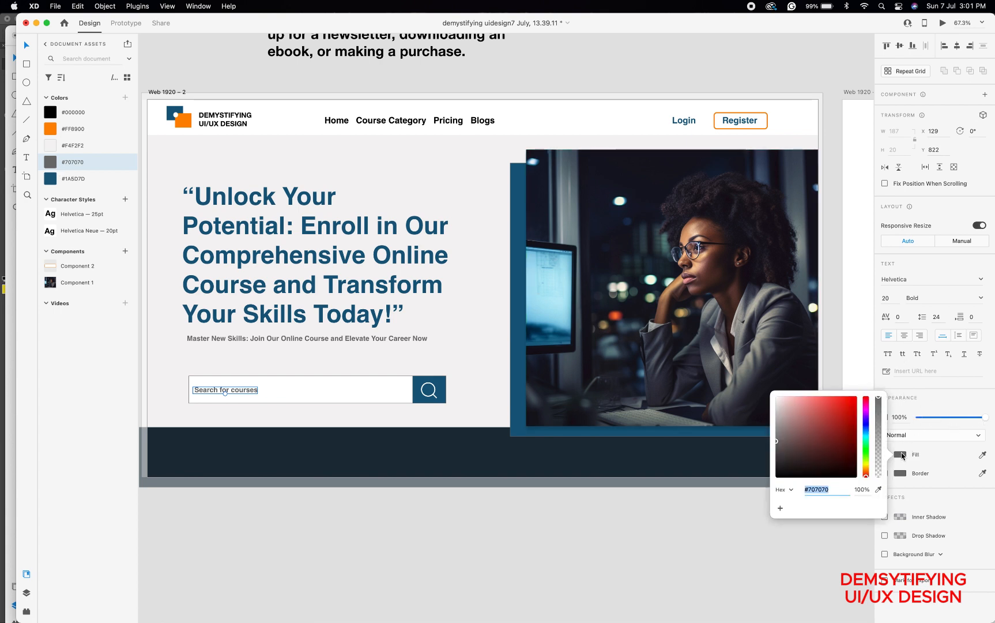
left_click(779, 424)
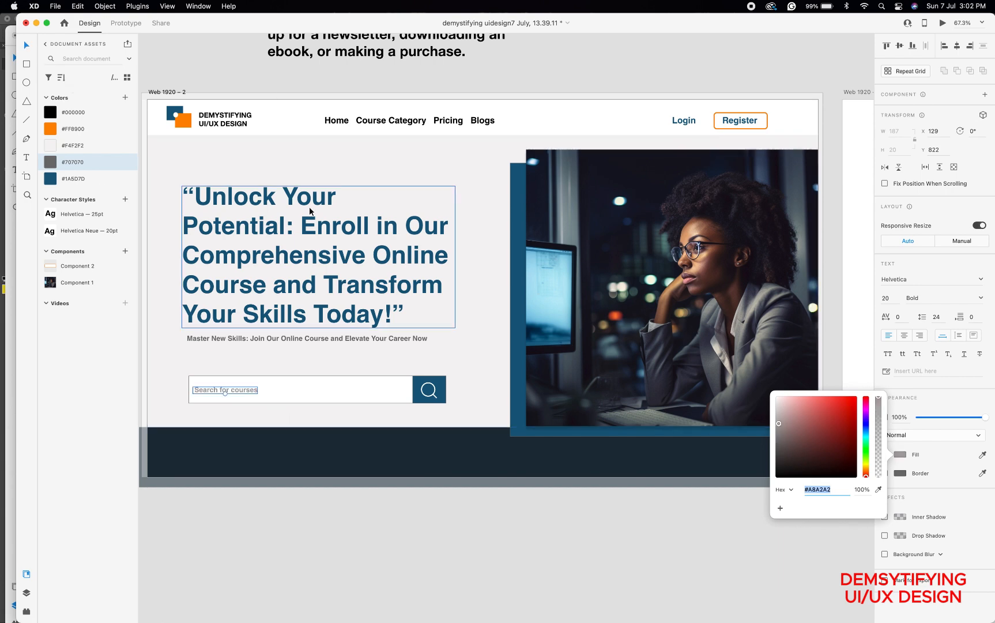
Save the placeholder text's Helvetica 20pt character style and its gray #A8A2A2 to the document assets
scroll(310, 211, "down", 5)
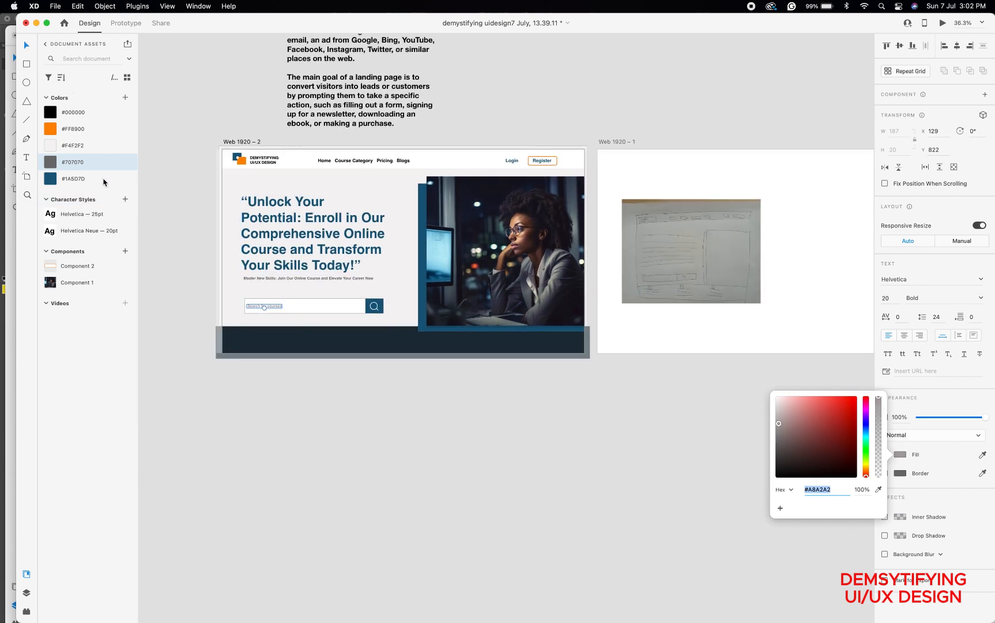
left_click(125, 200)
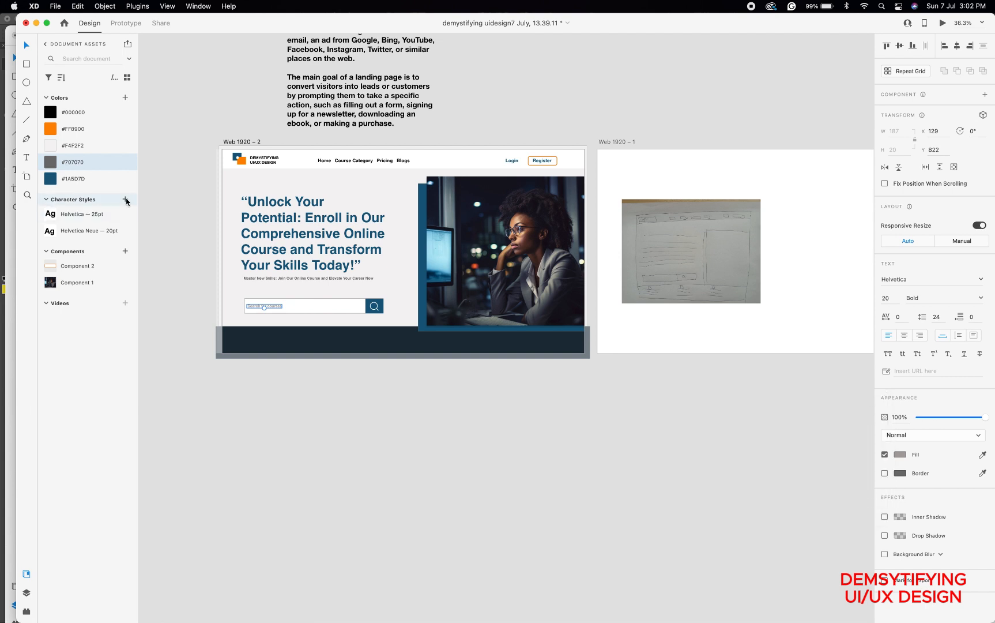
left_click(126, 200)
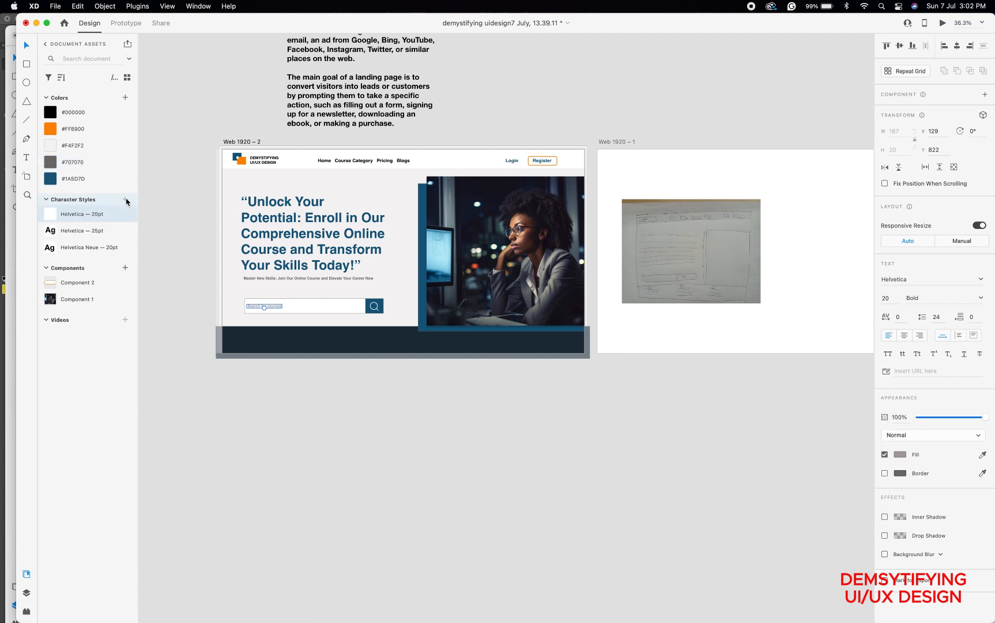
left_click(125, 98)
left_click(260, 118)
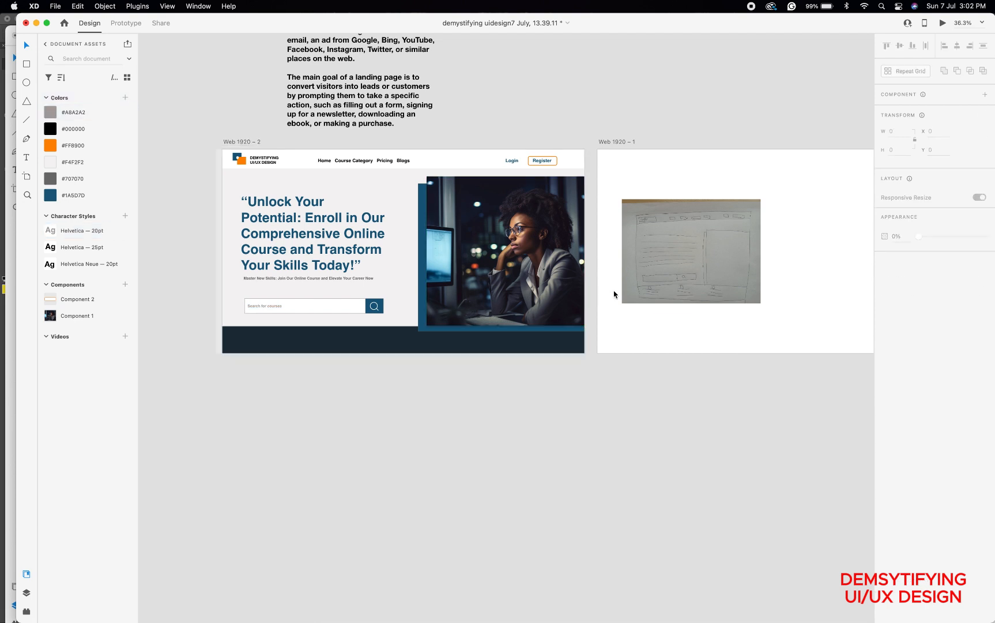
Compare the landing page with the hand-drawn wireframe on the neighboring artboard, checking the planned content of the bottom band
scroll(613, 289, "up", 2)
scroll(613, 289, "right", 2)
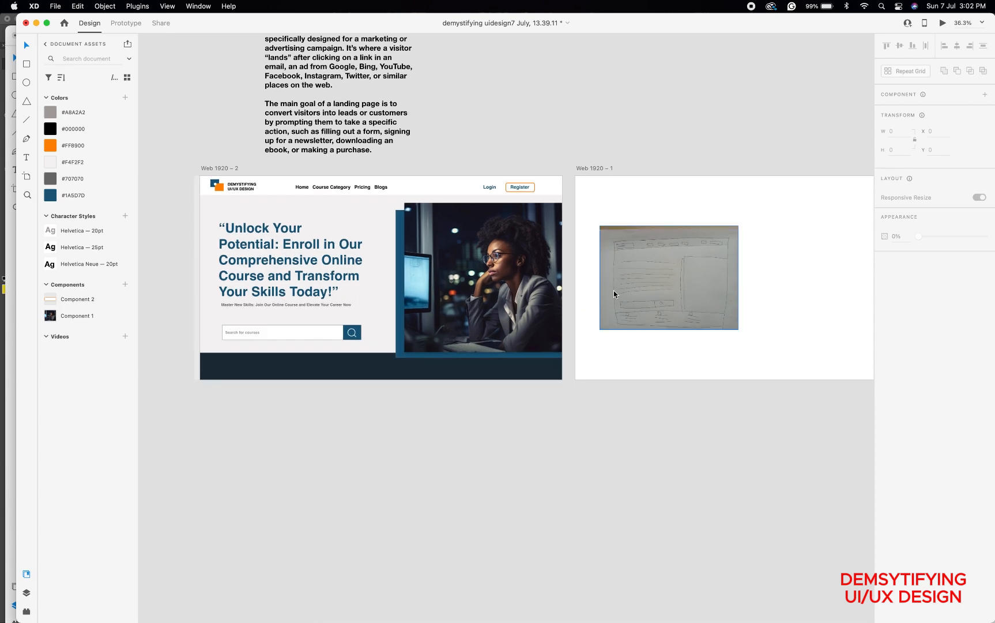
scroll(615, 292, "up", 3)
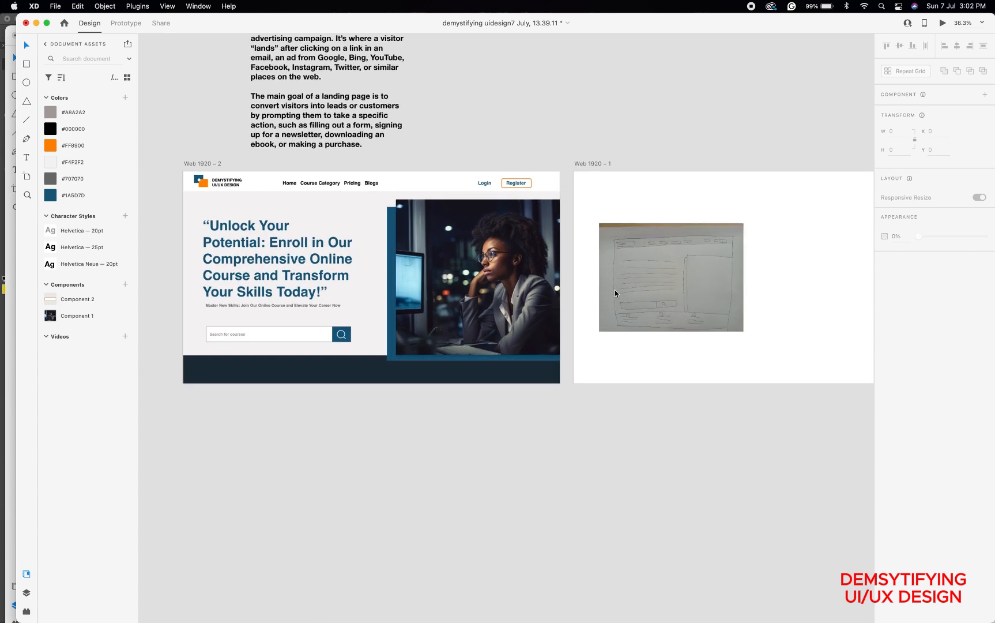
scroll(477, 314, "left", 3)
scroll(476, 313, "left", 3)
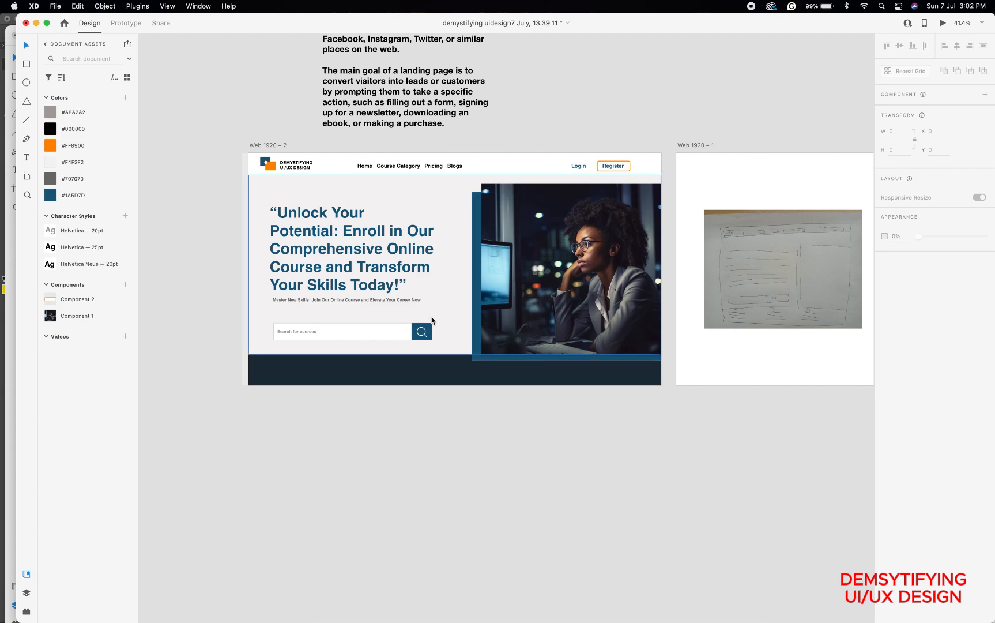
scroll(432, 321, "up", 3)
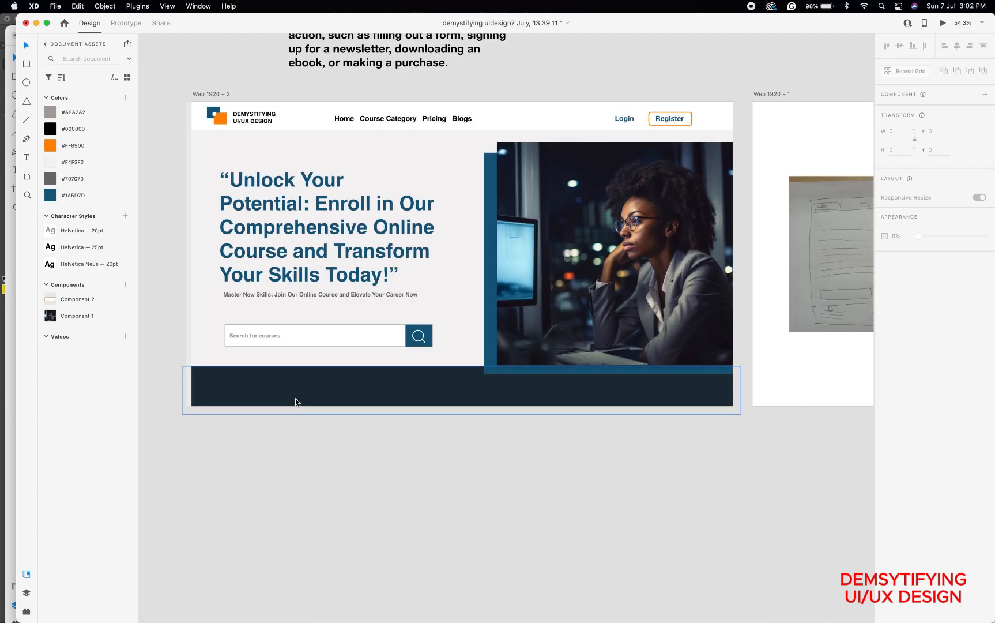
scroll(519, 357, "right", 5)
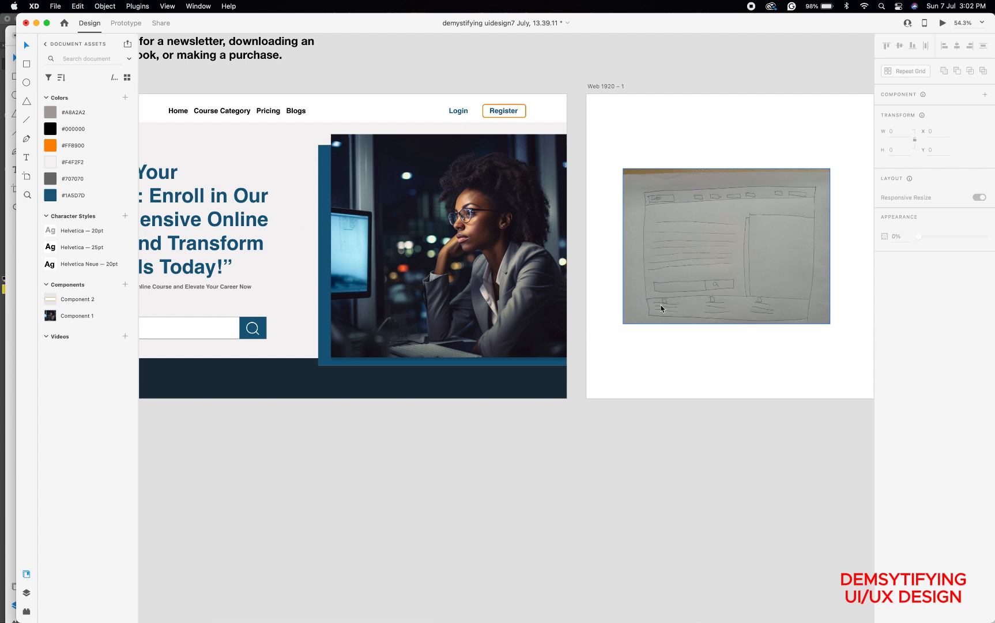
scroll(387, 331, "left", 5)
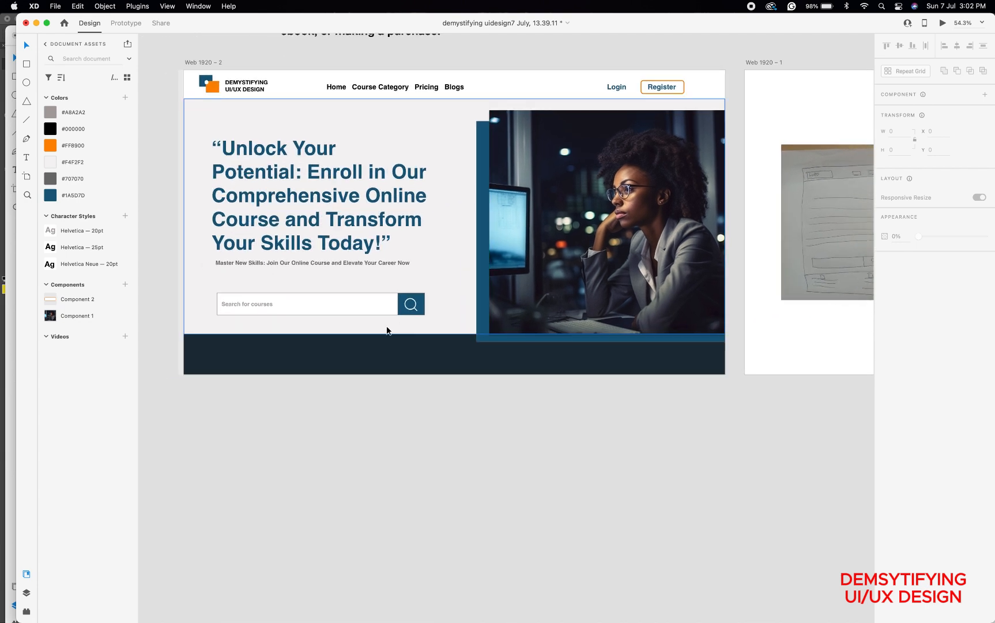
scroll(387, 331, "left", 1)
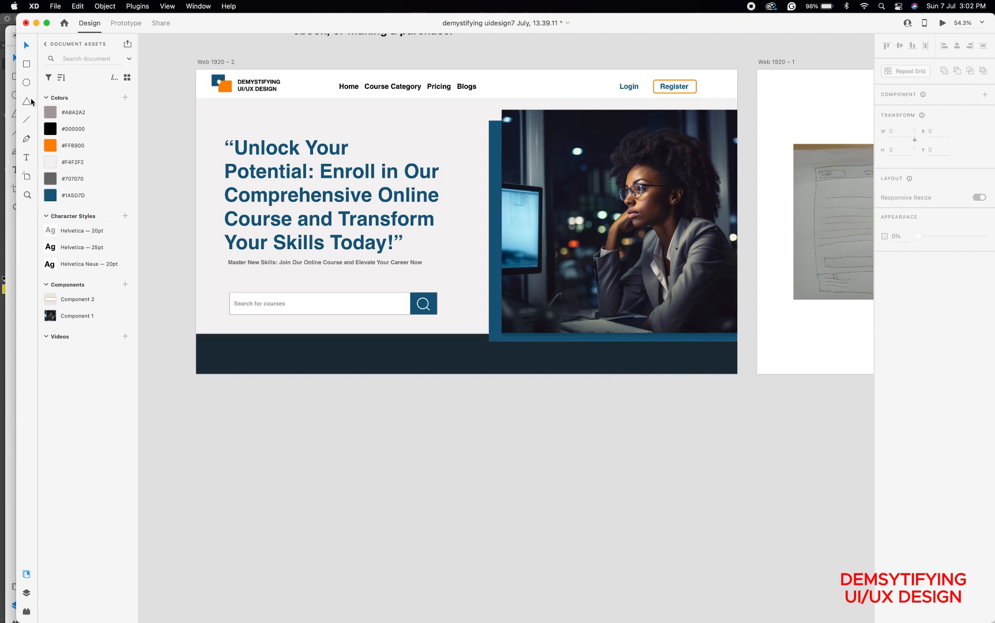
Add the two-line text "Exprienced Mentors Here." to the dark bottom band and apply the Helvetica 25pt character style
left_click(27, 158)
left_click(231, 343)
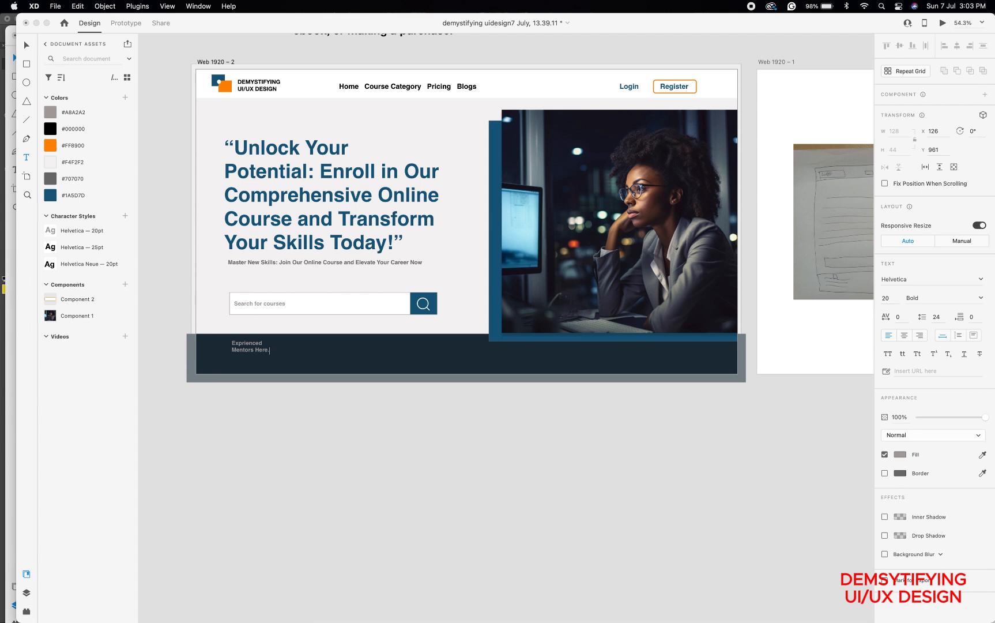
left_click_drag(269, 350, 225, 342)
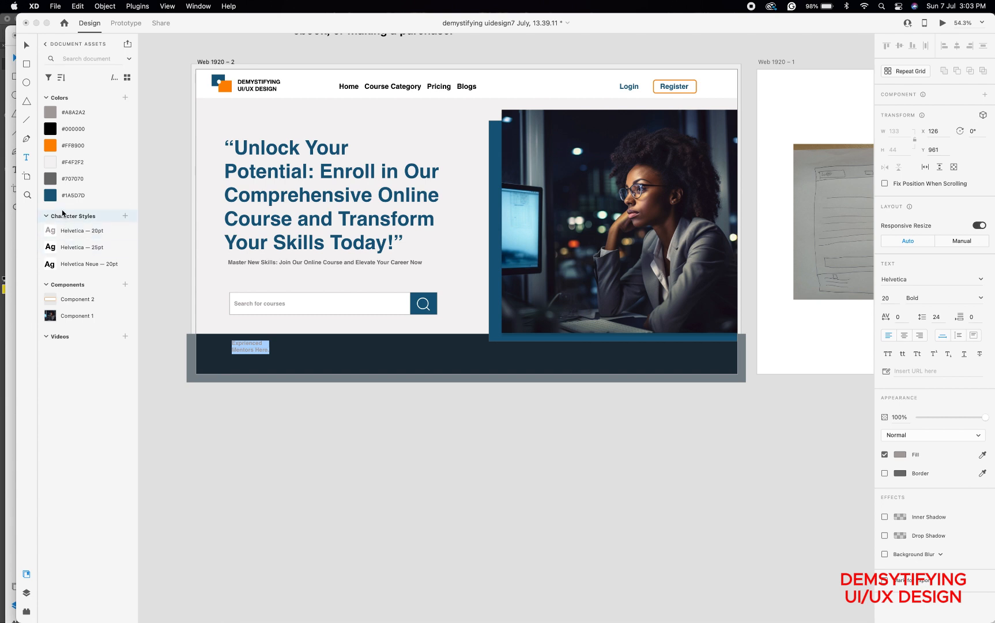
left_click(64, 248)
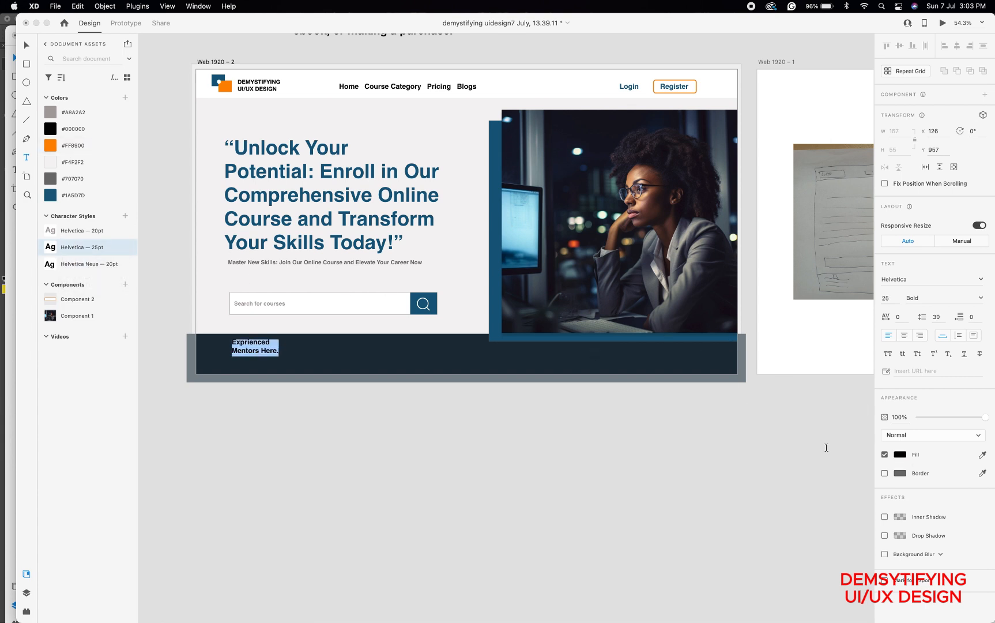
Change the fill of the "Exprienced Mentors Here." text to white #FFFFFF
left_click(899, 455)
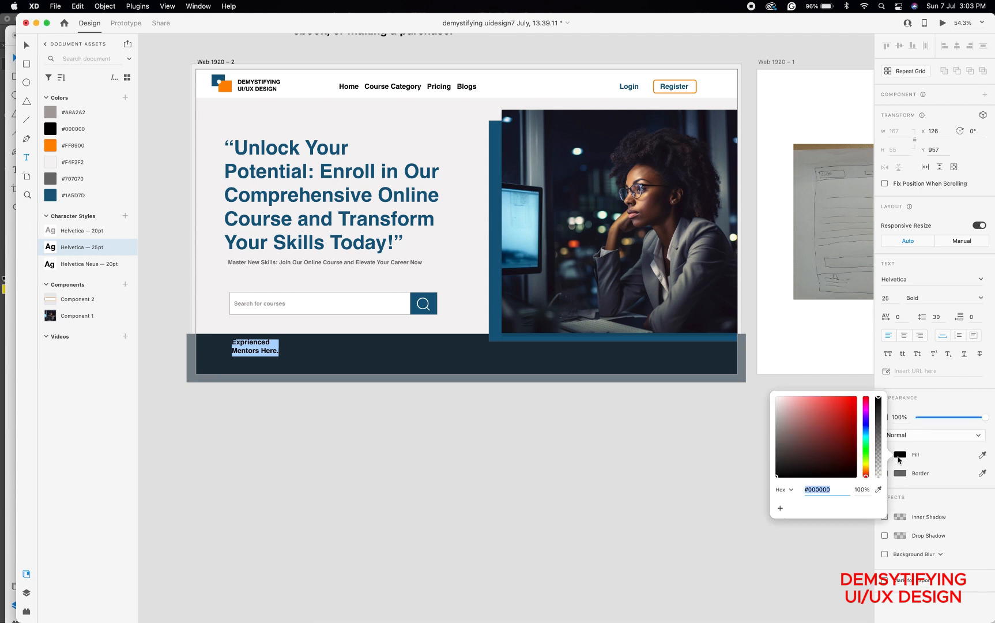
left_click_drag(781, 401, 758, 383)
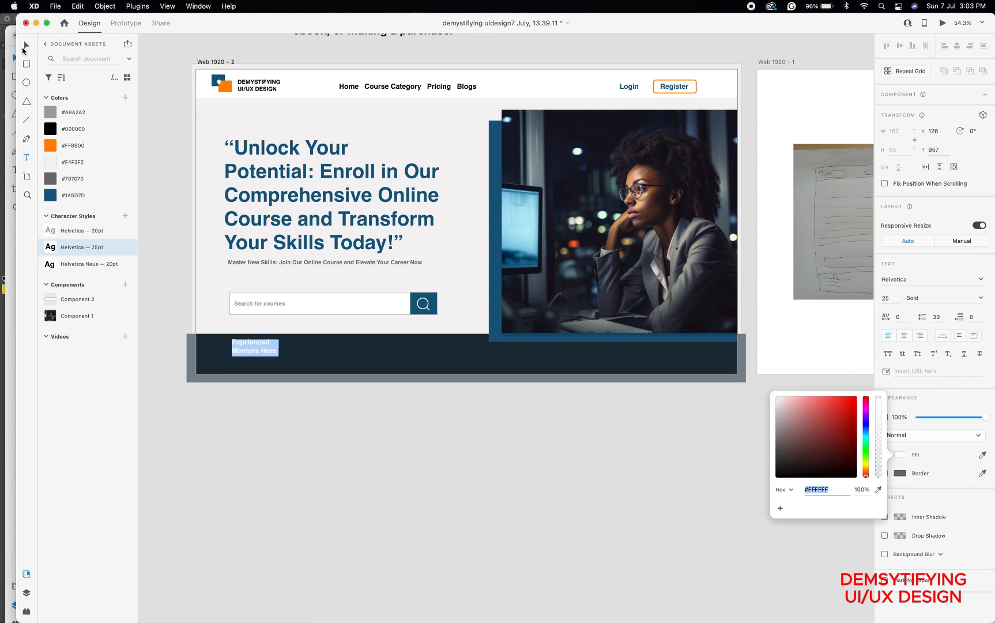
left_click(24, 49)
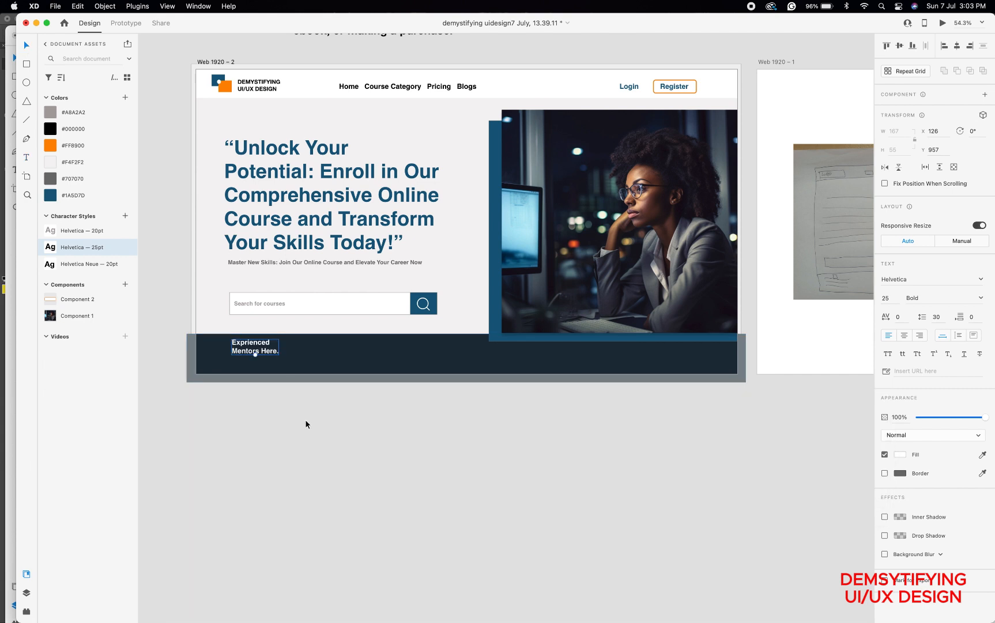
left_click(155, 183)
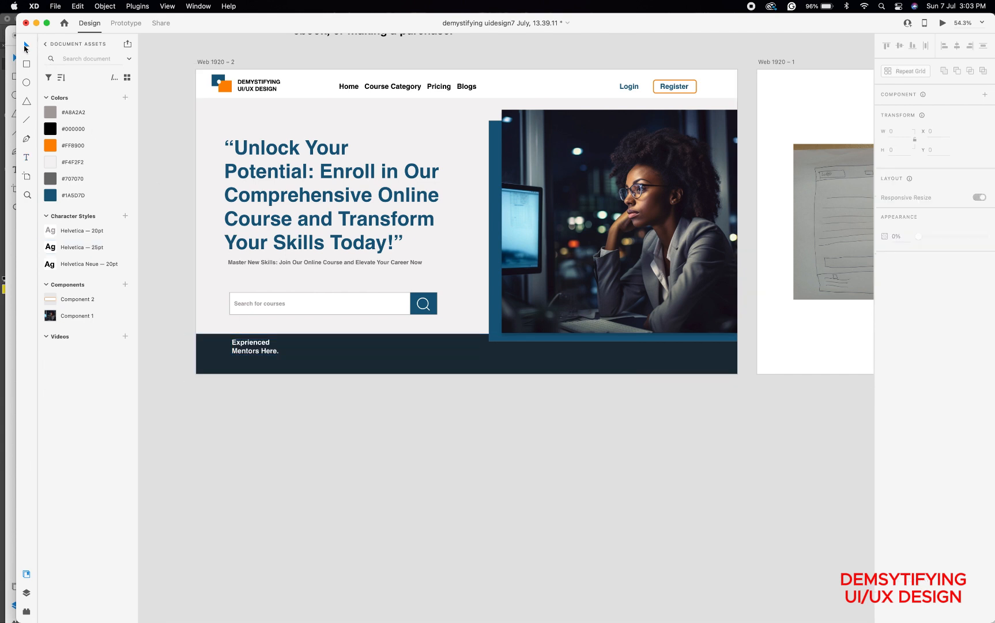
Shift the "Exprienced Mentors Here." text slightly down in the dark band to Y 961, keeping X at 126
double_click(261, 347)
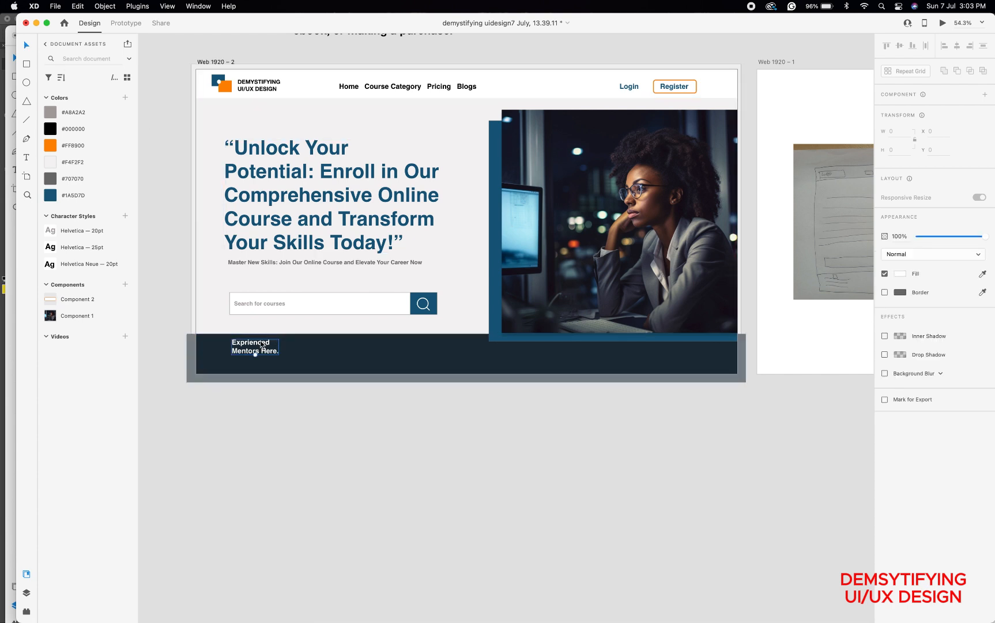
left_click_drag(255, 349, 279, 365)
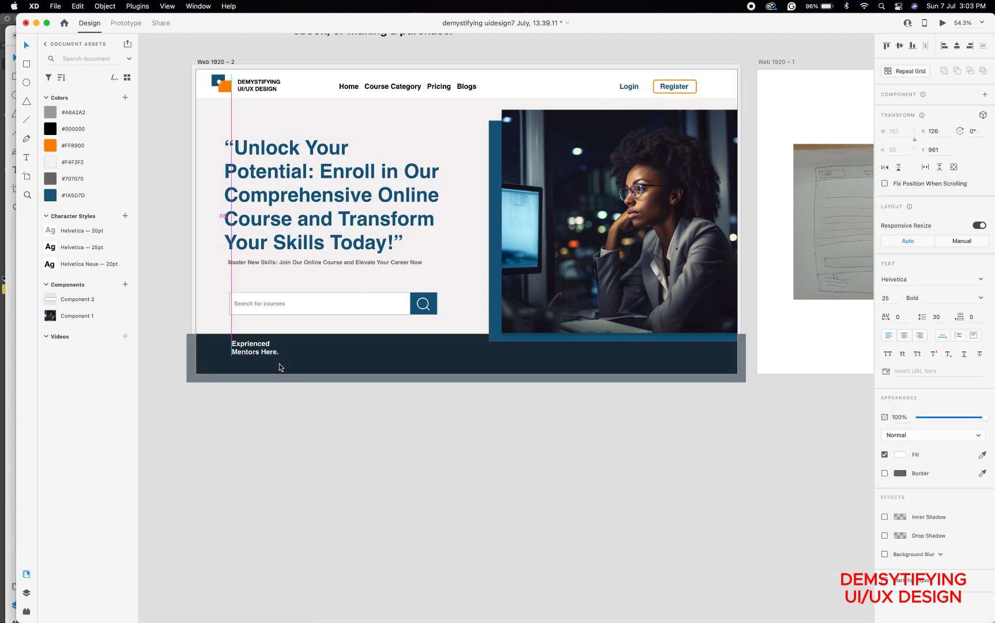
left_click(315, 426)
Switch to ChatGPT in Google Chrome and submit the prompt "generate a text for experienced mentor for my class"
mouse_move(455, 605)
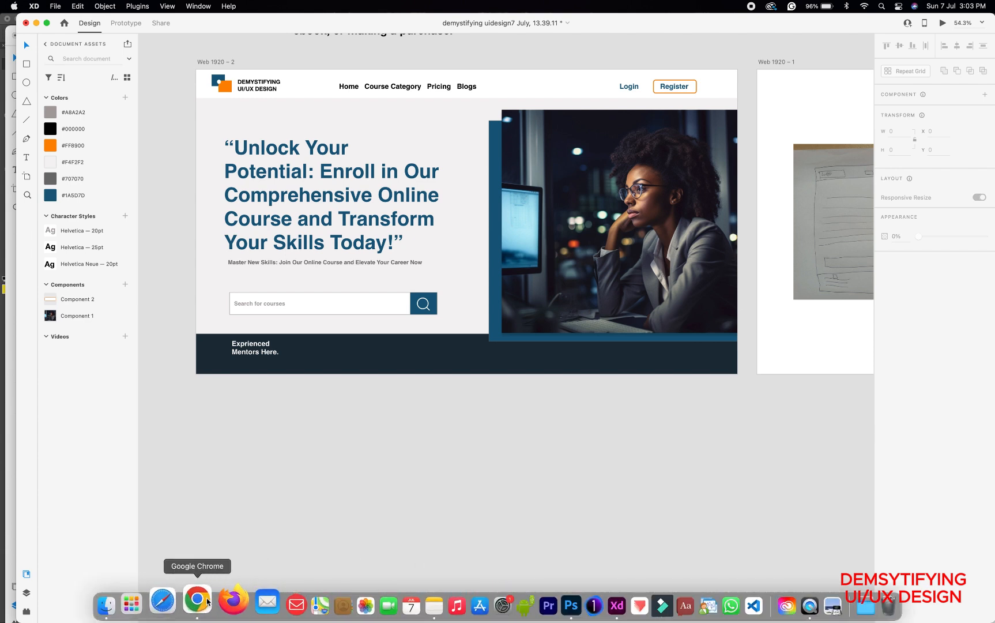
left_click(206, 600)
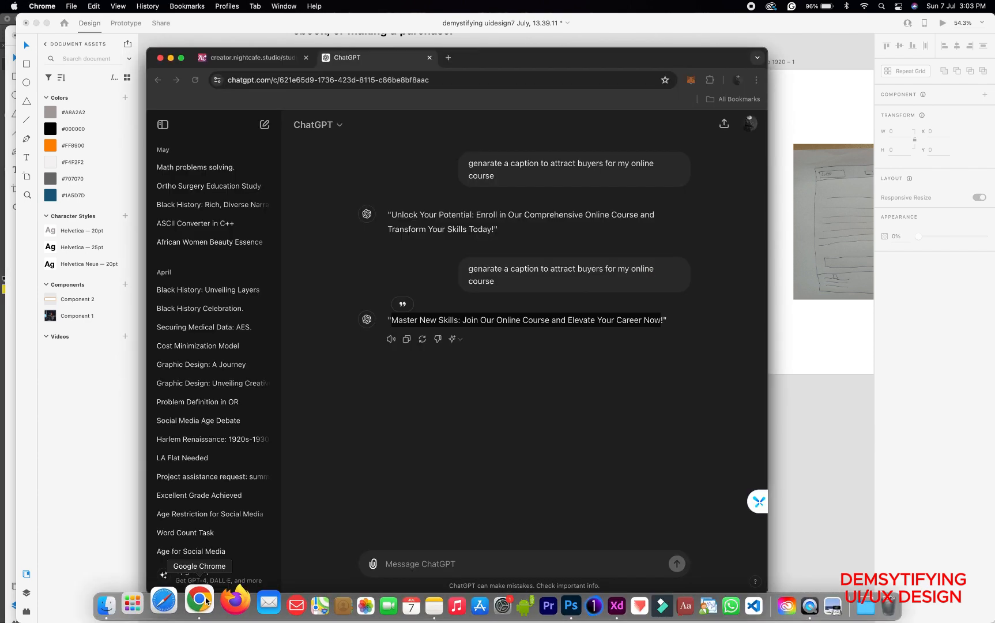
left_click(440, 561)
type("ge")
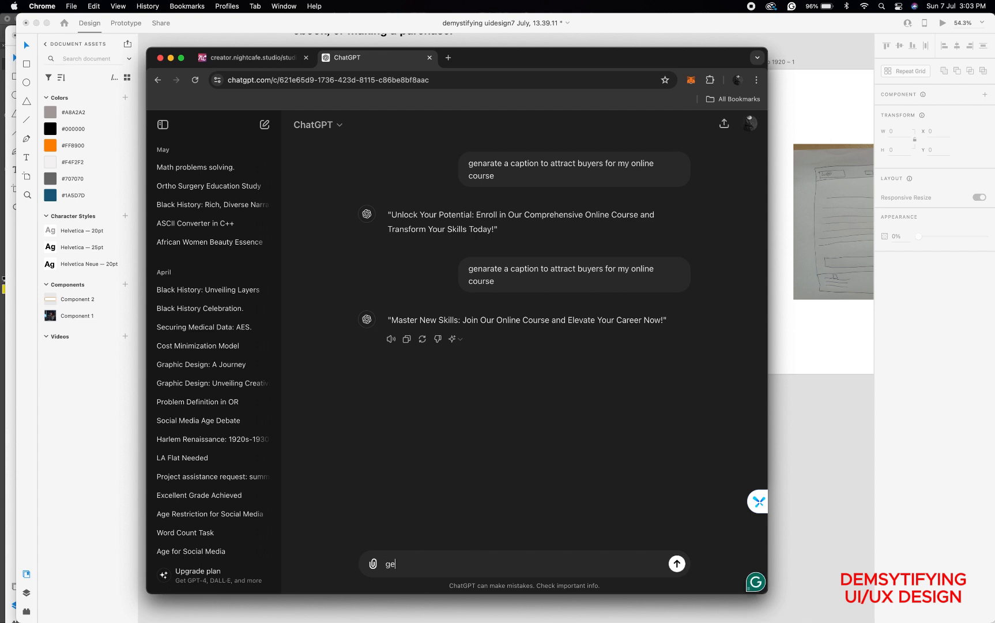
type("nerate a text for experienced men")
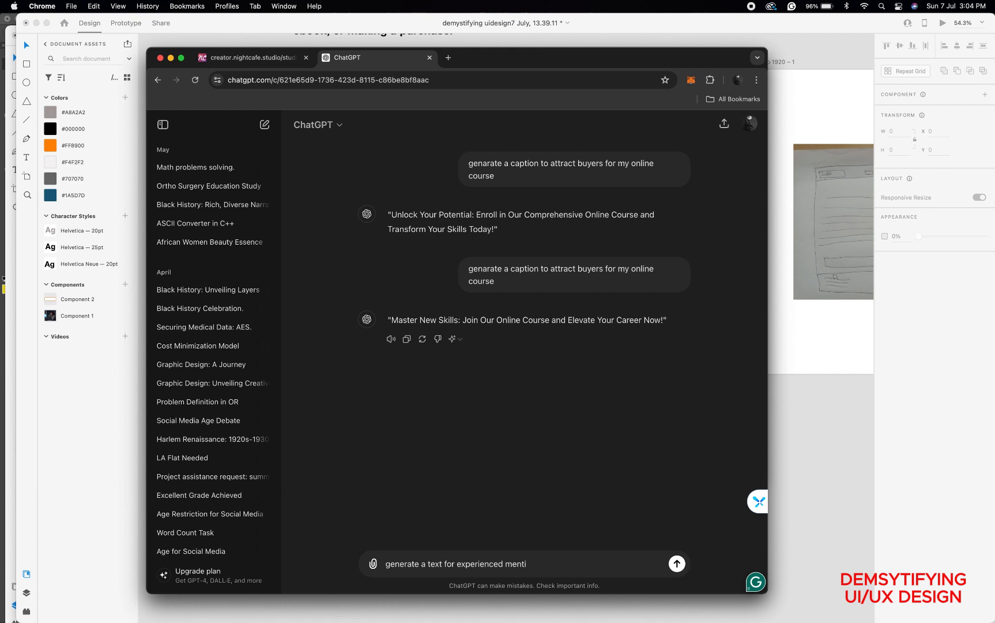
type("tor for my class")
key("Return")
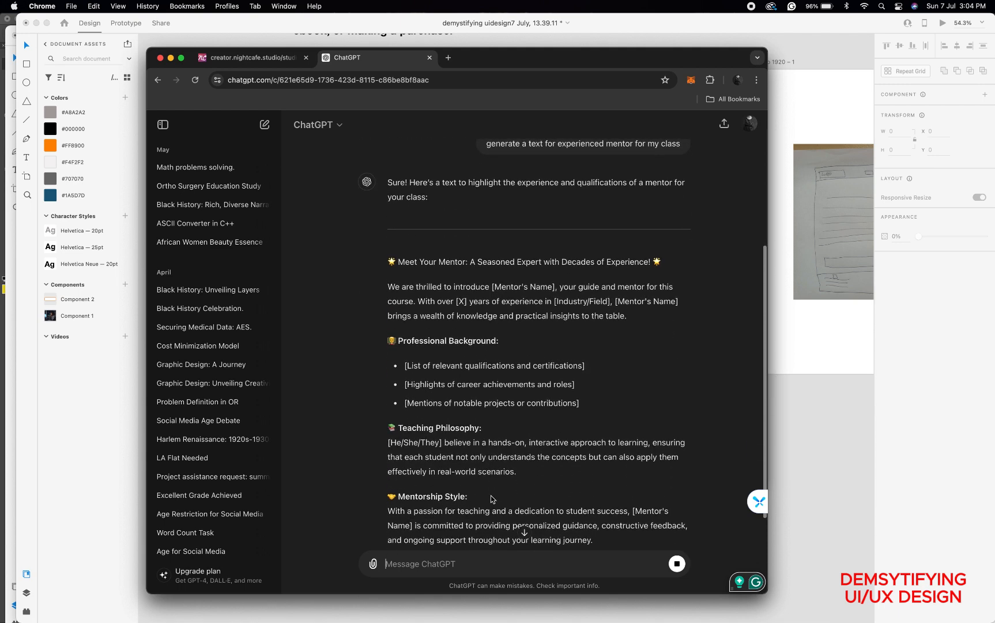
Copy the paragraph under "Mentorship Style" from ChatGPT's reply
scroll(493, 500, "down", 2)
left_click_drag(389, 461, 590, 491)
key("super+c")
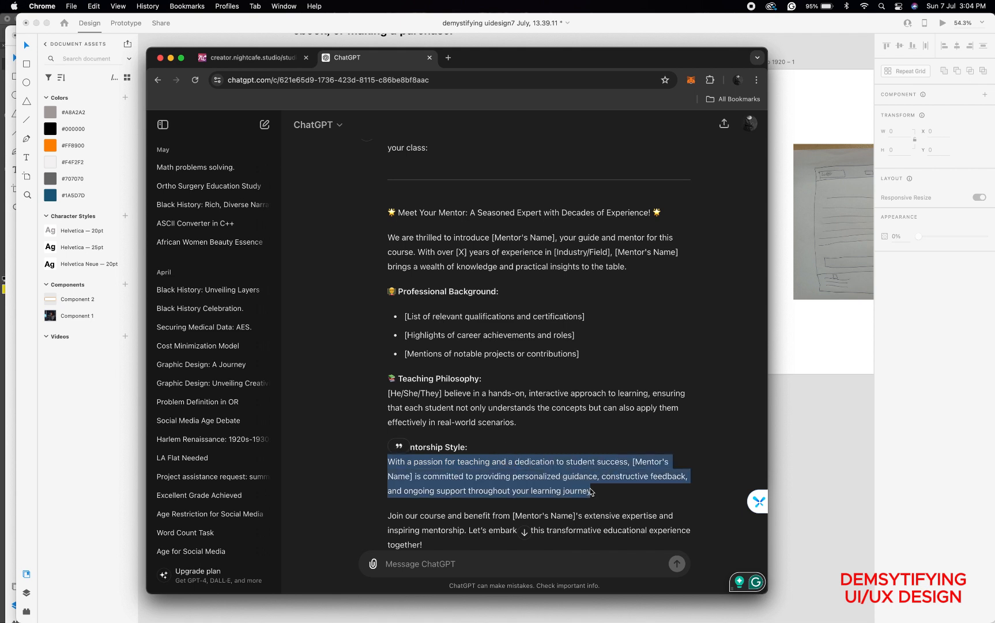
Return to Adobe XD and paste the copied mentorship paragraph into a text box about 268 wide below "Exprienced Mentors Here.", at about X 99, Y 1045
left_click(803, 343)
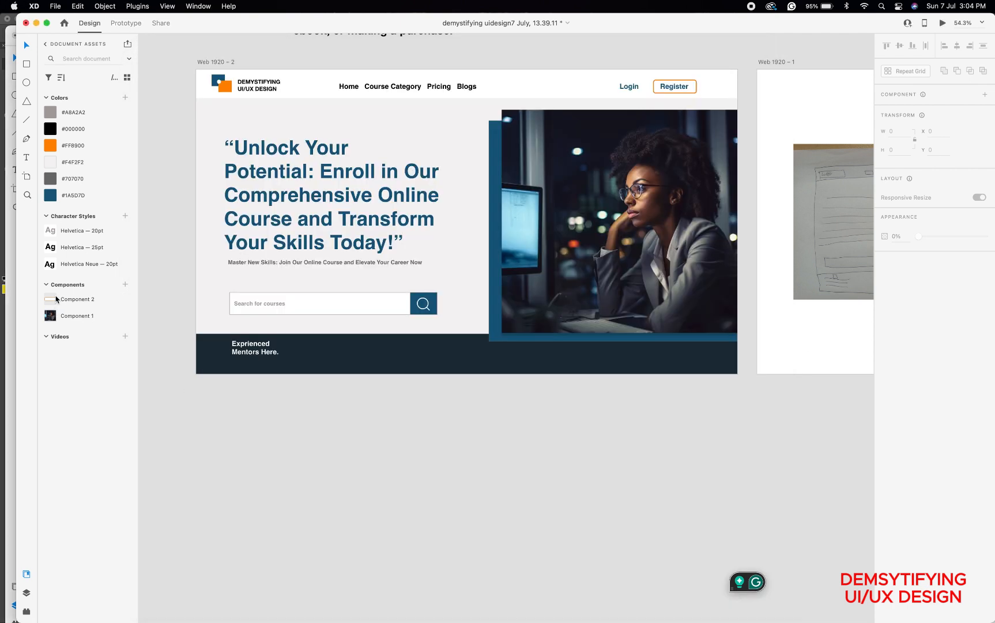
left_click(27, 159)
left_click_drag(225, 363, 299, 372)
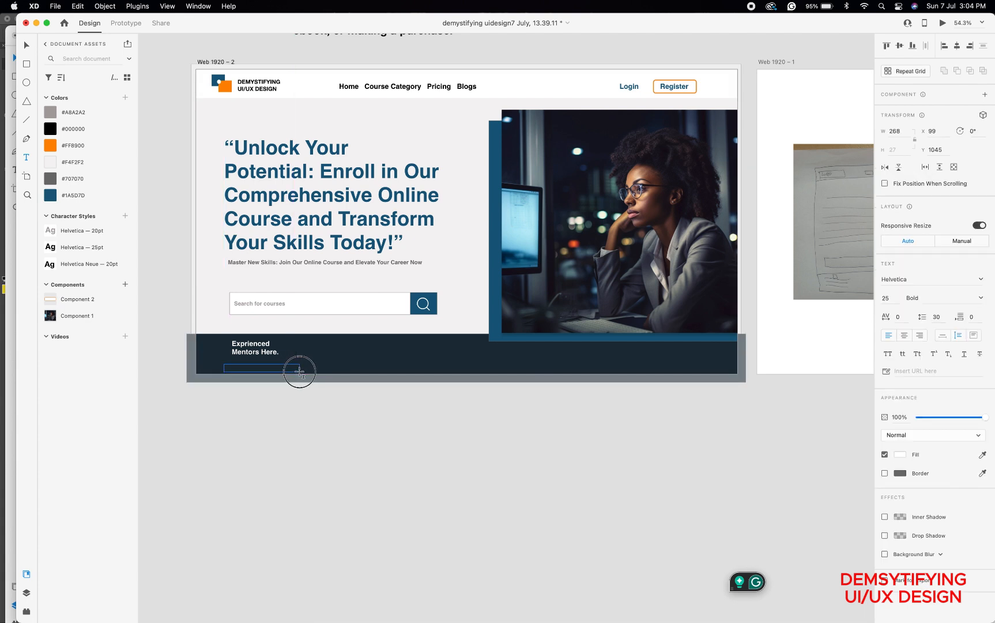
key("super+v")
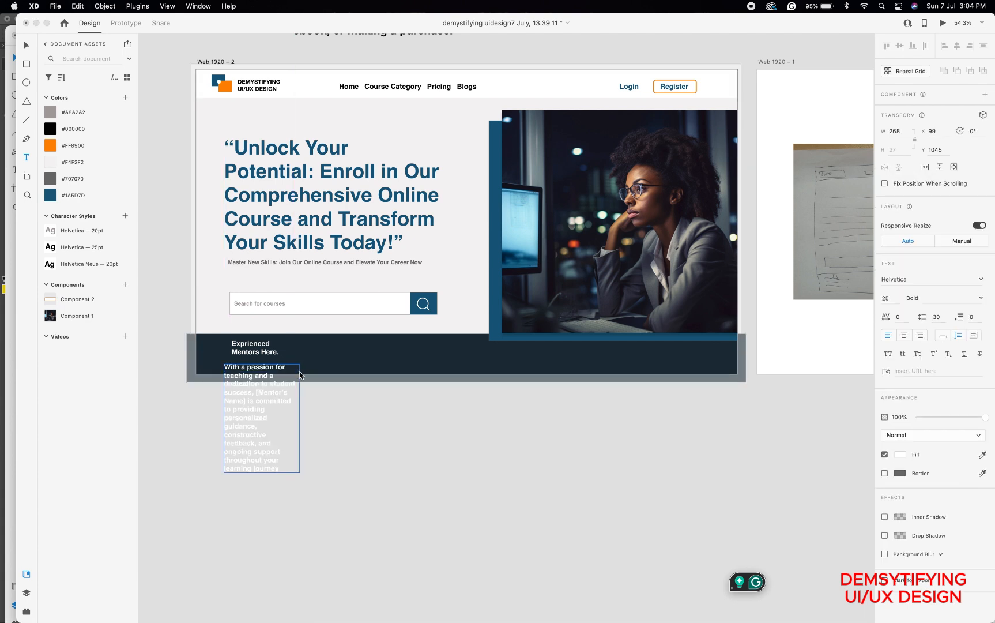
Set the font size of the whole pasted mentorship paragraph to 10
key("super+a")
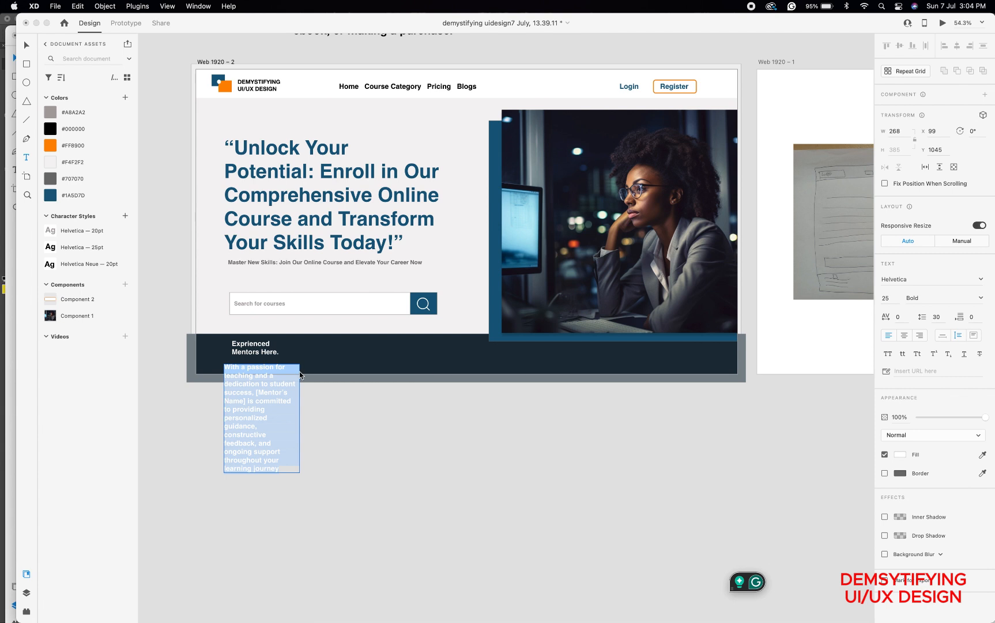
left_click(893, 297)
type("10")
key("Return")
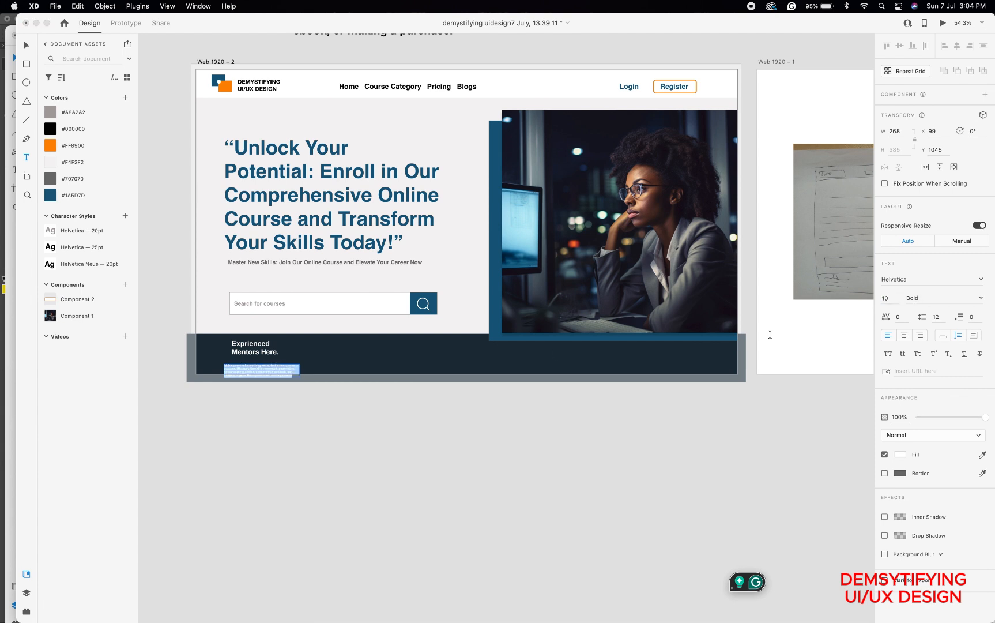
Move the mentorship paragraph up within the dark band and the "Exprienced Mentors Here." heading up to Y 956, keeping the heading at X 126
left_click(27, 47)
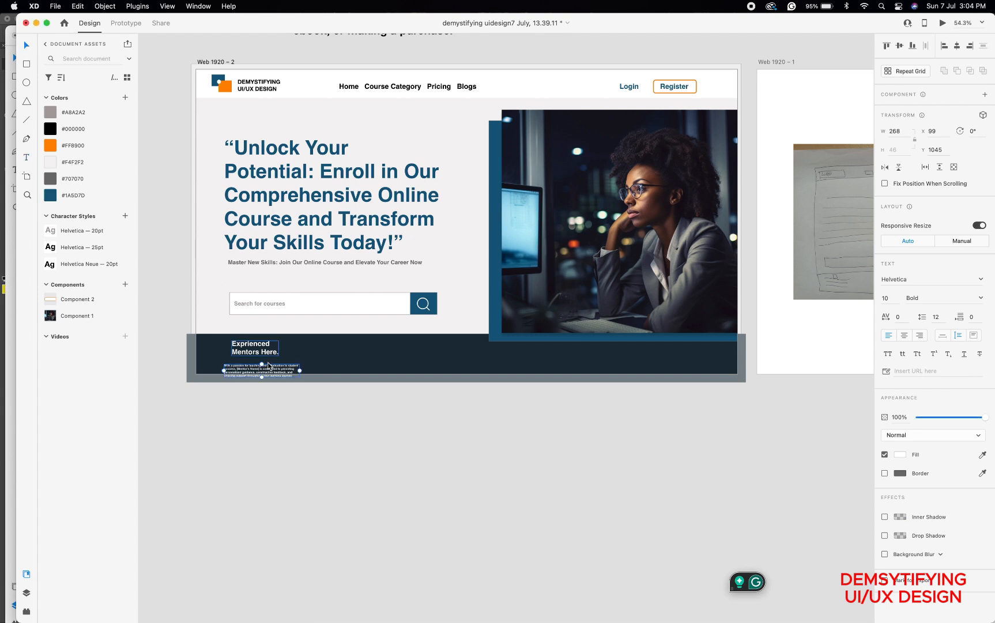
left_click_drag(259, 369, 248, 346)
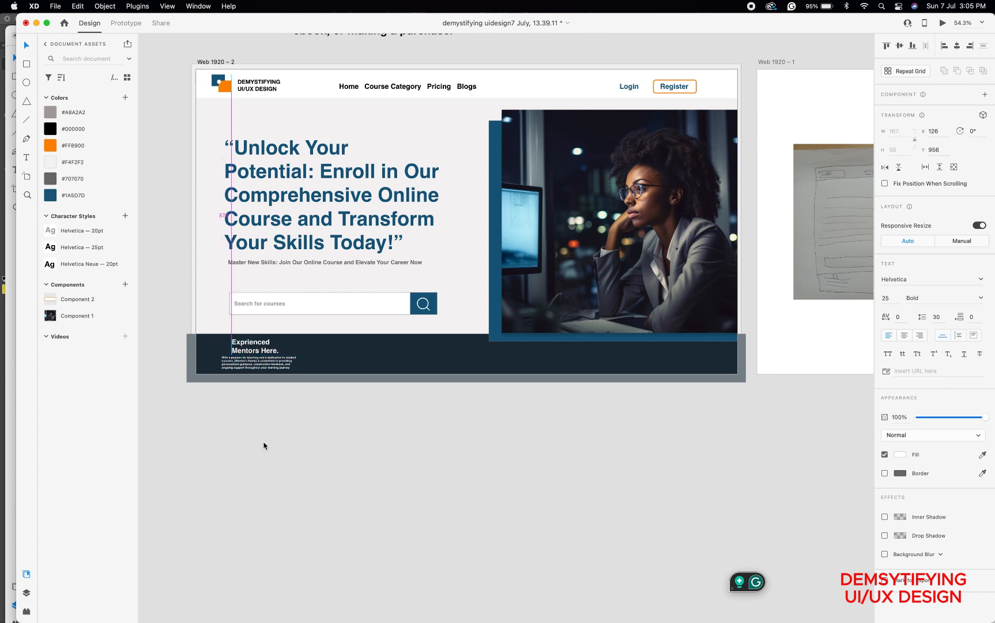